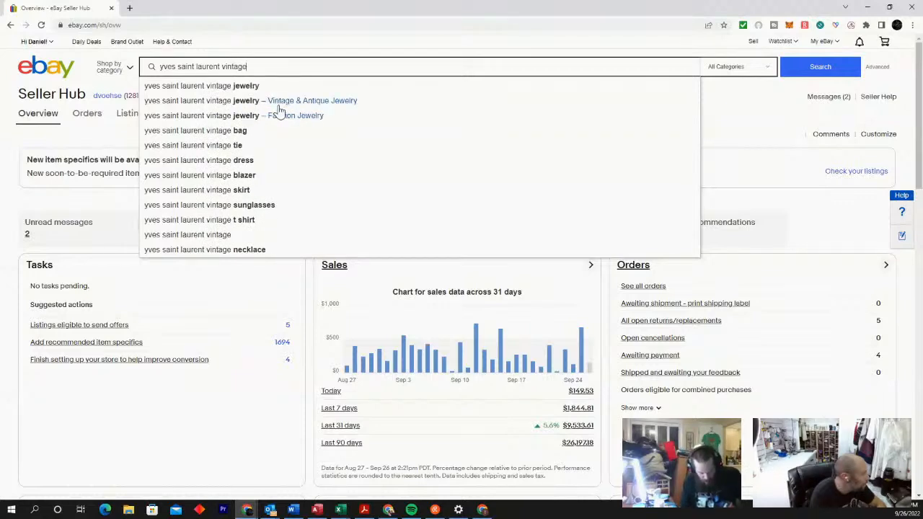
Search for "yves saint laurent vintage velour sport coat"
text(vel)
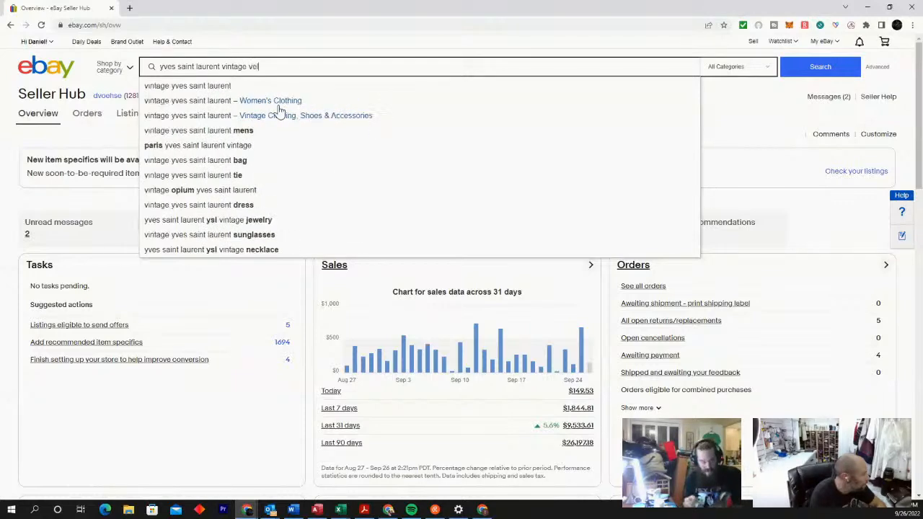
text(our sport coat)
key(Return)
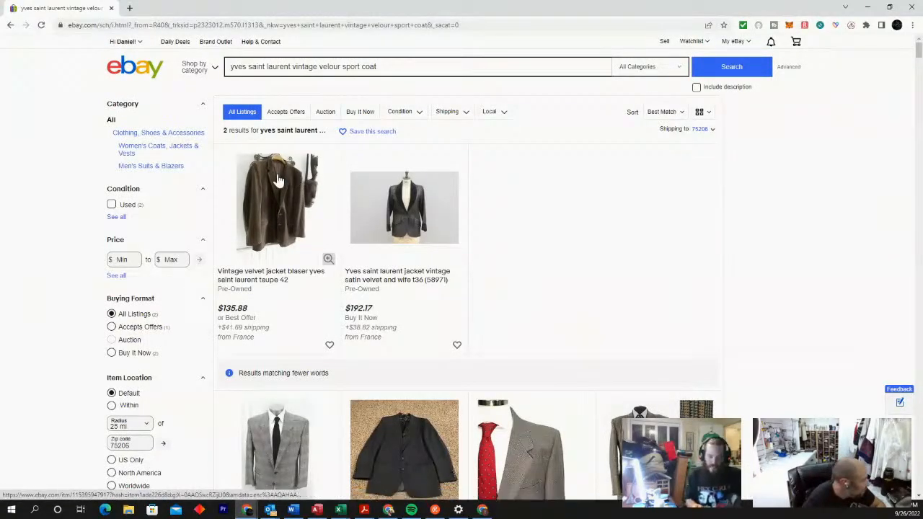
Filter the Yves Saint Laurent velour sport coat results to show only sold items
scroll(278, 180, down, 2)
scroll(197, 247, down, 1)
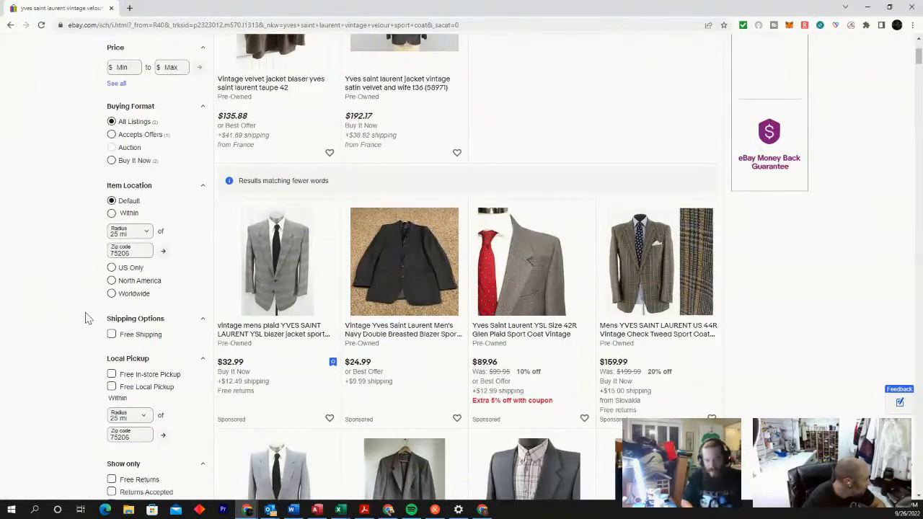
scroll(86, 318, down, 1)
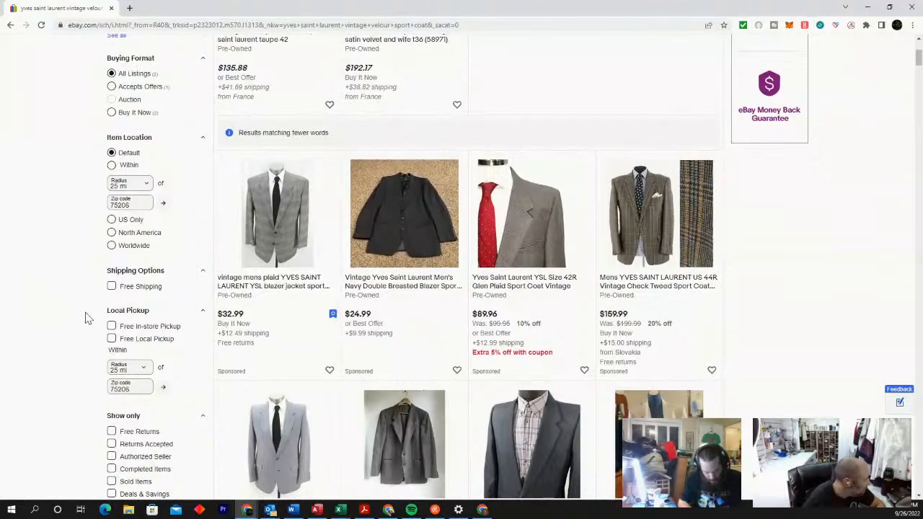
scroll(85, 318, down, 3)
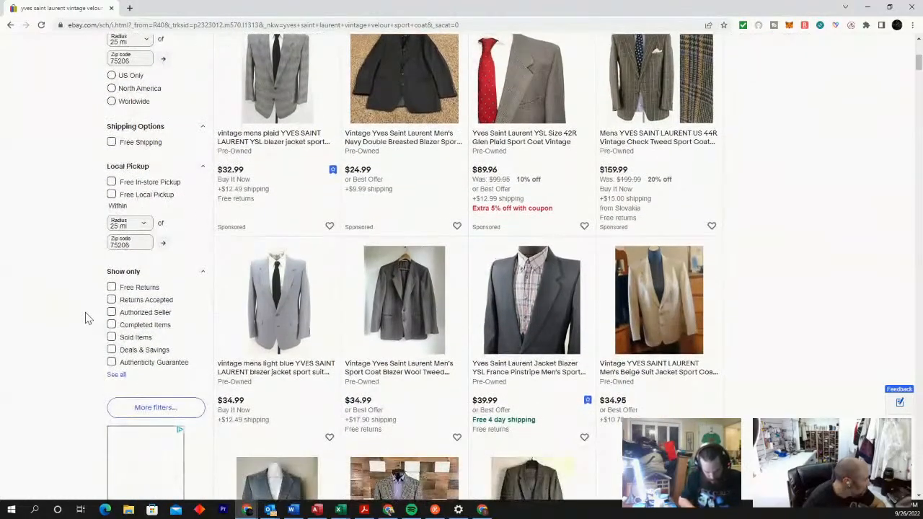
scroll(85, 318, down, 4)
scroll(86, 319, up, 4)
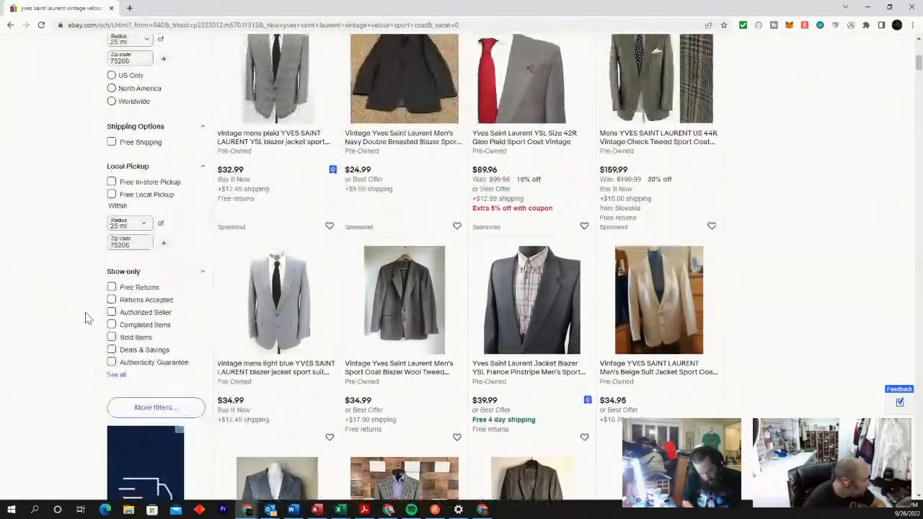
click(112, 337)
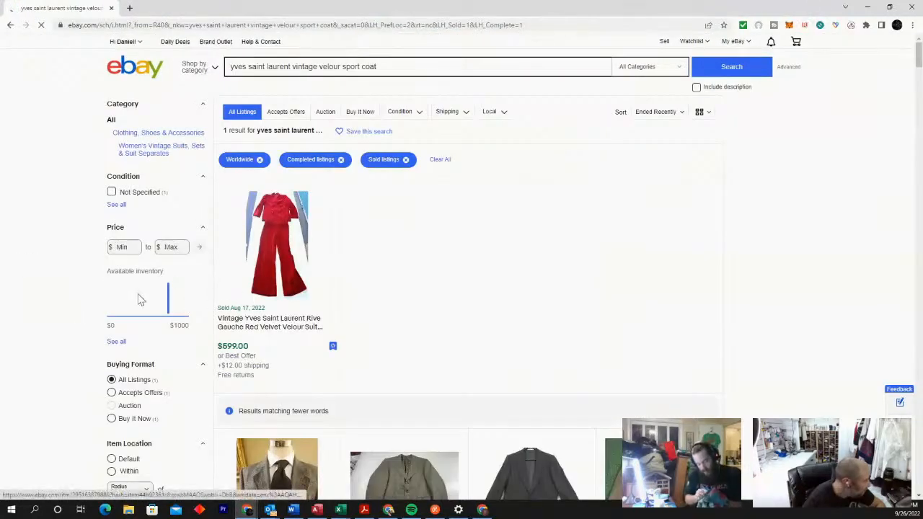
Examine the sold Yves Saint Laurent sport coats, comparing their styles and sale prices
scroll(142, 300, down, 3)
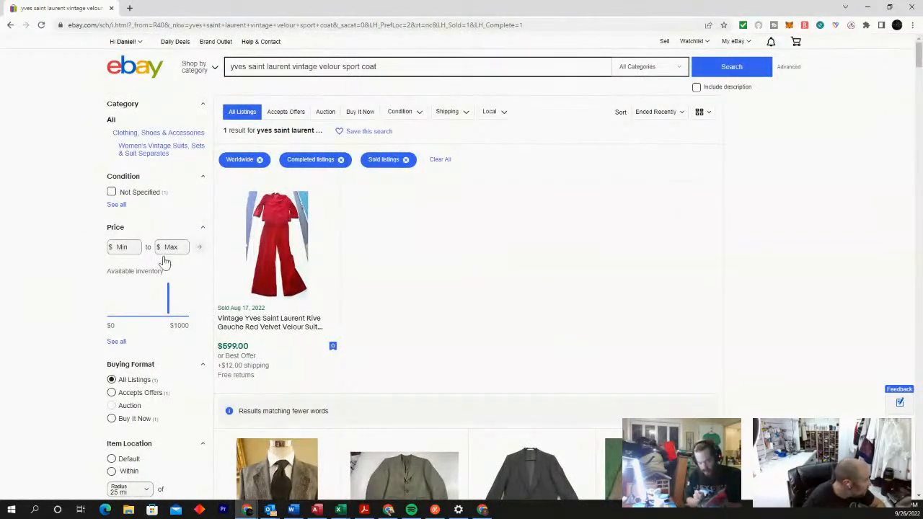
scroll(144, 321, down, 6)
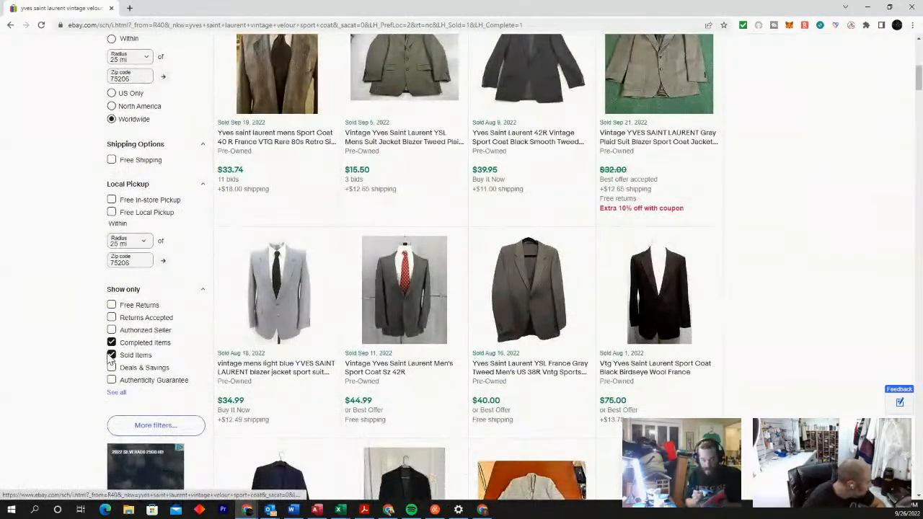
scroll(164, 348, up, 1)
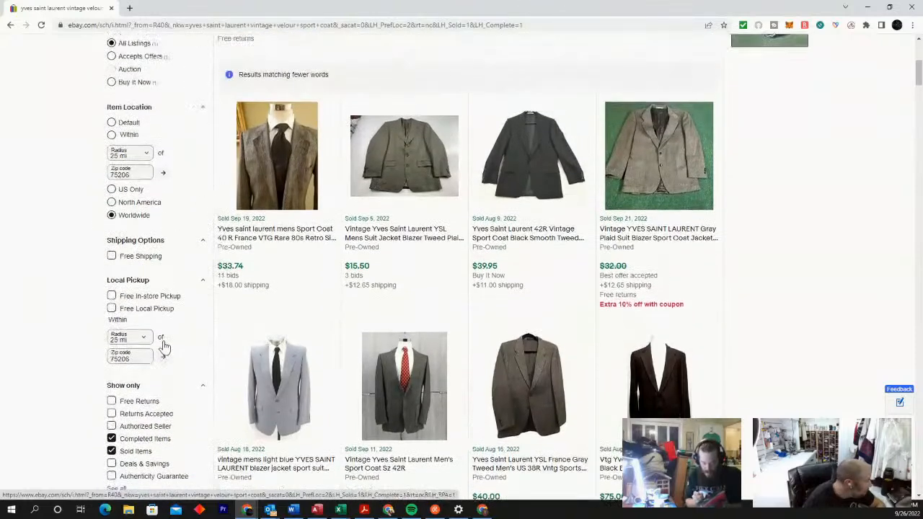
scroll(326, 207, up, 1)
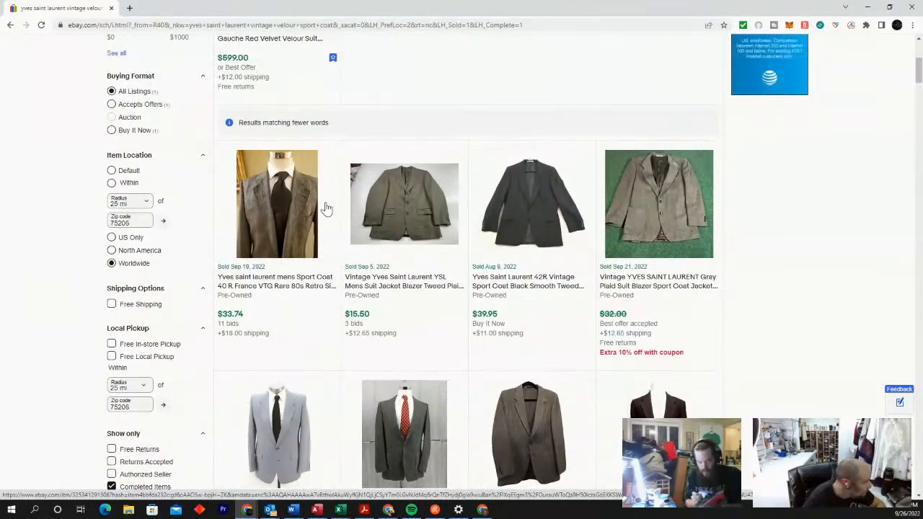
scroll(534, 247, down, 2)
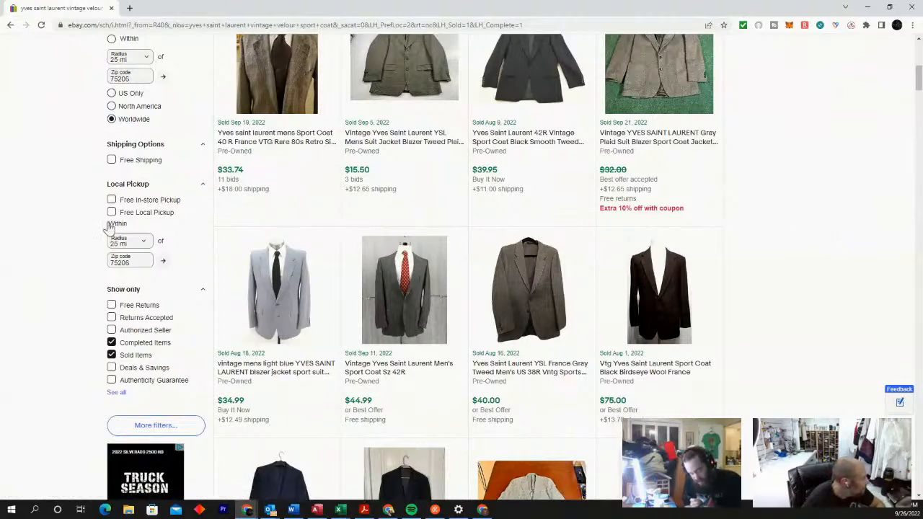
scroll(408, 292, down, 3)
scroll(397, 277, up, 4)
scroll(387, 260, up, 5)
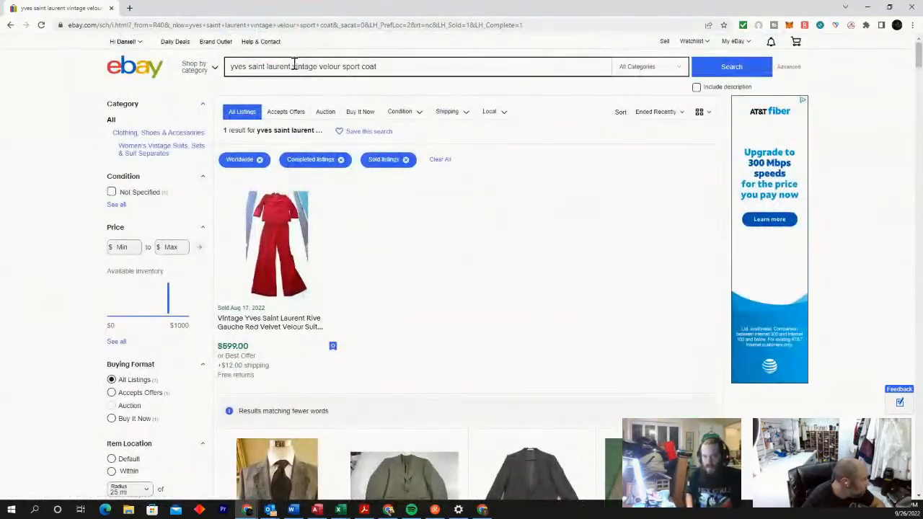
Remove "velour" from the search phrase and search the sold items again
double_click(322, 66)
key(BackSpace)
key(Return)
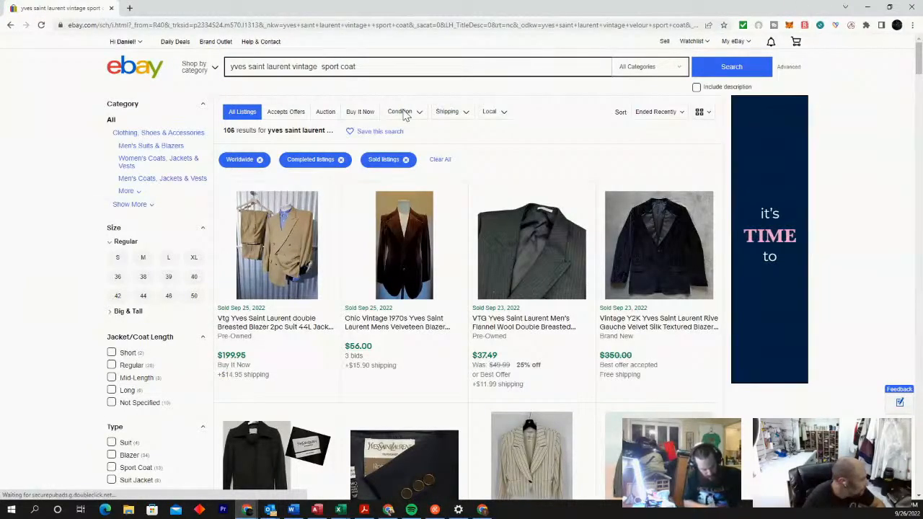
Open the original listing of the sold Chic Vintage 1970s Yves Saint Laurent velveteen blazer and examine its photos
click(406, 251)
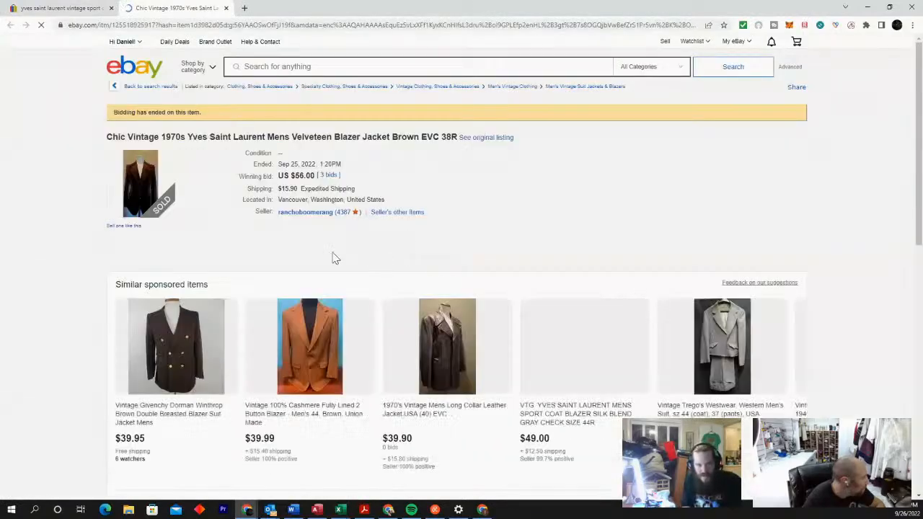
click(466, 140)
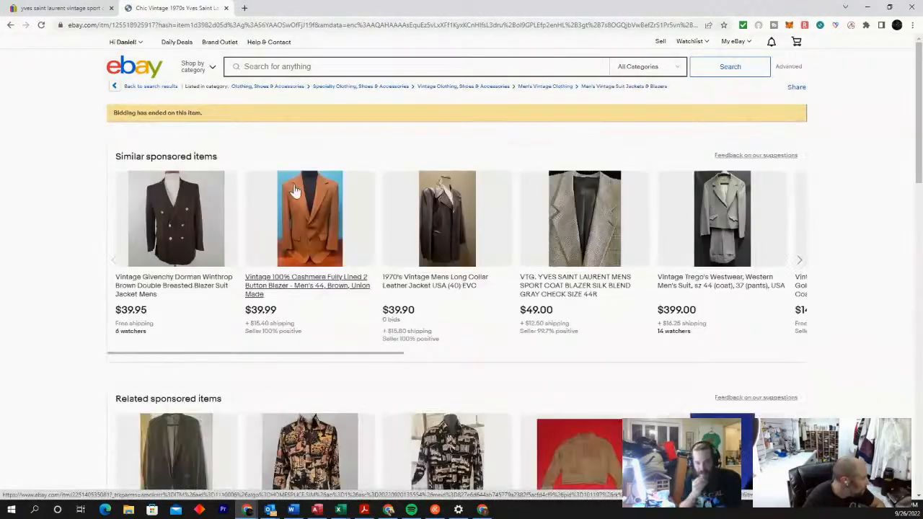
scroll(295, 189, down, 3)
scroll(295, 190, down, 4)
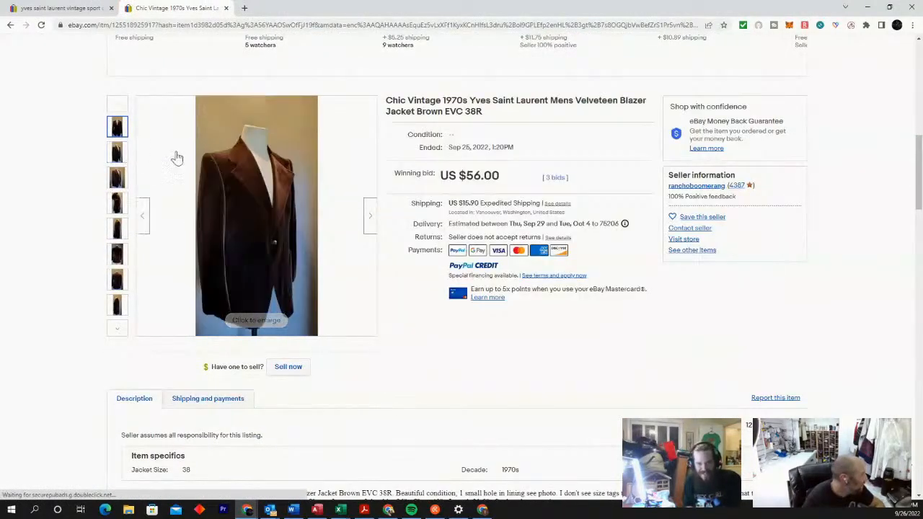
mouse_move(228, 171)
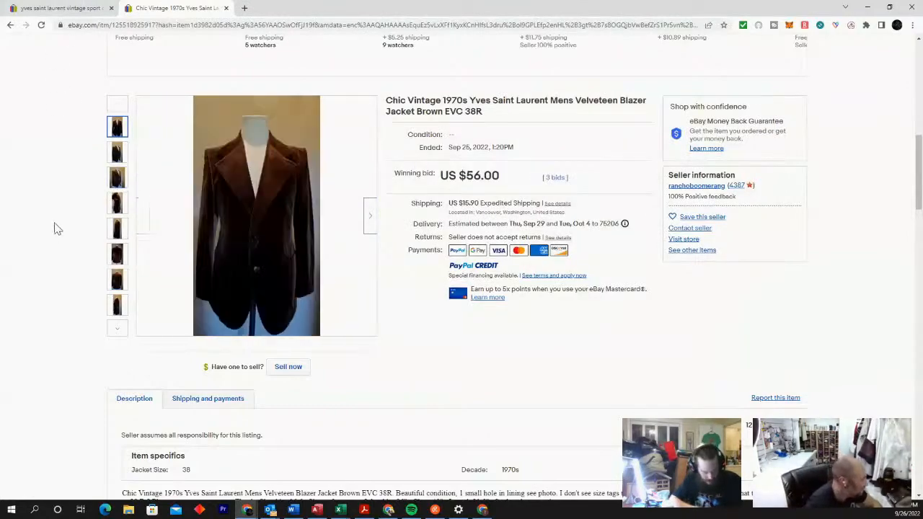
Start a new listing based on the sold brown velveteen blazer's listing
scroll(82, 252, up, 6)
scroll(75, 209, up, 1)
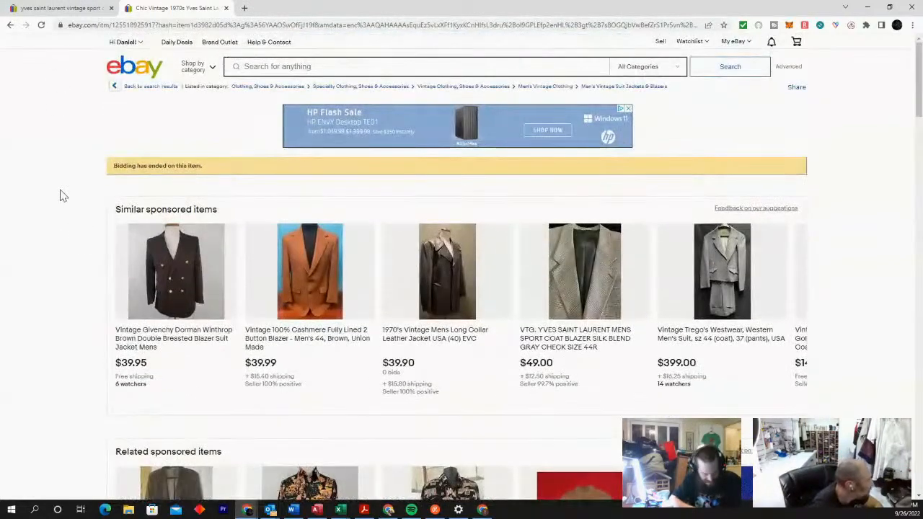
scroll(62, 195, down, 4)
scroll(62, 195, down, 3)
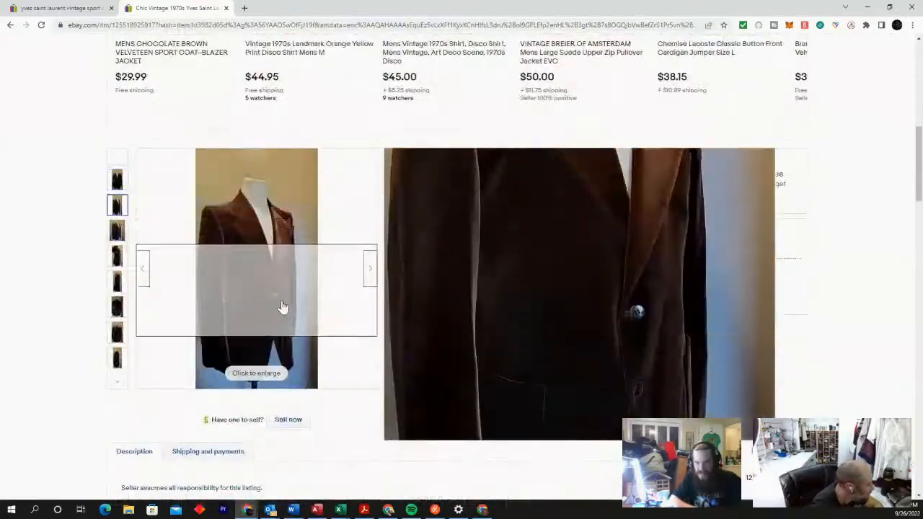
click(295, 421)
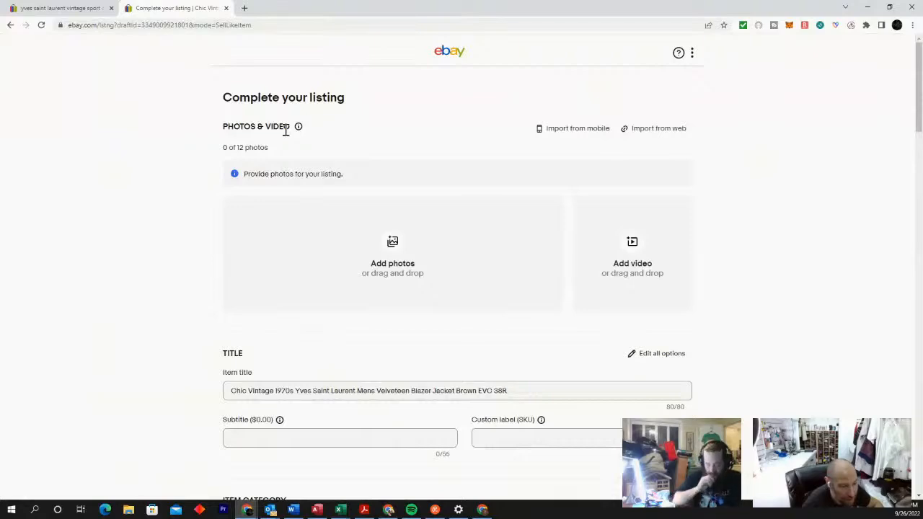
Remove the words "Chic" and "1970s" from the draft listing's item title
scroll(207, 177, down, 3)
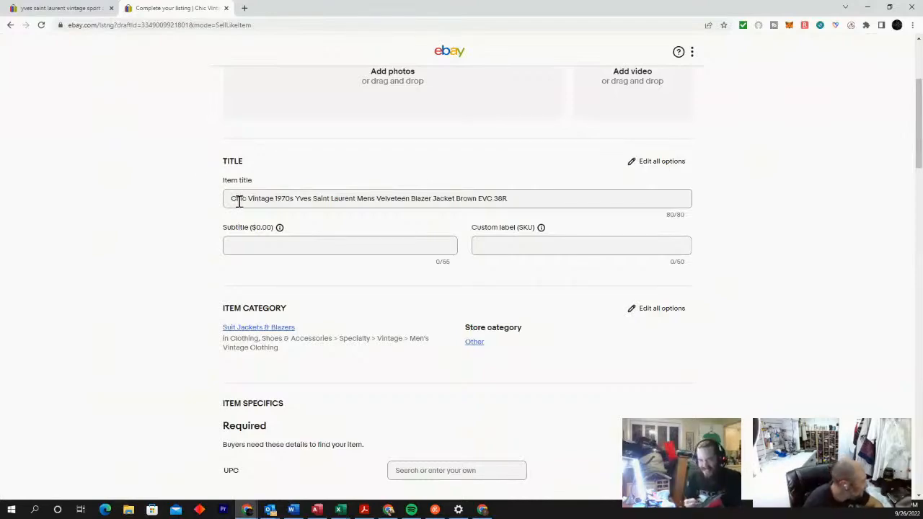
scroll(224, 248, down, 7)
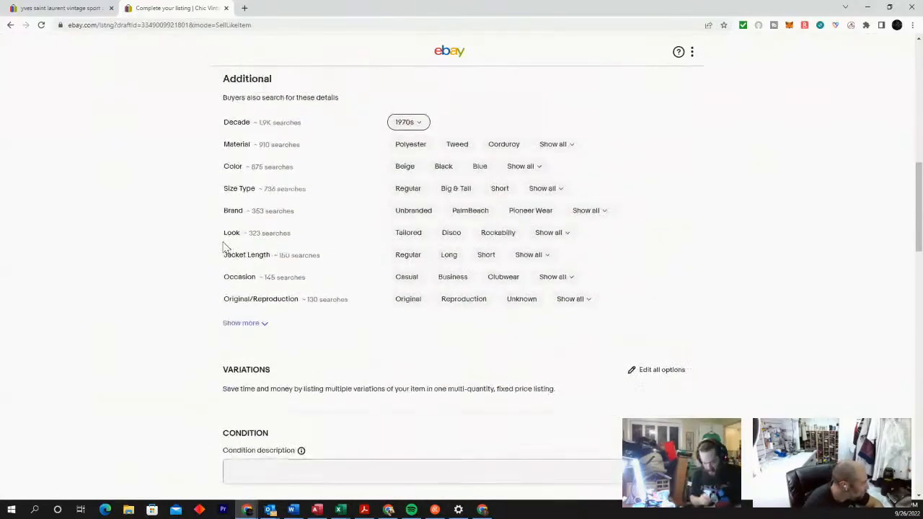
scroll(243, 154, up, 7)
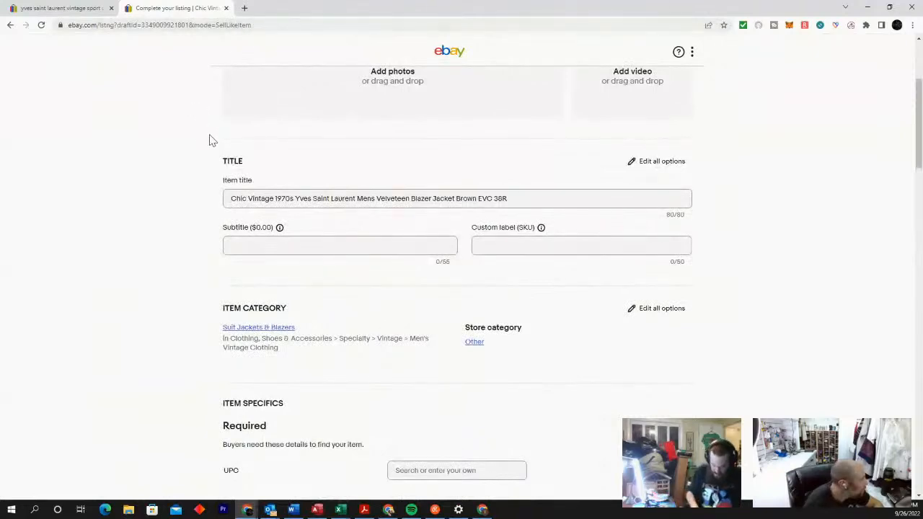
scroll(212, 143, down, 1)
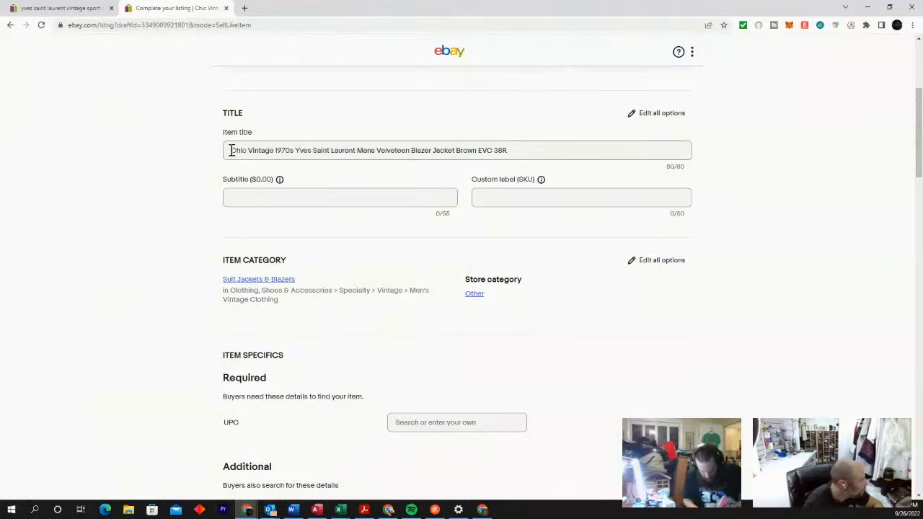
drag(231, 150, 249, 152)
key(BackSpace)
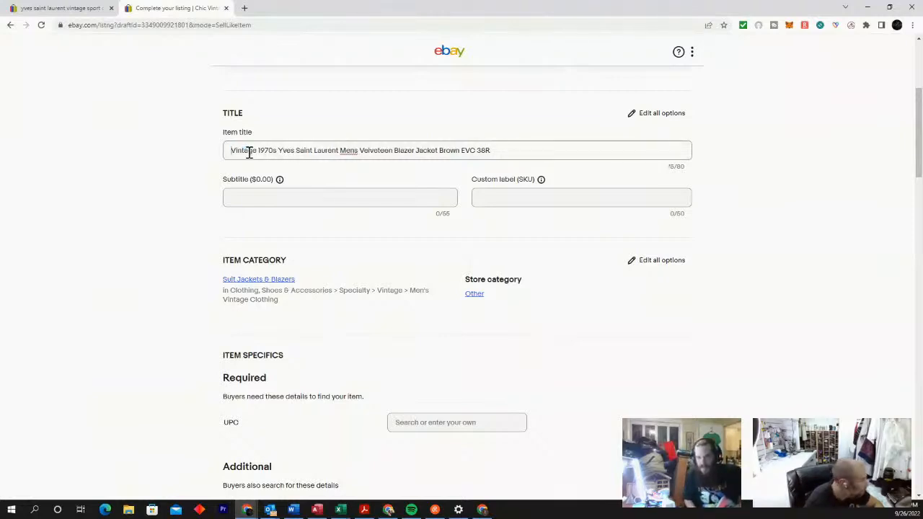
double_click(263, 149)
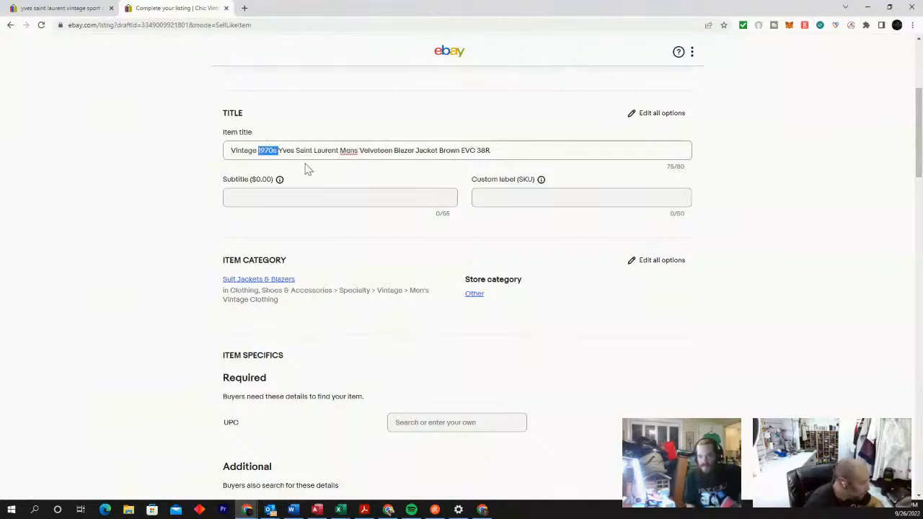
key(BackSpace)
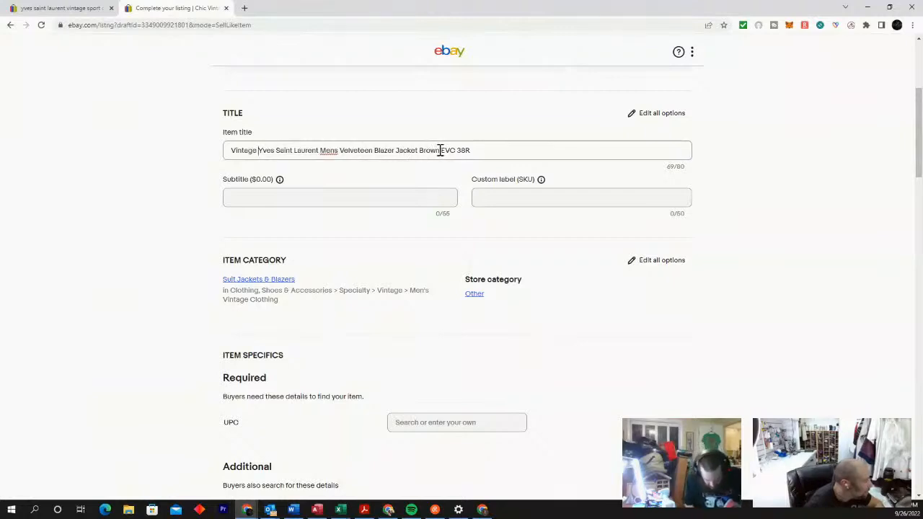
Delete "EVC 38R" from the end of the item title and insert "Size" after "Mens"
drag(519, 149, 612, 149)
key(BackSpace)
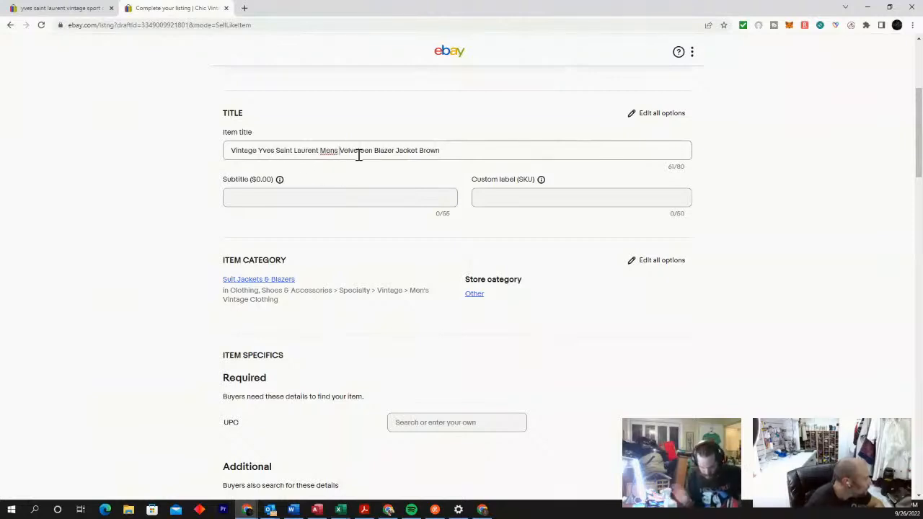
text(Size)
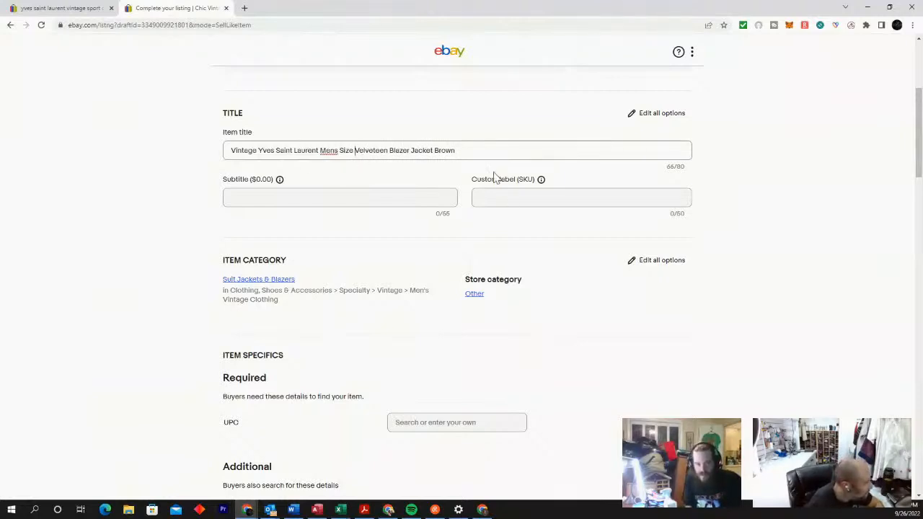
Set the listing's custom label (SKU) to 4629
click(513, 192)
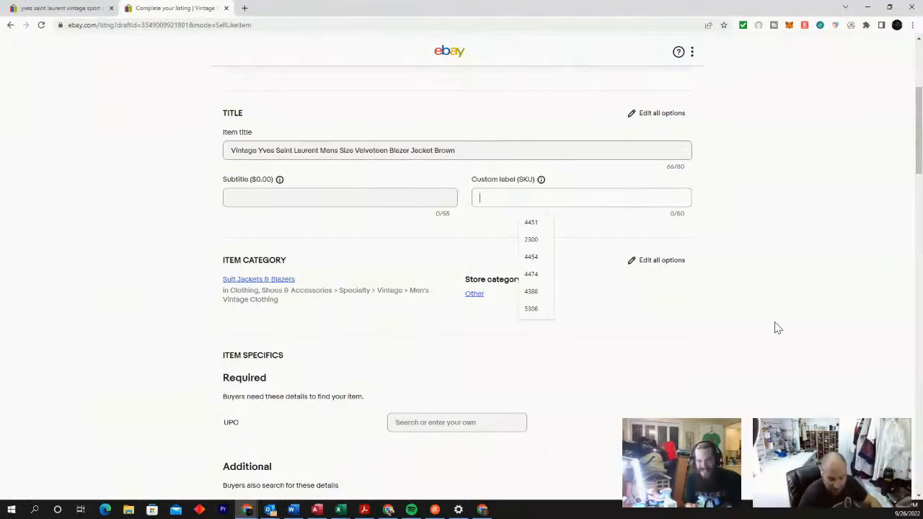
text(4629)
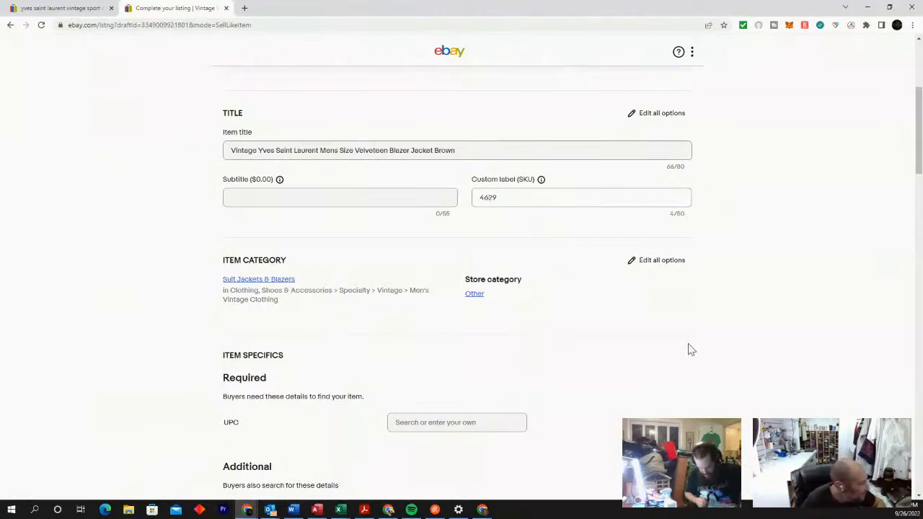
Change the item category to the suggested men's clothing category Suits & Suit Separates
scroll(344, 234, down, 1)
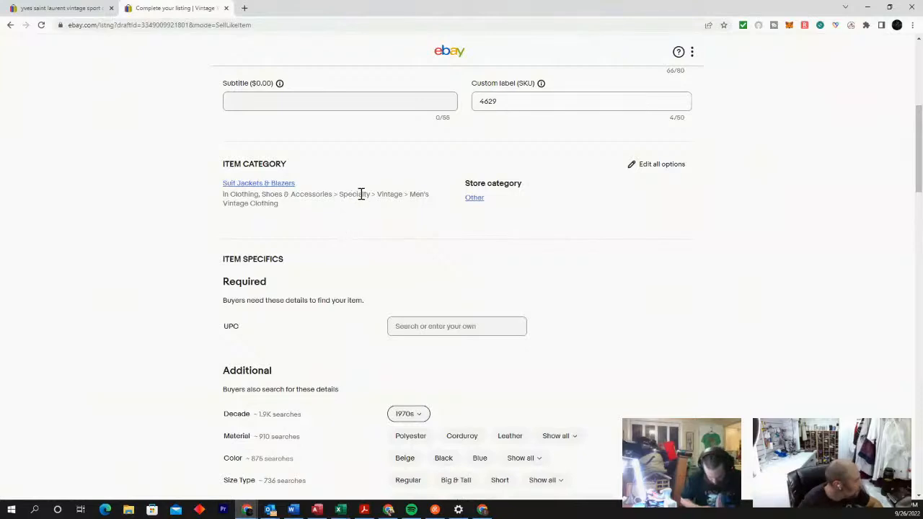
click(267, 185)
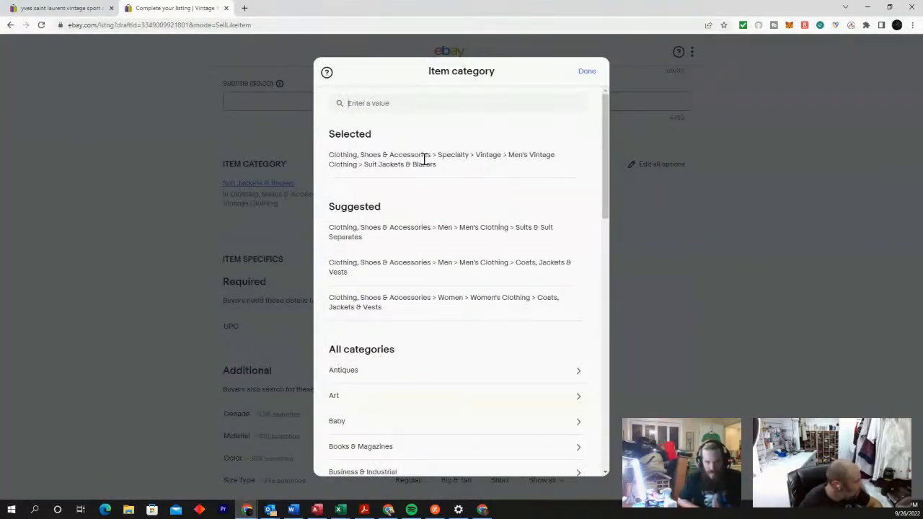
click(519, 229)
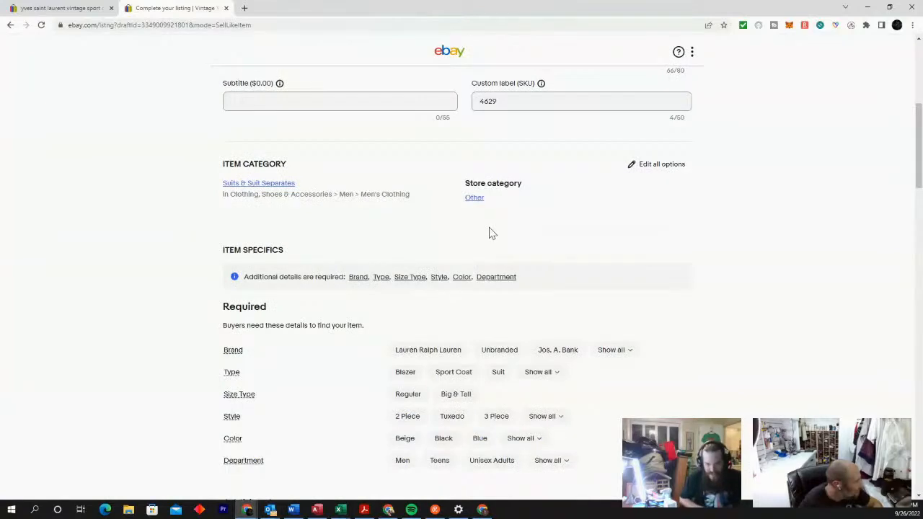
Set the item's brand to the custom value "Yves"
scroll(364, 209, down, 1)
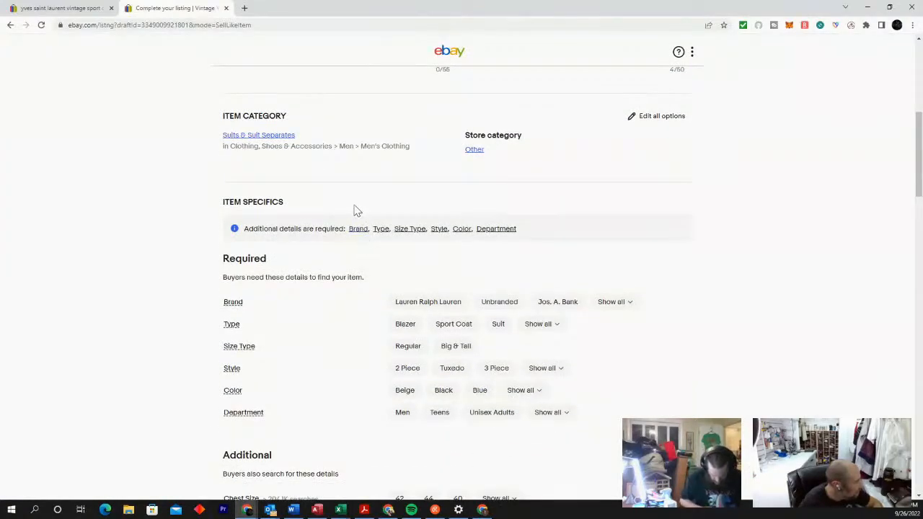
scroll(353, 211, down, 3)
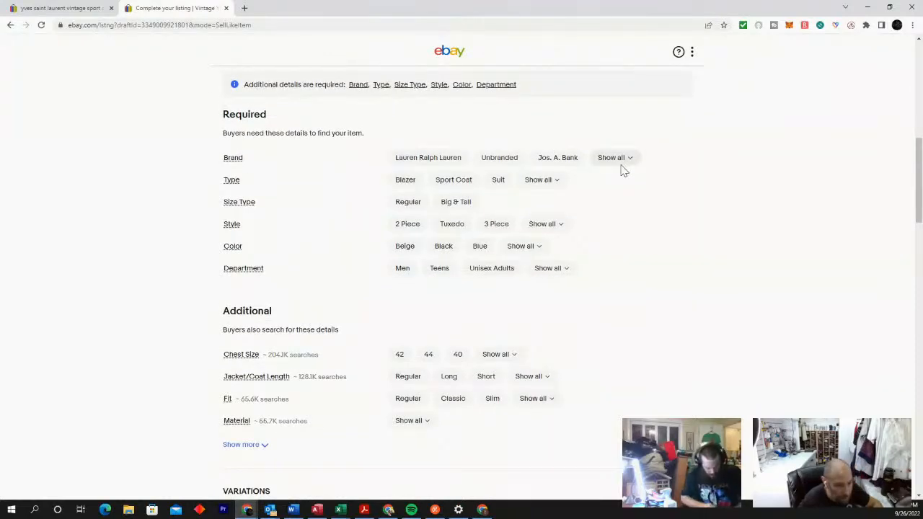
click(618, 161)
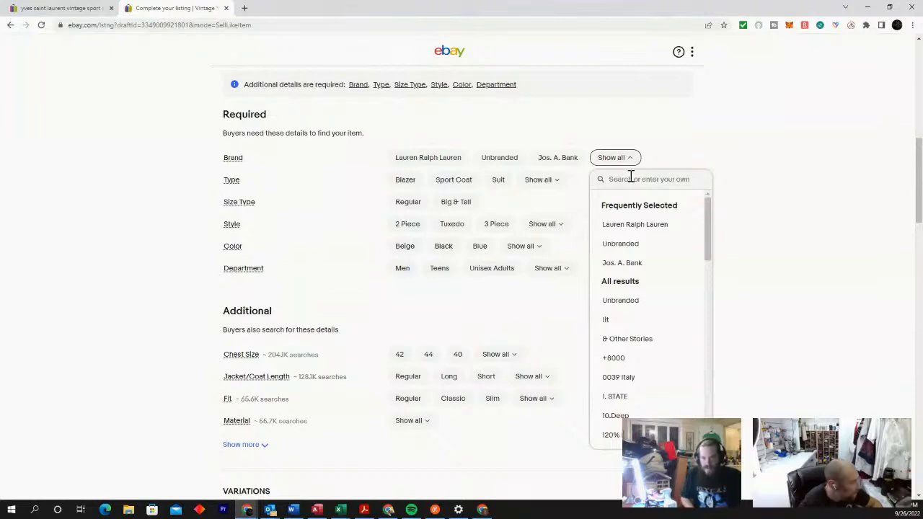
text(Yve)
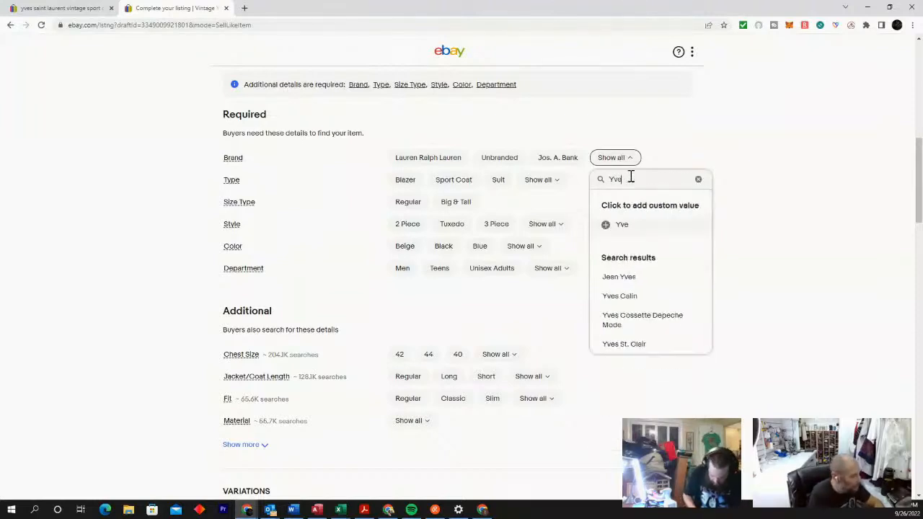
text(s s)
key(BackSpace)
key(BackSpace)
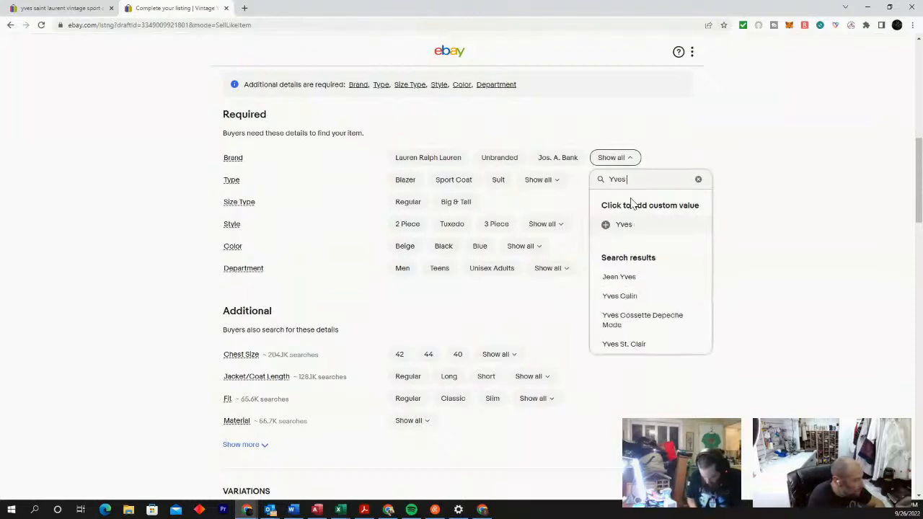
key(Return)
Change the item's brand to the existing option Saint Laurent
click(417, 158)
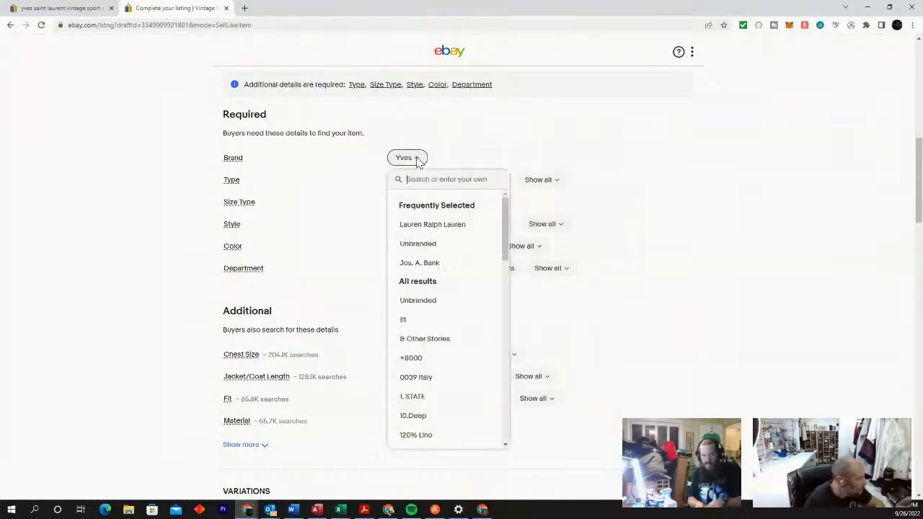
text(yves sayi)
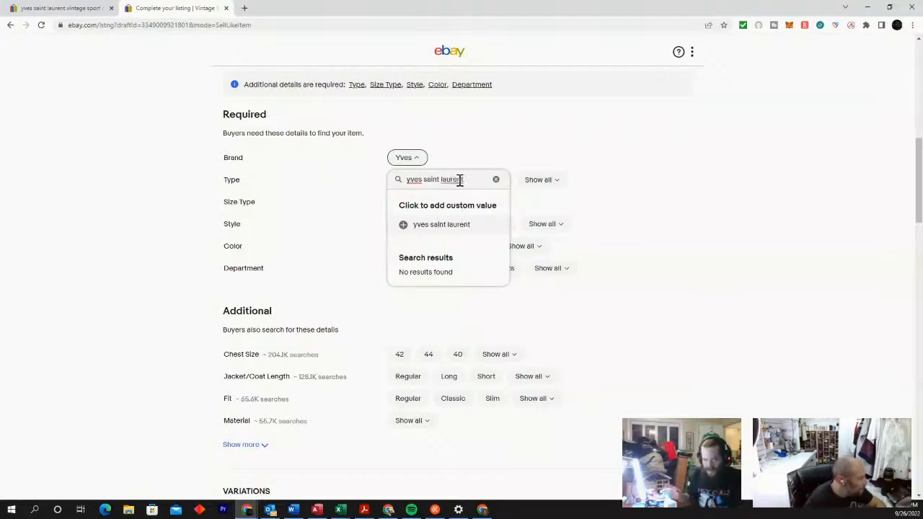
triple_click(466, 180)
text(saint)
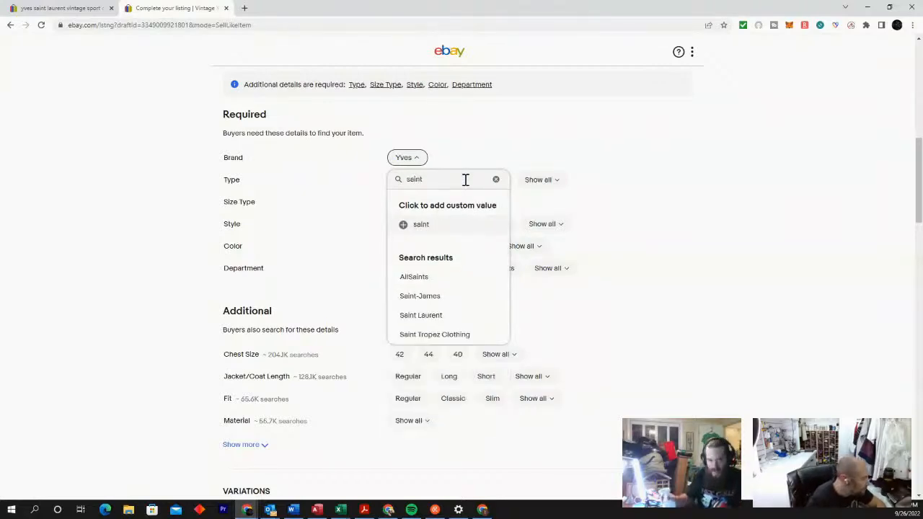
click(421, 315)
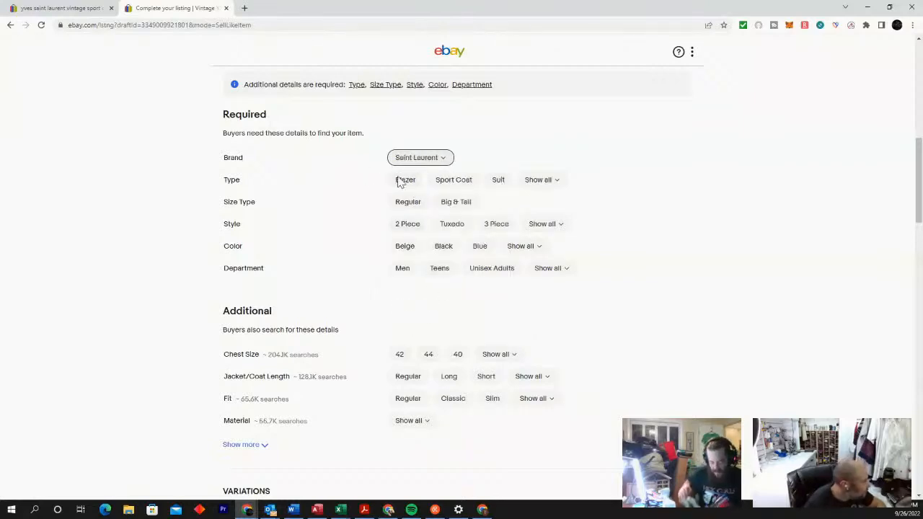
Set the required specifics to type Sport Coat, size type Regular and style 1 Piece
click(454, 182)
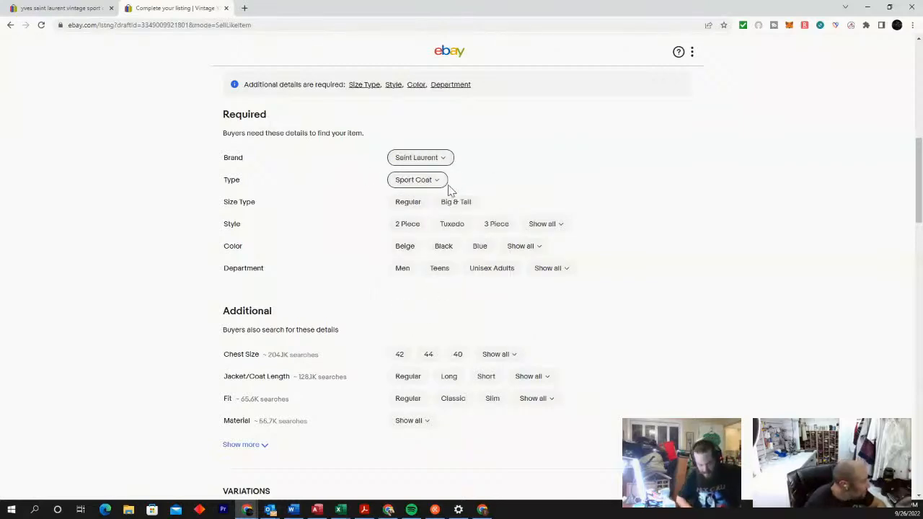
click(410, 203)
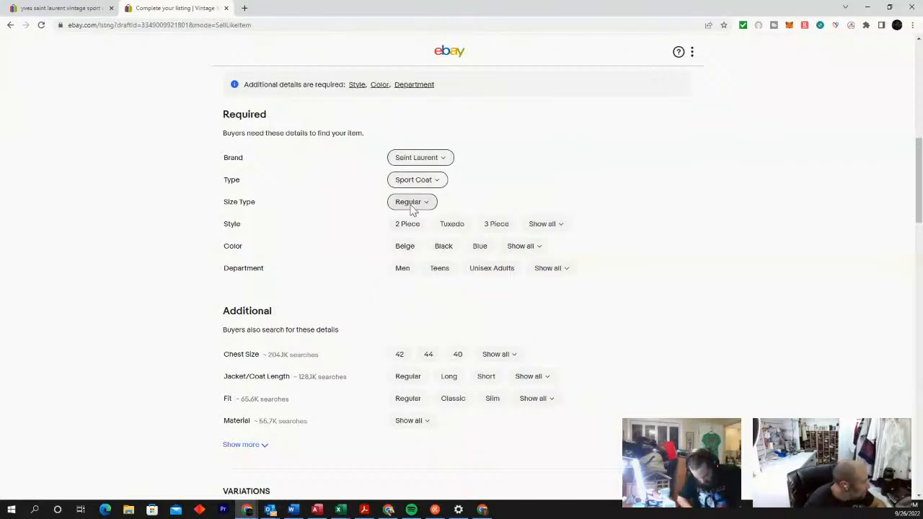
click(544, 225)
text(Piece)
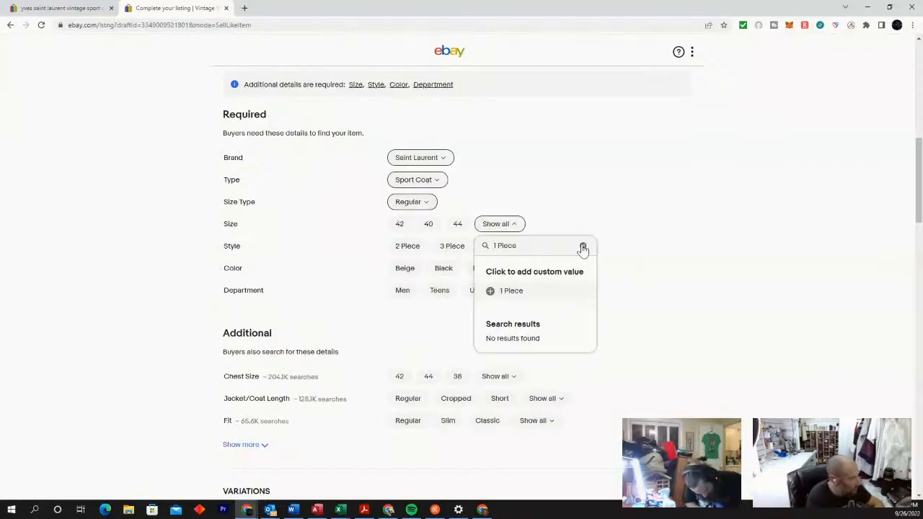
key(Return)
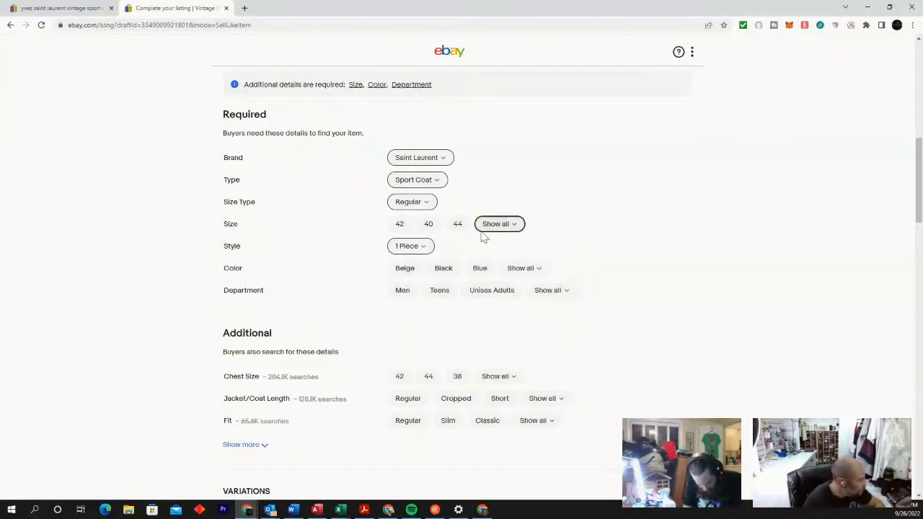
Set the item's color to Brown and its department to Men
click(545, 272)
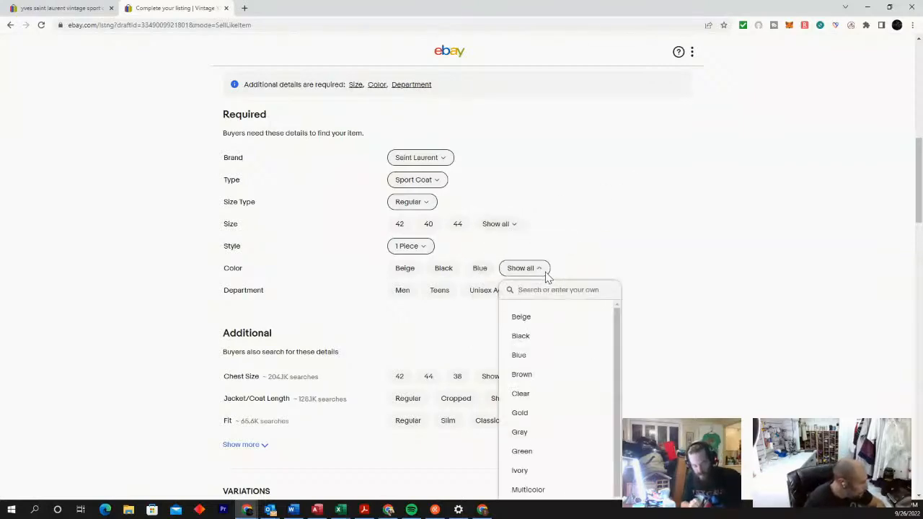
click(522, 376)
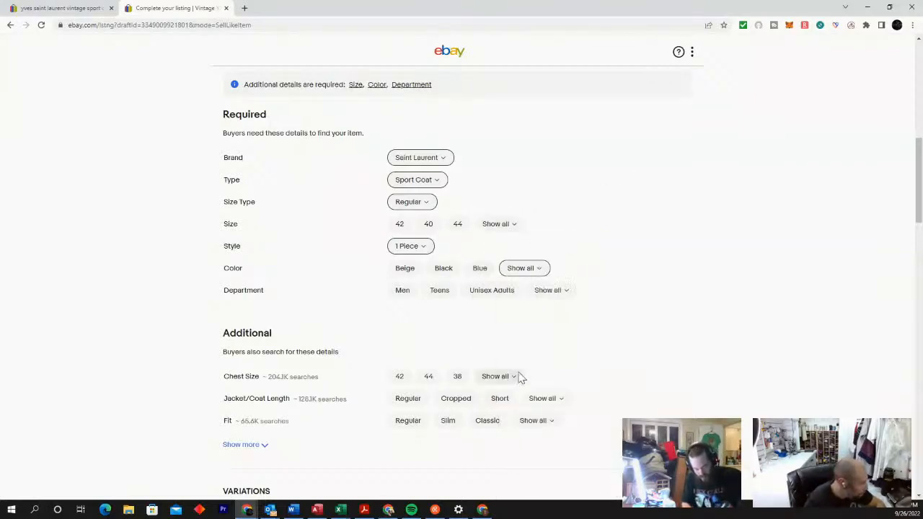
click(402, 298)
Expand the full list of additional item specifics
scroll(402, 298, down, 2)
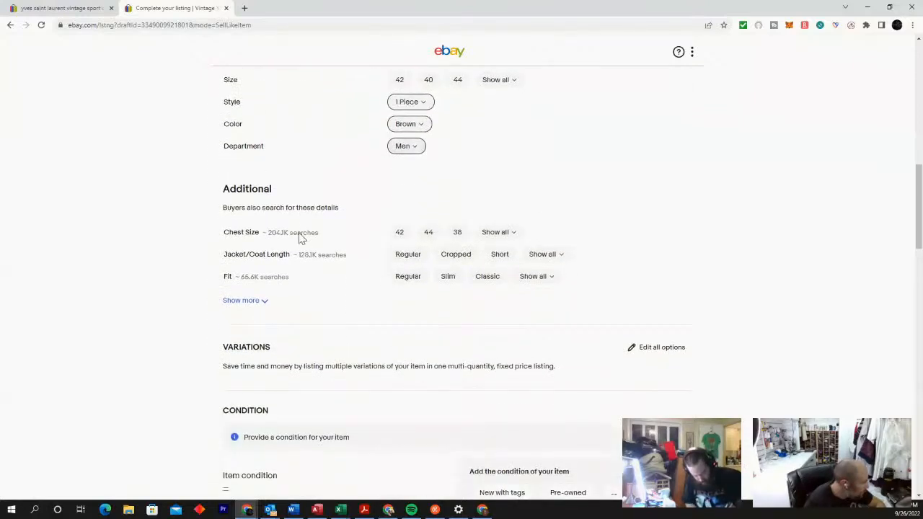
click(260, 301)
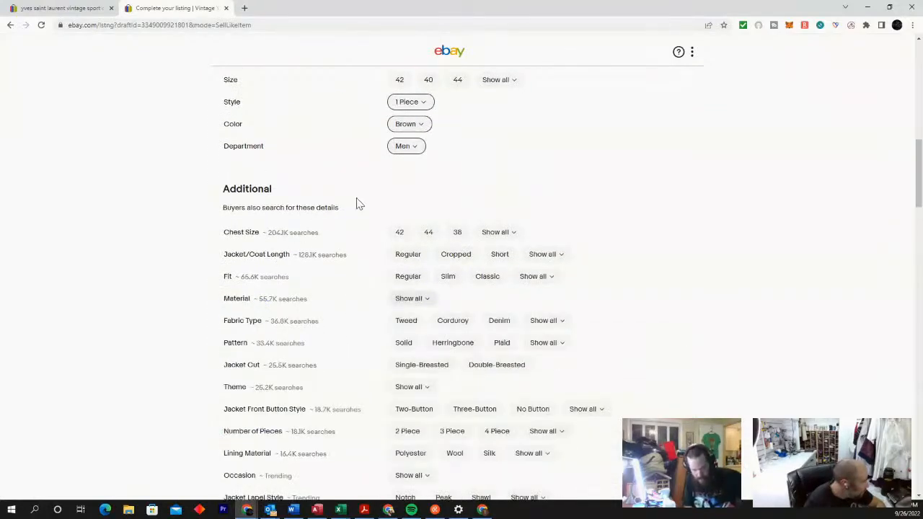
scroll(357, 202, down, 1)
scroll(359, 201, down, 2)
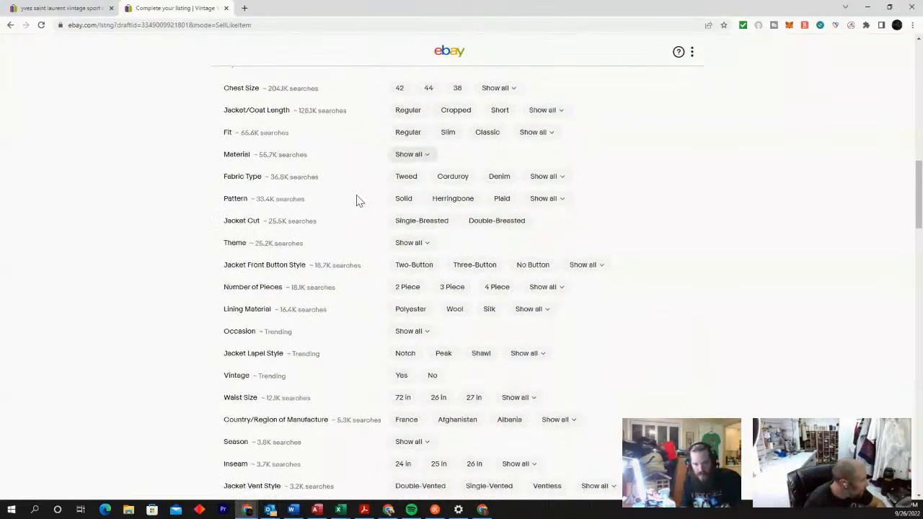
click(405, 111)
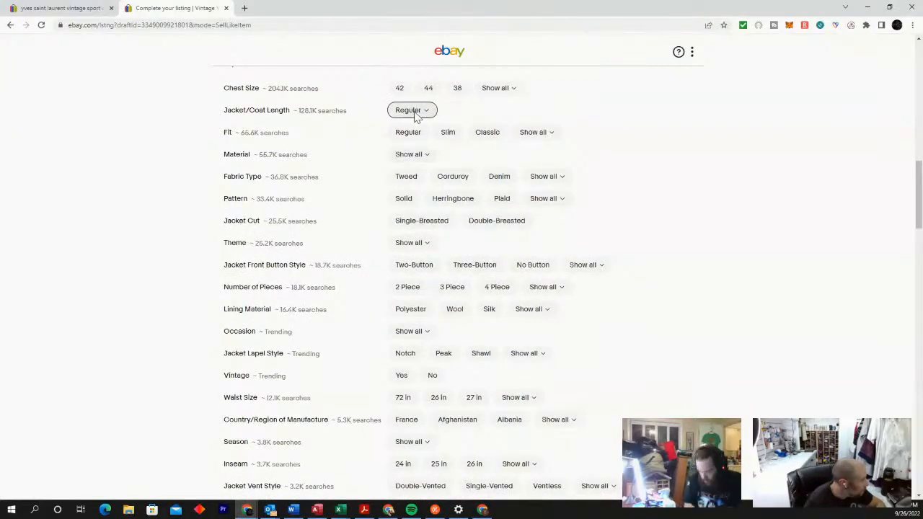
click(415, 111)
click(496, 164)
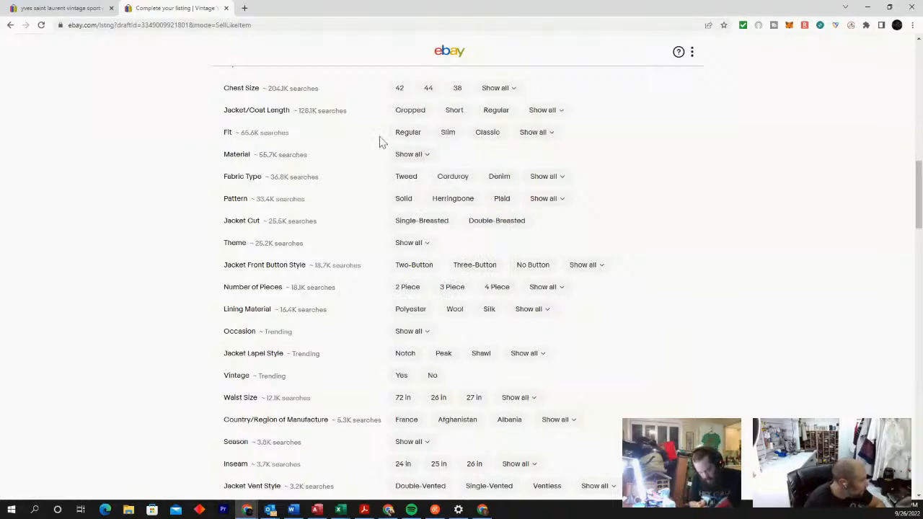
Set the jacket cut to Single-Breasted and the pattern to Solid in the additional specifics
scroll(372, 139, down, 1)
scroll(373, 140, down, 2)
scroll(371, 138, up, 1)
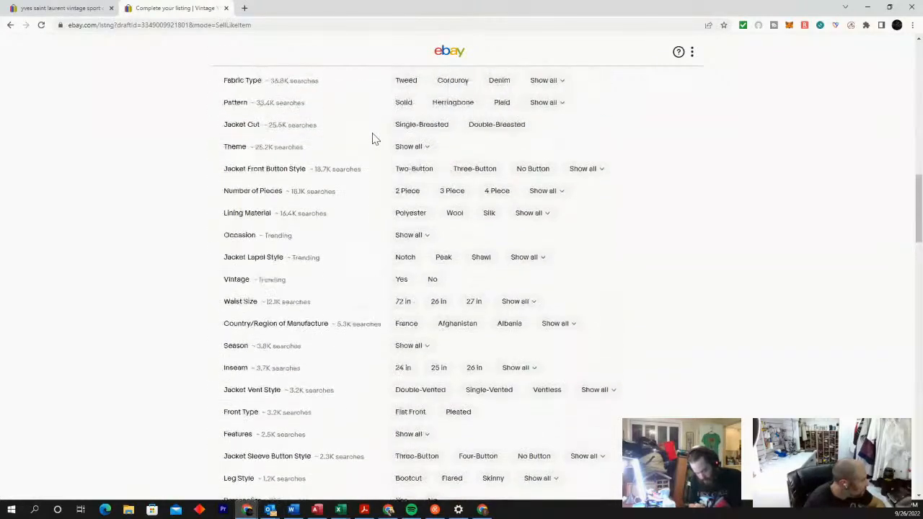
click(422, 129)
click(404, 102)
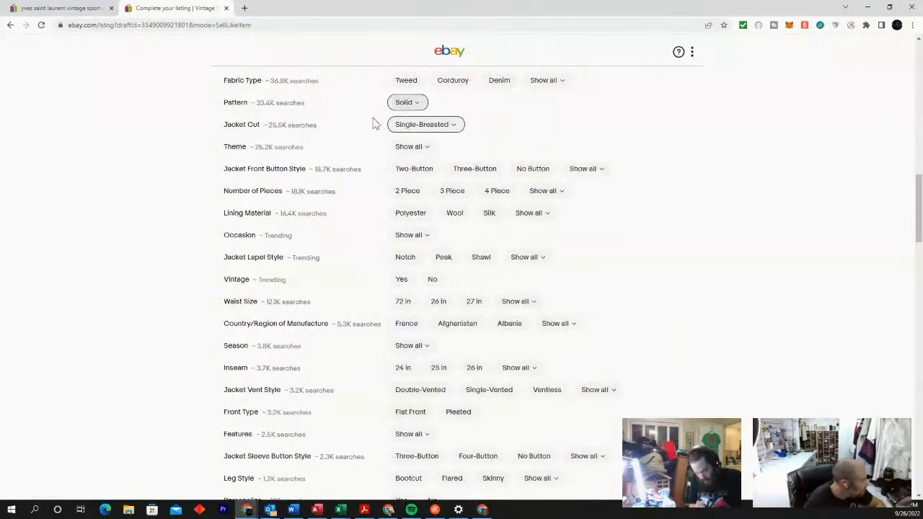
Set the coat's fabric type to Velvet
scroll(350, 144, up, 3)
click(543, 225)
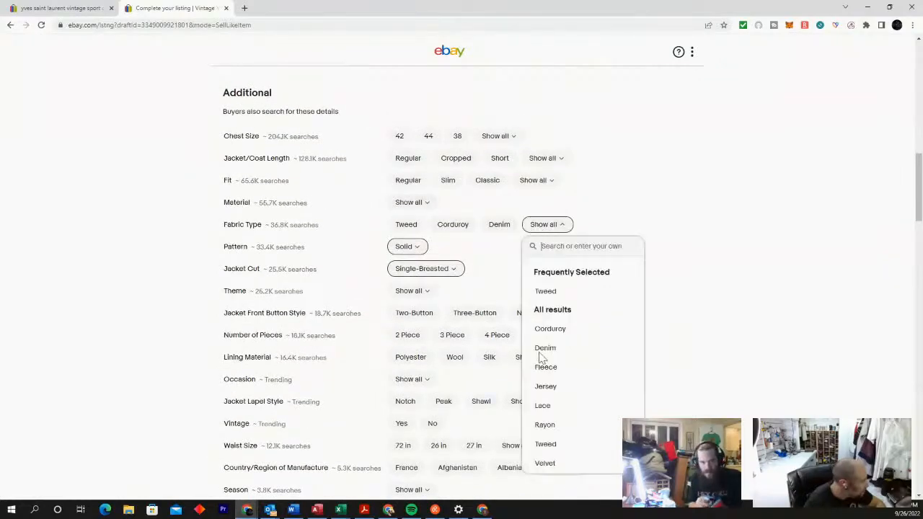
scroll(567, 373, down, 3)
scroll(567, 375, up, 2)
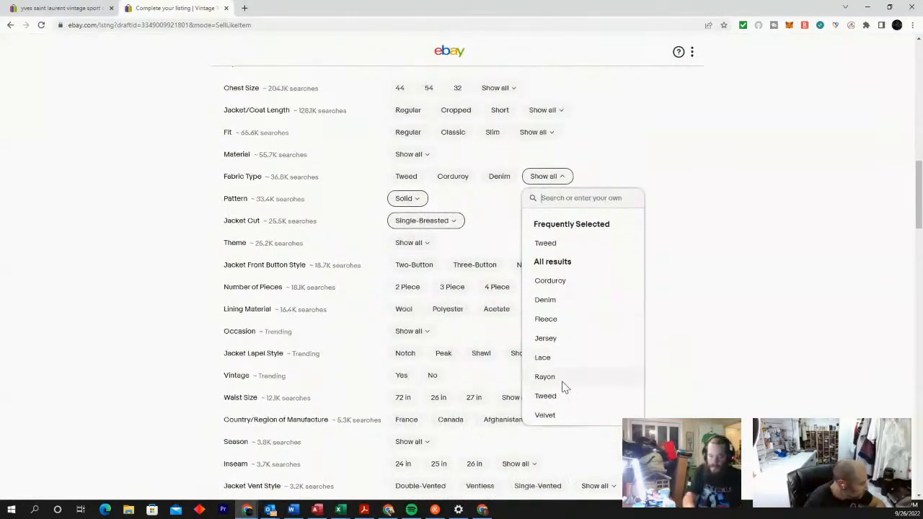
click(542, 416)
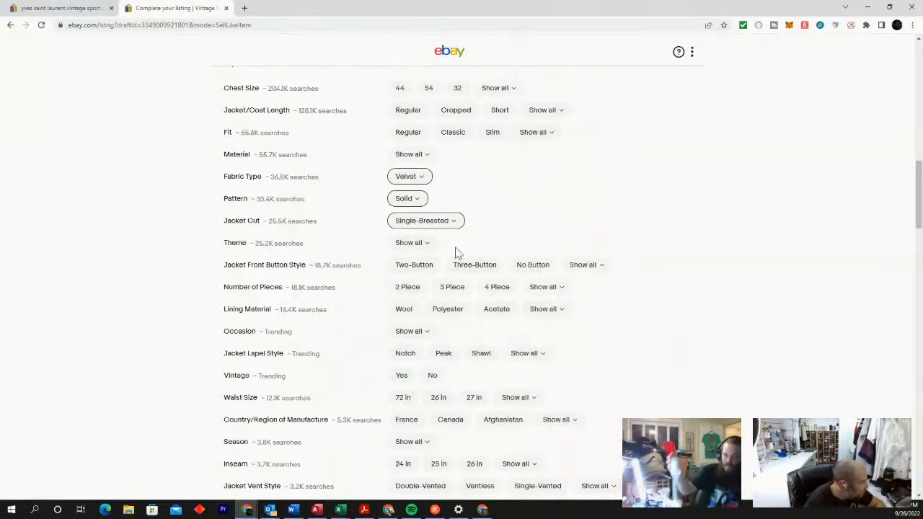
Set the jacket's front button style to Two-Button and lapel style to Notch, and mark the item as vintage
click(417, 265)
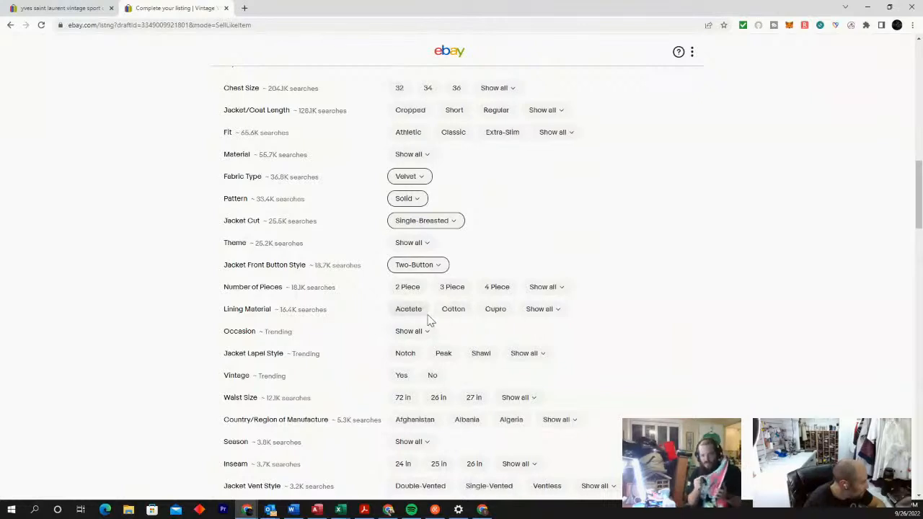
click(402, 355)
scroll(433, 325, down, 1)
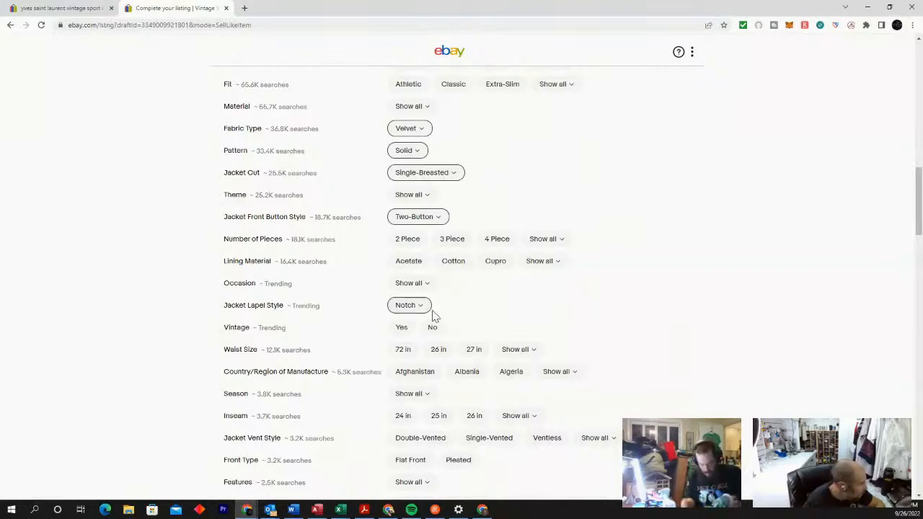
scroll(435, 317, down, 1)
scroll(435, 316, down, 1)
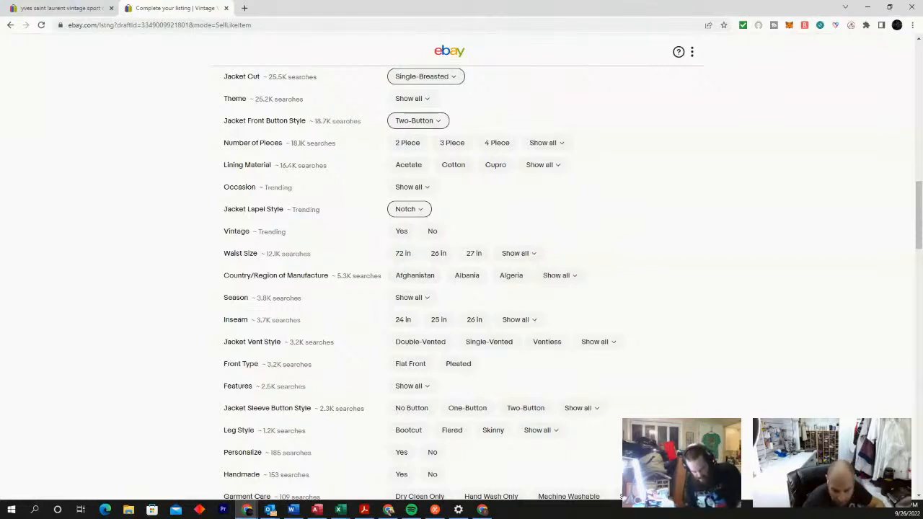
click(403, 232)
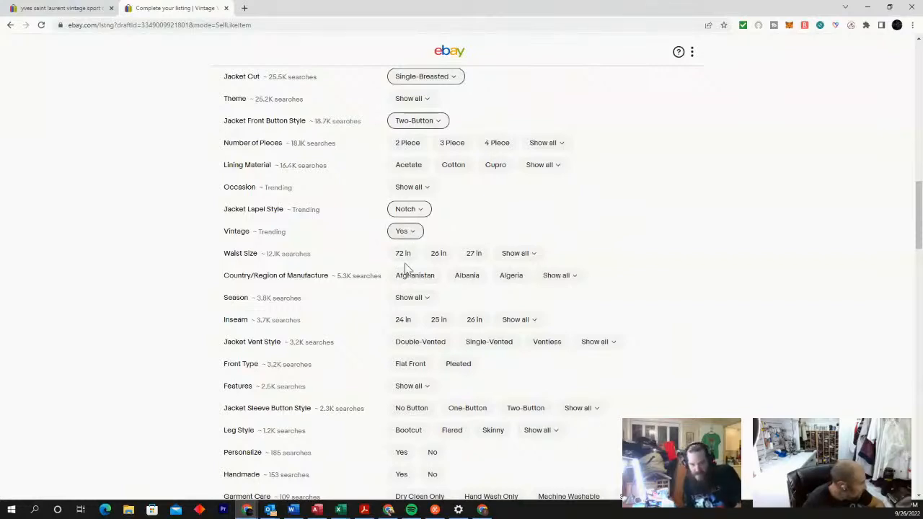
Set the country/region of manufacture to France
click(562, 276)
click(577, 295)
text(fran)
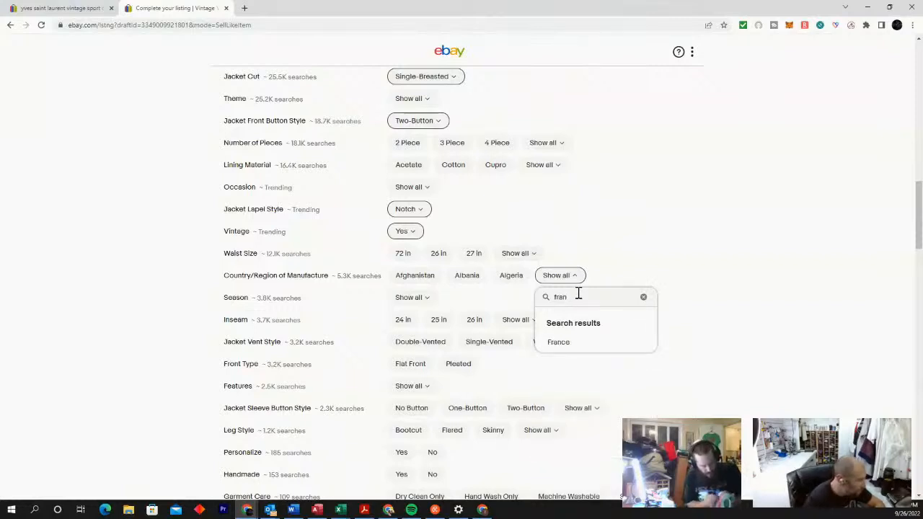
click(560, 342)
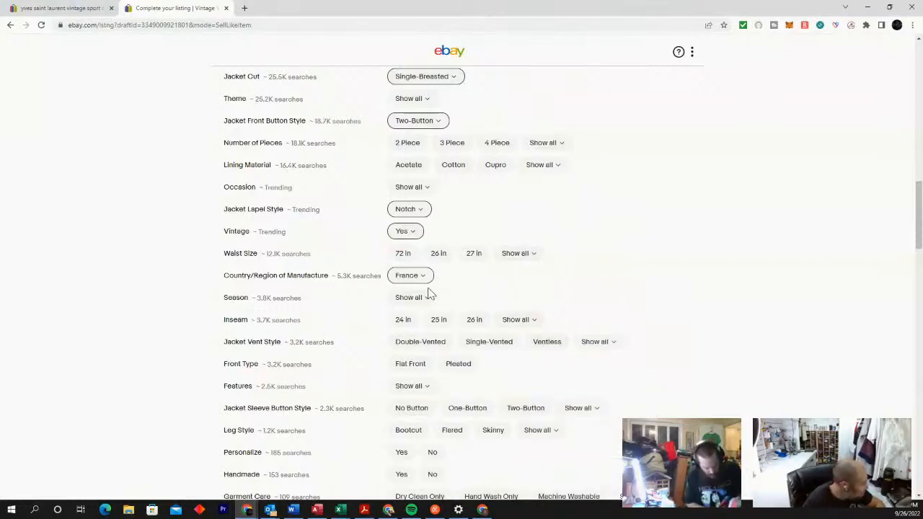
Set the jacket vent style to Double-Vented and the sleeve button style to Three-Button
scroll(462, 295, down, 1)
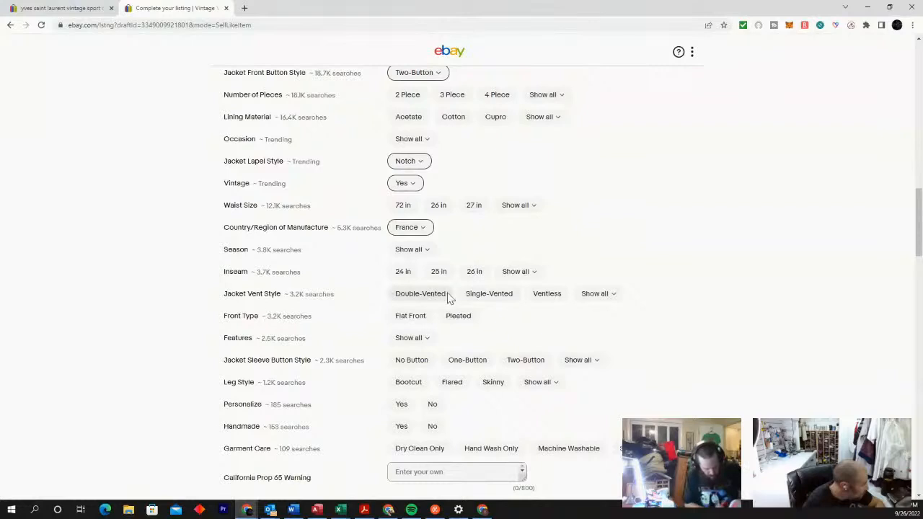
click(436, 301)
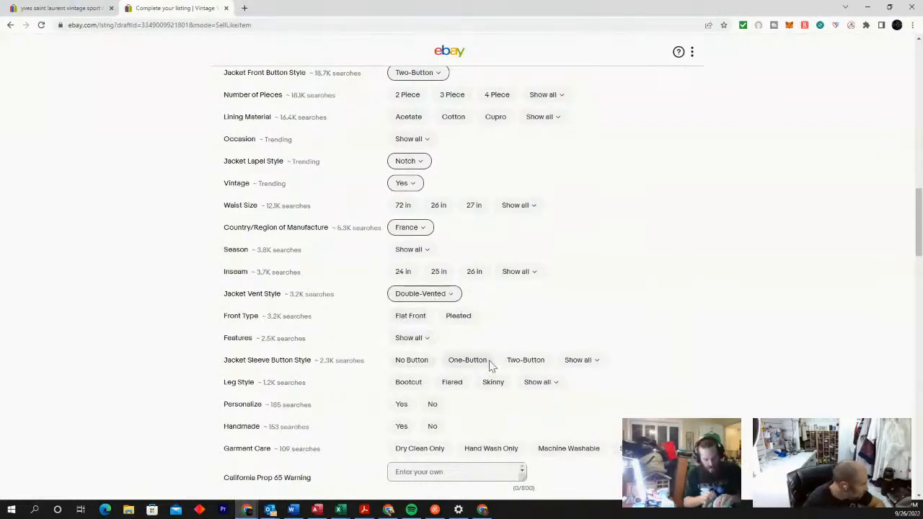
click(593, 363)
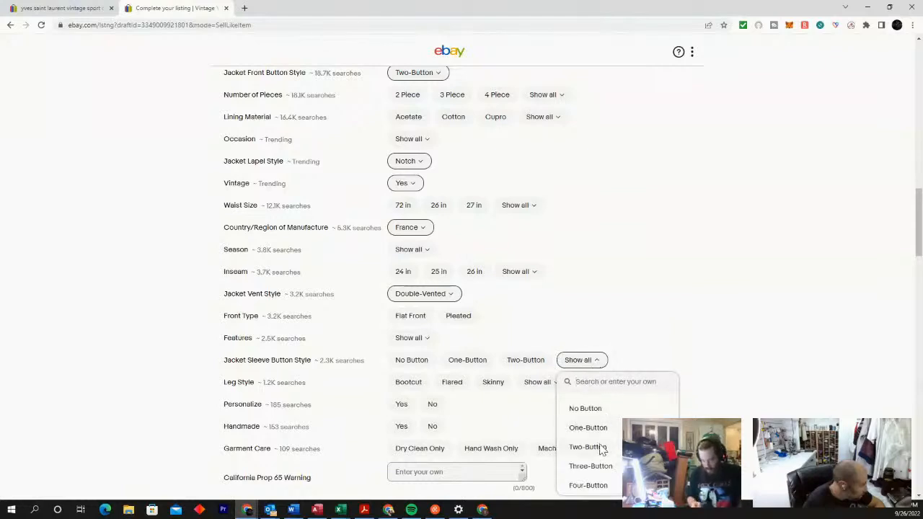
click(603, 468)
scroll(505, 412, down, 1)
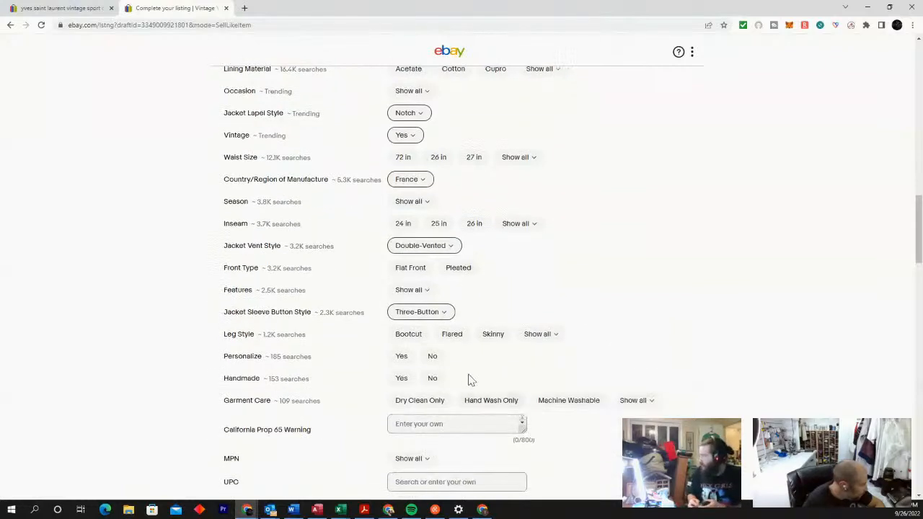
Set the garment care to Dry Clean Only and the item condition to Pre-owned
scroll(423, 378, down, 1)
click(422, 354)
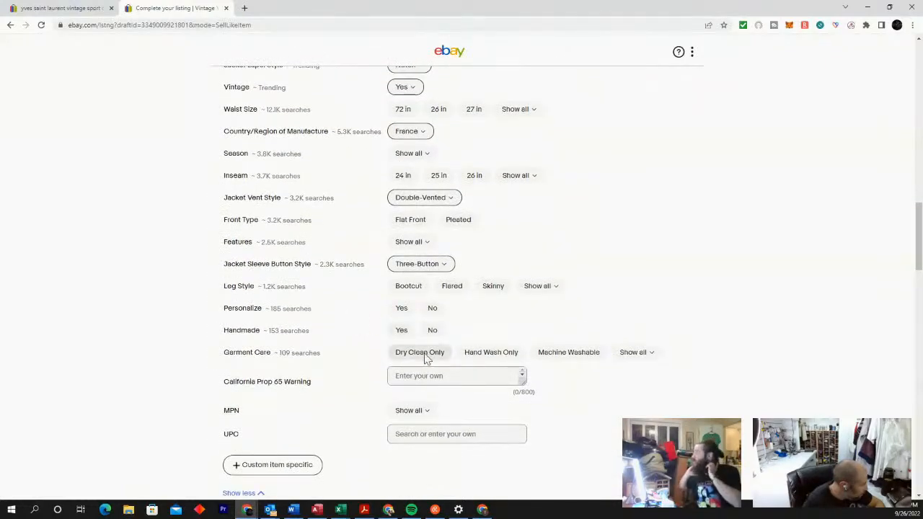
scroll(350, 353, down, 3)
scroll(373, 373, down, 2)
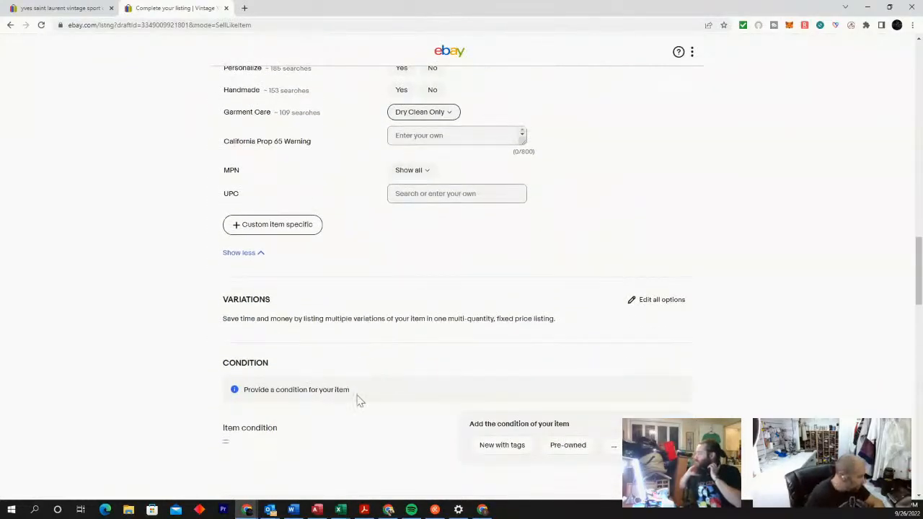
scroll(338, 392, down, 1)
click(556, 401)
Start the condition description with "Excellent vintage condition! No rips, tears, or stains."
click(313, 388)
text(Excellent)
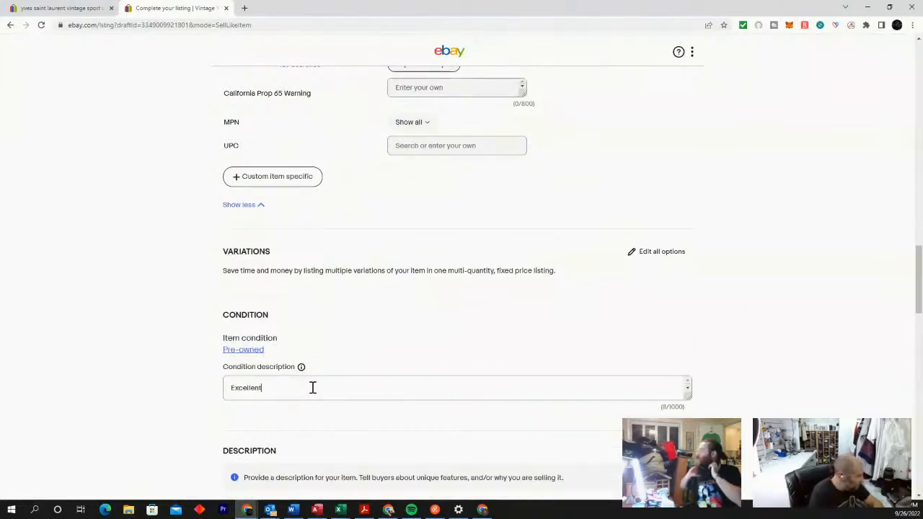
text( vintage condi)
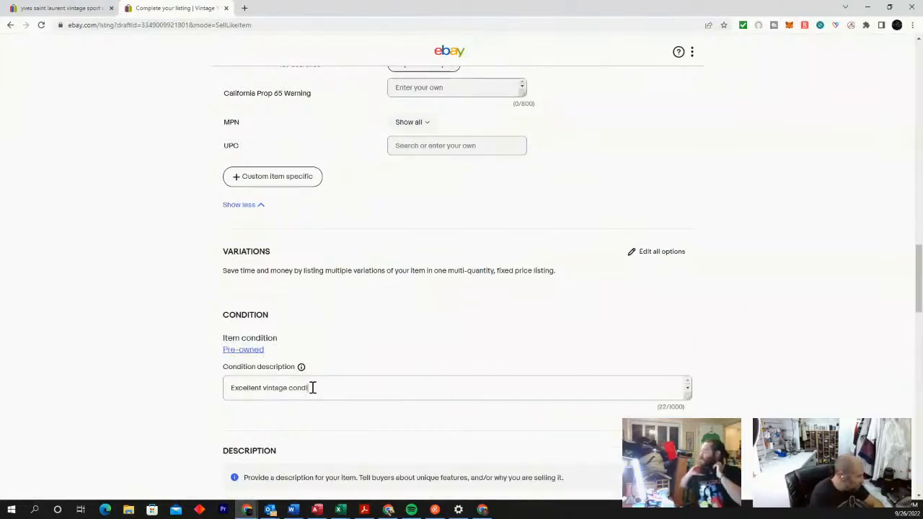
text(tion! No ri)
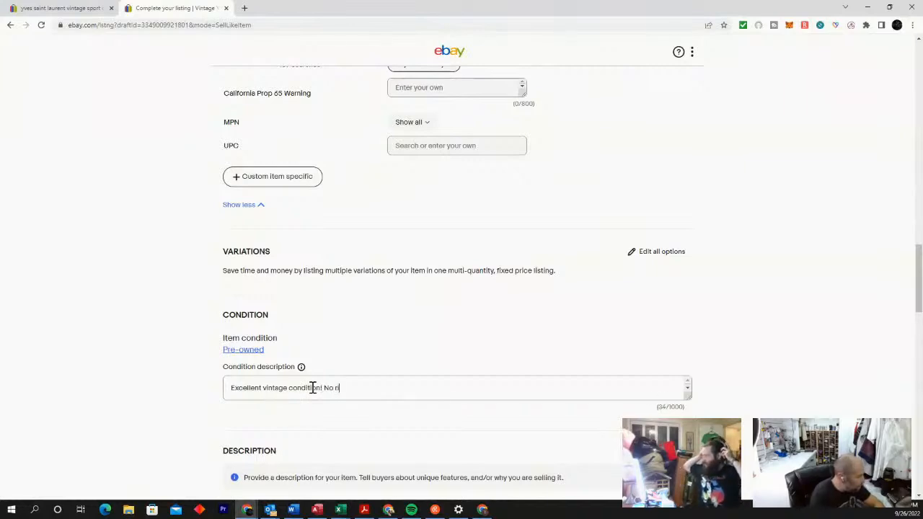
text(ps, tears, or stain)
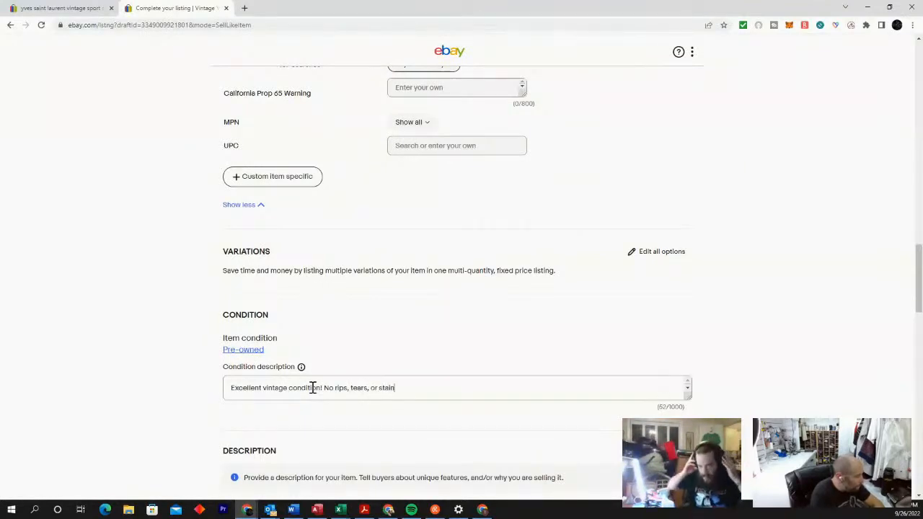
text(s. )
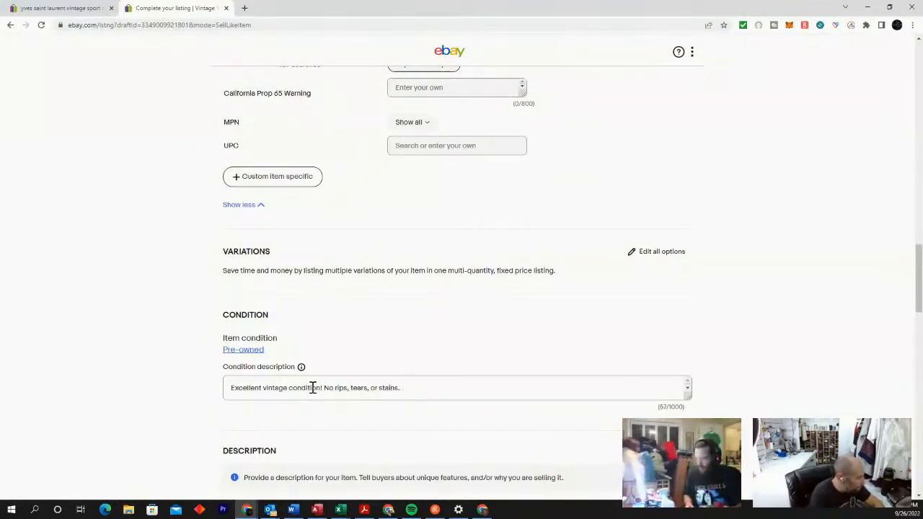
text(Please see photos)
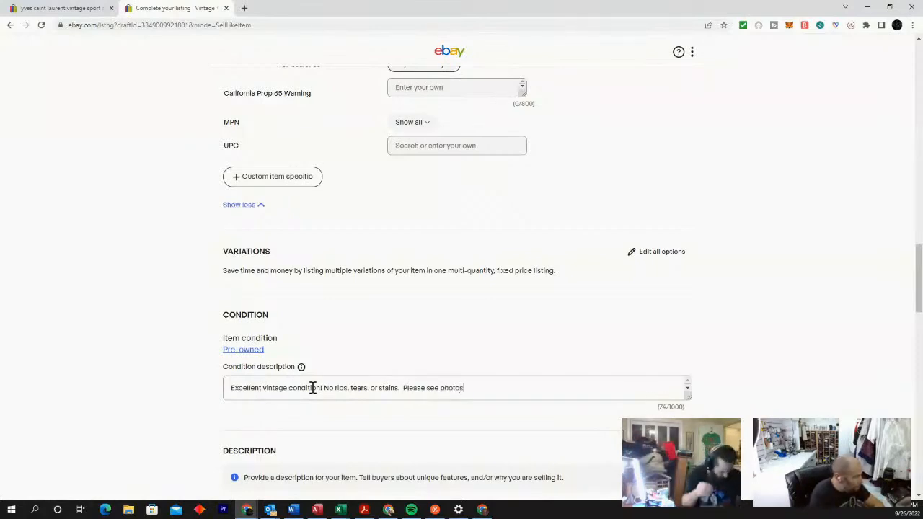
text( for detailed)
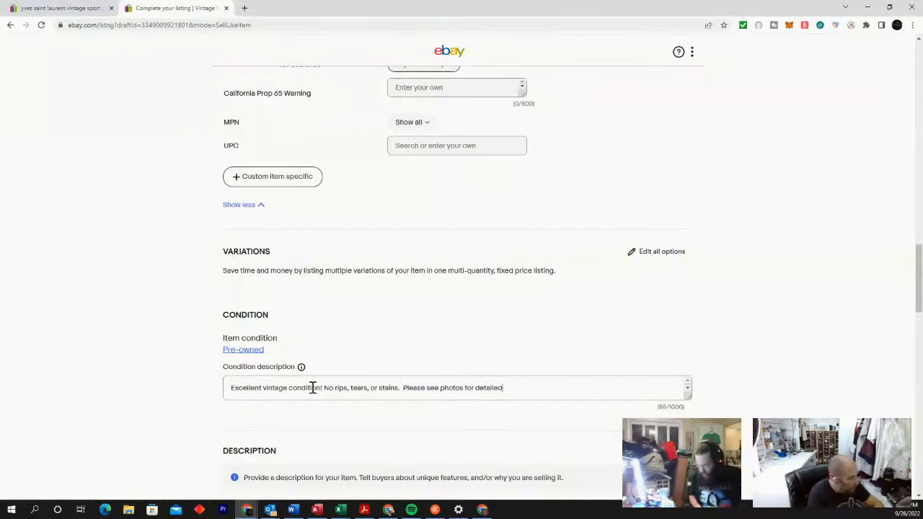
text( measuremends)
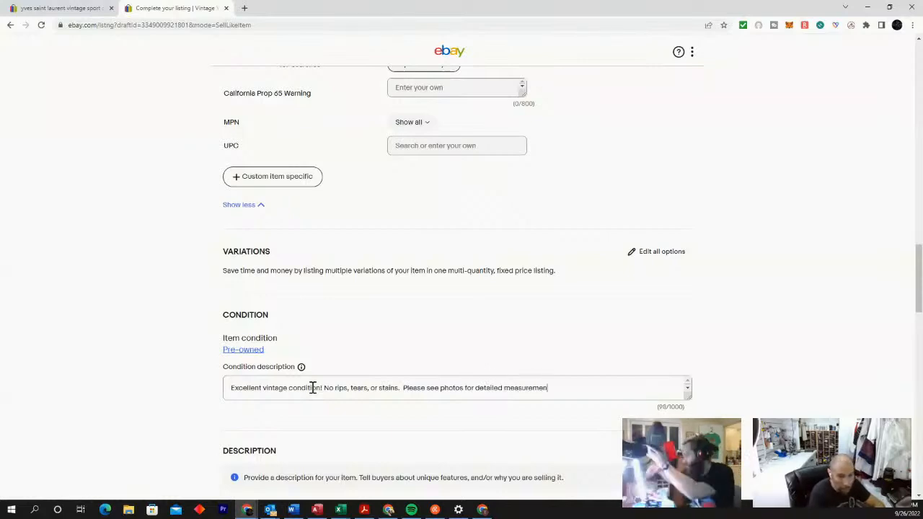
Add the sentence "Please see photos for detailed measurements." to the condition description
key(BackSpace)
key(BackSpace)
key(BackSpace)
text(ts)
key(BackSpace)
key(BackSpace)
text(nts.)
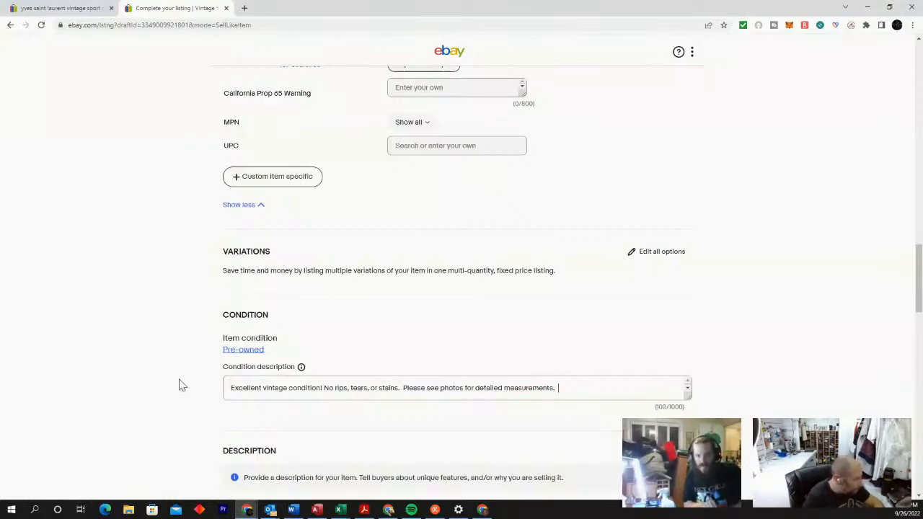
scroll(484, 353, down, 3)
scroll(457, 310, down, 2)
scroll(455, 309, up, 10)
scroll(438, 167, up, 8)
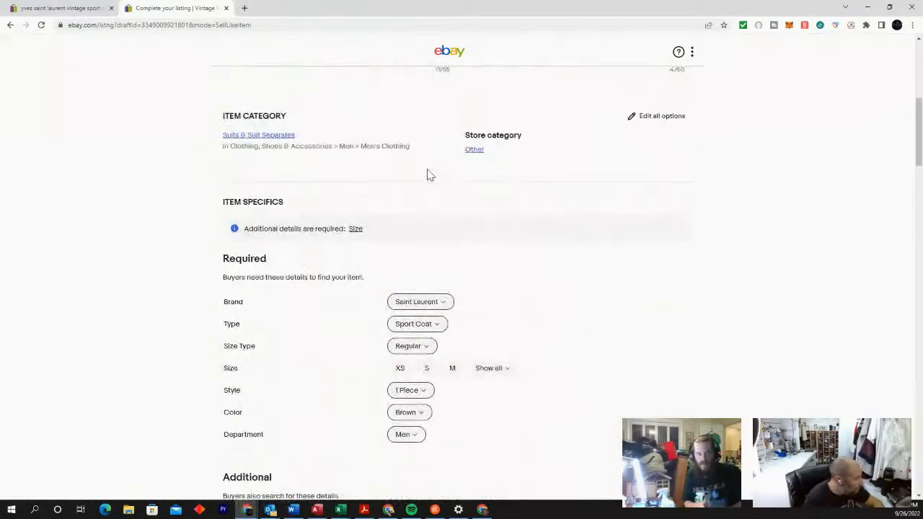
click(474, 289)
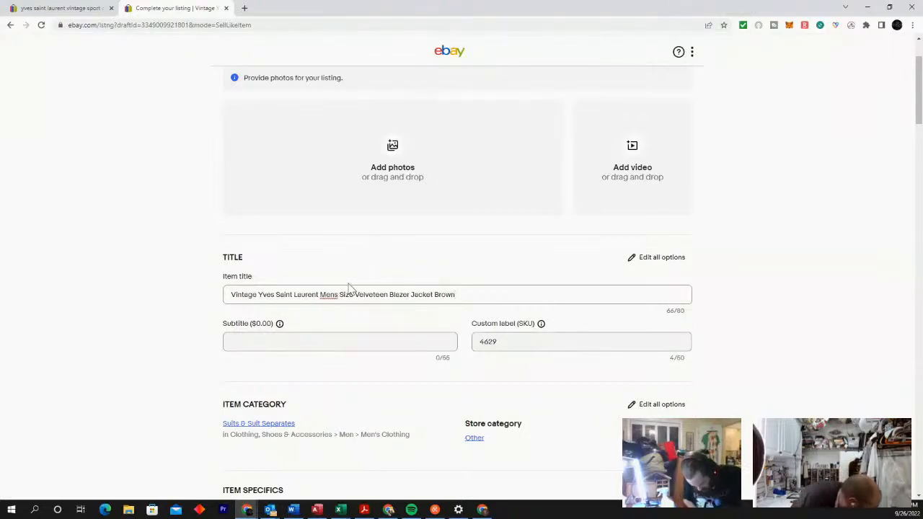
Replace the word "Excellent" with "Good" in the condition description
scroll(347, 292, down, 3)
scroll(338, 292, down, 15)
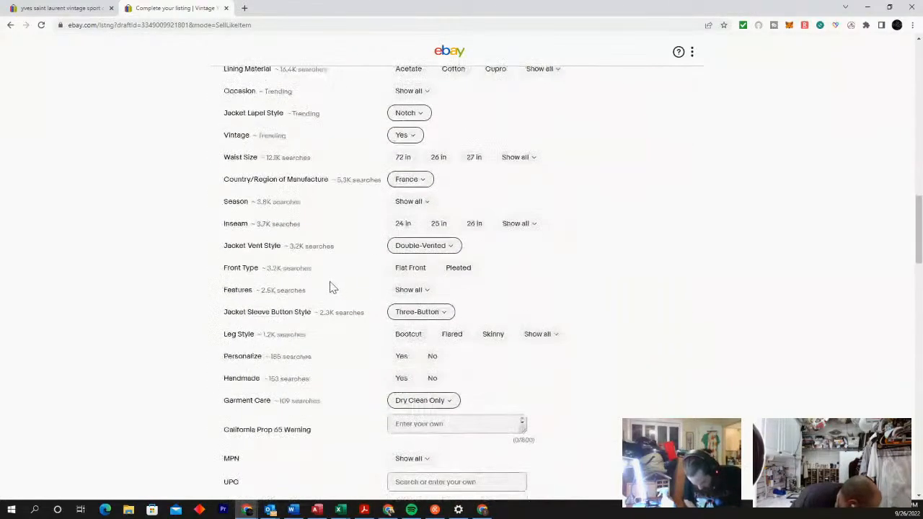
scroll(310, 283, down, 4)
drag(261, 243, 204, 252)
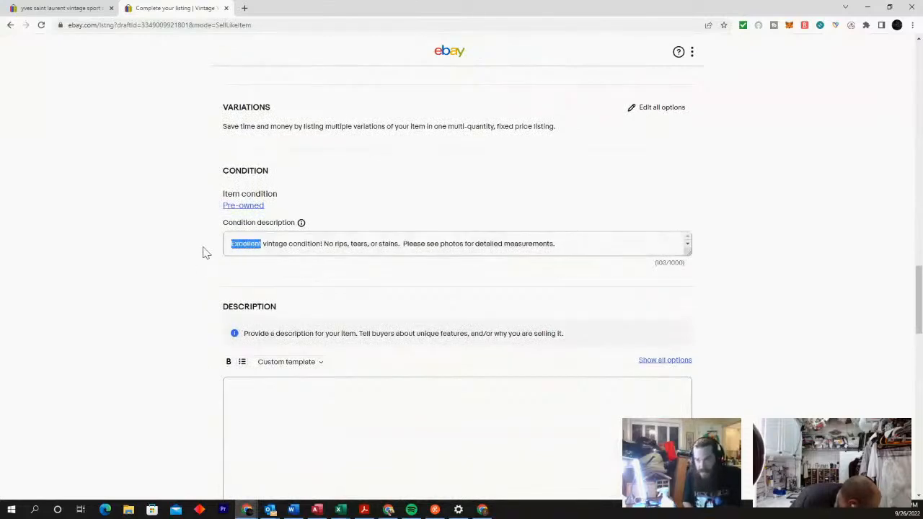
text(od)
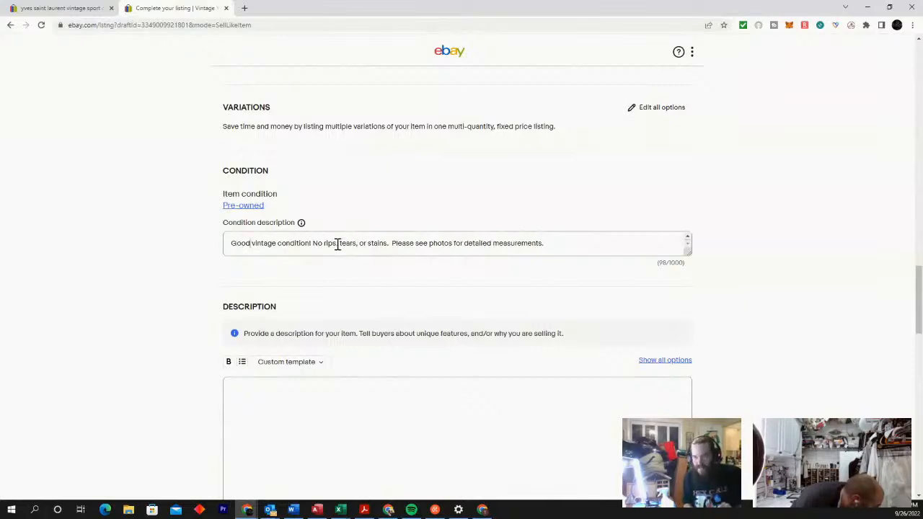
Reword the flaws in the condition description to "No rips or tears. Elbows show some signs of wear, please see photos."
drag(335, 243, 390, 246)
text(or tear)
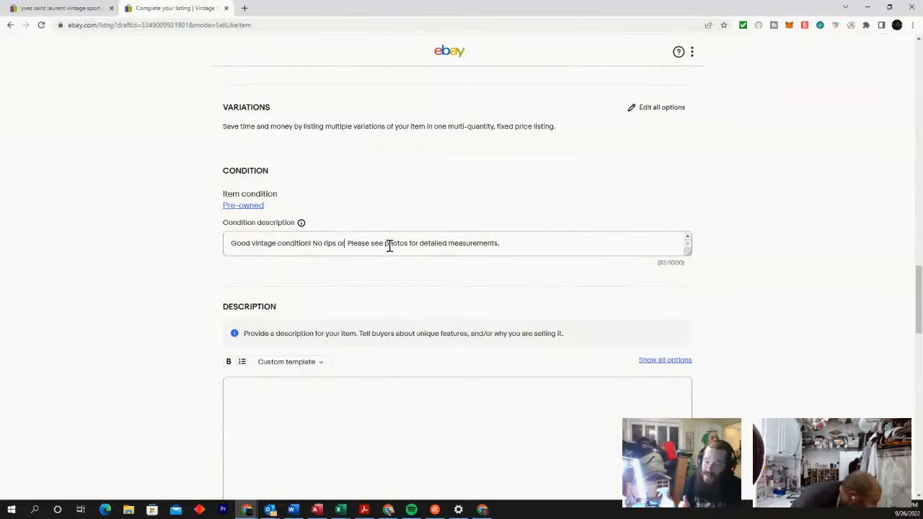
text(s.)
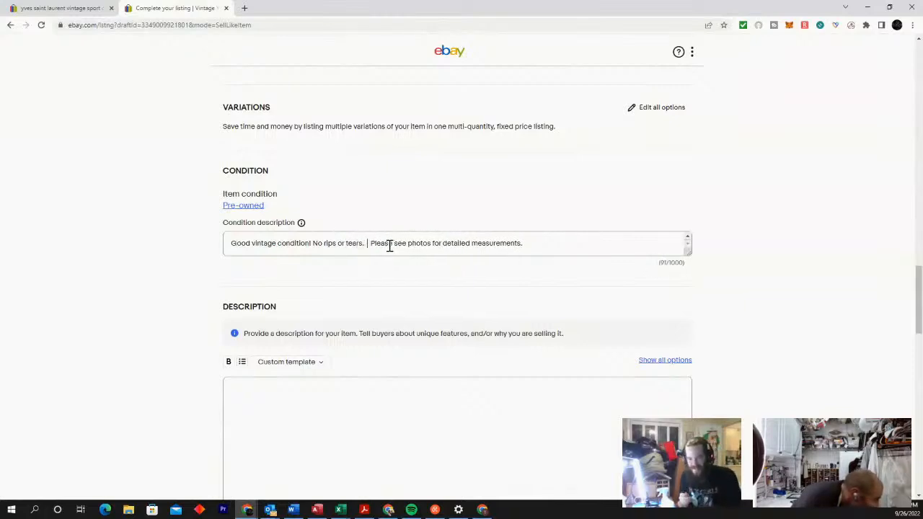
text(  Dlbow show )
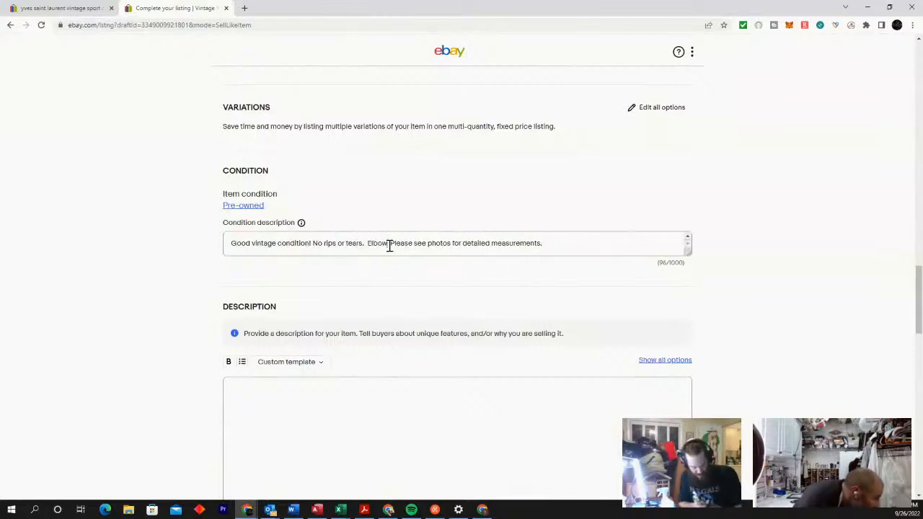
text(some sig)
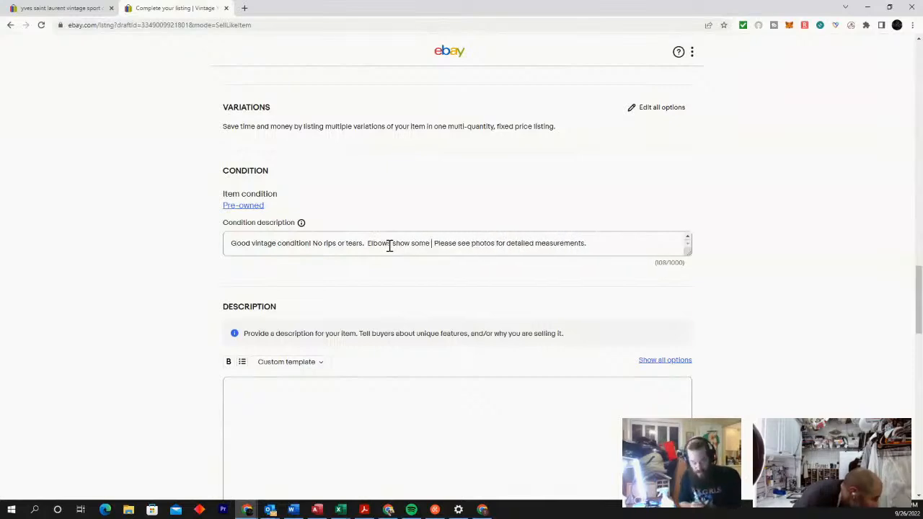
text(ns of wea)
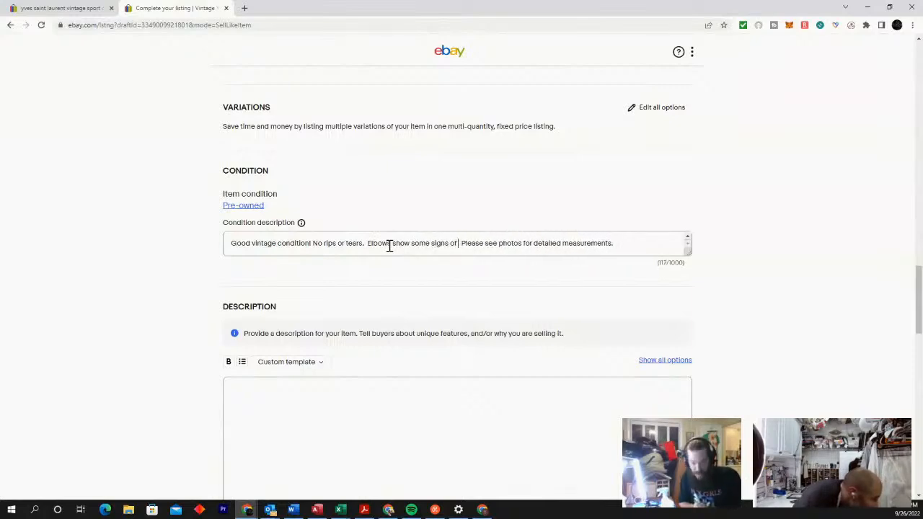
text(r, pl)
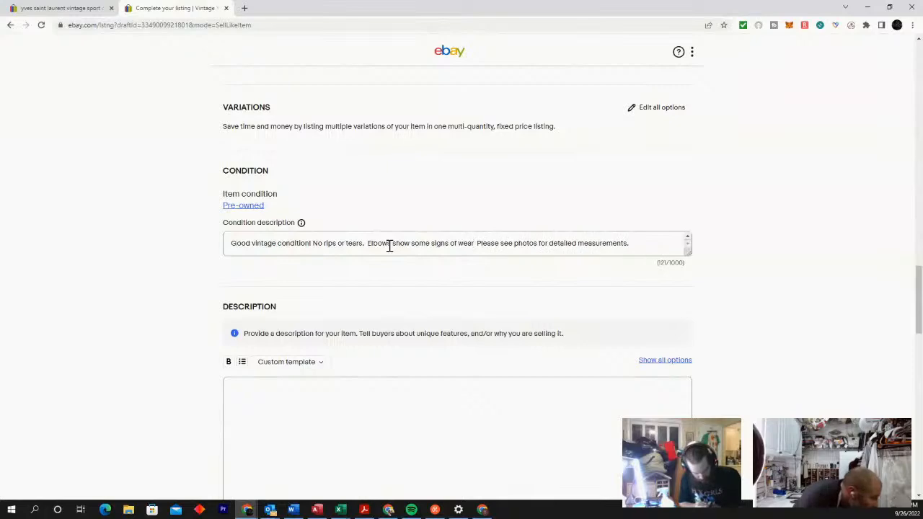
text(ease see photos)
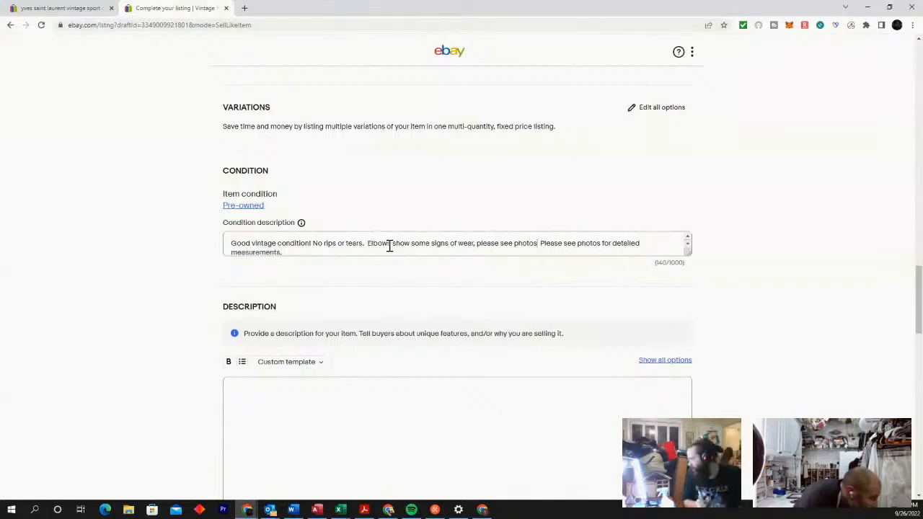
text(.)
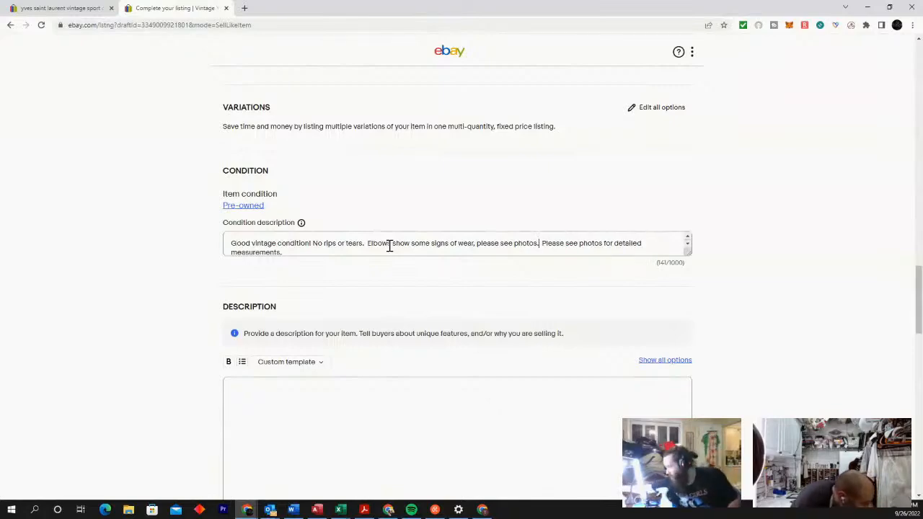
Save the Yves Saint Laurent blazer listing as a draft
scroll(285, 259, up, 6)
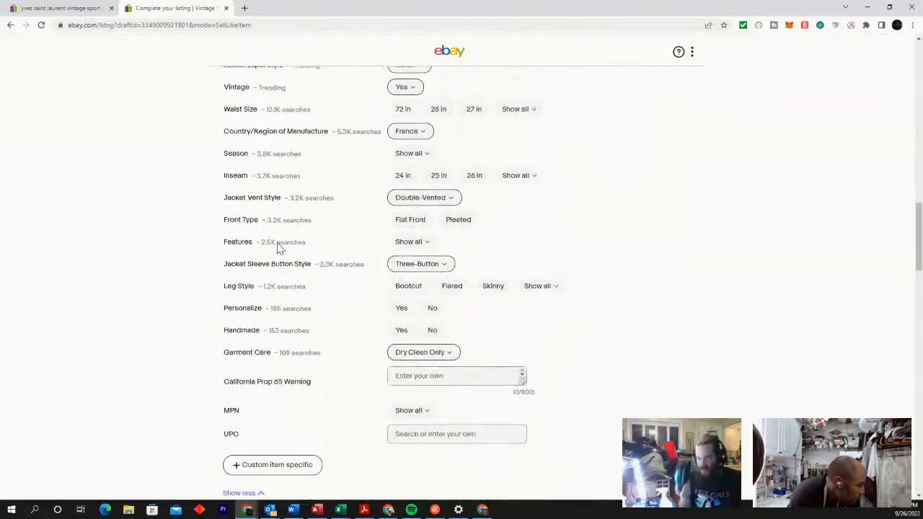
scroll(281, 247, up, 7)
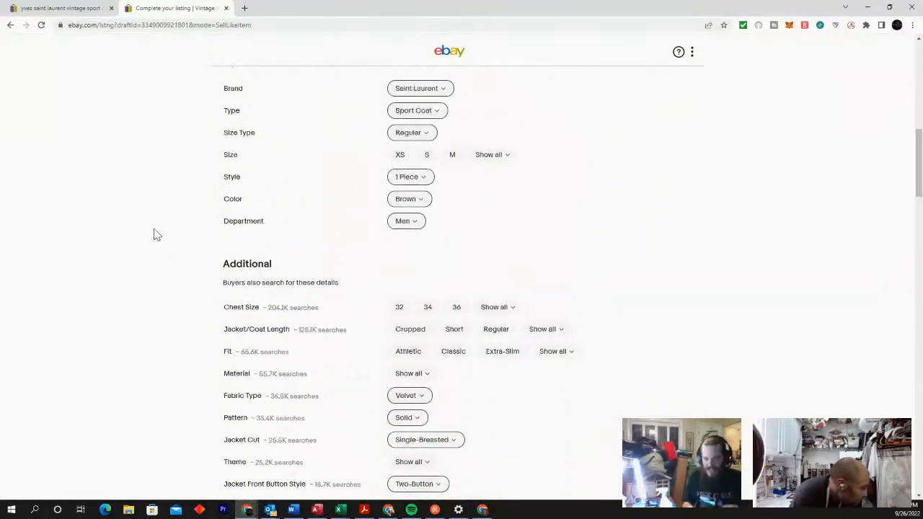
scroll(159, 234, up, 3)
scroll(164, 235, down, 4)
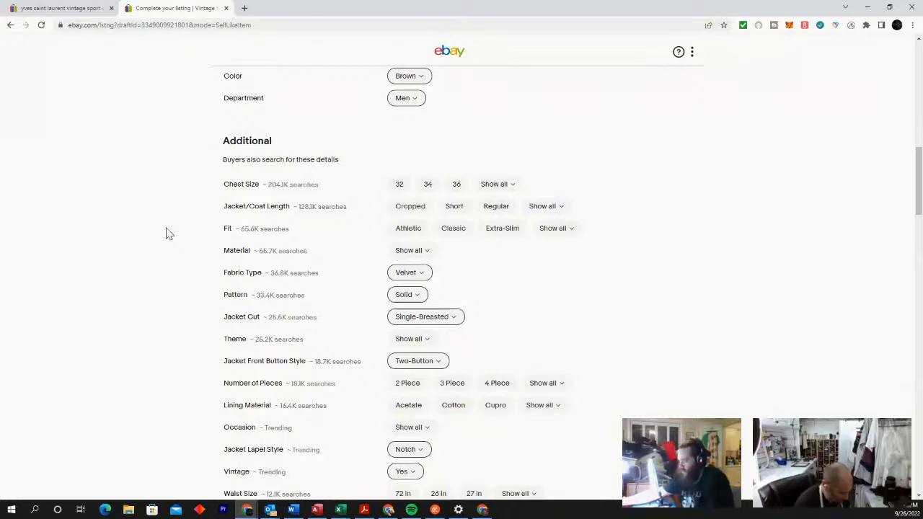
scroll(415, 209, down, 15)
scroll(417, 227, down, 12)
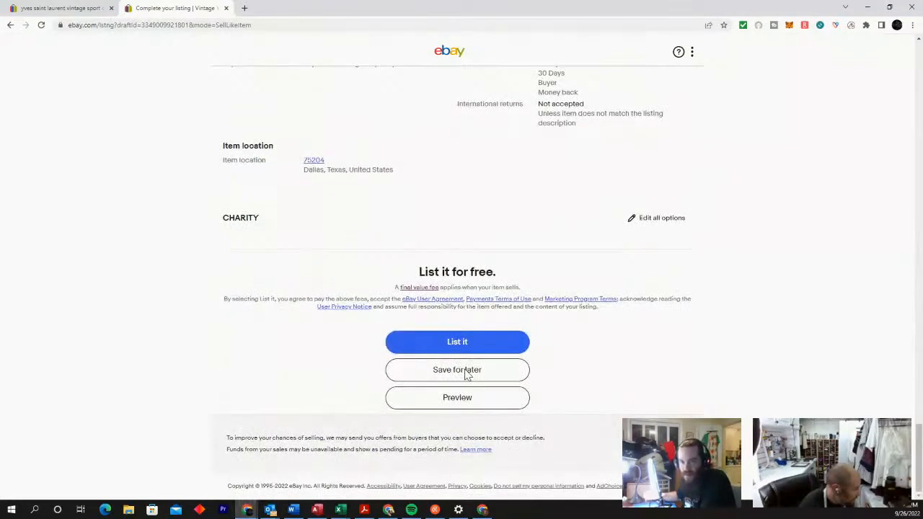
click(466, 373)
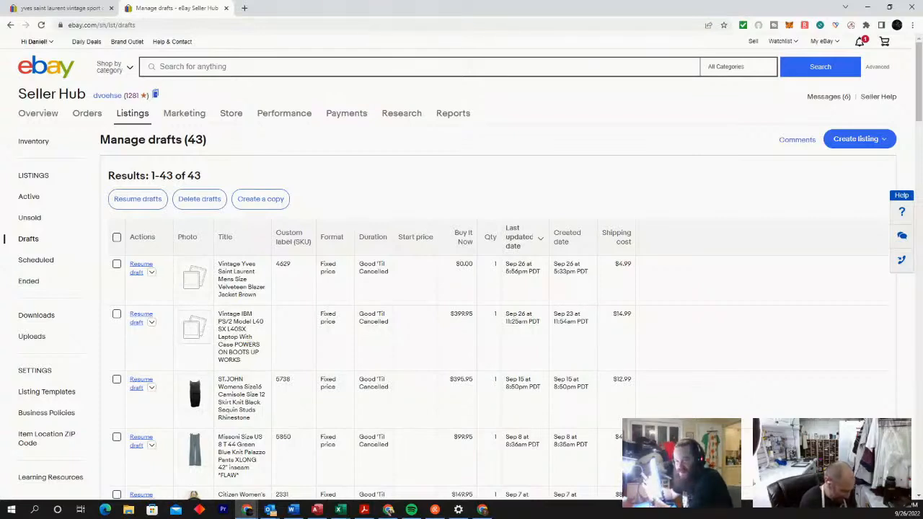
Refresh the drafts list and resume the Vintage Yves Saint Laurent blazer draft
click(41, 25)
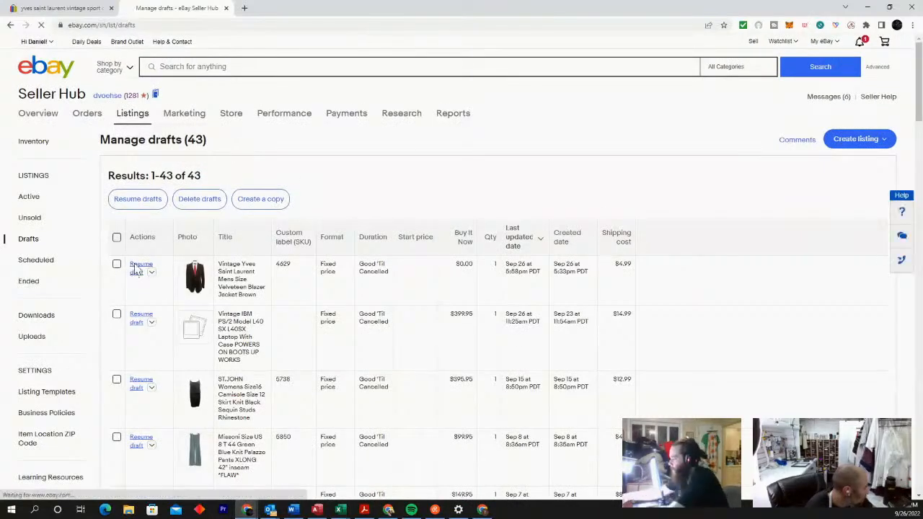
click(135, 269)
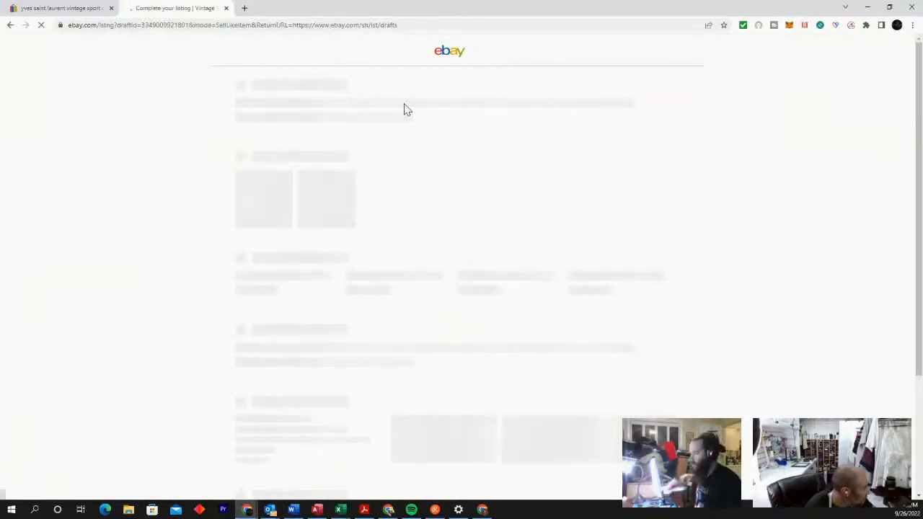
Set the jacket's chest size to 42 in the additional item specifics
scroll(402, 137, down, 6)
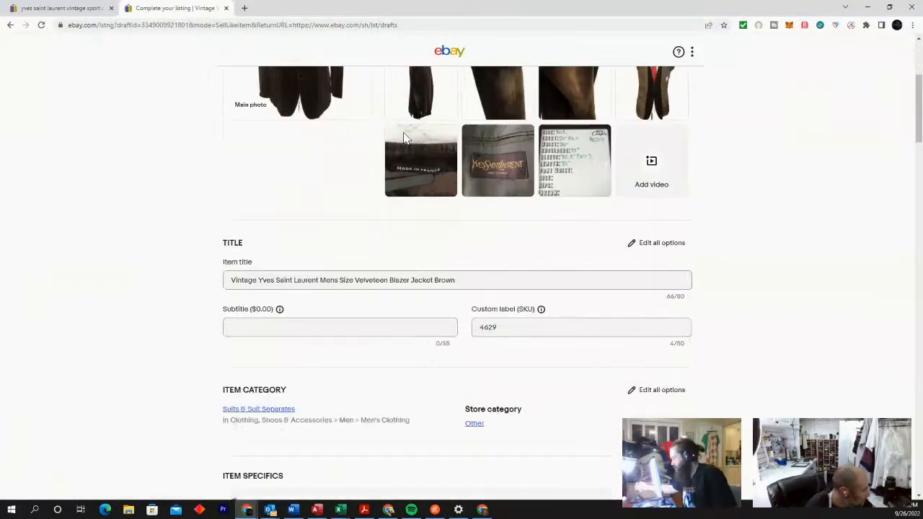
scroll(404, 137, down, 3)
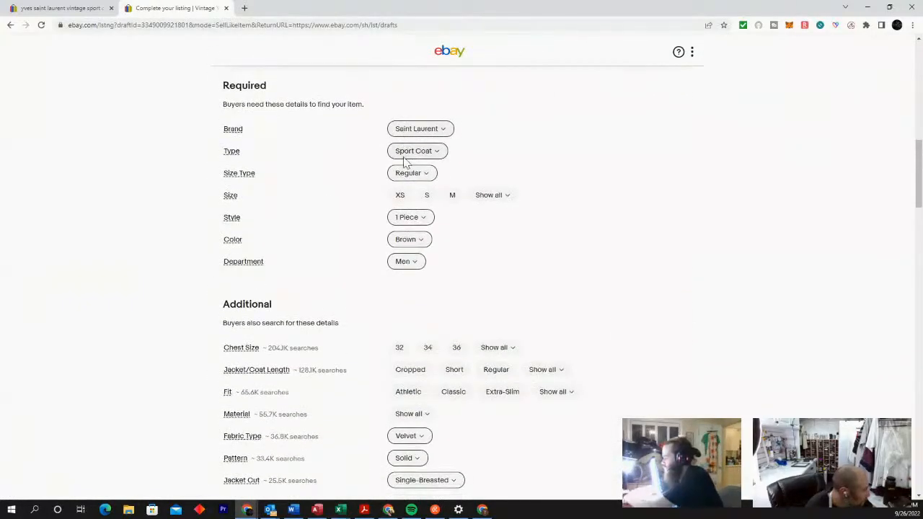
click(496, 348)
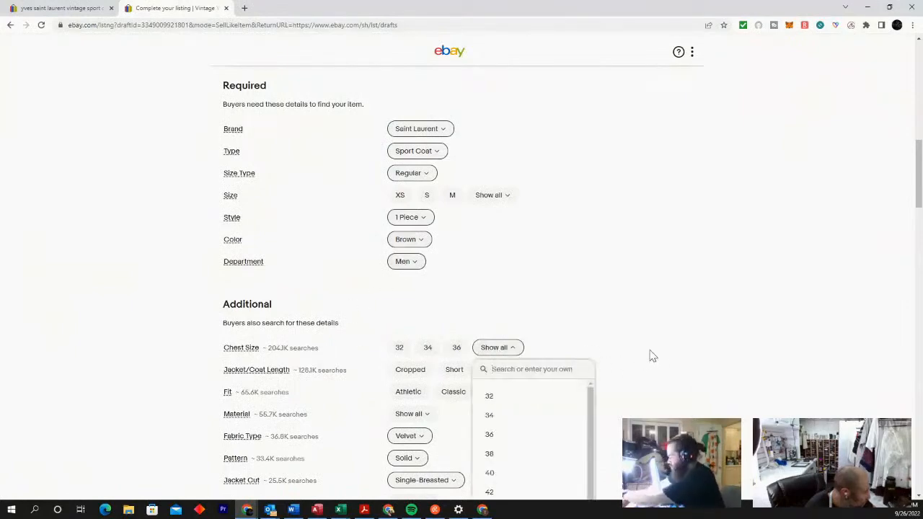
scroll(649, 354, down, 3)
click(518, 301)
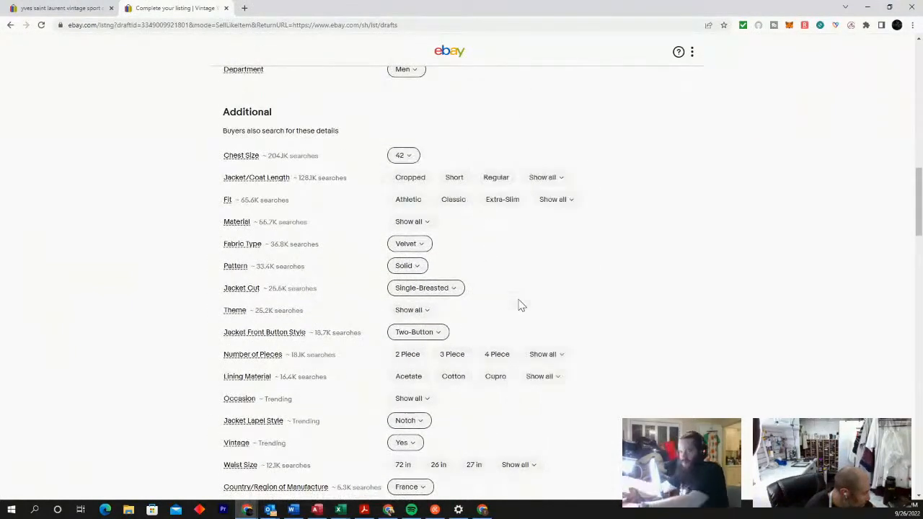
Set the jacket length to Long and the fit to Classic in the additional item specifics
click(550, 178)
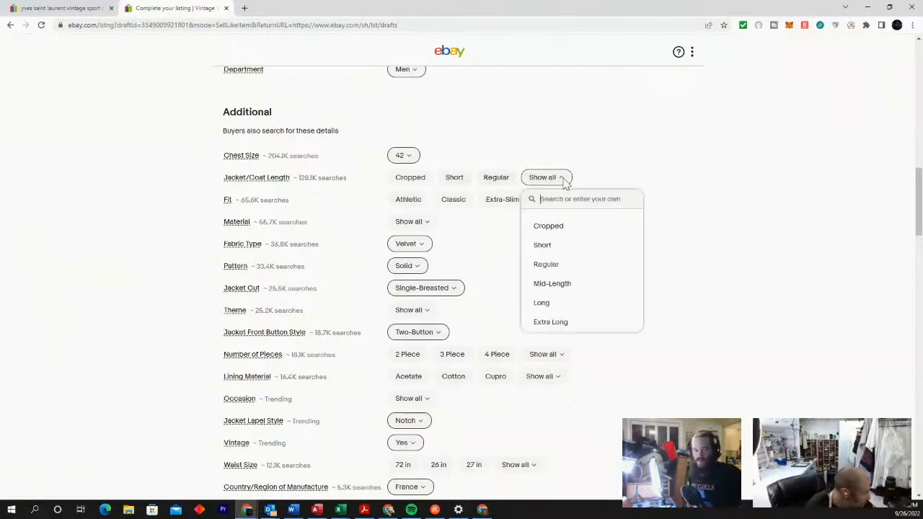
click(548, 303)
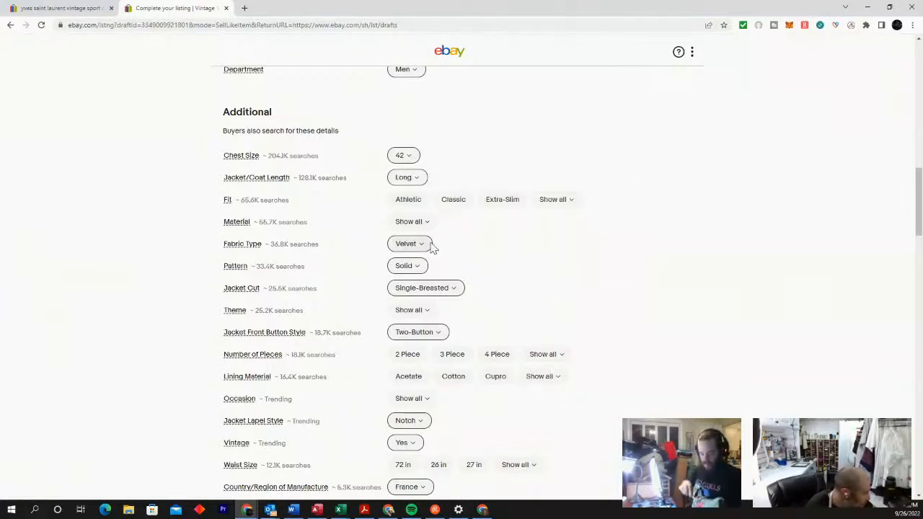
click(453, 200)
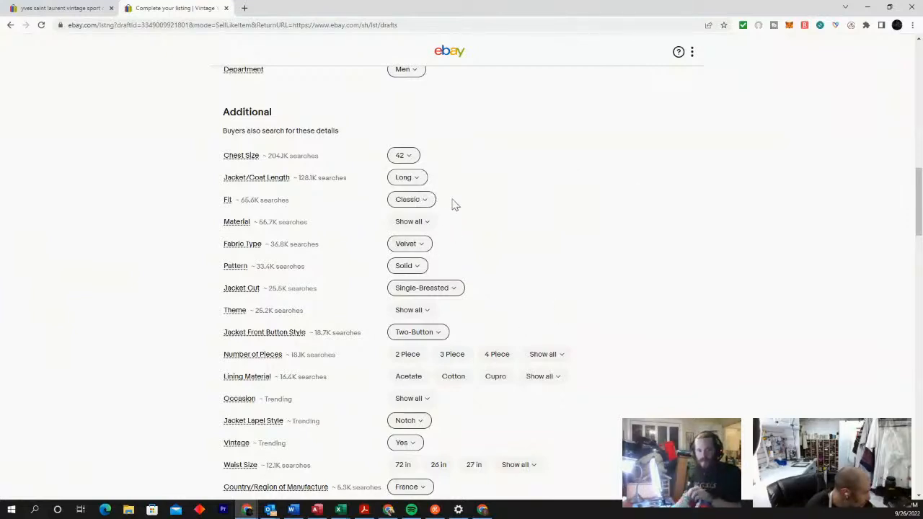
click(424, 224)
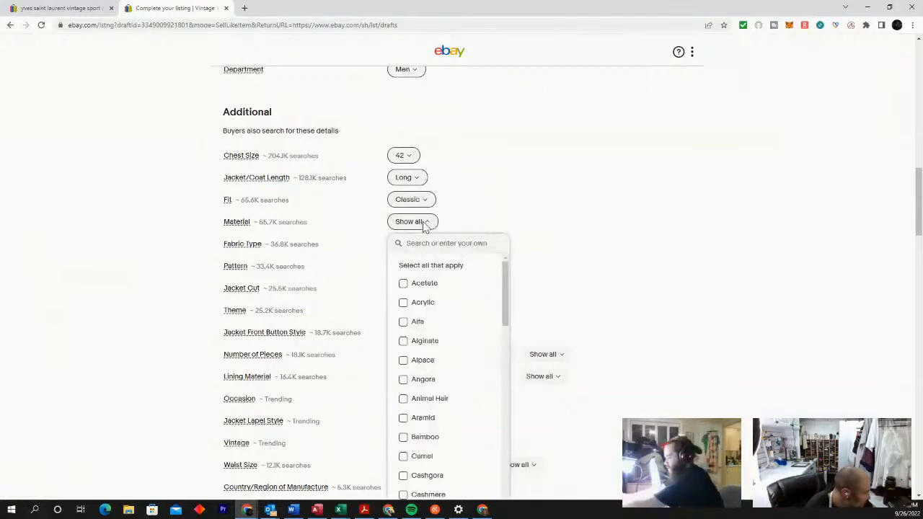
click(424, 224)
Set the theme to 80s and add 70s as a custom theme value
scroll(424, 227, down, 2)
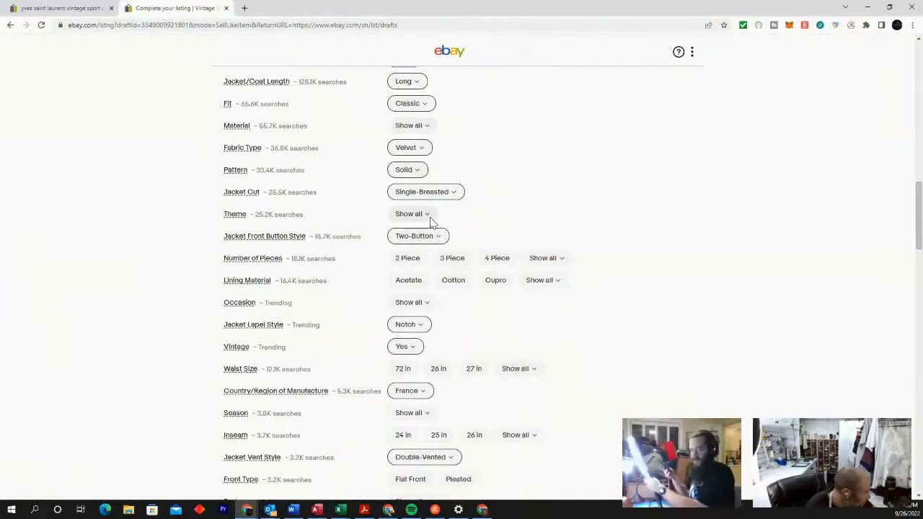
click(432, 215)
scroll(436, 294, down, 1)
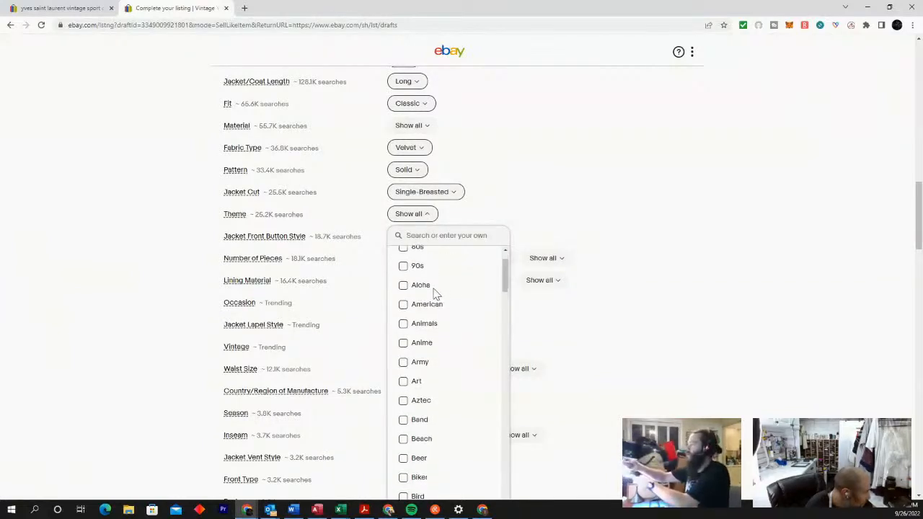
scroll(435, 294, up, 1)
click(404, 295)
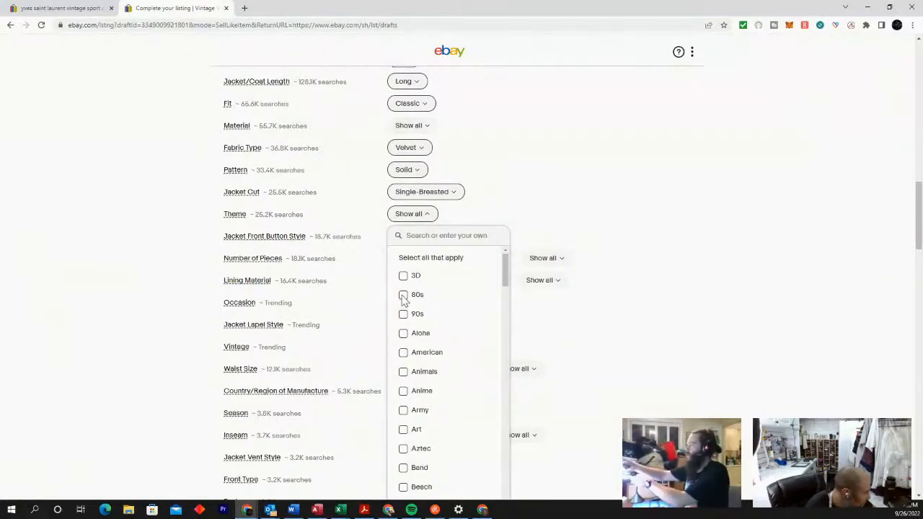
scroll(417, 299, down, 5)
scroll(411, 299, down, 2)
scroll(408, 295, up, 2)
click(429, 238)
text(70s)
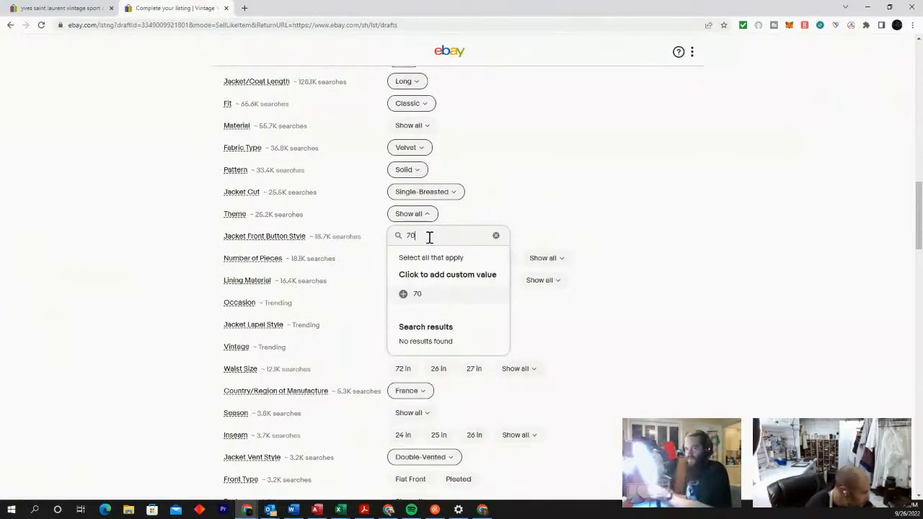
click(404, 295)
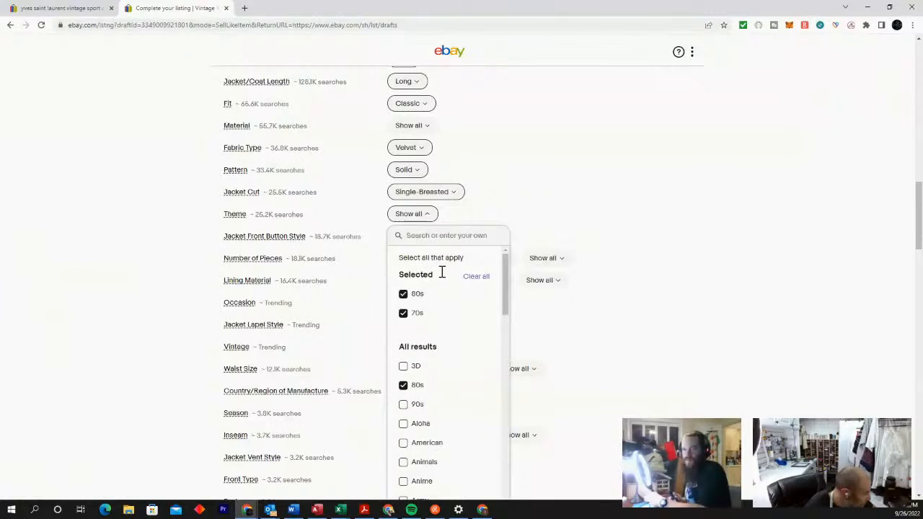
click(539, 235)
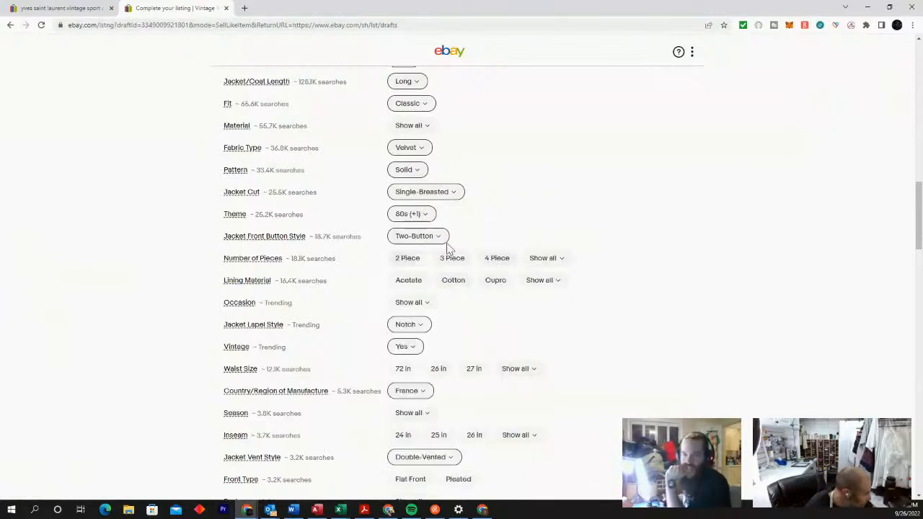
Set the waist size to 40 in in the additional item specifics
scroll(364, 292, down, 1)
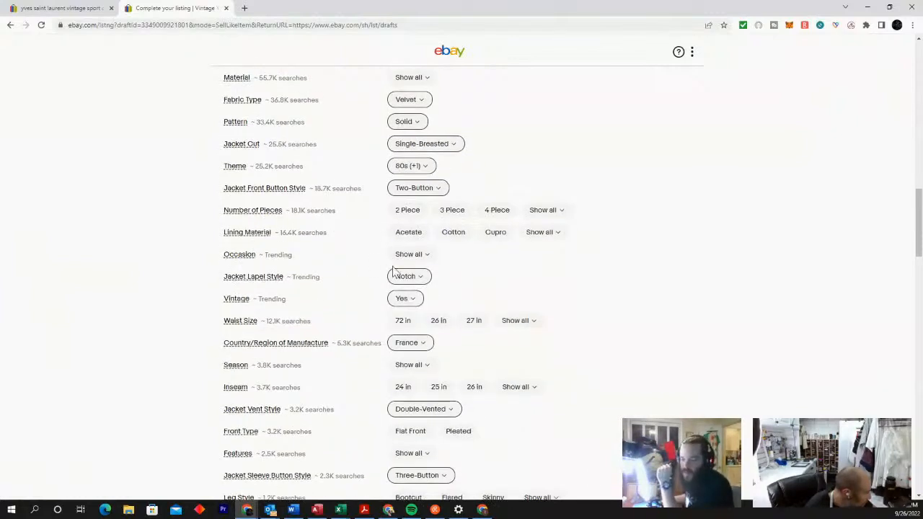
scroll(469, 260, down, 1)
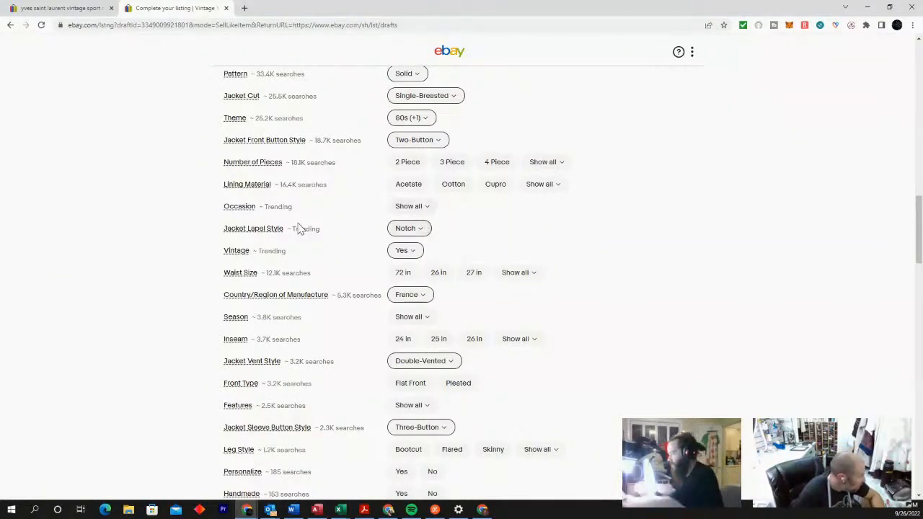
scroll(488, 223, down, 1)
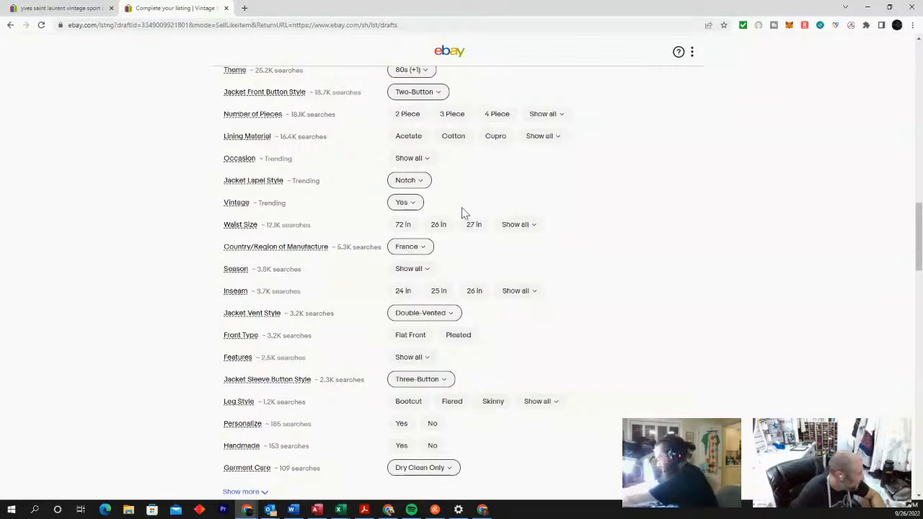
click(529, 228)
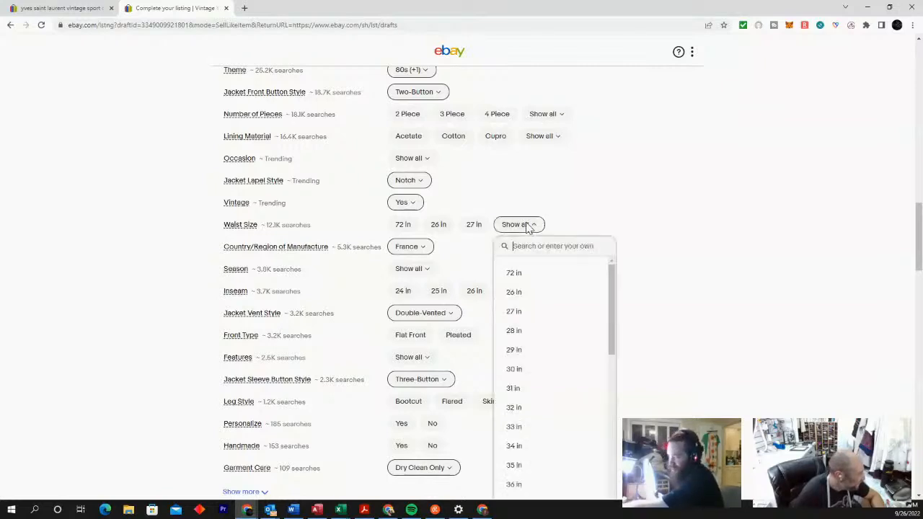
scroll(541, 346, down, 3)
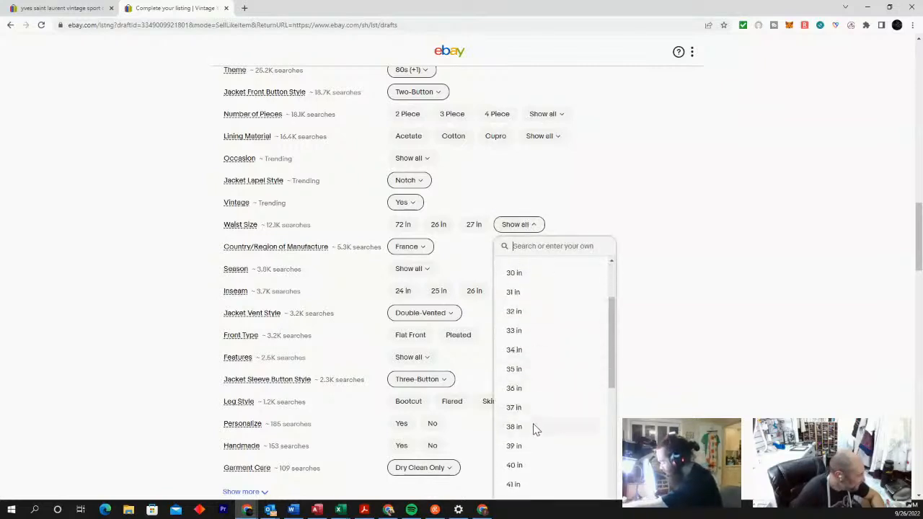
click(529, 465)
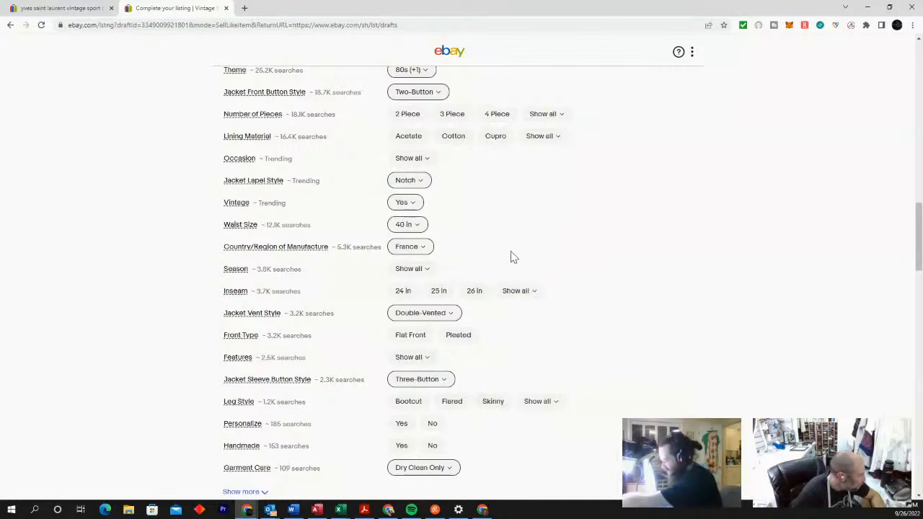
Copy the full item title into the listing's description as its first line
scroll(512, 256, down, 1)
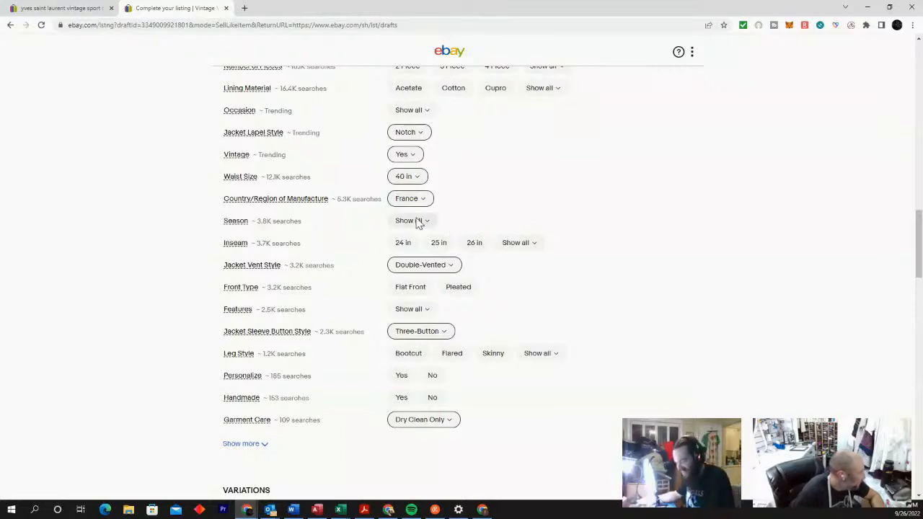
scroll(483, 229, down, 1)
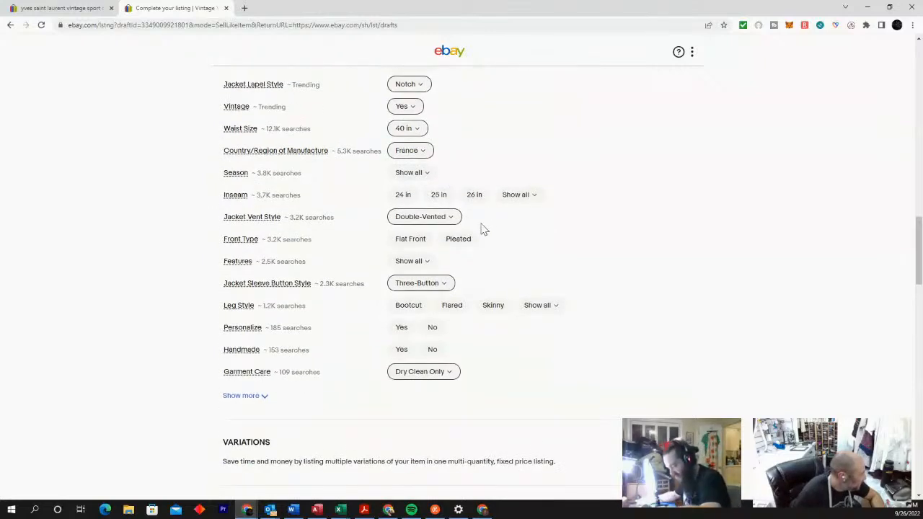
scroll(483, 230, down, 1)
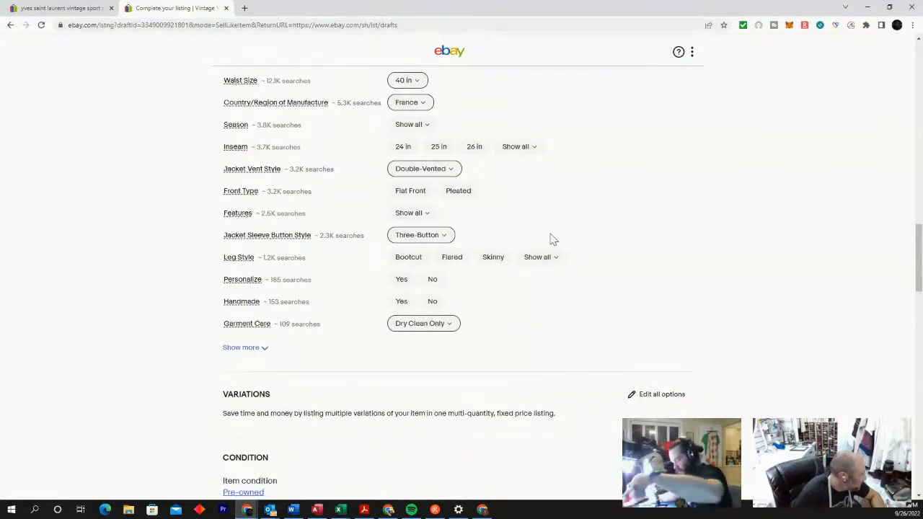
scroll(553, 239, down, 4)
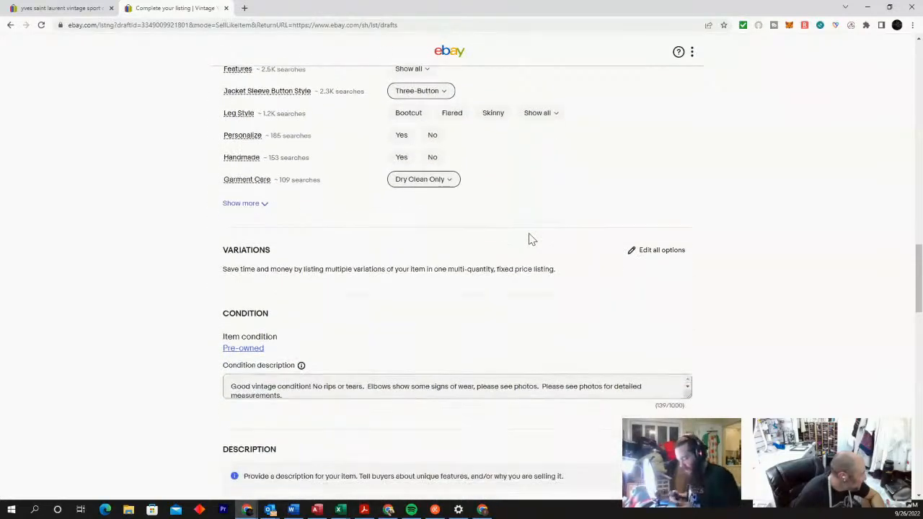
scroll(274, 262, down, 2)
scroll(502, 212, up, 13)
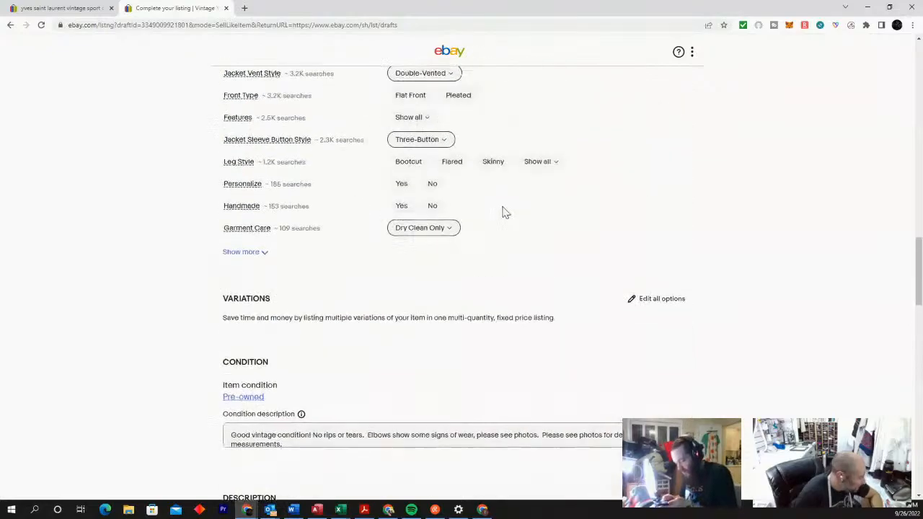
scroll(503, 212, up, 8)
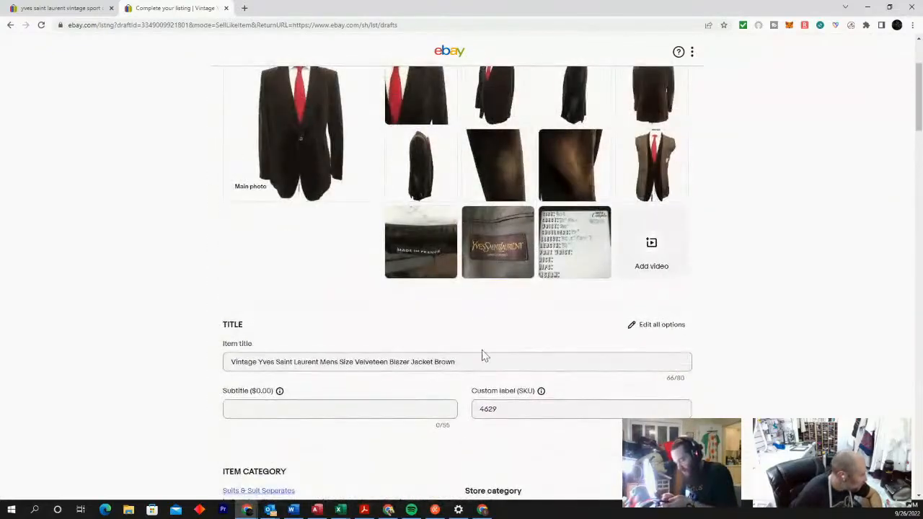
triple_click(483, 359)
key(ctrl+c)
scroll(478, 339, down, 20)
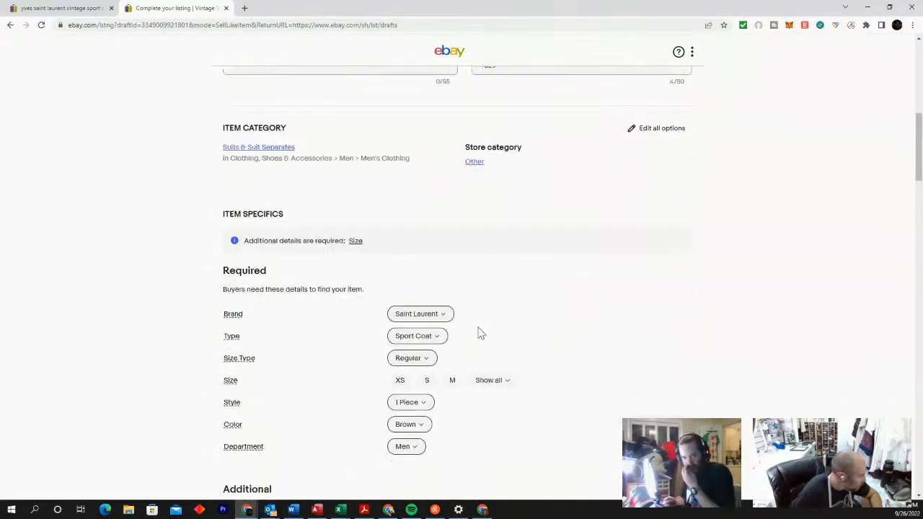
click(503, 284)
key(ctrl+v)
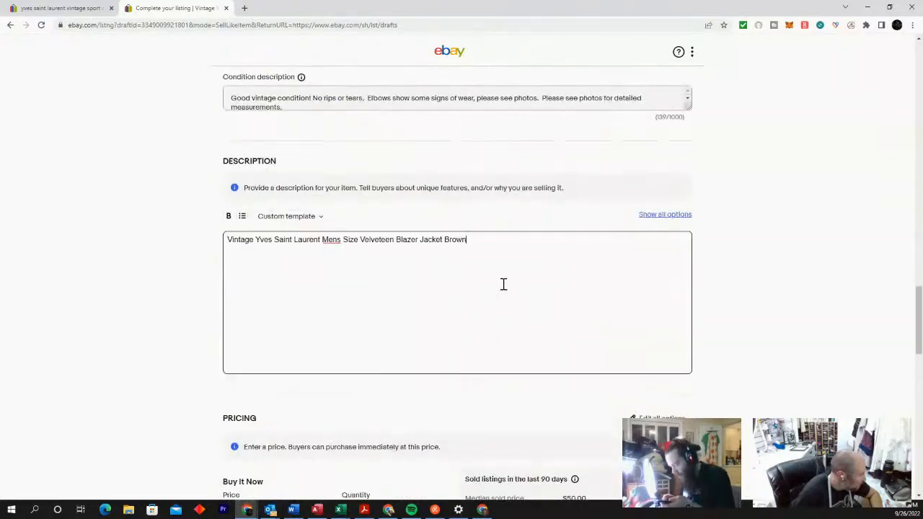
Copy the condition description text into the item description on a new line below the title
triple_click(624, 103)
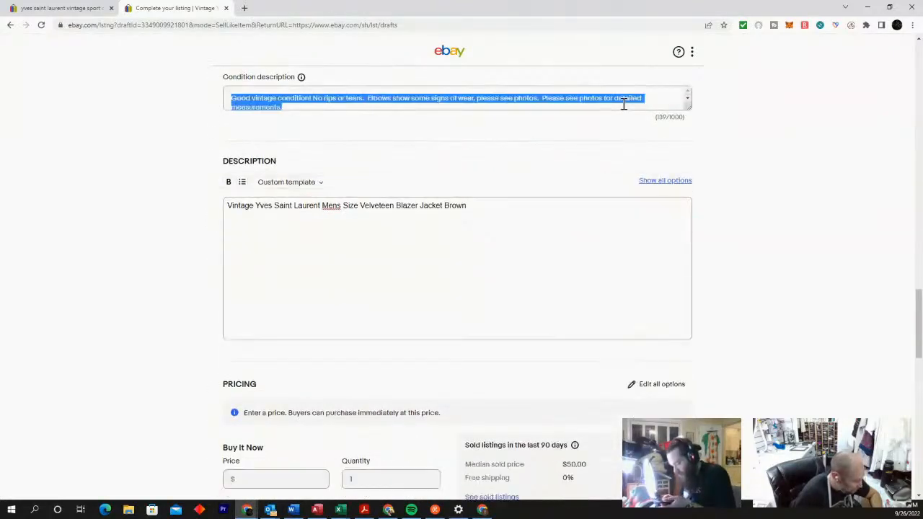
click(635, 232)
text(Good vintage condition! No rips or tears.  Elbows show some signs of wear, please see photos.  Please see photos for detailed measurements.)
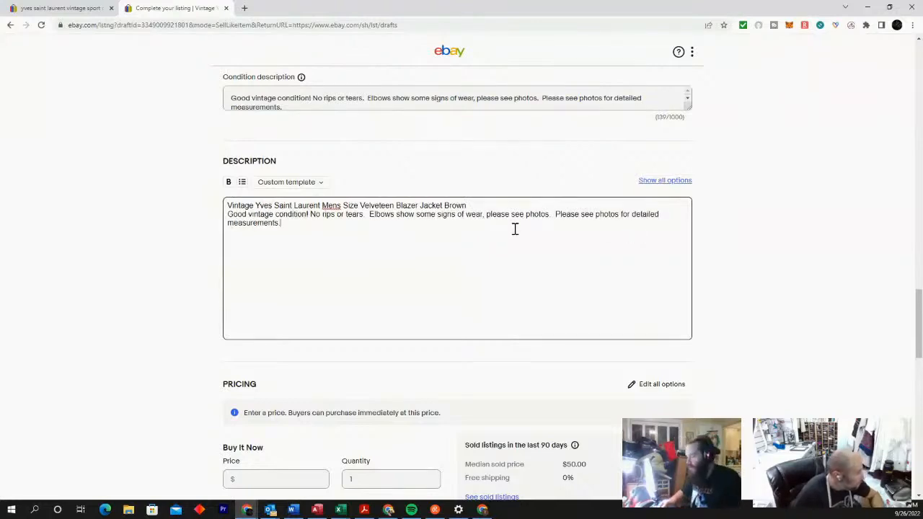
Set the Buy It Now price to $59.95
scroll(439, 242, down, 3)
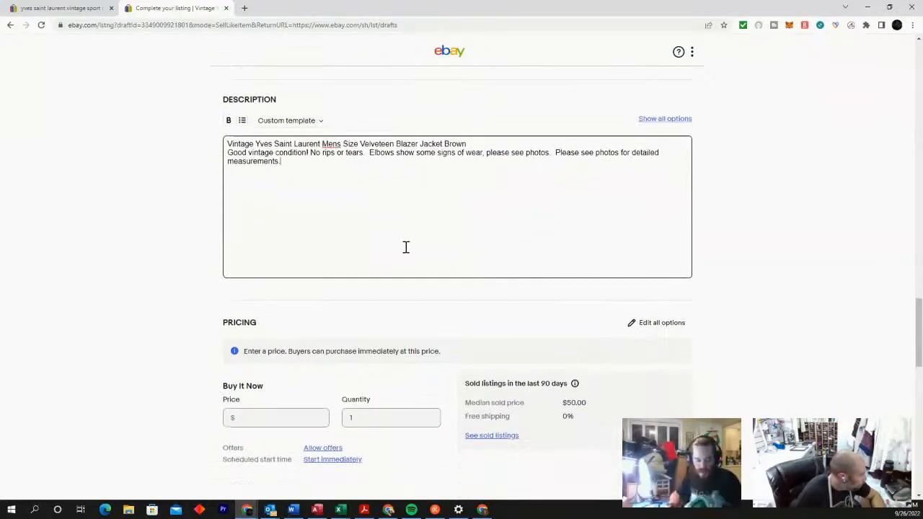
click(301, 288)
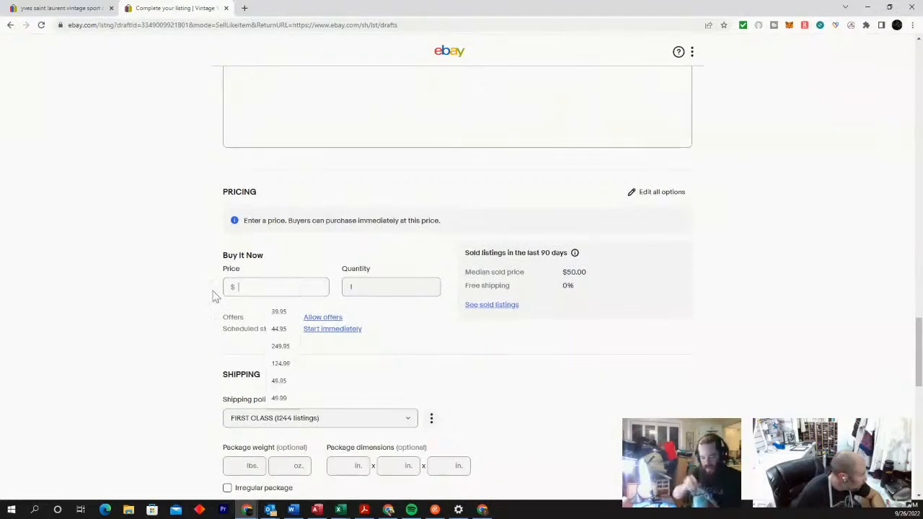
text(59.95)
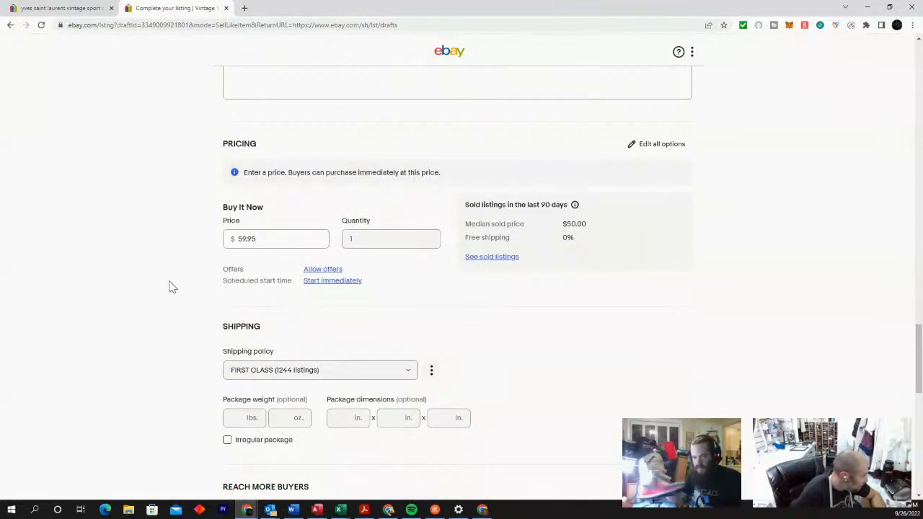
Change the shipping policy to SHOES+LOCAL
scroll(171, 287, down, 2)
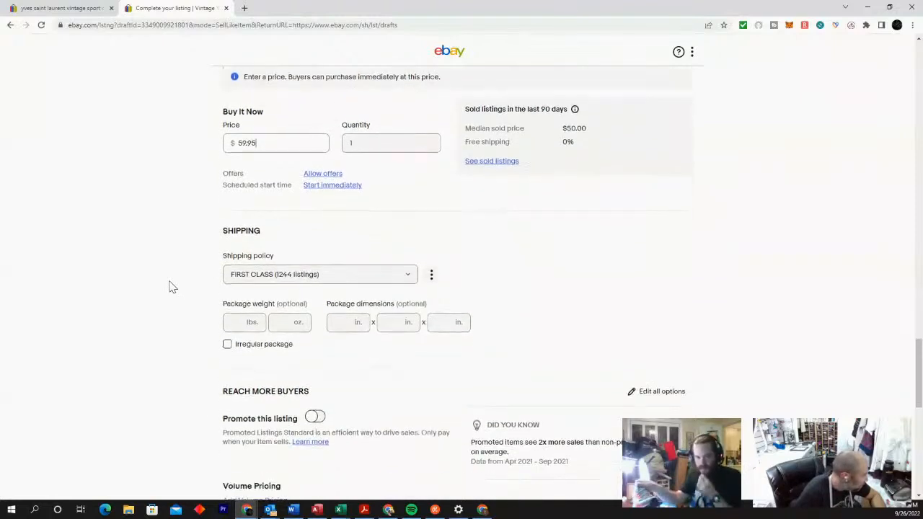
click(330, 274)
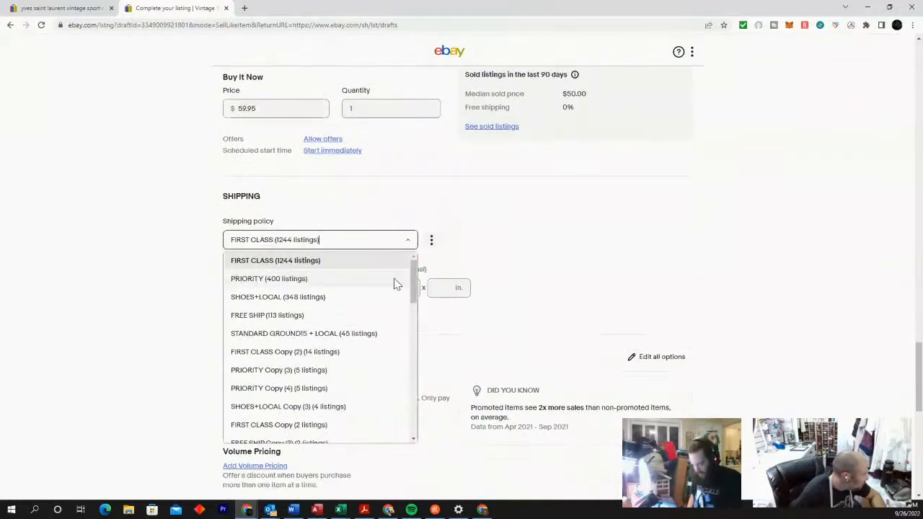
click(304, 296)
Review the promotion, volume pricing, payment, returns and item location settings through to the end of the listing form
scroll(187, 293, down, 3)
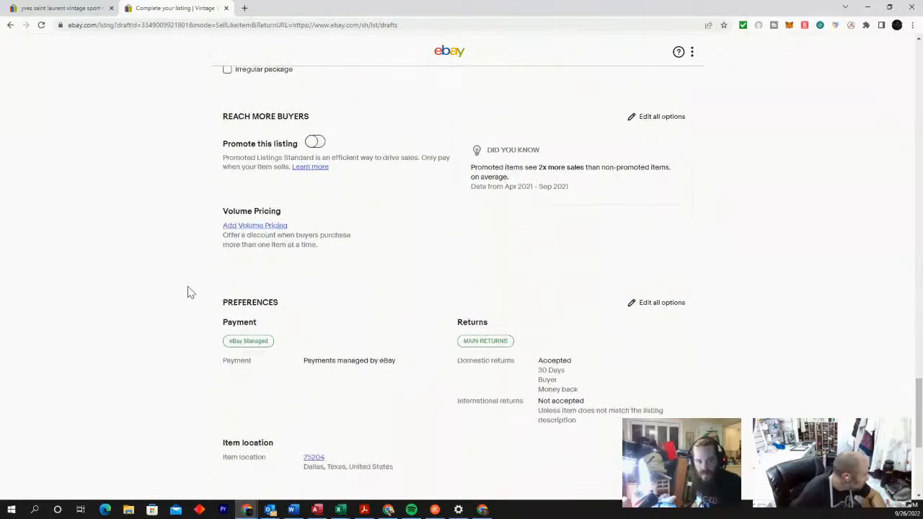
scroll(279, 298, down, 2)
scroll(278, 299, down, 2)
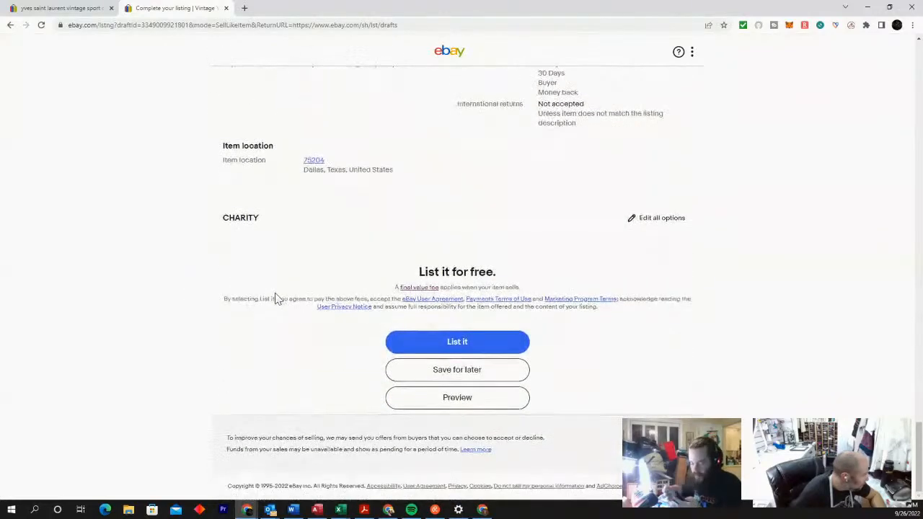
scroll(351, 315, up, 10)
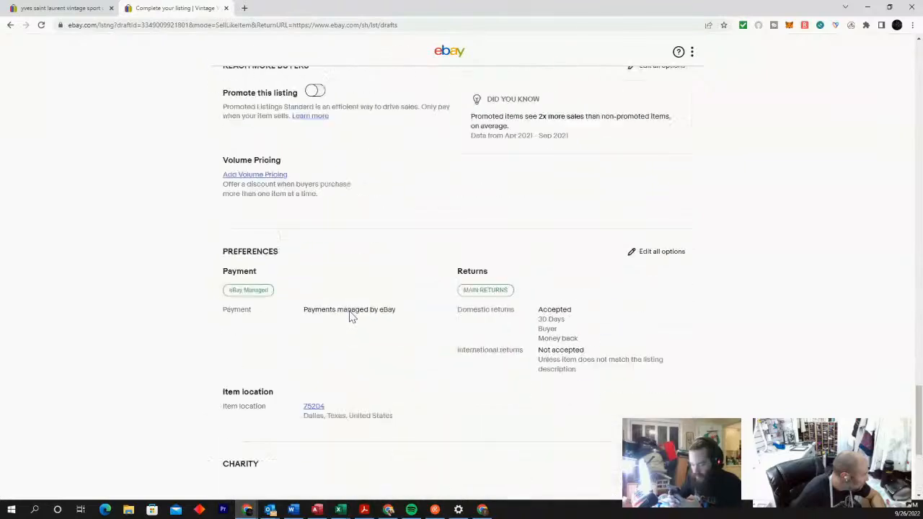
scroll(351, 315, down, 12)
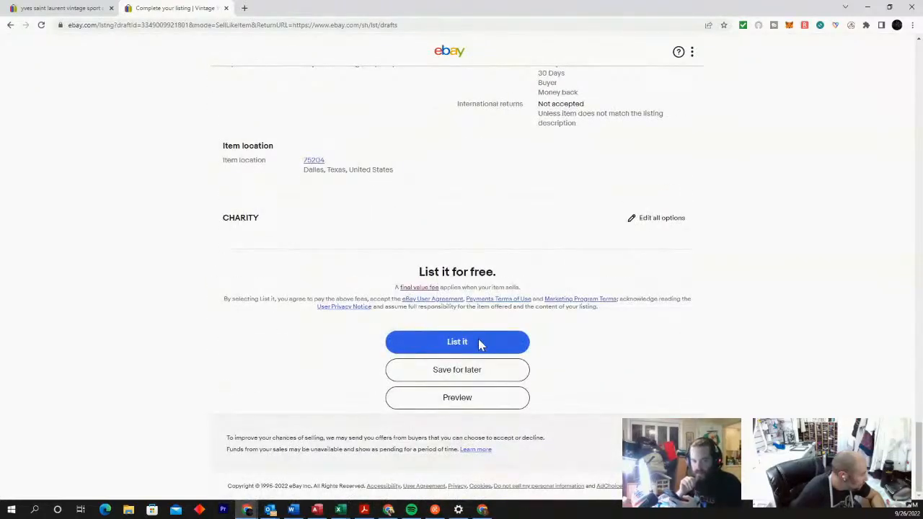
Try to publish the listing and set the missing required Size in the item specifics to 40
click(481, 345)
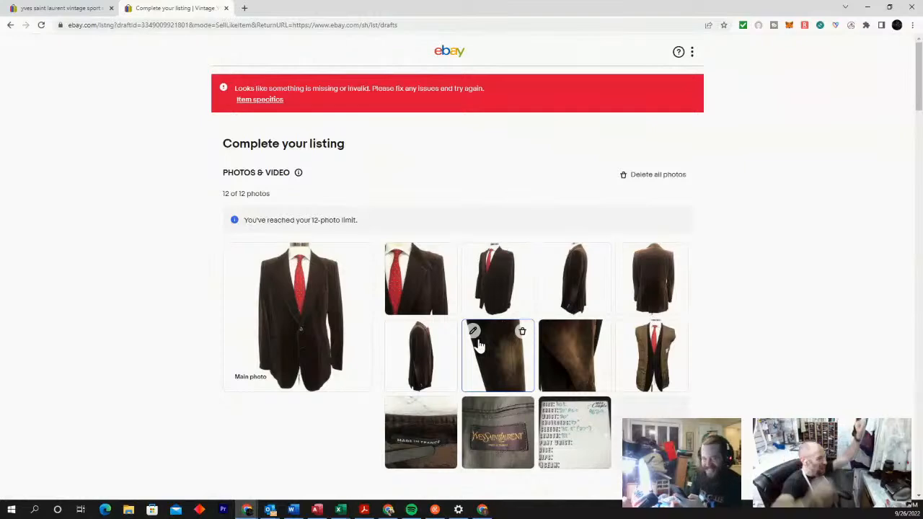
click(270, 101)
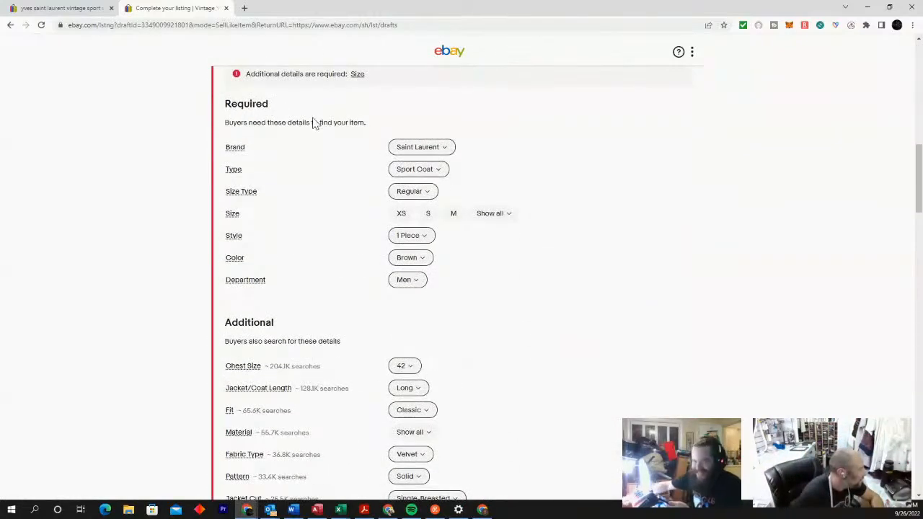
scroll(317, 124, up, 1)
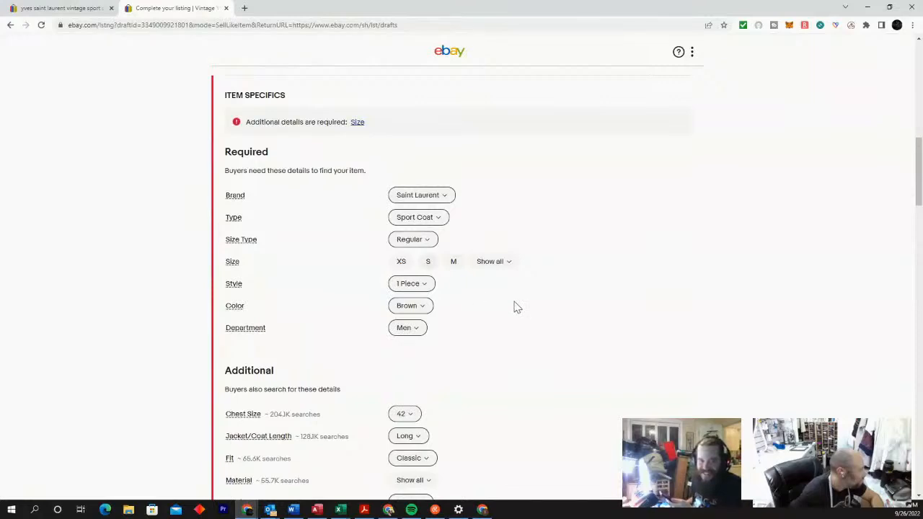
click(494, 261)
scroll(495, 332, down, 2)
scroll(491, 418, down, 2)
click(485, 445)
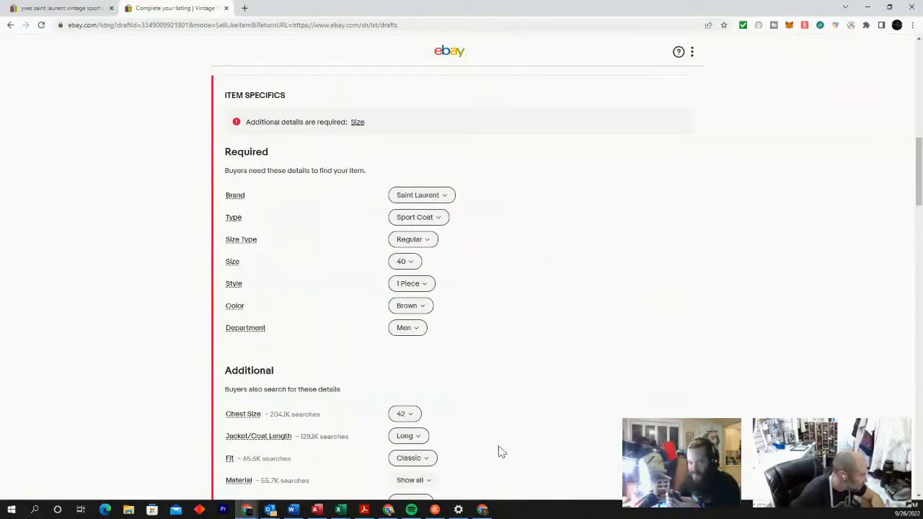
Submit the completed blazer listing for publication from the end of the form
scroll(404, 404, down, 15)
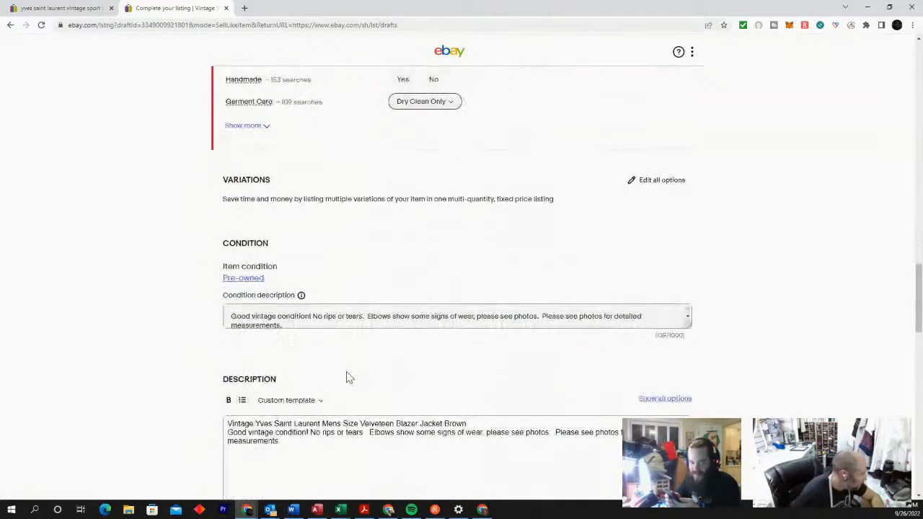
scroll(347, 375, down, 10)
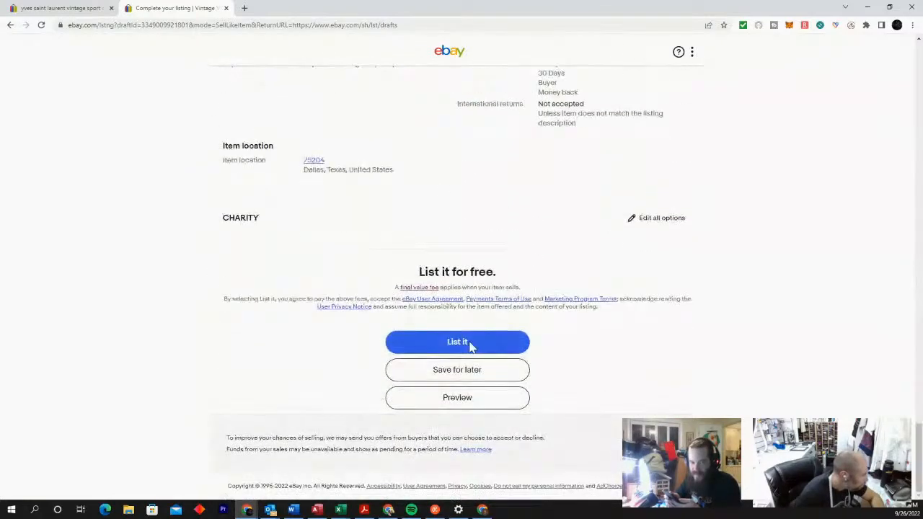
click(470, 345)
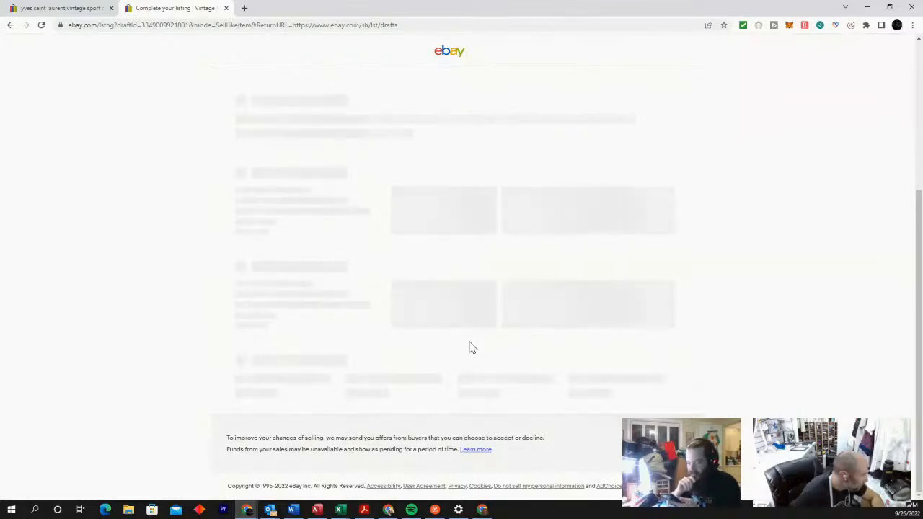
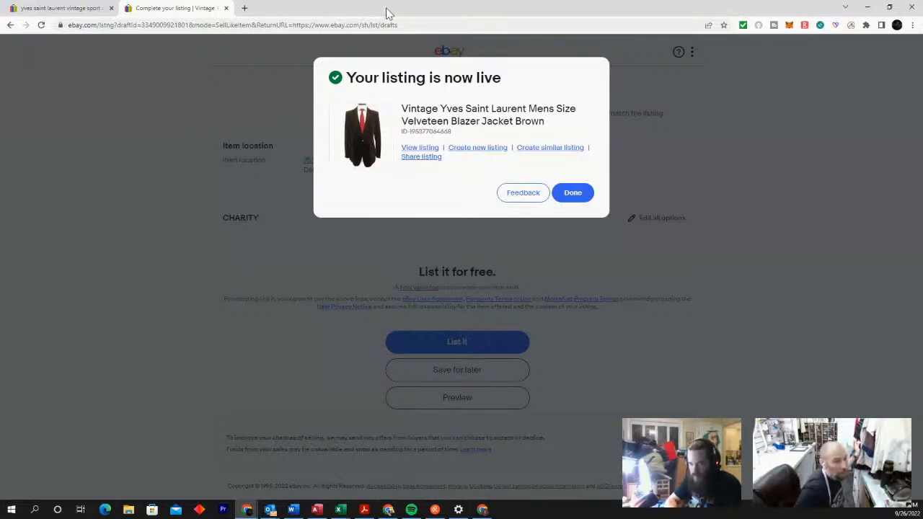
Dismiss the published-listing confirmation and search eBay for "peter millar mf14rs40"
click(577, 199)
click(238, 72)
text(peter)
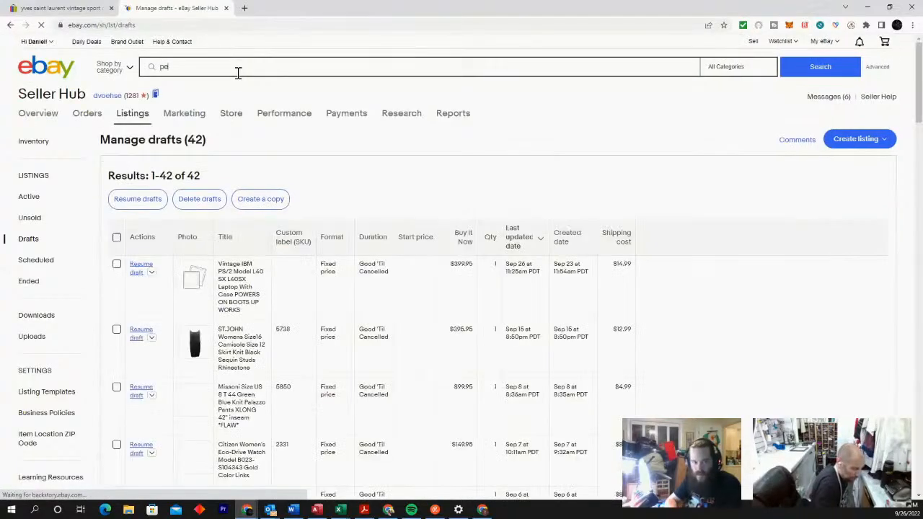
text( millar)
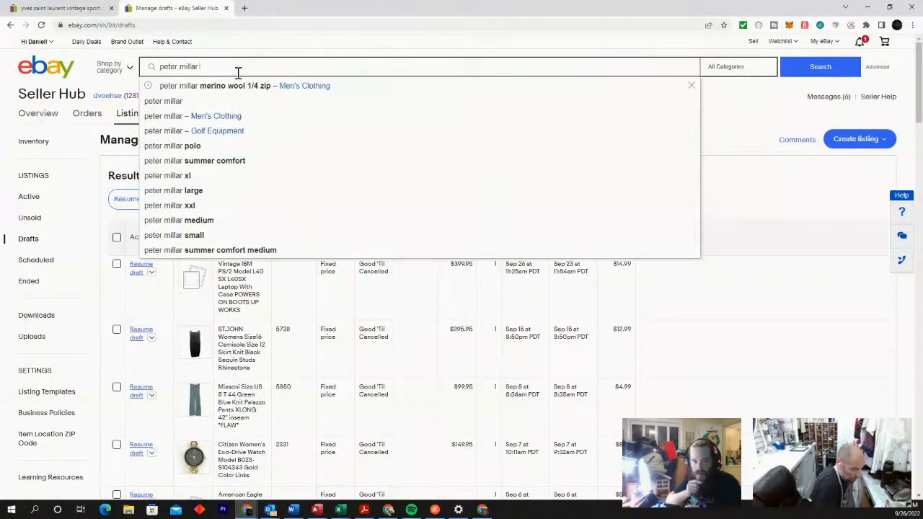
text( wool)
key(BackSpace)
key(BackSpace)
key(BackSpace)
key(BackSpace)
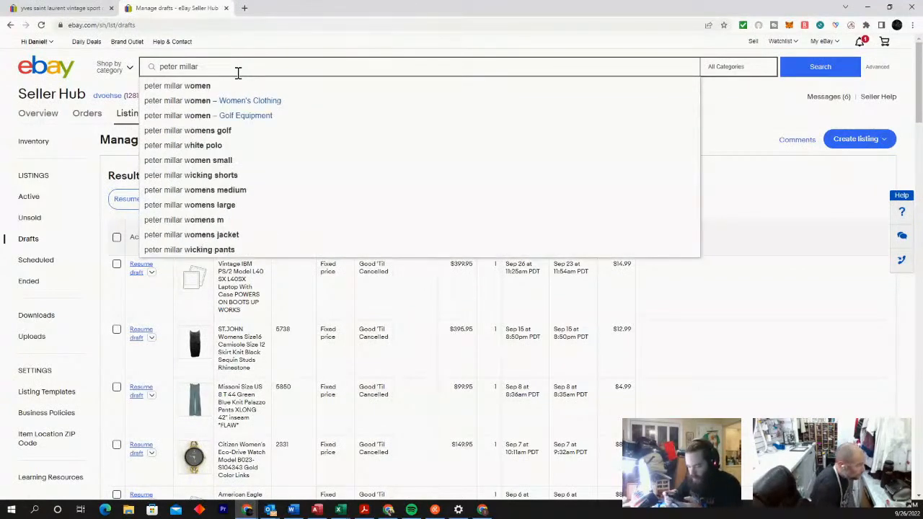
text(mf14rs4)
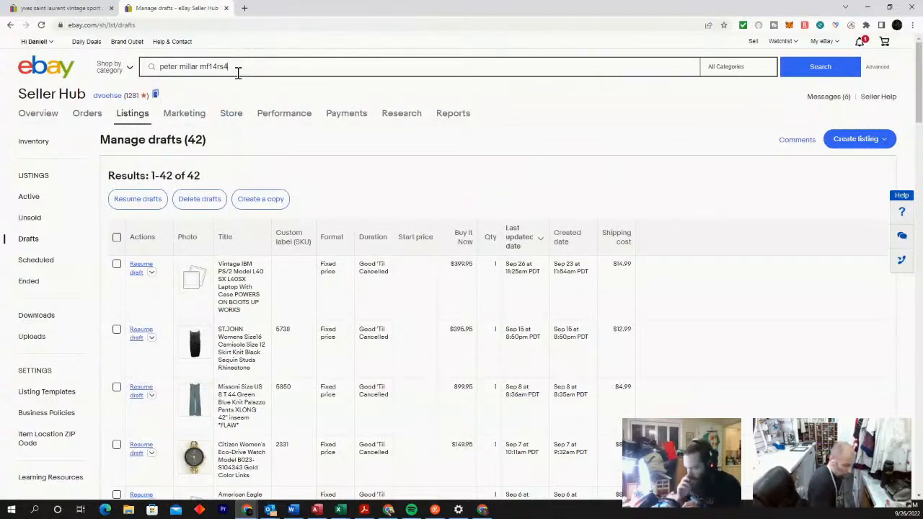
text(0)
key(Return)
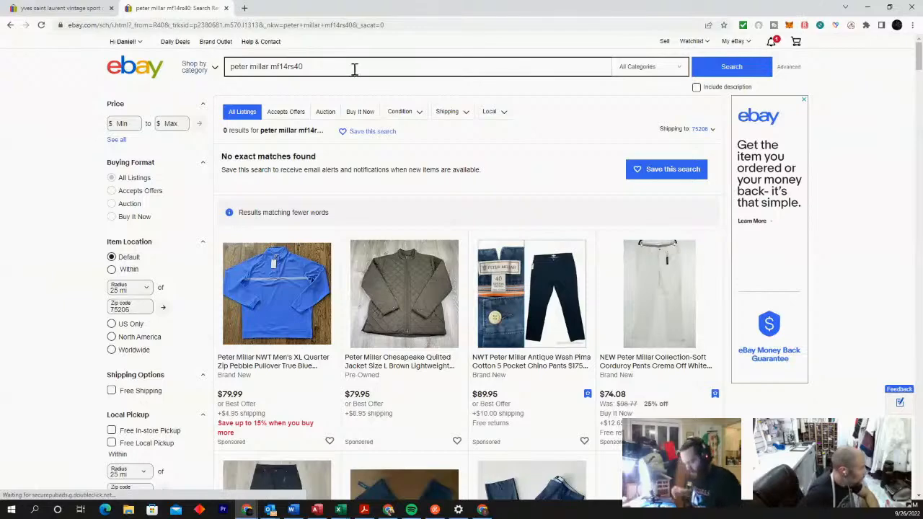
Search Google in a new tab for "peter millar mf14rs40" and read the upcitemdb page for that model
drag(346, 67, 112, 63)
key(ctrl+c)
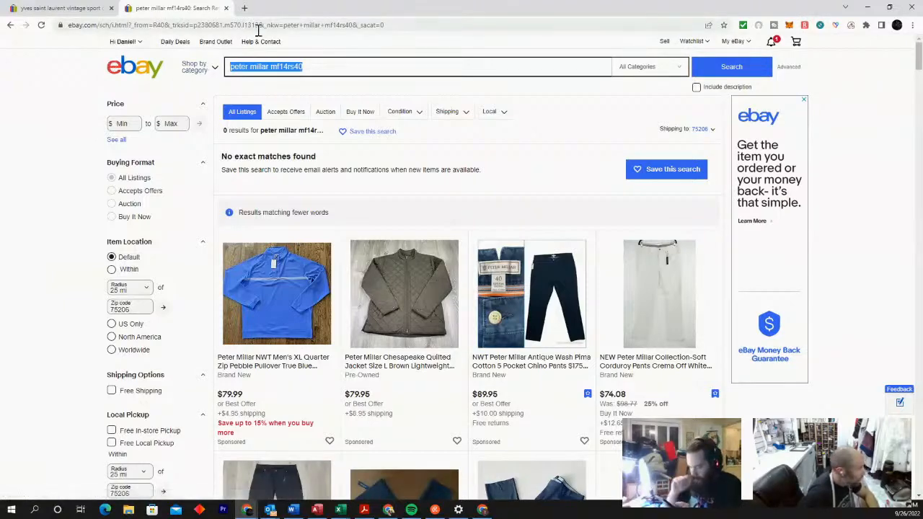
click(244, 8)
key(ctrl+v)
key(Return)
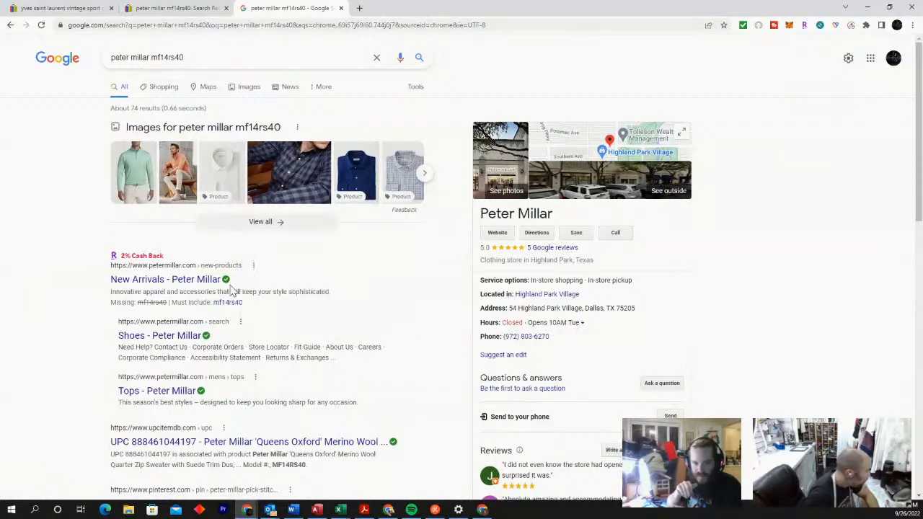
click(263, 452)
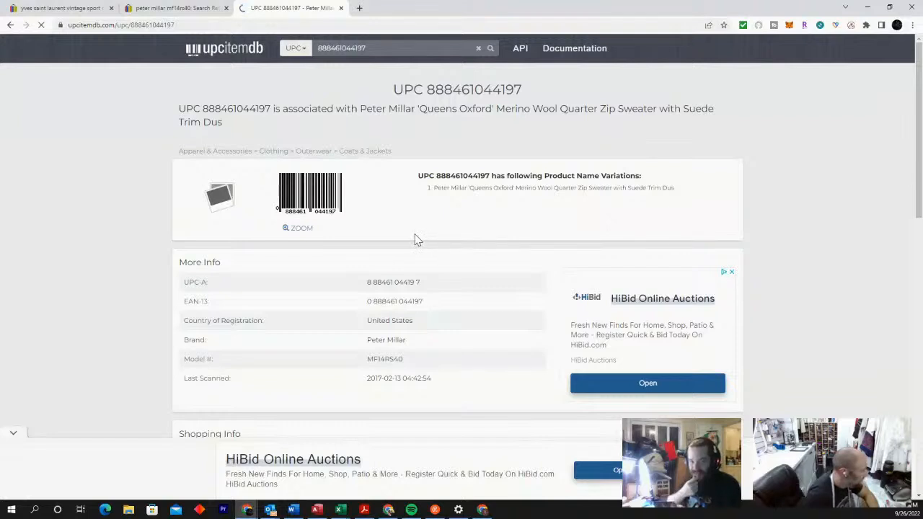
scroll(414, 234, down, 1)
scroll(422, 234, up, 1)
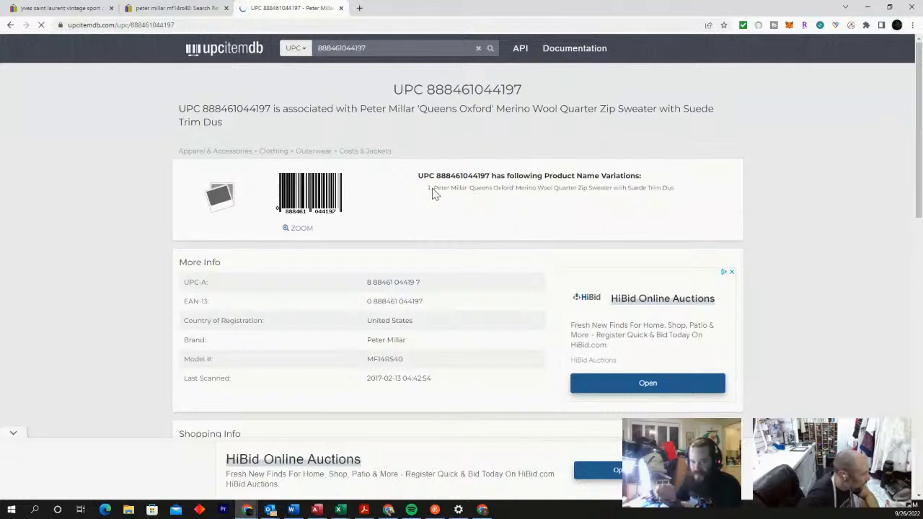
Copy the name "Peter Millar 'Queens Oxford' Merino Wool Quarter Zip Sweater with Suede Trim" from upcitemdb and search eBay for it
drag(435, 189, 660, 198)
key(ctrl+c)
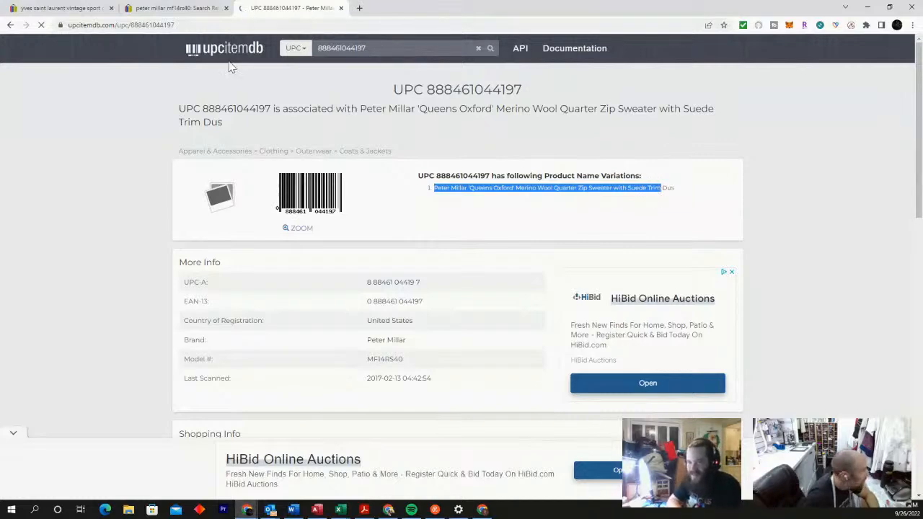
click(177, 7)
key(ctrl+v)
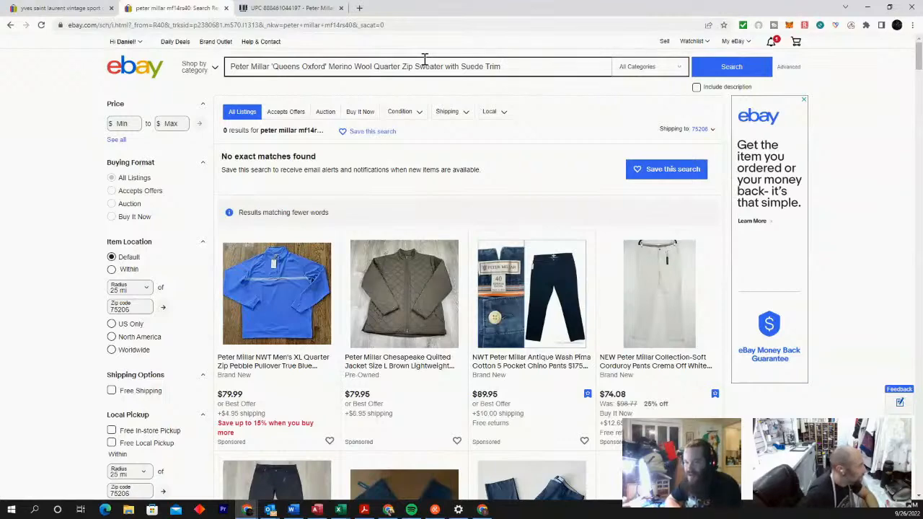
key(Return)
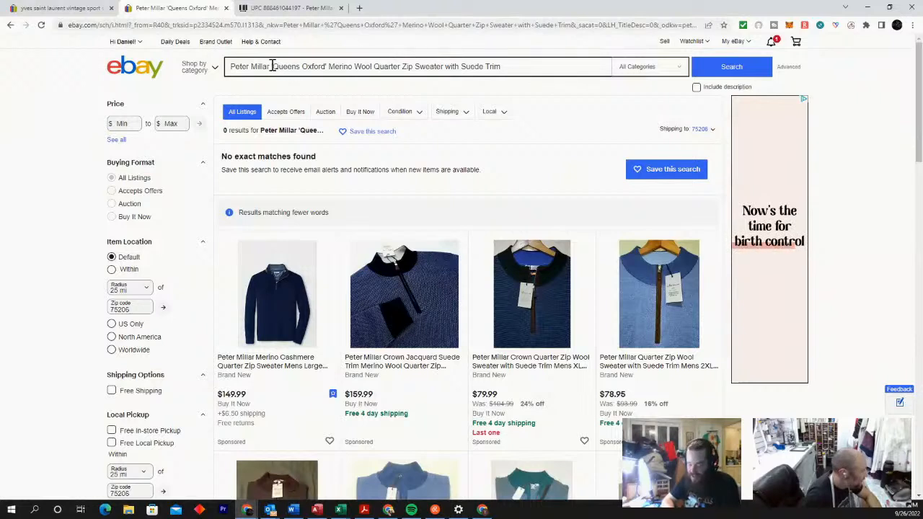
Remove 'Queens Oxford' from the eBay search phrase and rerun the search
drag(270, 67, 329, 68)
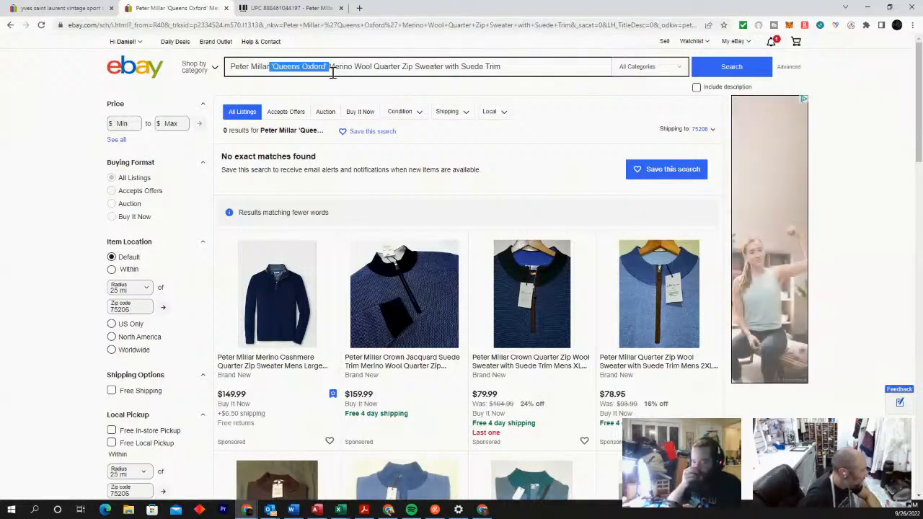
key(BackSpace)
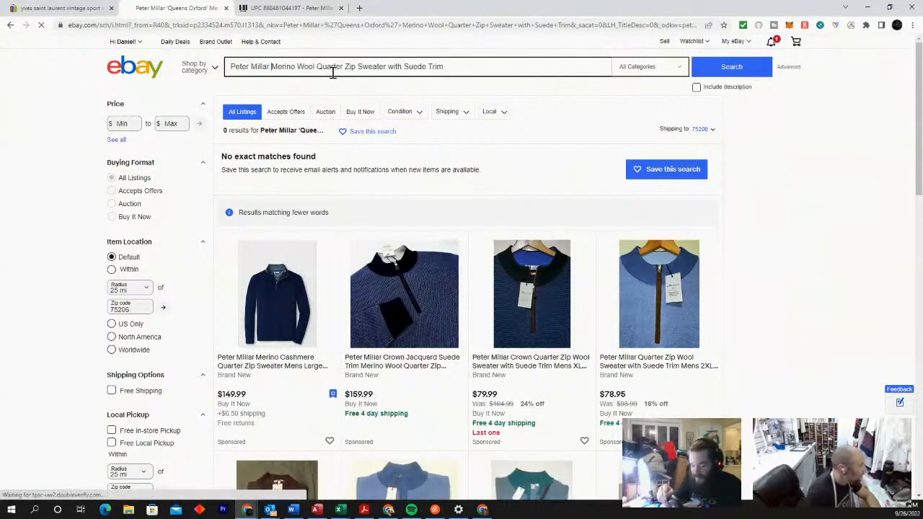
key(Return)
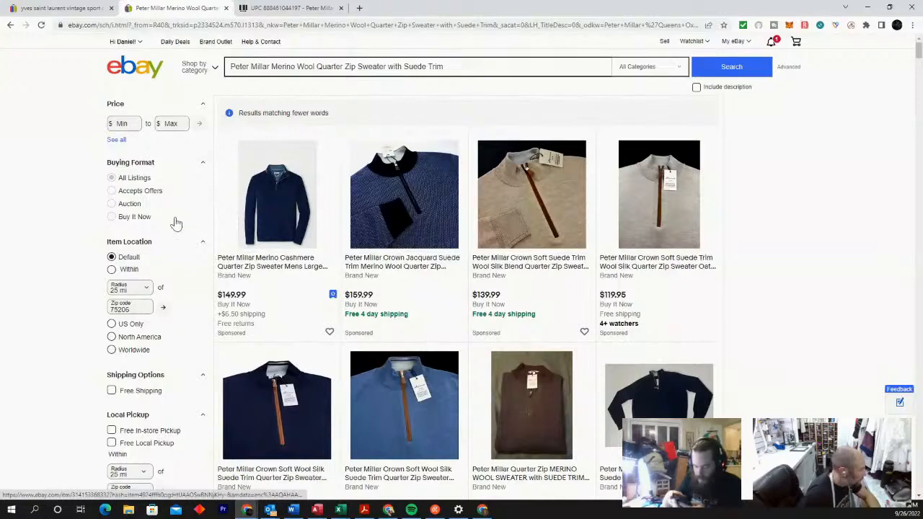
Look through the sweater results and the available search filters, including the full filter lists, without applying any
scroll(118, 271, down, 1)
scroll(123, 292, down, 4)
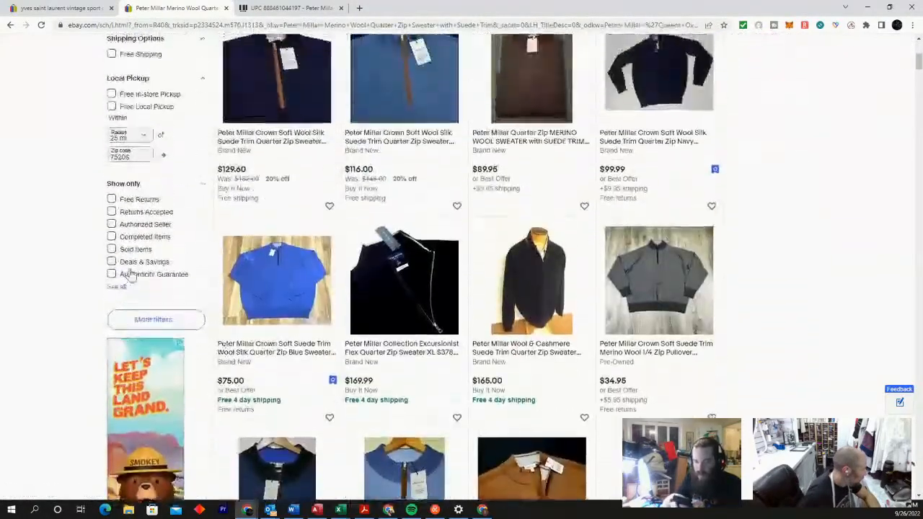
scroll(128, 285, up, 4)
scroll(137, 124, up, 1)
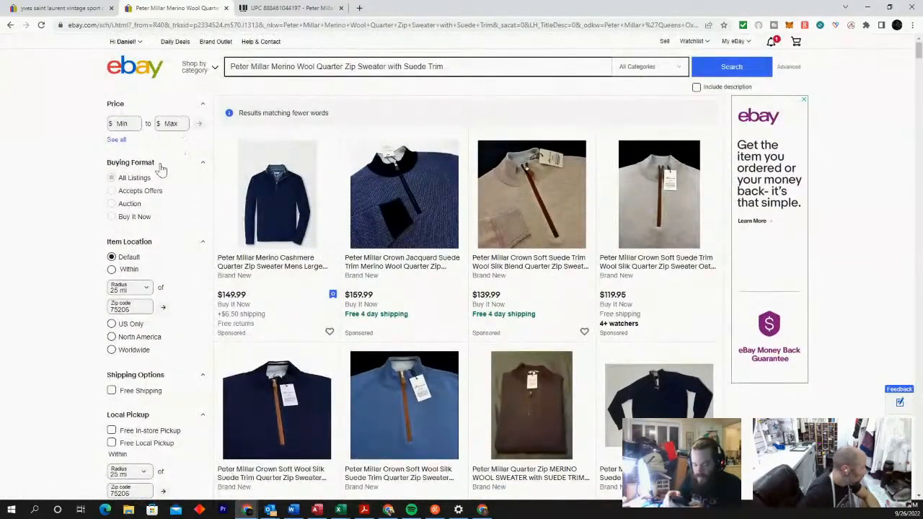
scroll(122, 278, down, 4)
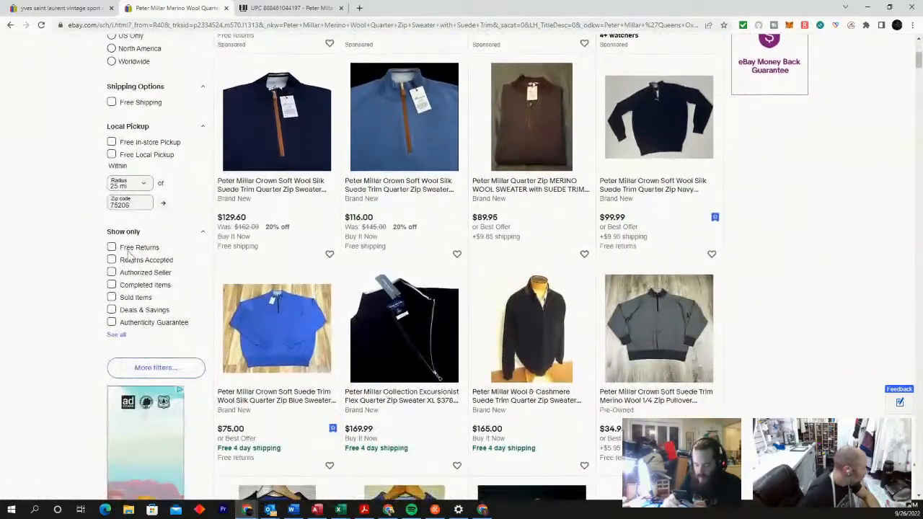
click(118, 336)
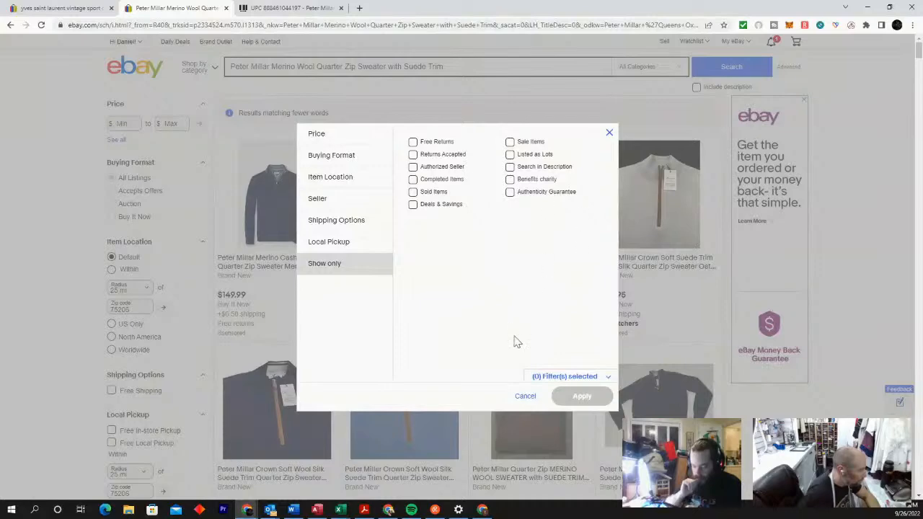
click(610, 133)
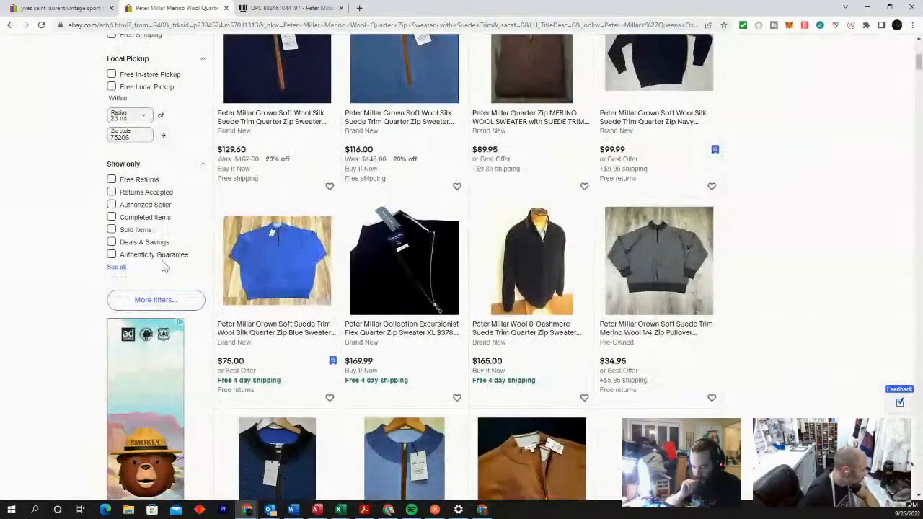
click(156, 300)
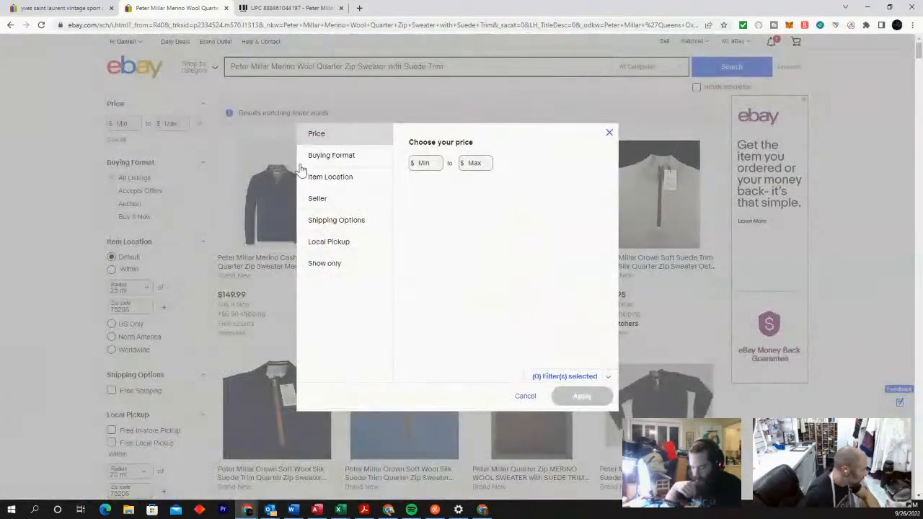
click(525, 396)
scroll(295, 196, up, 5)
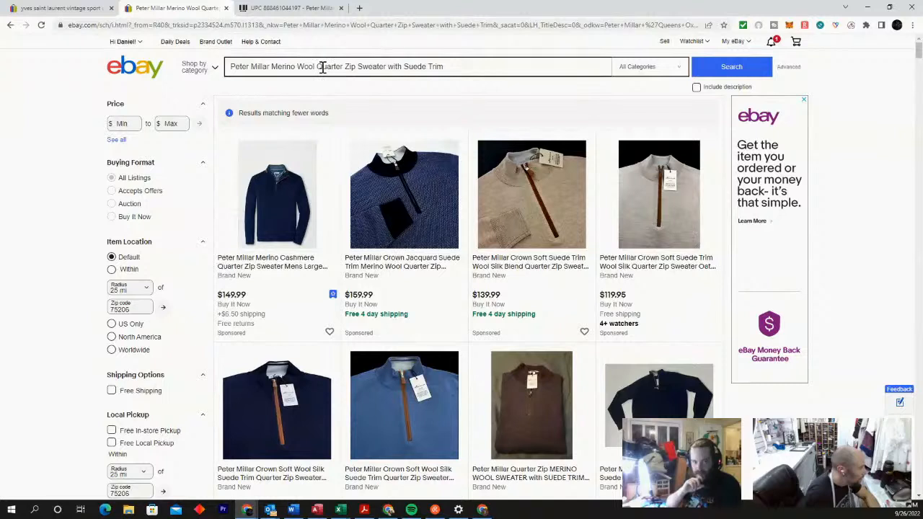
Remove "Quarter Zip" from the search phrase and search for "Peter Millar Merino Wool Sweater with Suede Trim"
drag(318, 66, 361, 67)
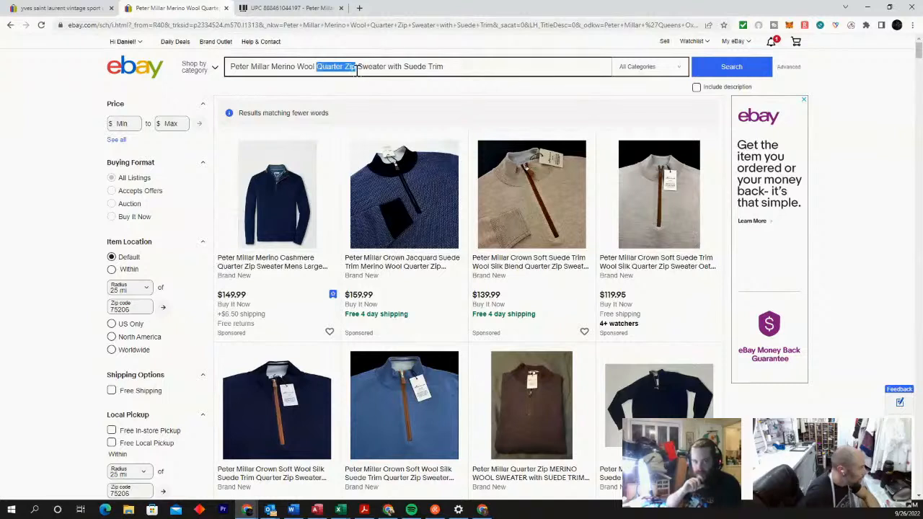
key(BackSpace)
key(Return)
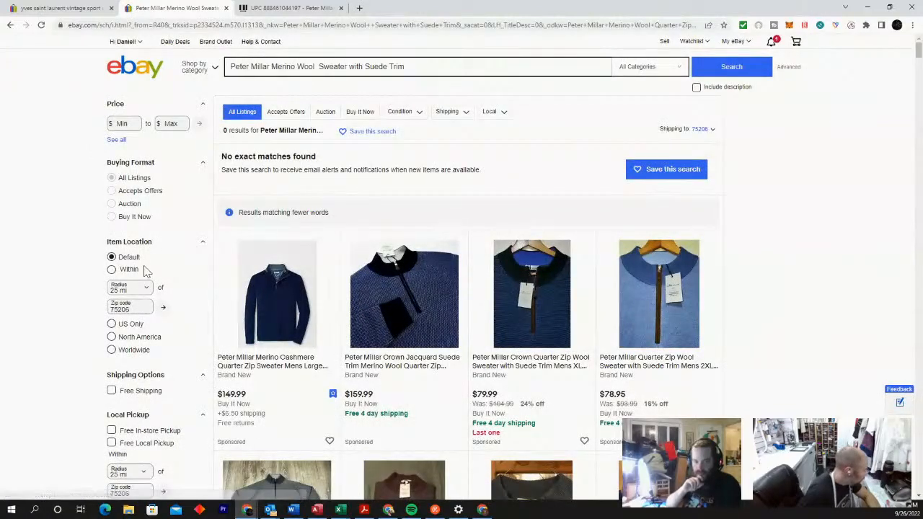
Filter the search to sold items and review the sale prices of comparable Peter Millar sweaters
scroll(142, 280, down, 3)
click(132, 395)
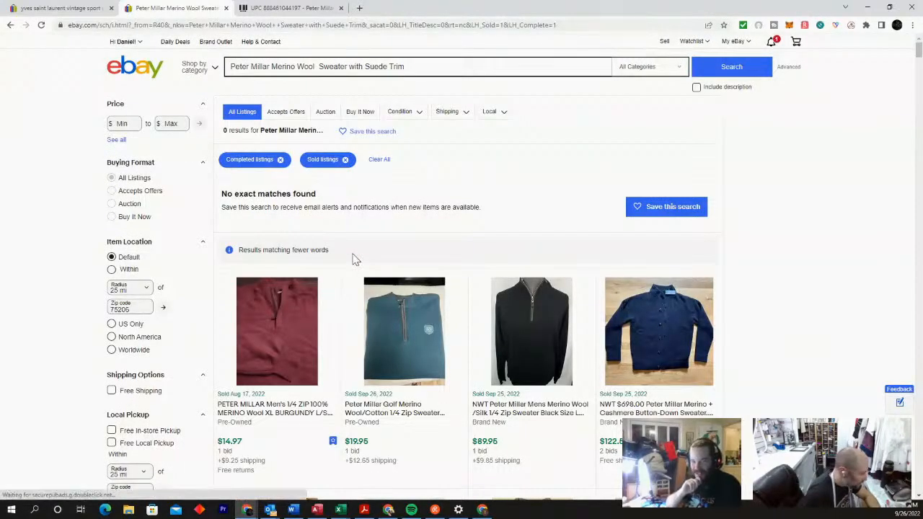
scroll(353, 260, down, 2)
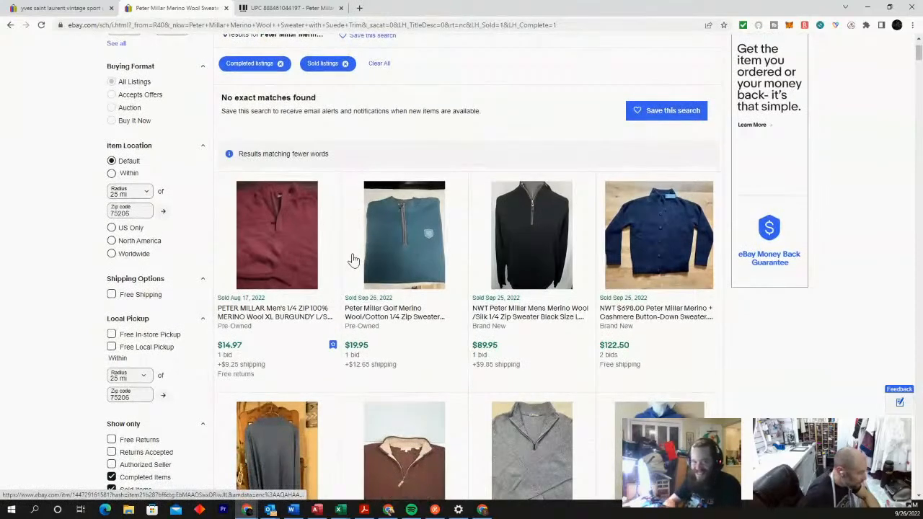
scroll(353, 260, down, 1)
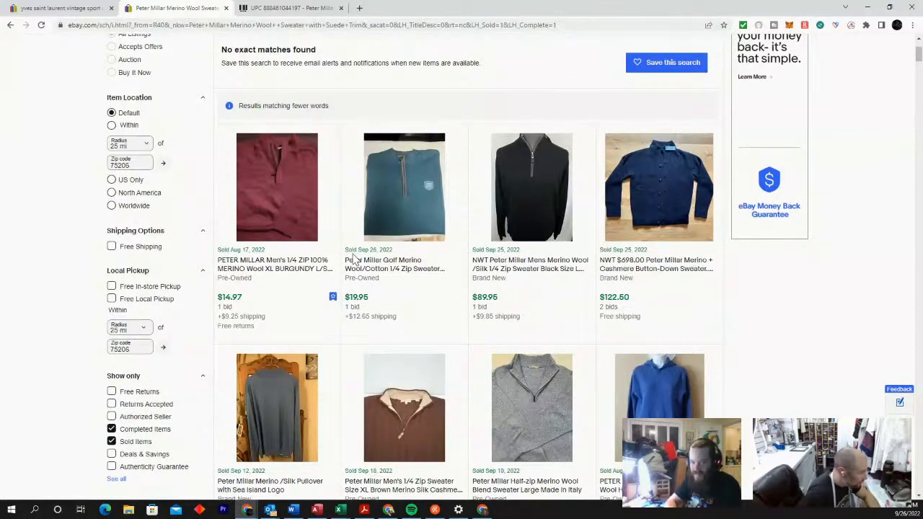
scroll(354, 260, down, 1)
scroll(352, 252, up, 4)
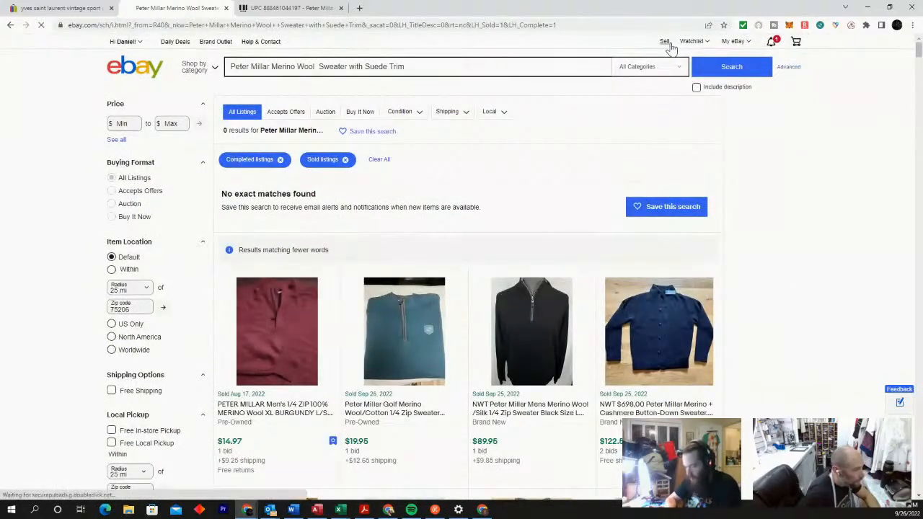
Go to the seller's active listings and start a new single listing
click(665, 42)
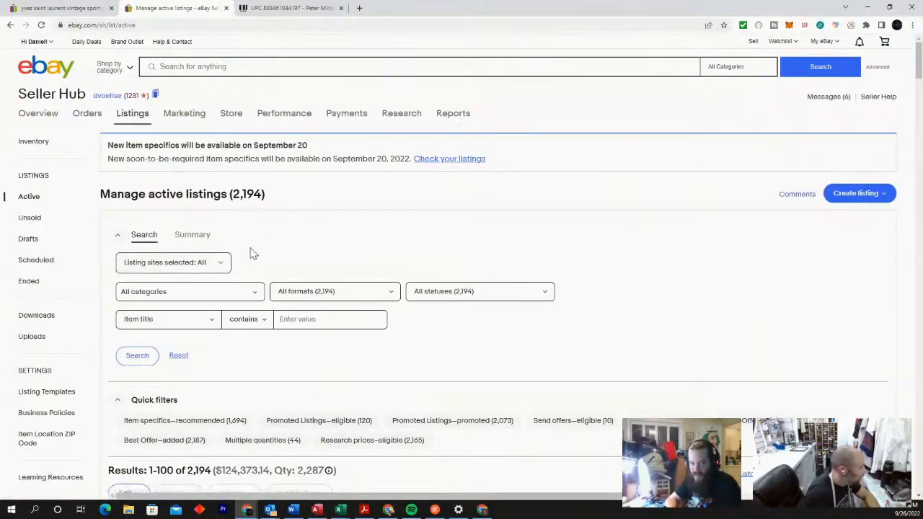
click(840, 193)
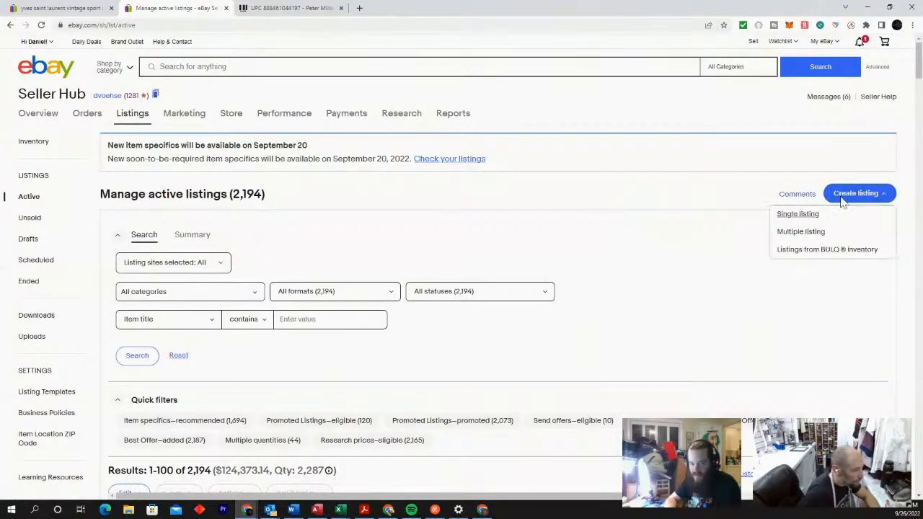
click(802, 215)
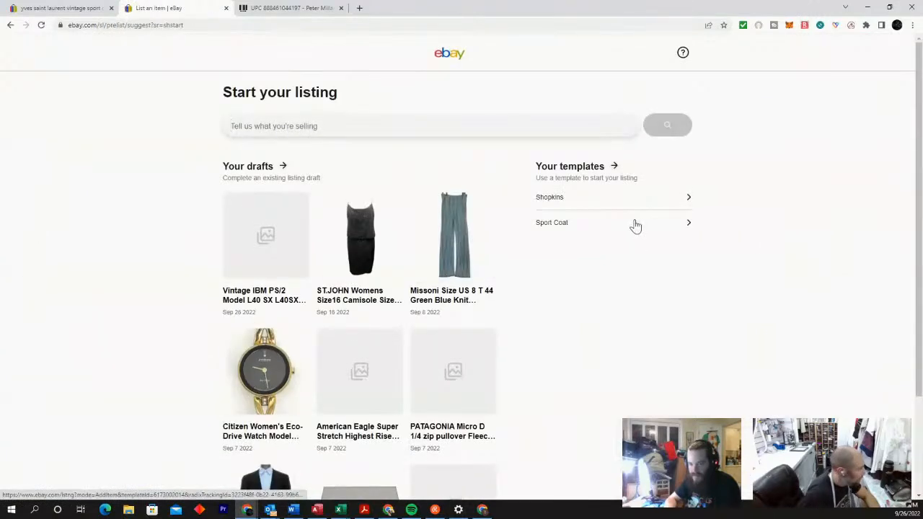
Describe the item as "Peter Millar 'Queens Oxford' Merino Wool Quarter Zip Sweater with Suede Trim" and continue without a product match
click(394, 132)
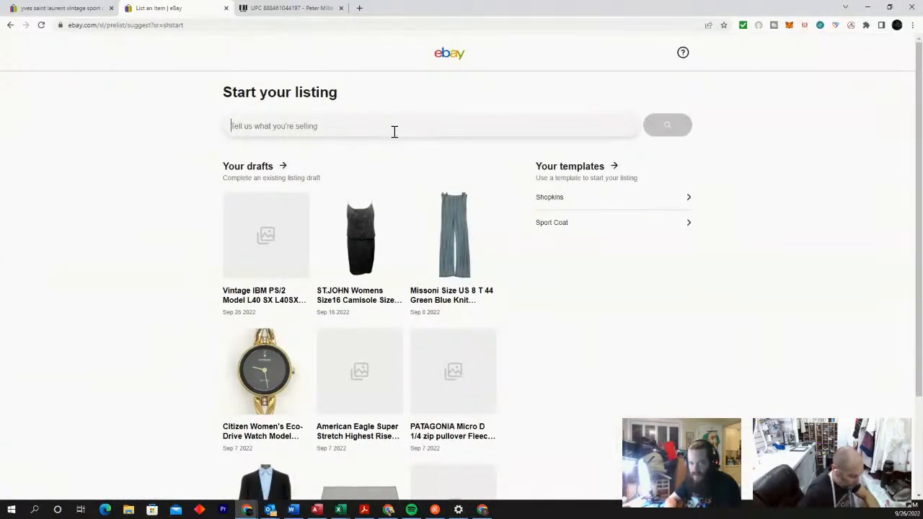
text(Peter Millar 'Queens Oxford' Merino Wool Quarter Zip Sweater with Suede Trim)
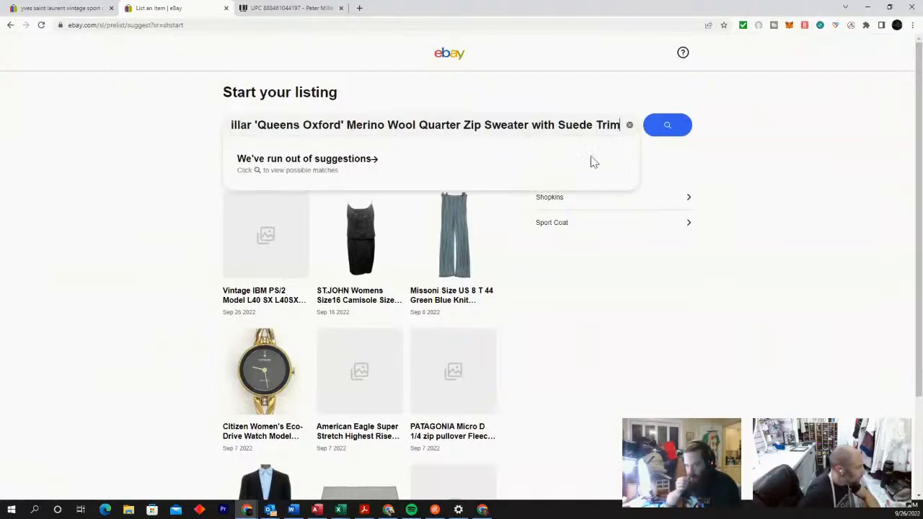
click(357, 159)
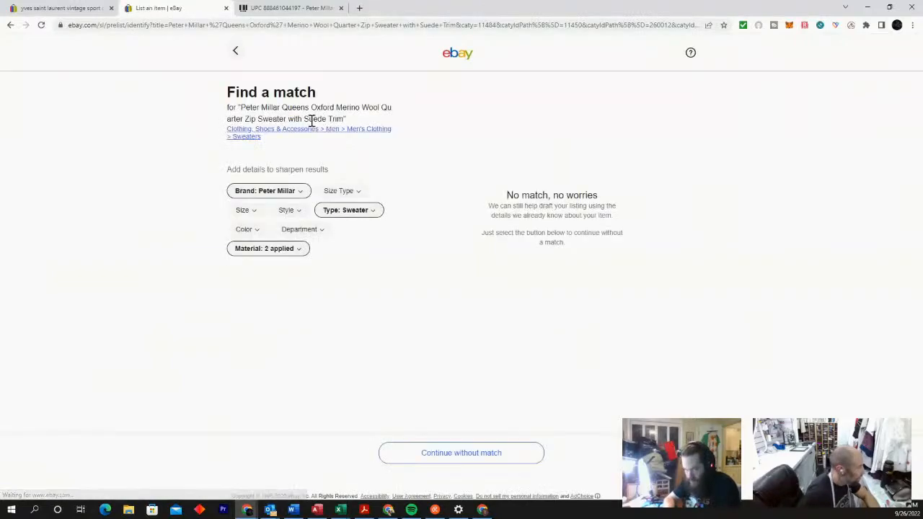
click(411, 454)
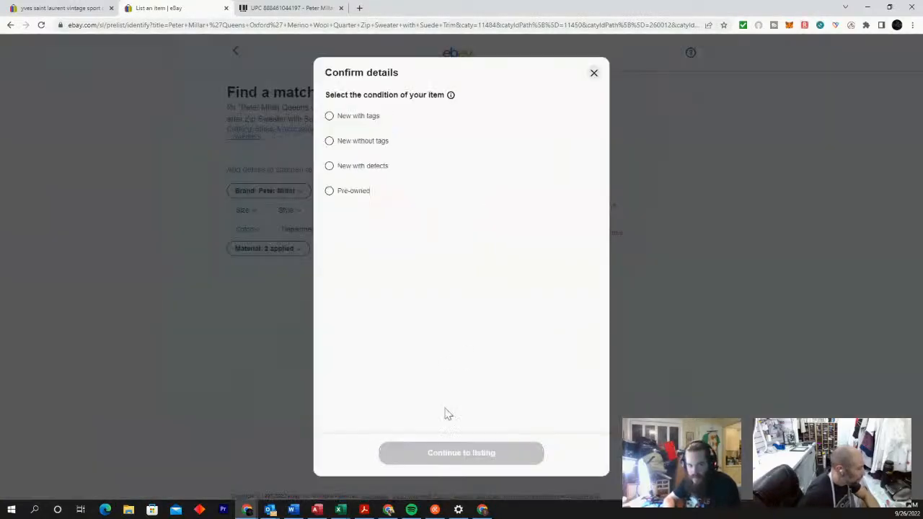
Set the item condition to Pre-owned and continue to the listing form
click(345, 192)
click(463, 453)
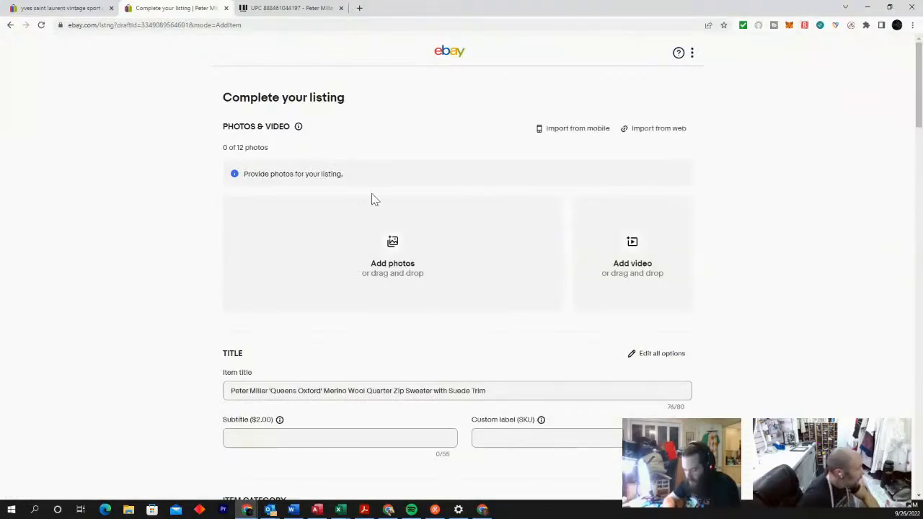
Edit the item title to read "Peter Millar Mens XL Queens Oxford Merino Wool Quarter Zip Sweater Suede Trim"
scroll(340, 300, down, 1)
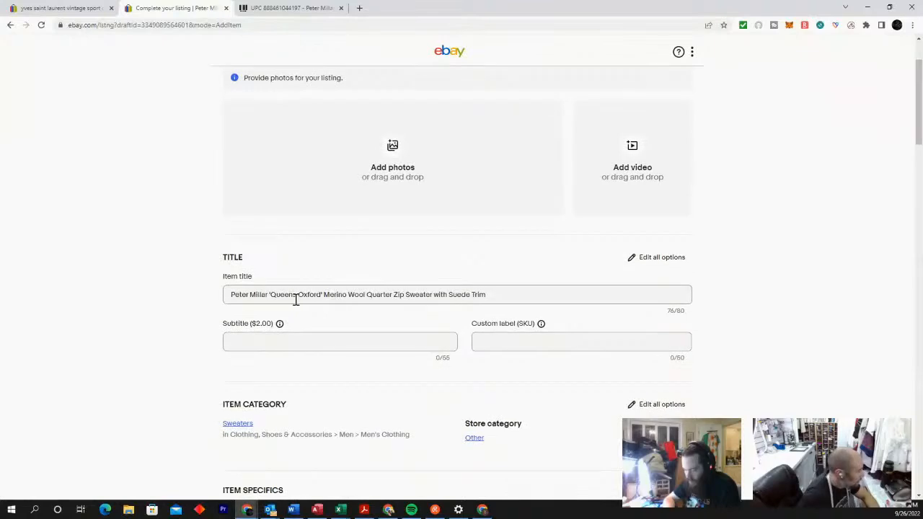
key(BackSpace)
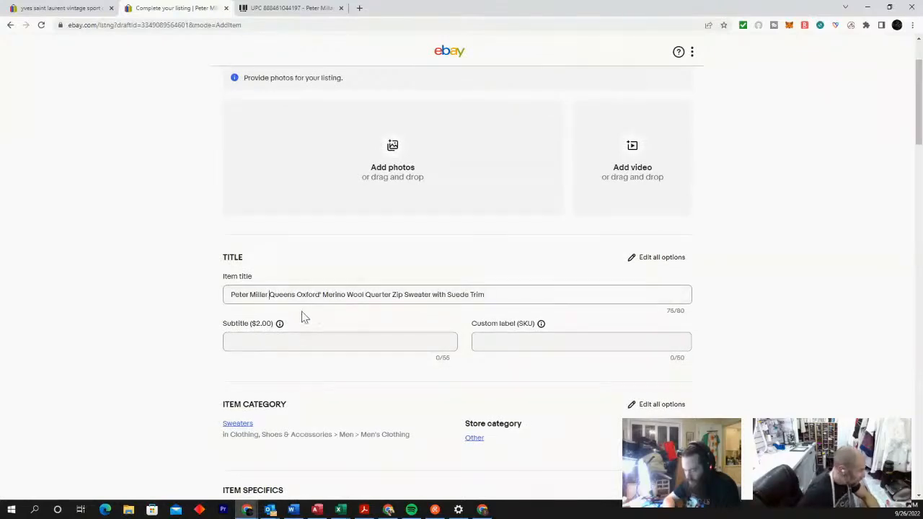
key(BackSpace)
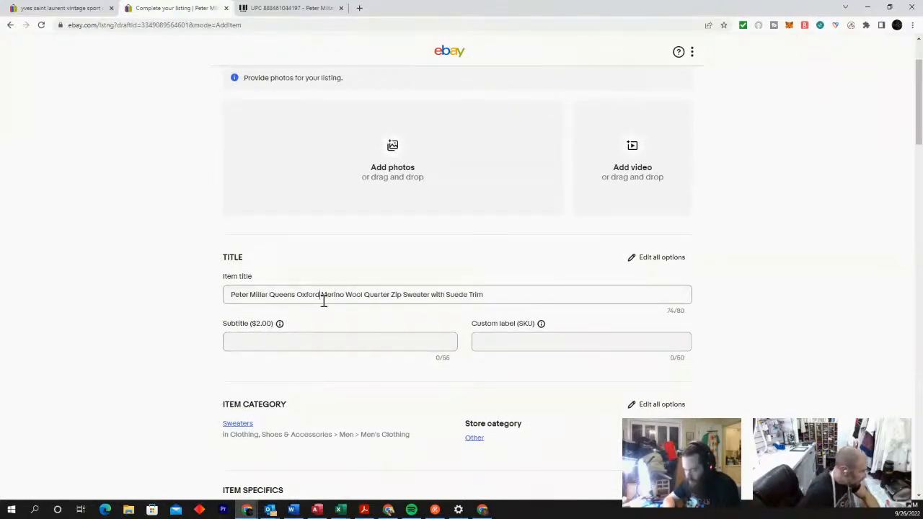
click(270, 295)
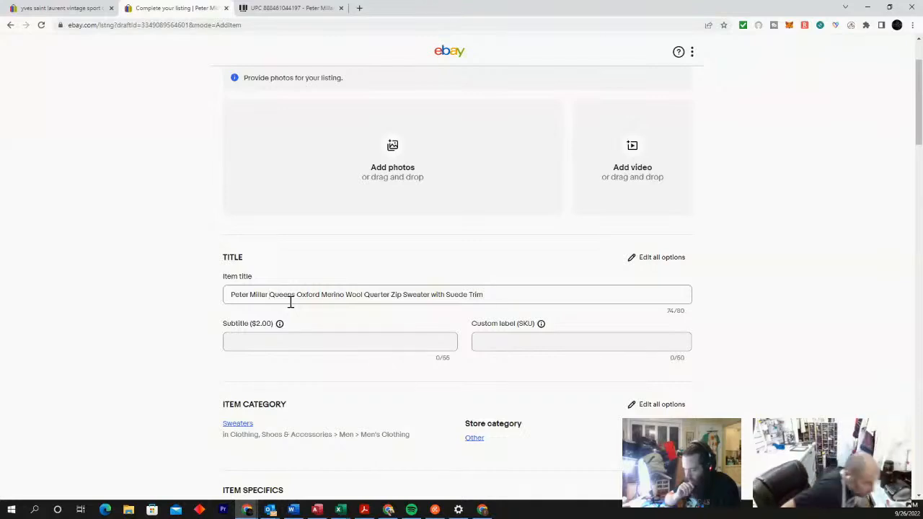
text(Mens  X)
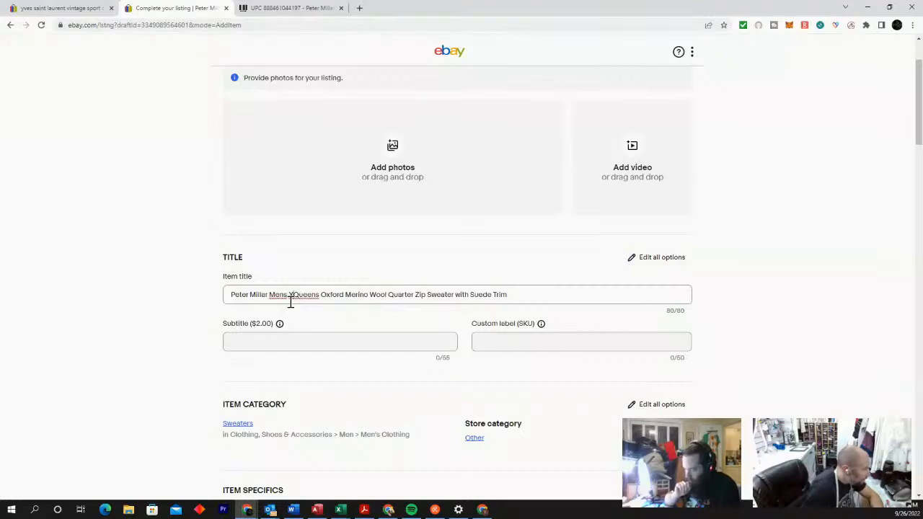
drag(454, 294, 470, 295)
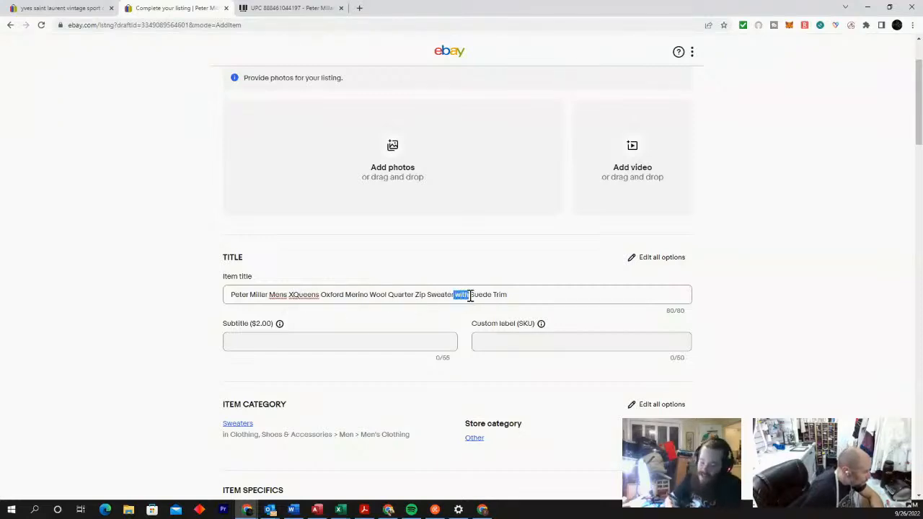
key(BackSpace)
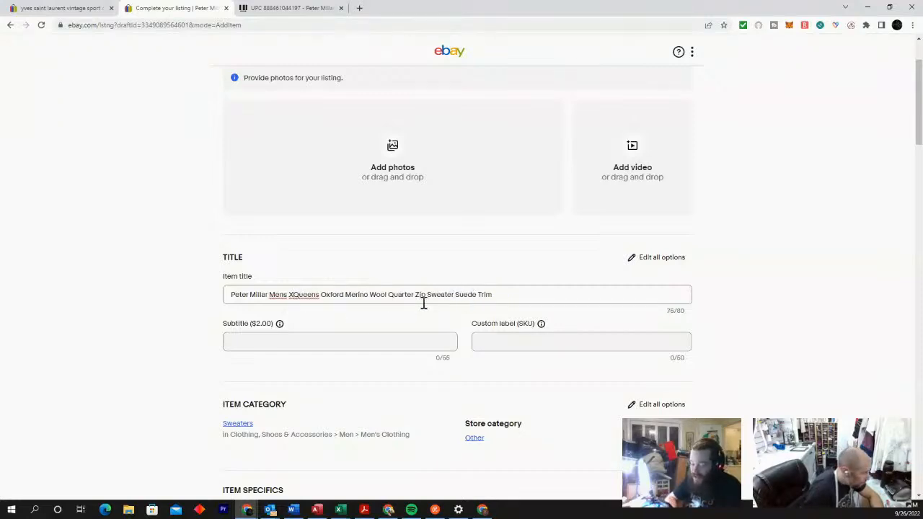
click(296, 296)
text(L)
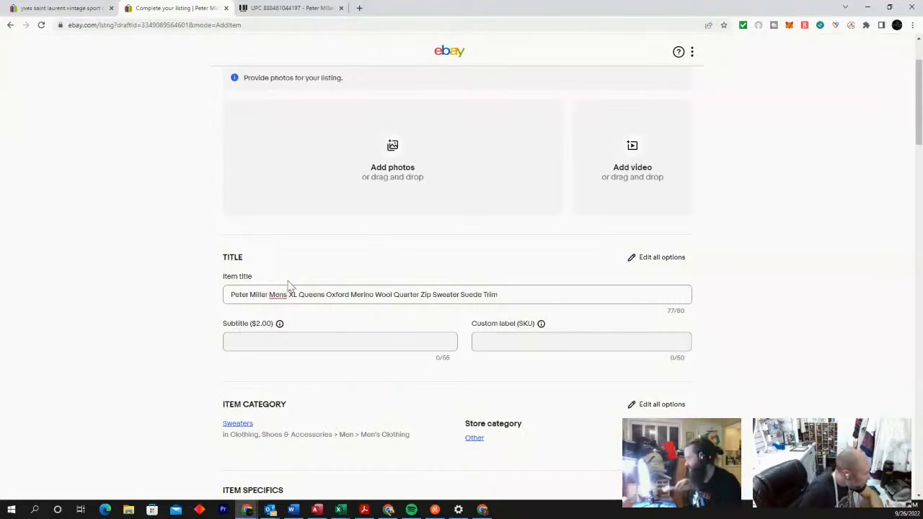
Enter 5929 as the listing's custom label (SKU)
scroll(295, 288, down, 1)
click(509, 295)
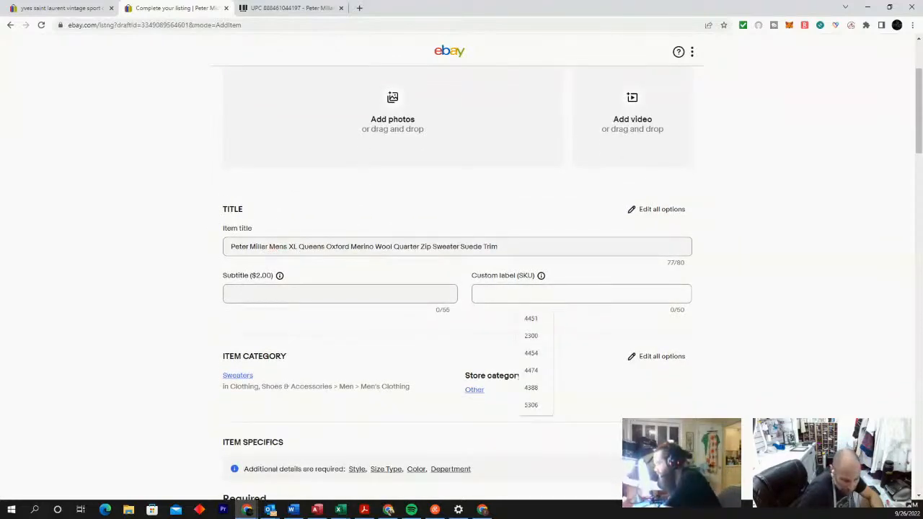
key(alt+Tab)
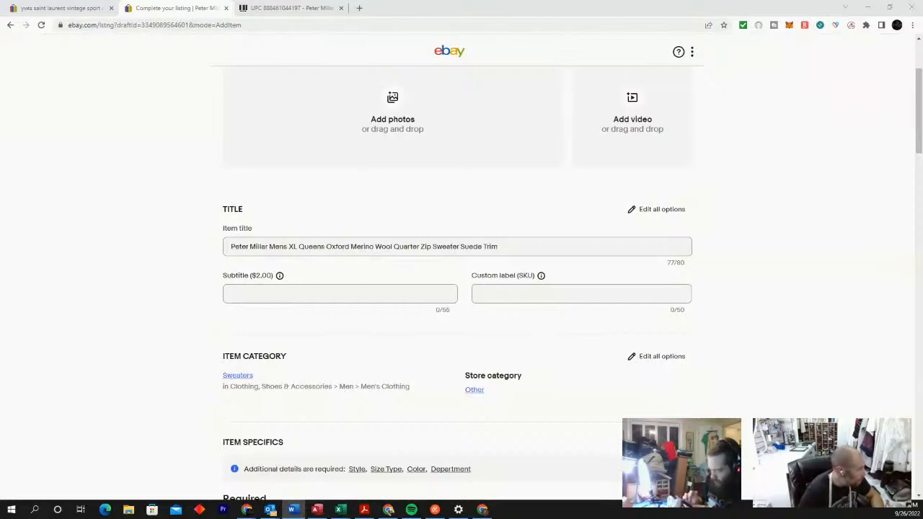
click(548, 296)
text(5929)
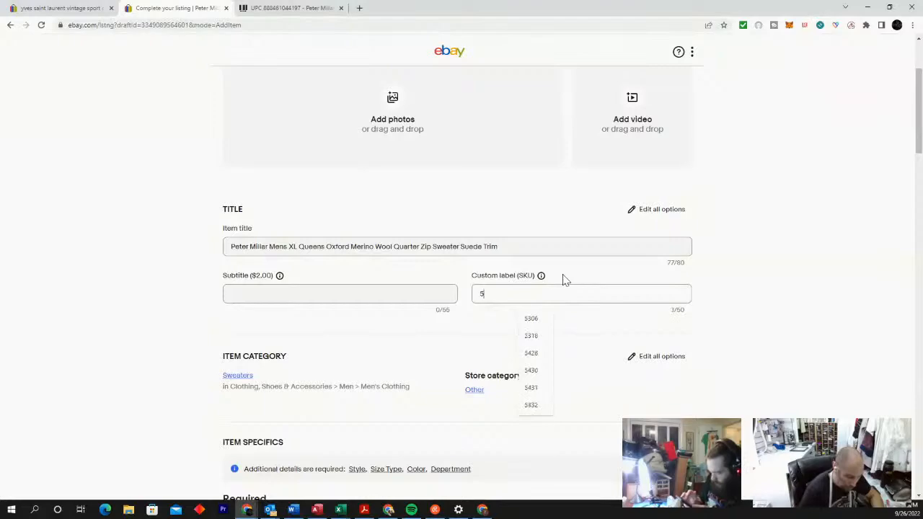
In the required item specifics, set the style to Pullover and the size type to Regular
scroll(566, 280, down, 3)
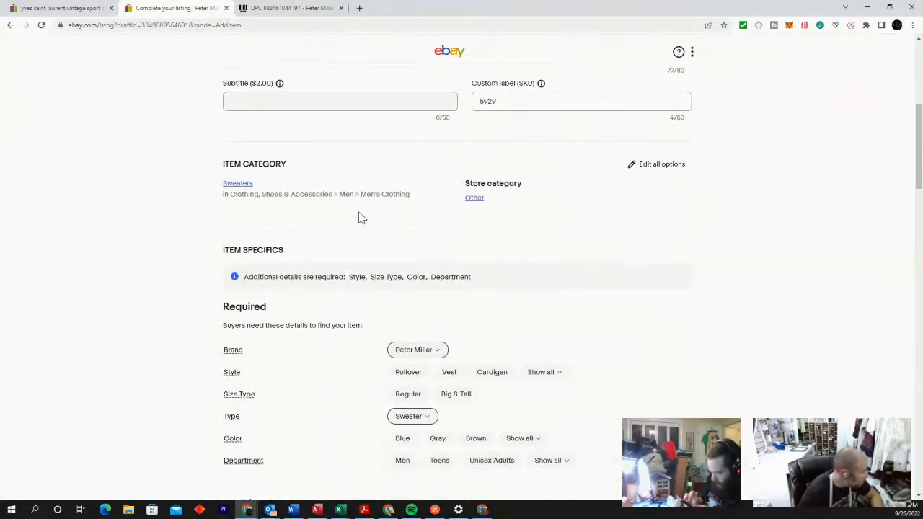
scroll(361, 217, down, 1)
scroll(396, 162, down, 3)
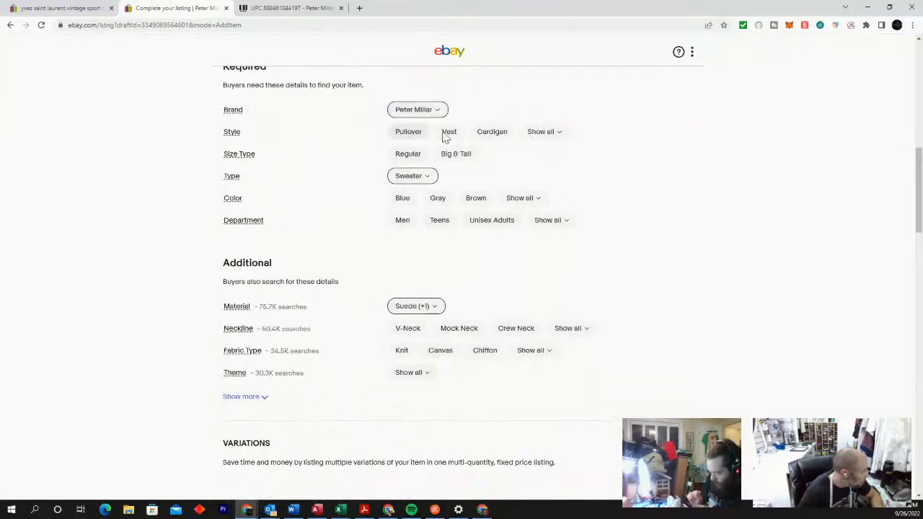
click(562, 135)
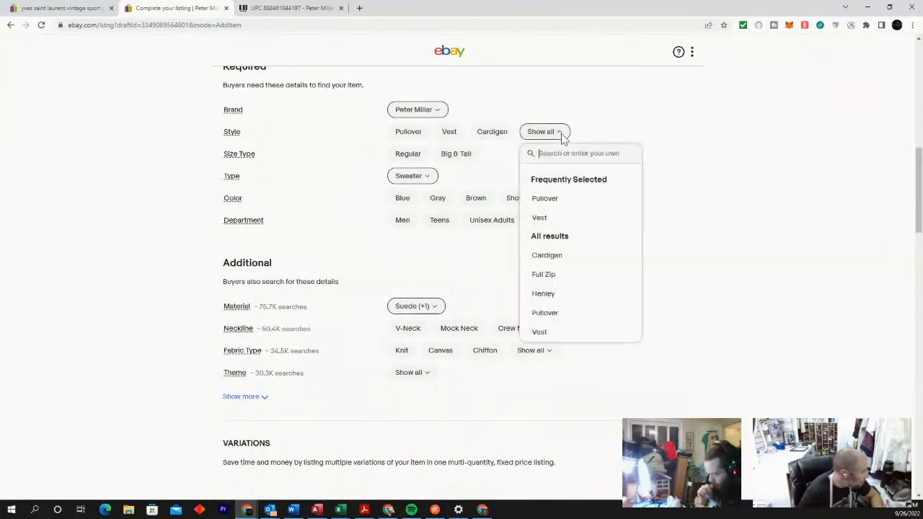
scroll(559, 293, down, 1)
click(559, 265)
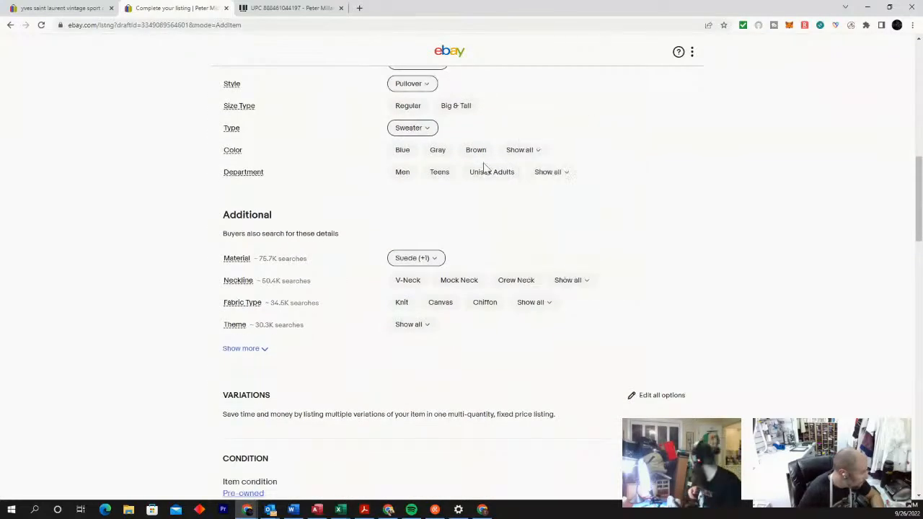
scroll(505, 195, up, 1)
click(420, 154)
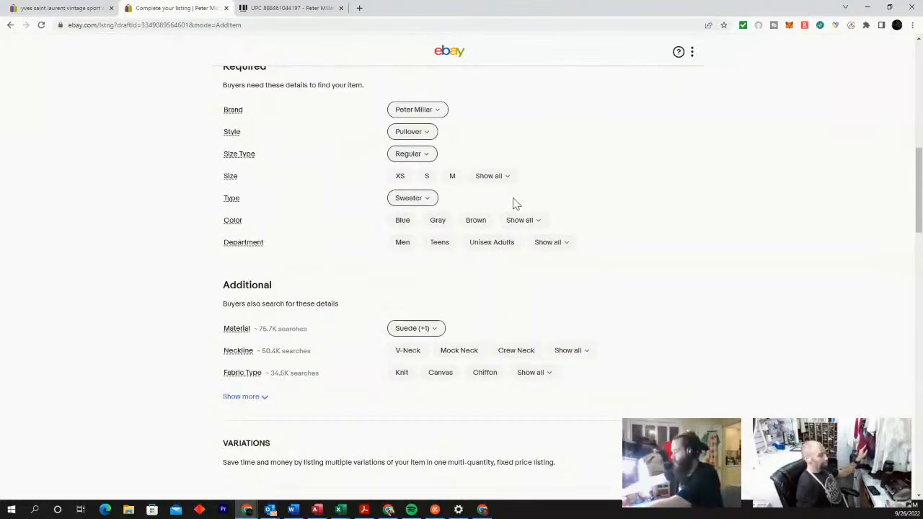
Set the sweater's color to Purple and its department to Men
click(514, 224)
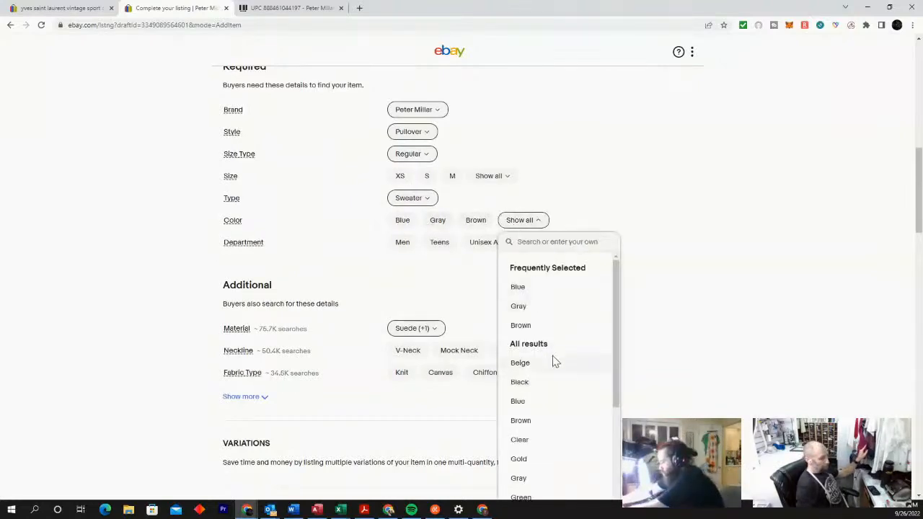
scroll(547, 411, down, 3)
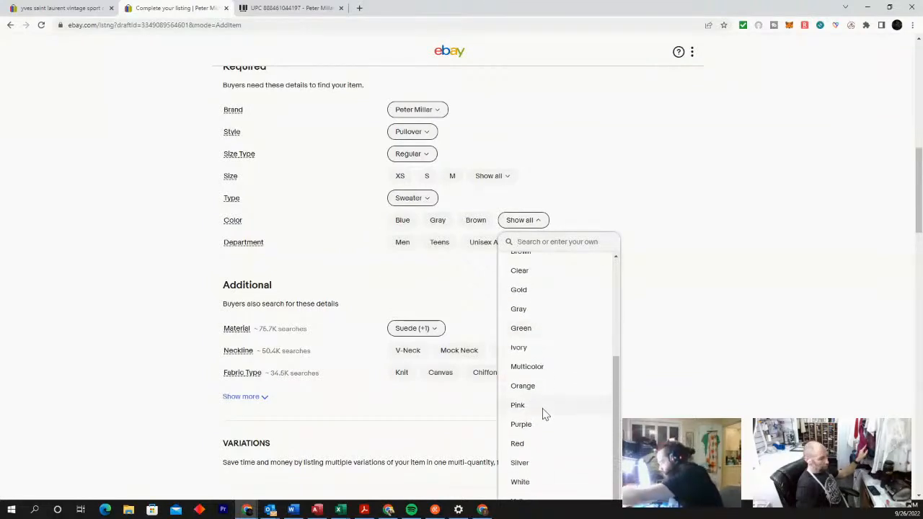
scroll(545, 413, down, 2)
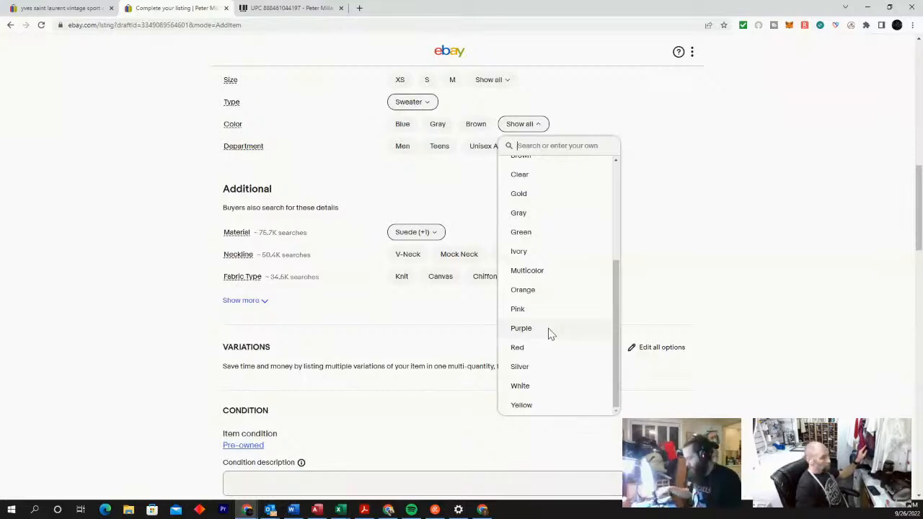
scroll(548, 330, up, 3)
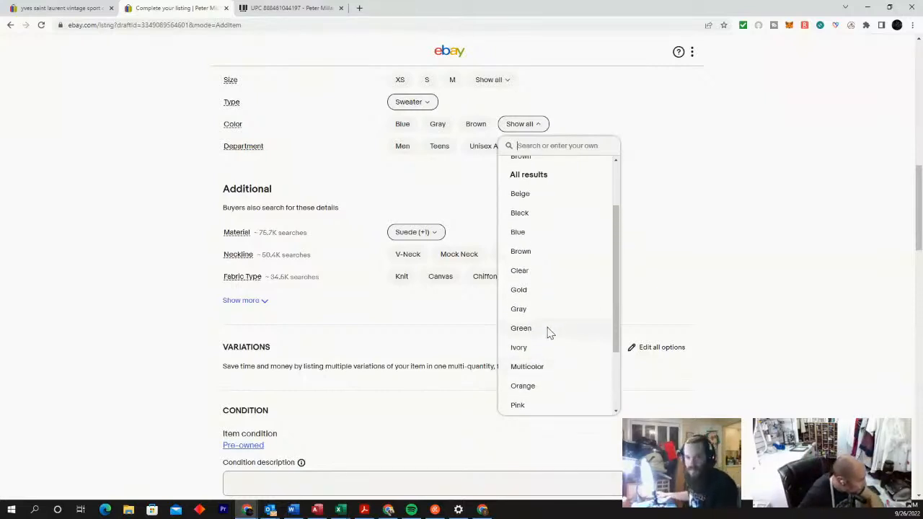
scroll(535, 317, down, 1)
scroll(536, 321, up, 1)
scroll(536, 325, down, 1)
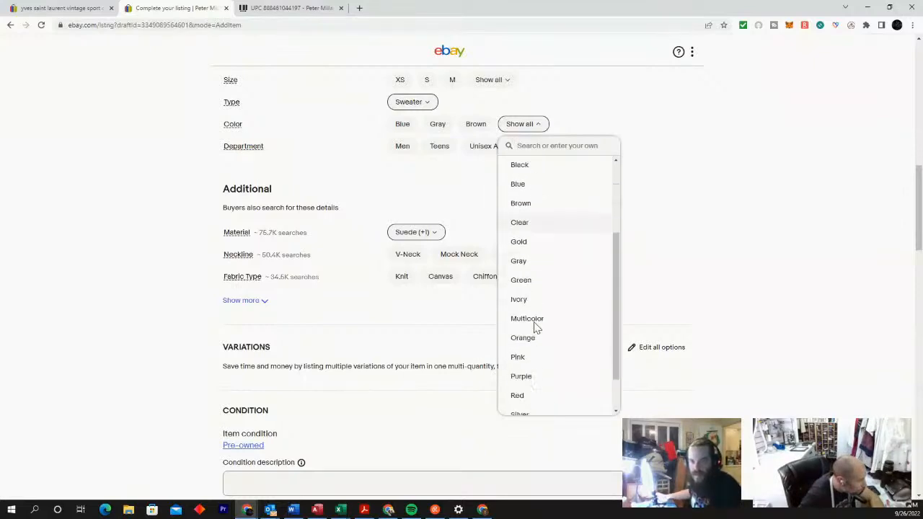
click(544, 377)
click(399, 148)
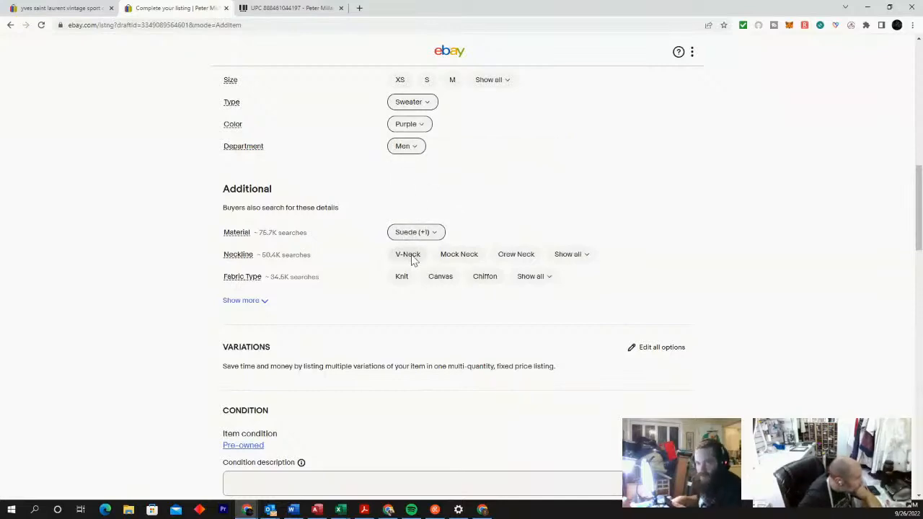
In the additional item specifics, set the neckline to Crew Neck and the fabric type to Knit
click(463, 255)
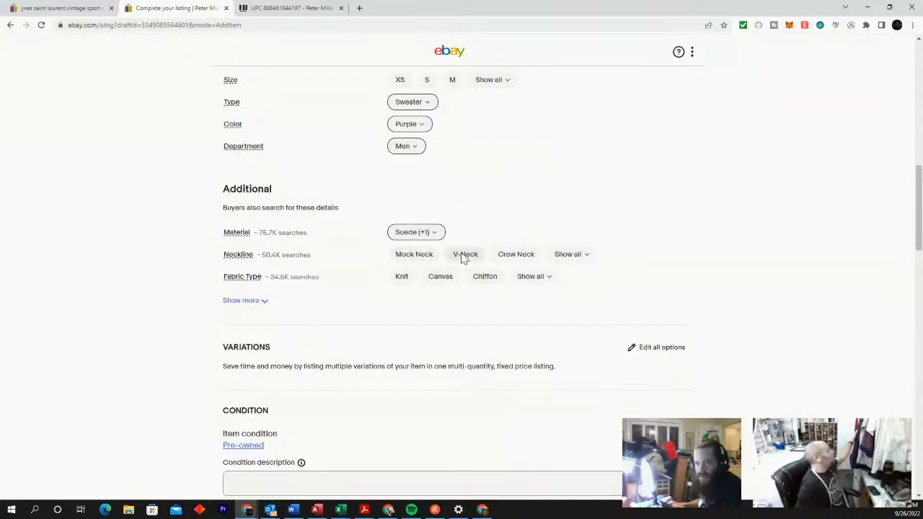
click(505, 261)
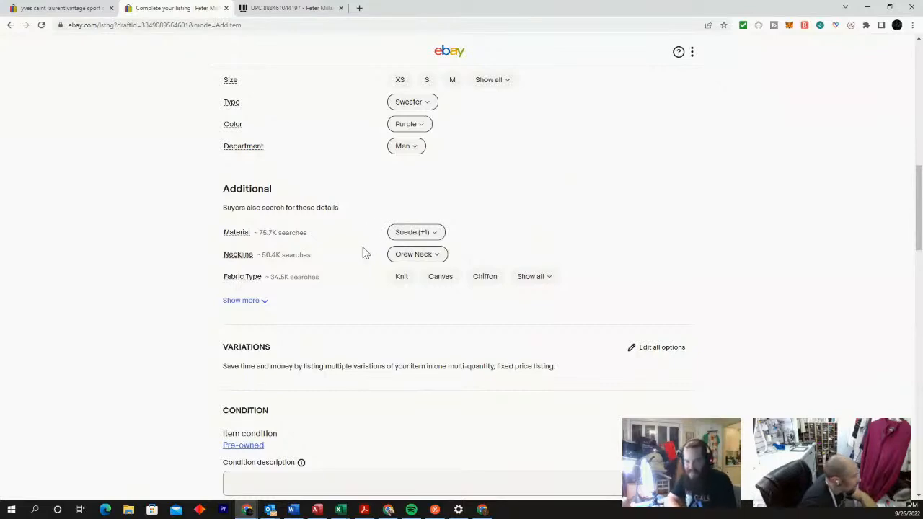
click(245, 301)
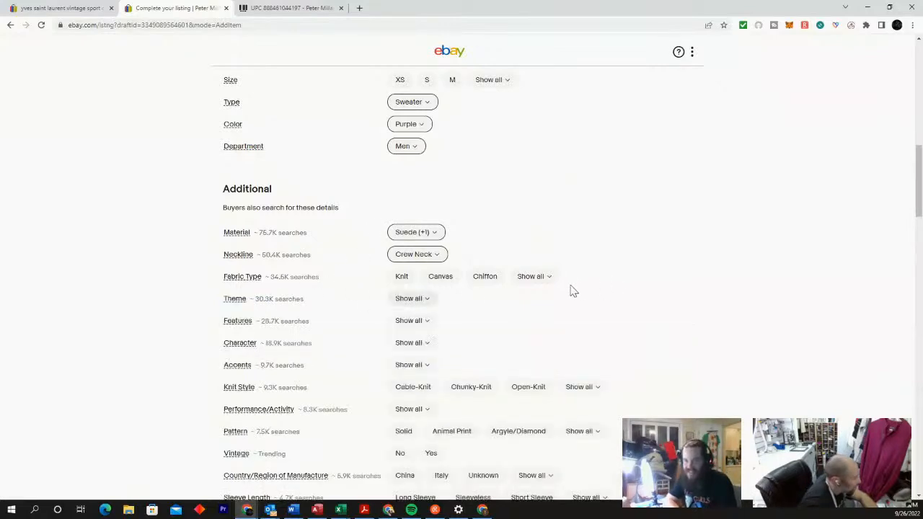
click(403, 277)
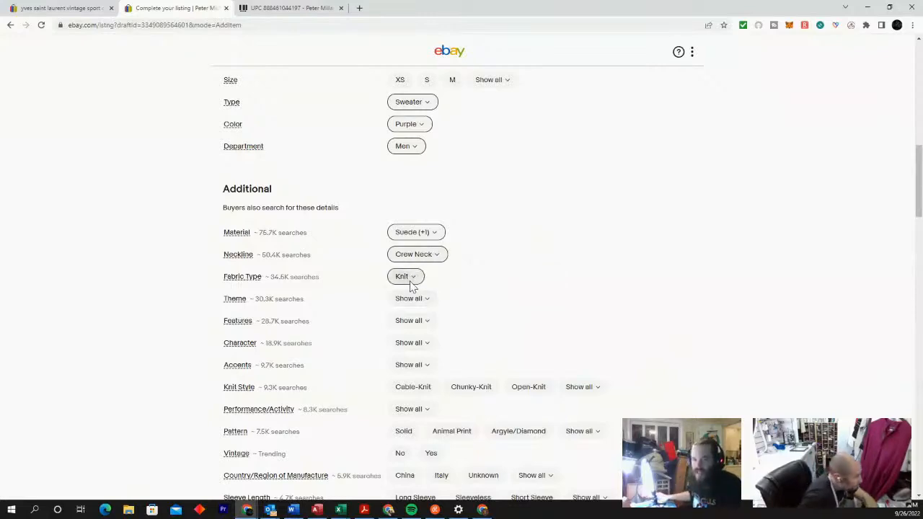
Add 1/4 Zip to the sweater's features
click(414, 321)
click(424, 400)
scroll(513, 268, down, 1)
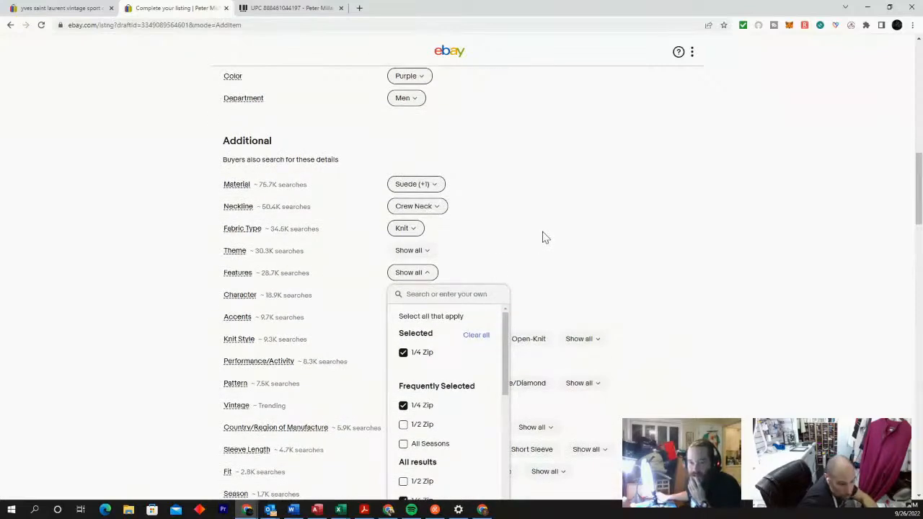
click(529, 231)
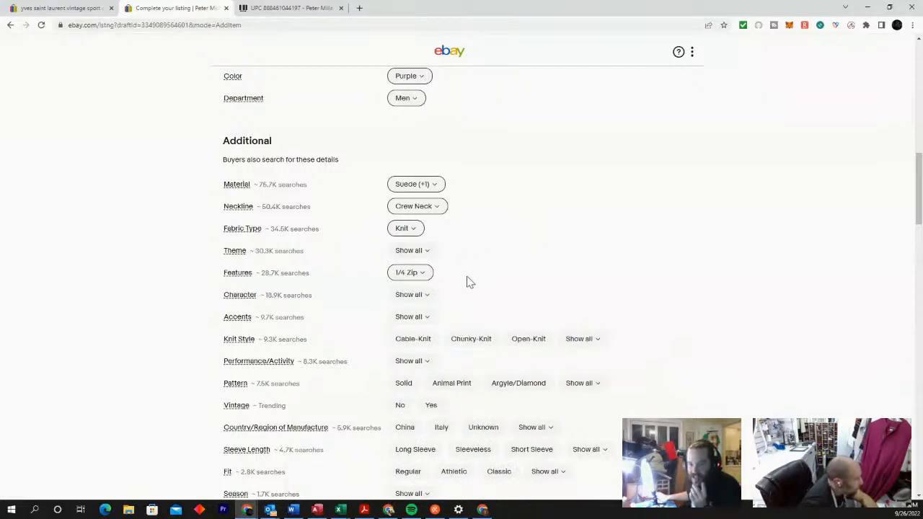
Set the sweater's accents to Zipper and a custom value "Suede"
scroll(505, 286, down, 1)
scroll(505, 287, down, 2)
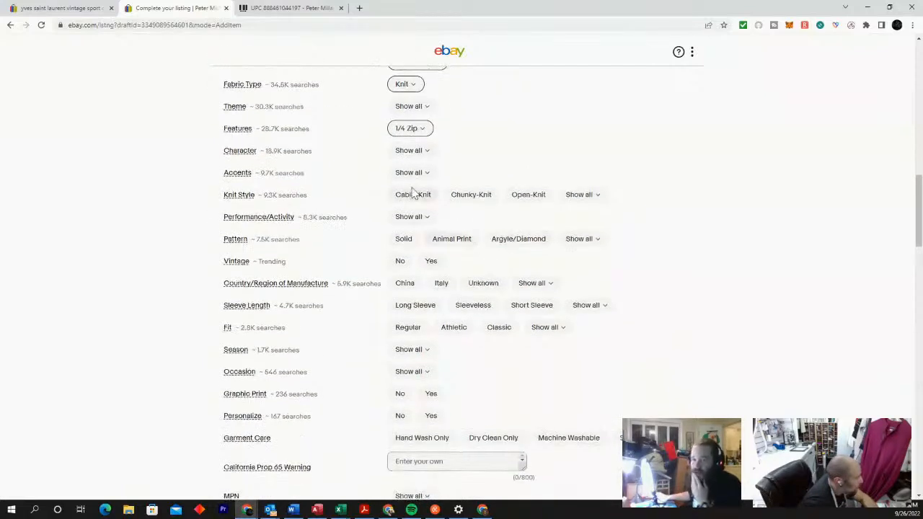
click(411, 173)
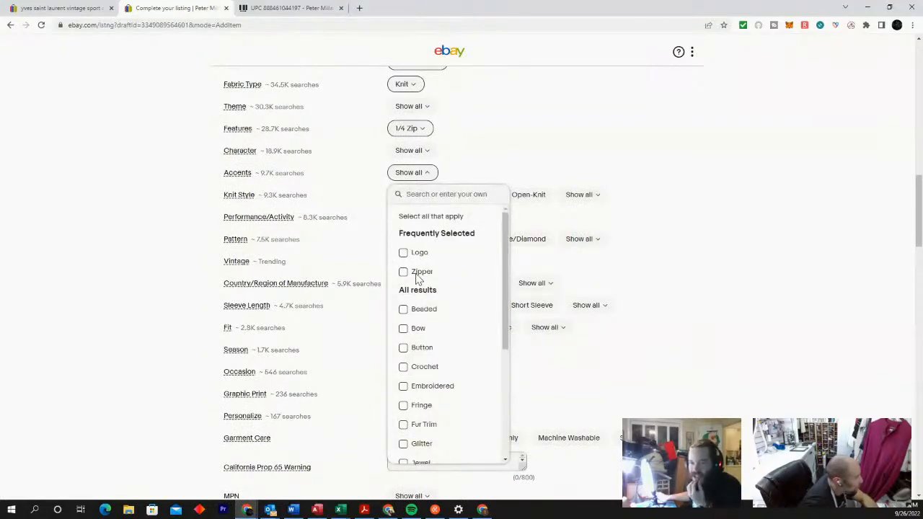
scroll(429, 310, down, 3)
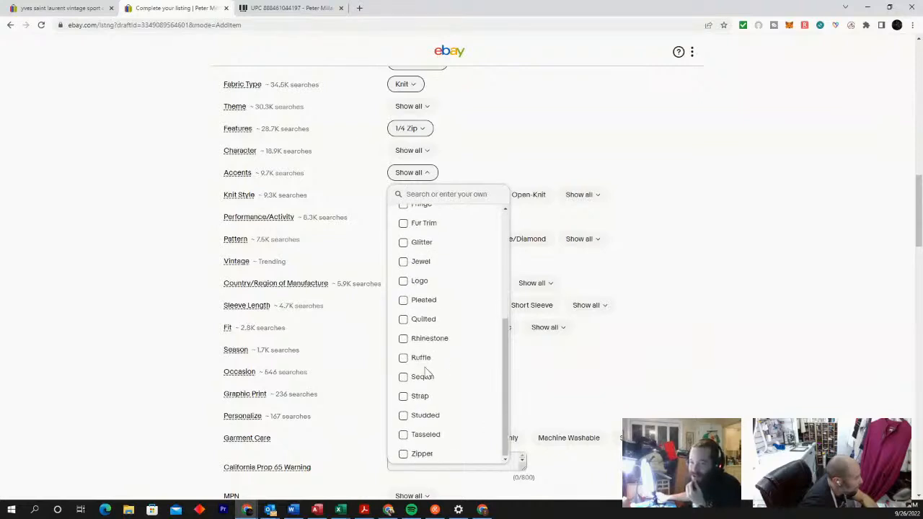
click(423, 454)
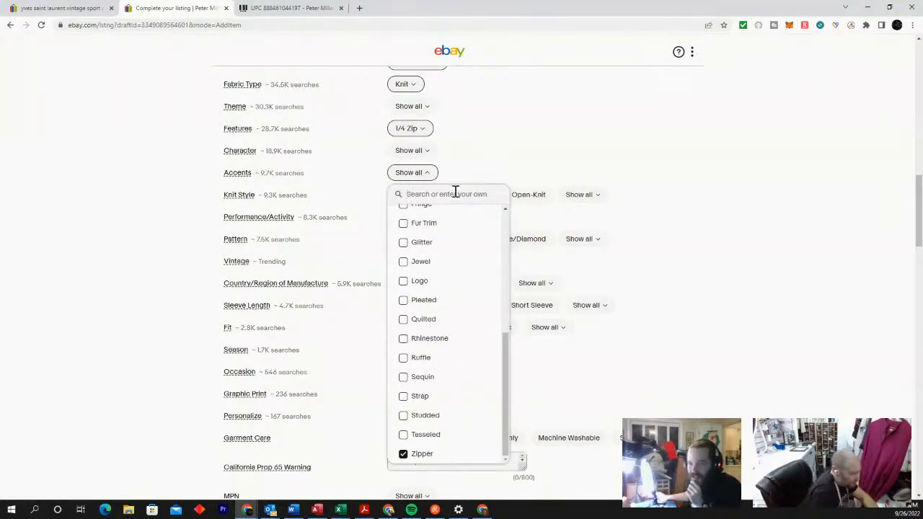
text(Suede)
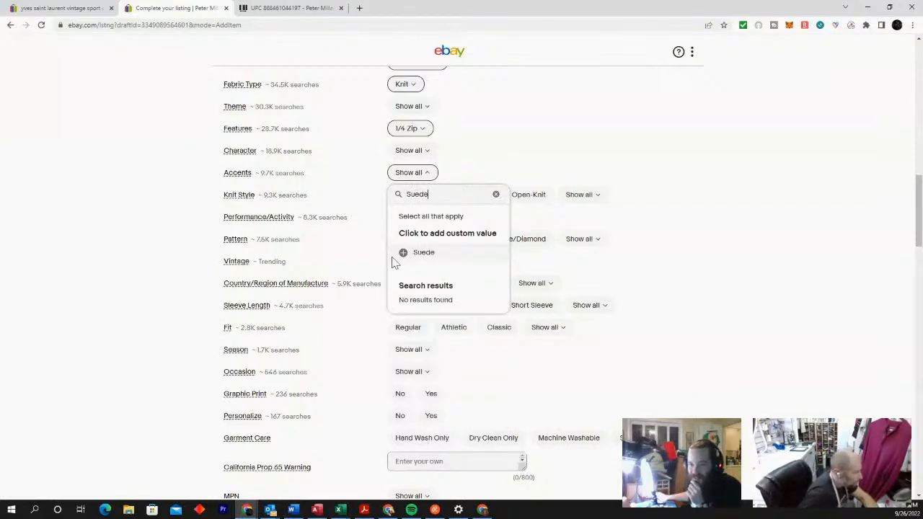
click(404, 253)
click(489, 163)
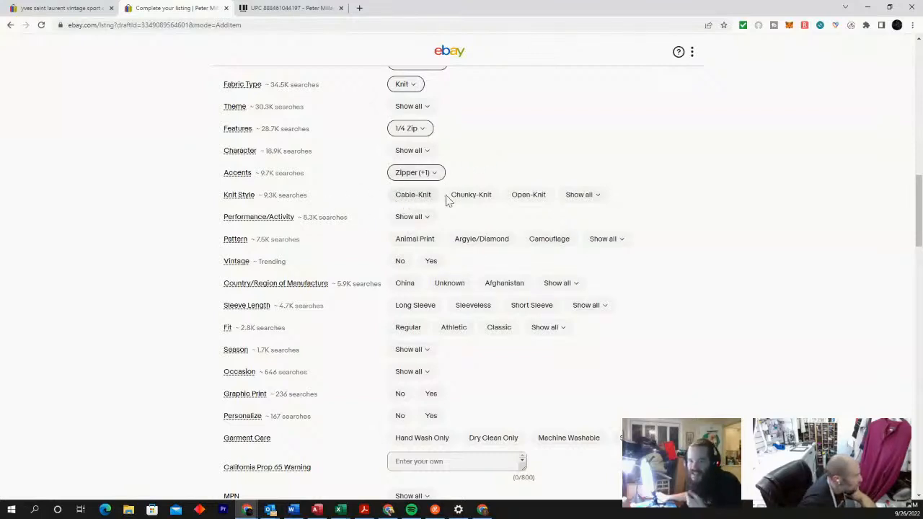
Set the sweater's knit style to Tight-Knit and its vintage attribute to No
click(586, 196)
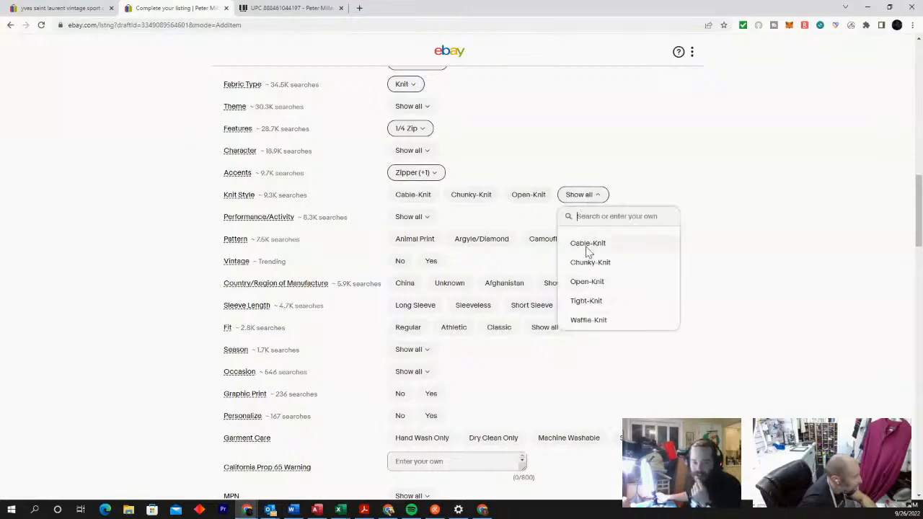
click(599, 303)
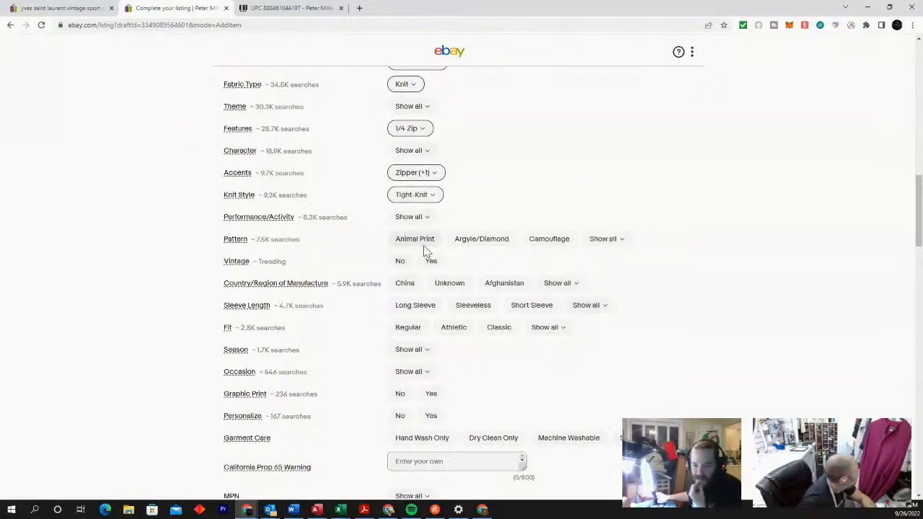
scroll(473, 285, up, 3)
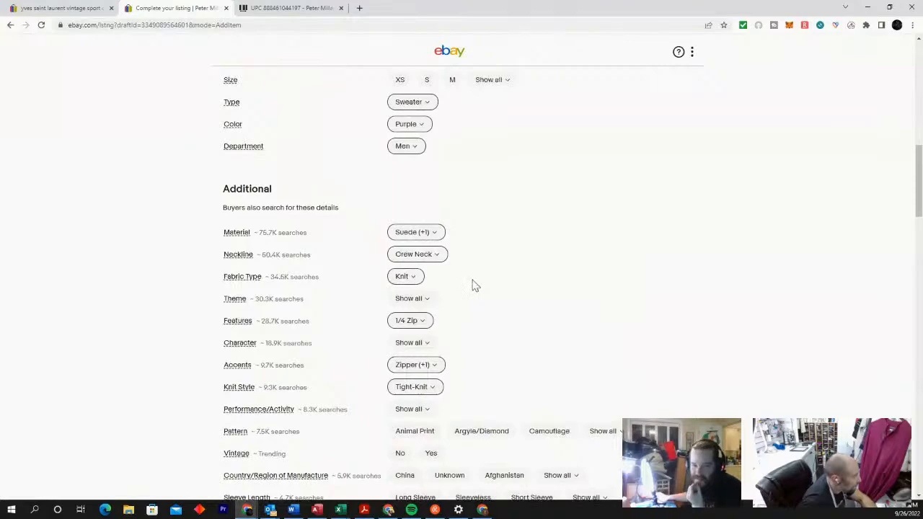
scroll(470, 286, up, 2)
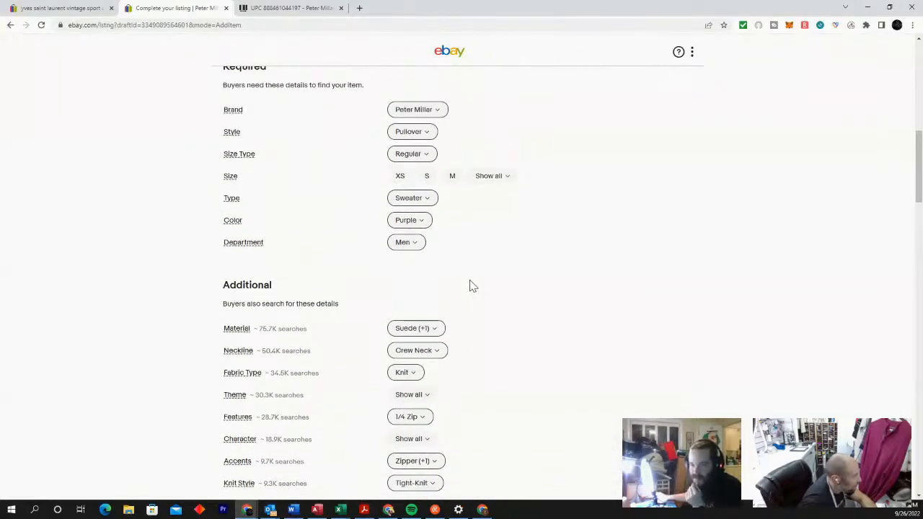
scroll(466, 274, down, 5)
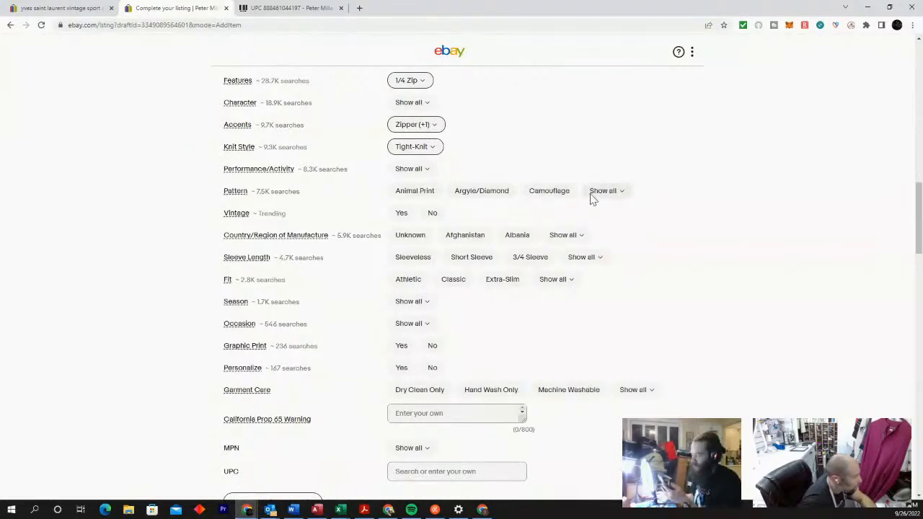
click(433, 214)
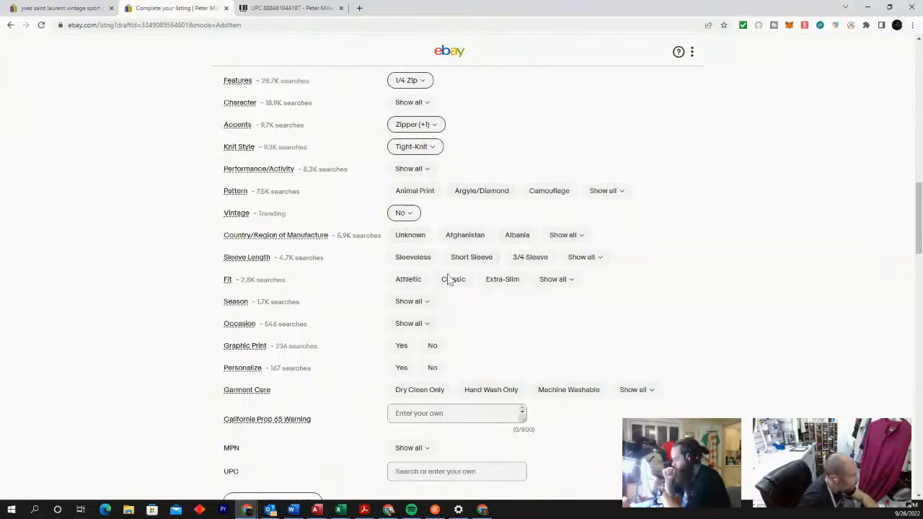
Set the sweater's sleeve length to Long Sleeve and its fit to Classic
click(582, 258)
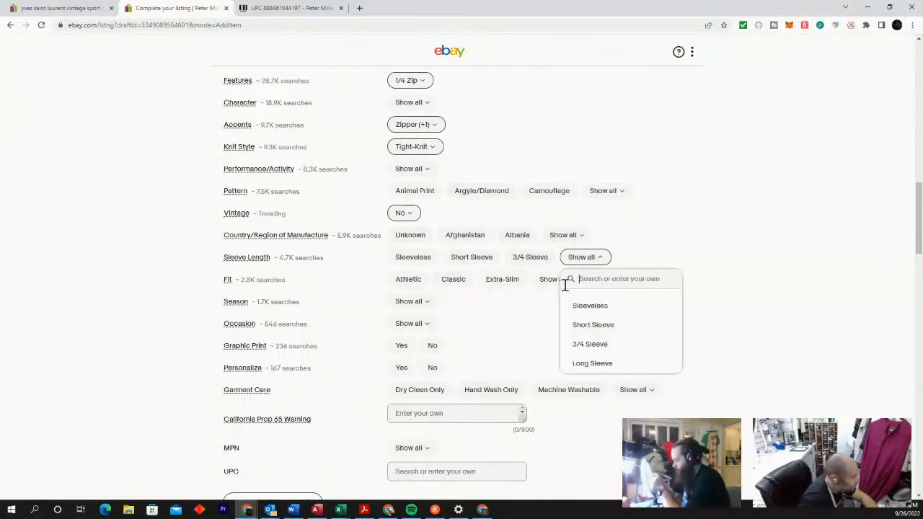
click(593, 363)
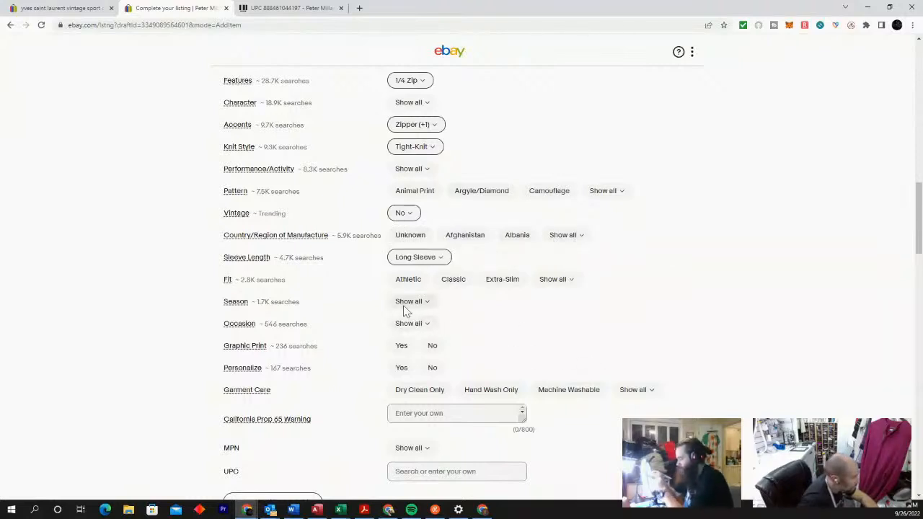
click(458, 283)
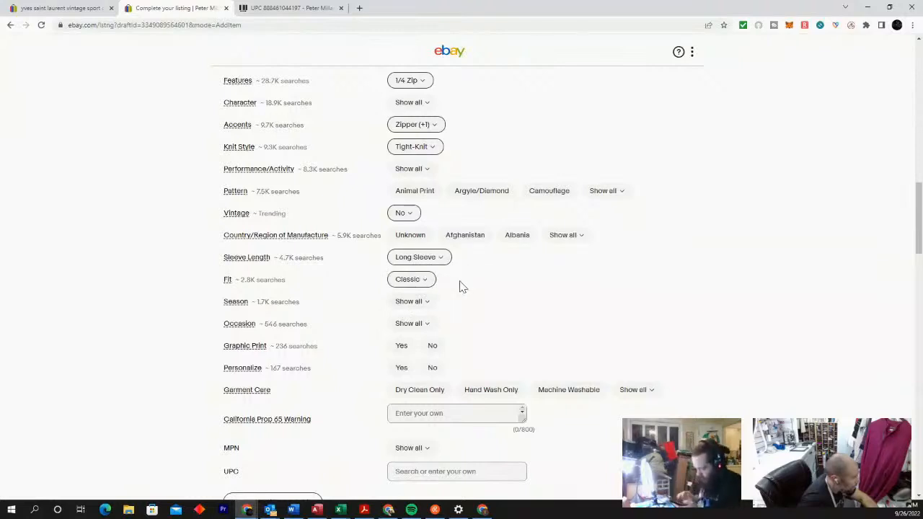
Assign the seasons Fall, Winter and Spring to the sweater
click(426, 303)
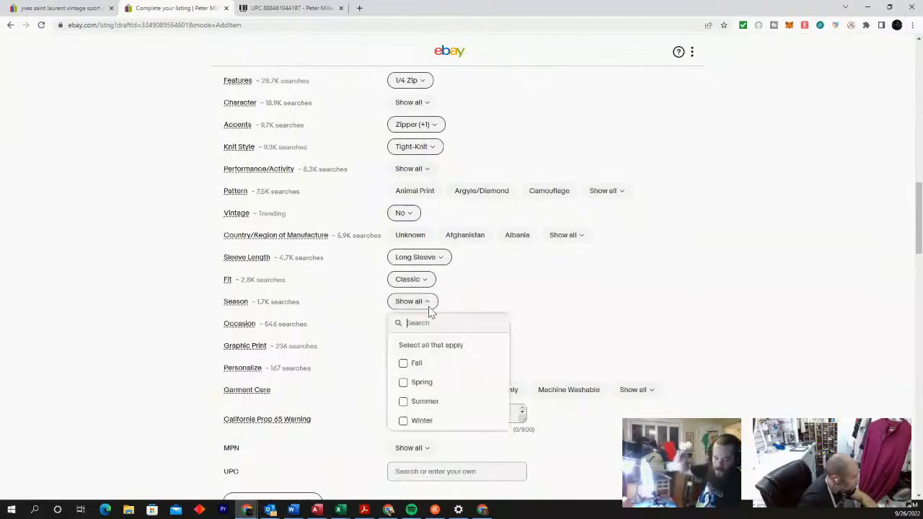
click(404, 365)
scroll(421, 440, down, 2)
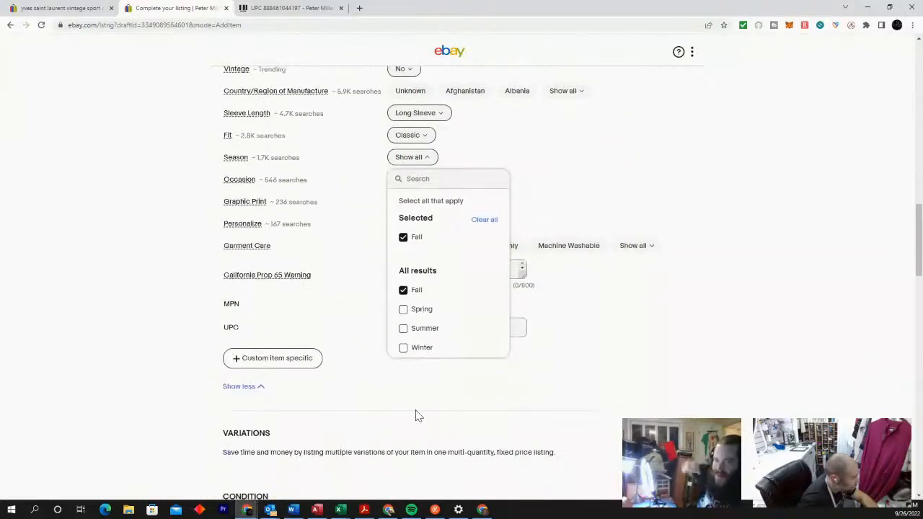
click(404, 348)
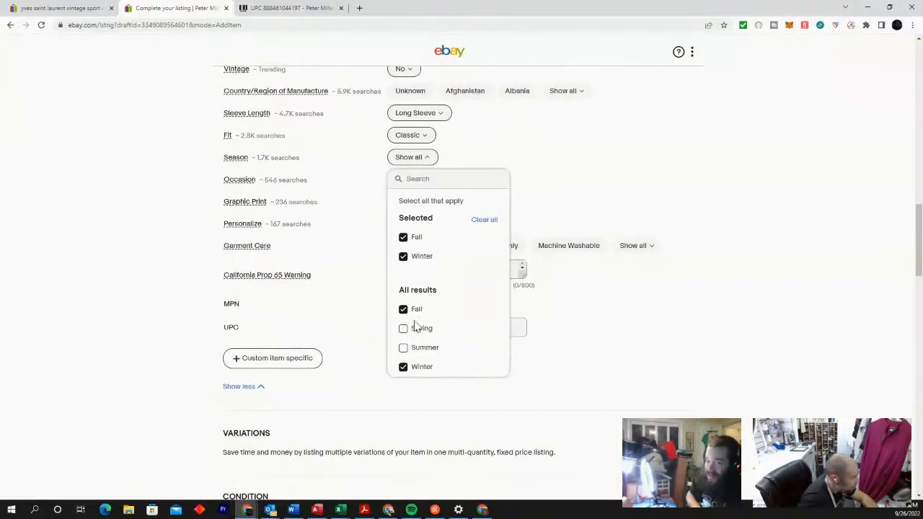
click(403, 329)
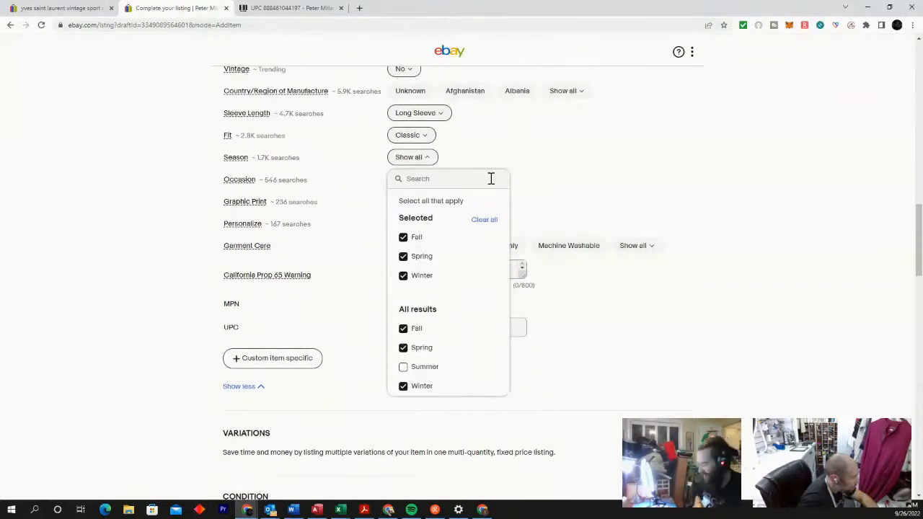
click(577, 184)
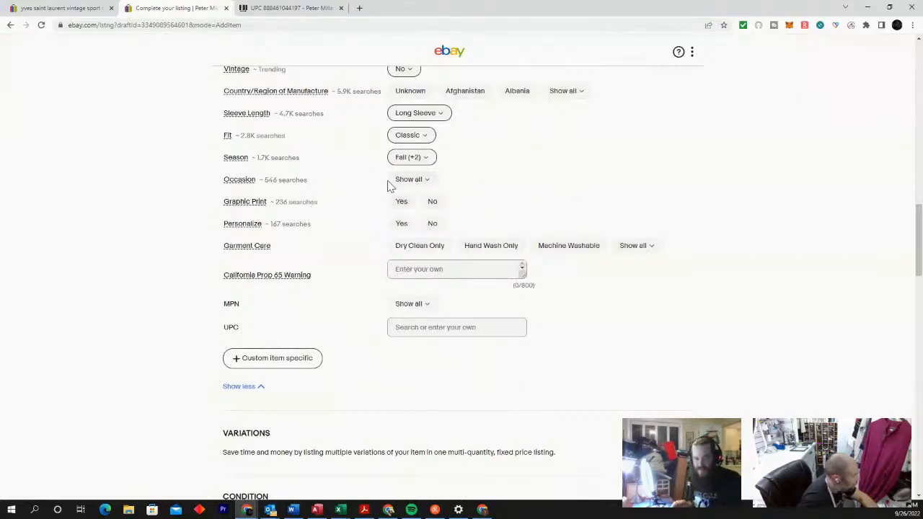
Assign the occasions Business, Casual, Party/Cocktail and Travel to the sweater
click(414, 184)
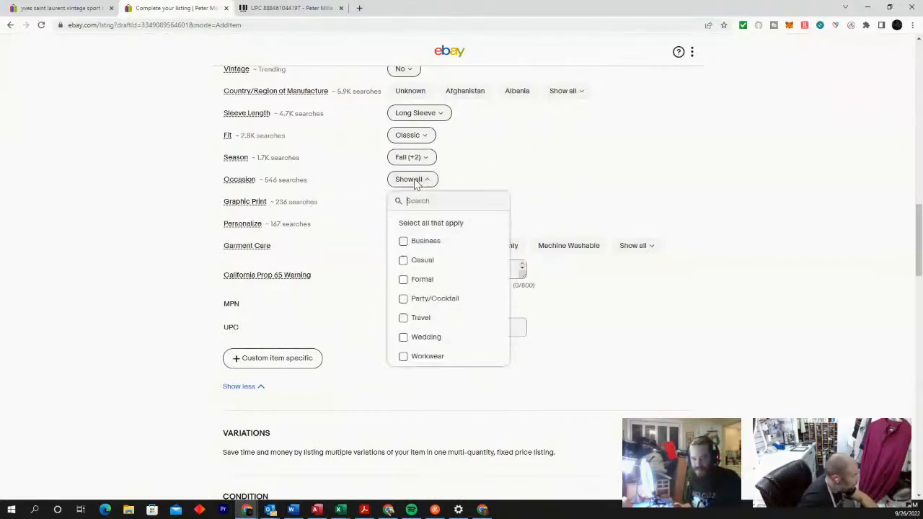
click(404, 243)
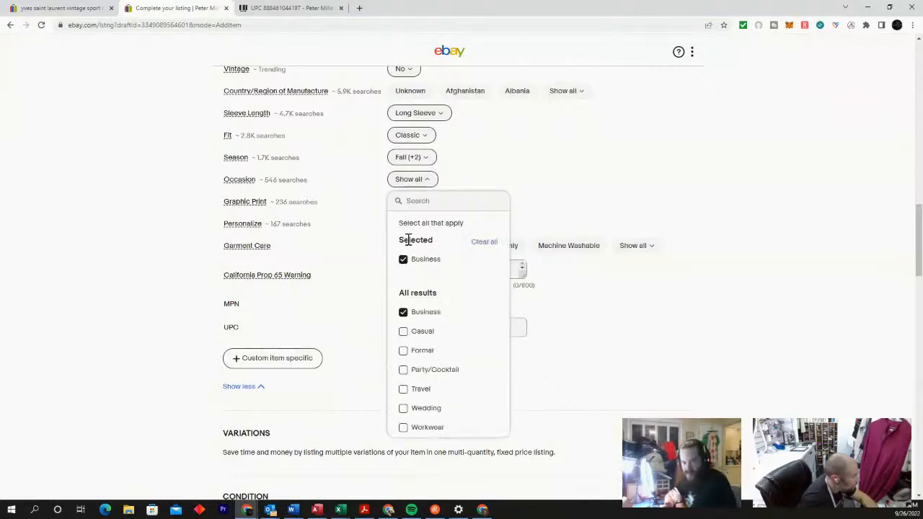
click(404, 333)
click(405, 390)
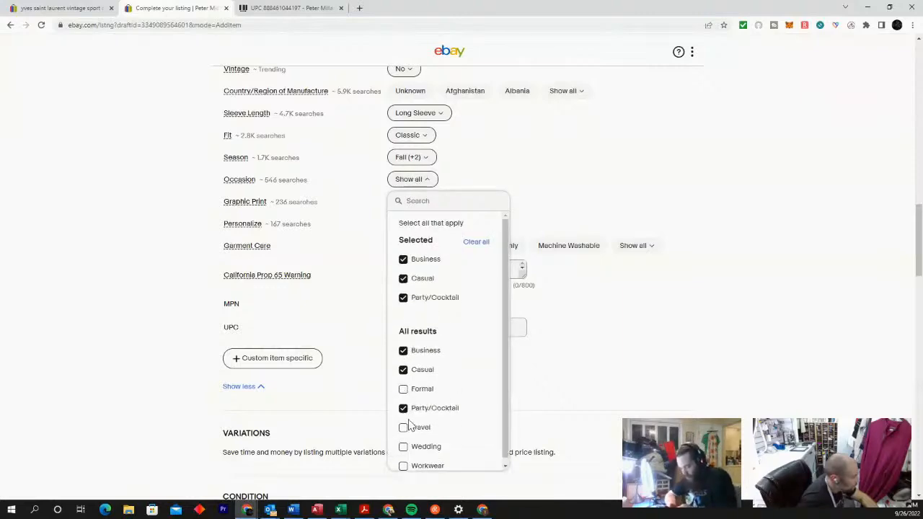
click(404, 424)
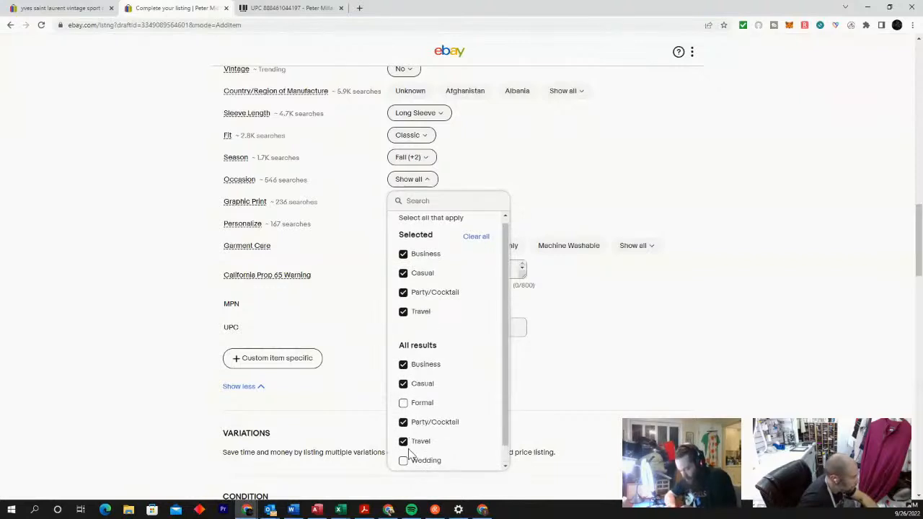
scroll(422, 447, down, 2)
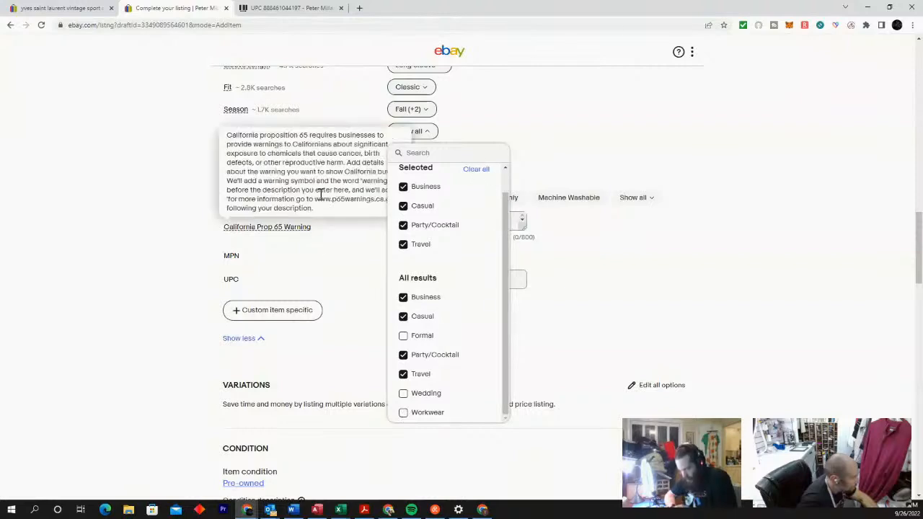
click(529, 132)
Set both the graphic print and personalize attributes to No
click(432, 153)
click(432, 175)
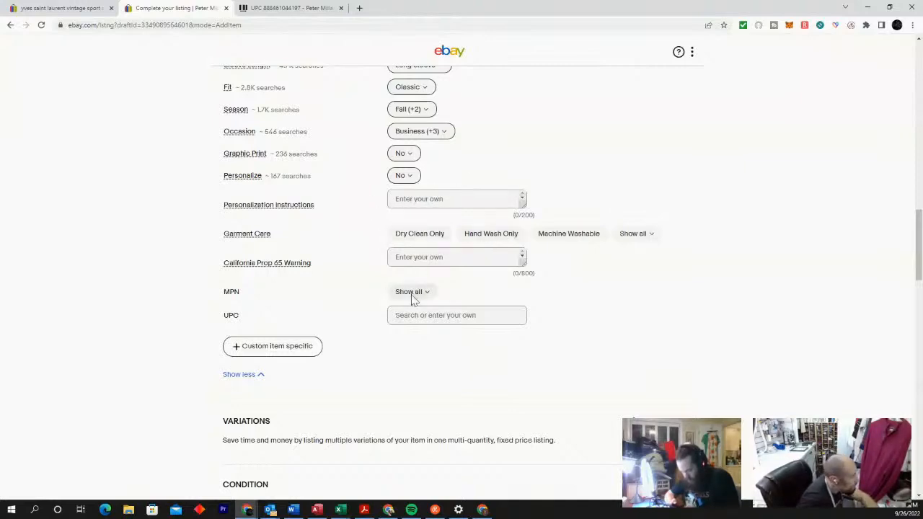
Copy the UPC-A number from the UPC lookup page and try it as the listing's UPC
click(299, 8)
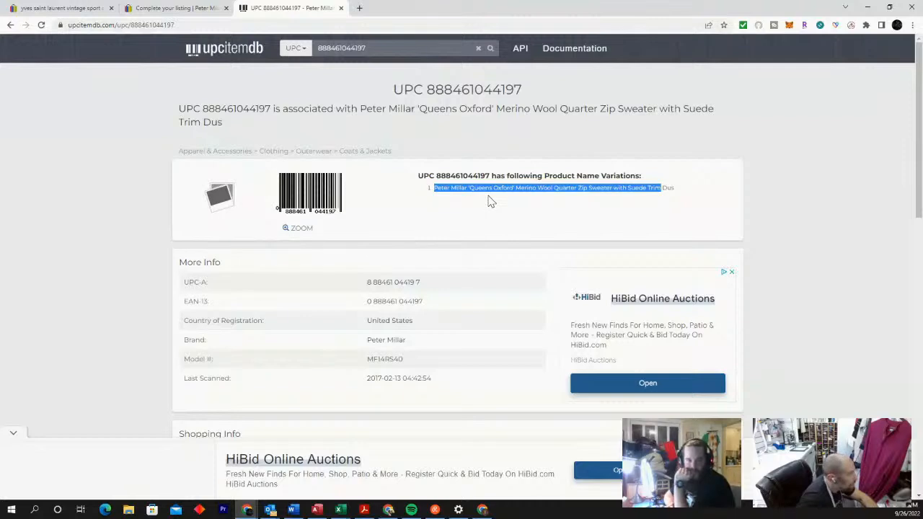
click(368, 283)
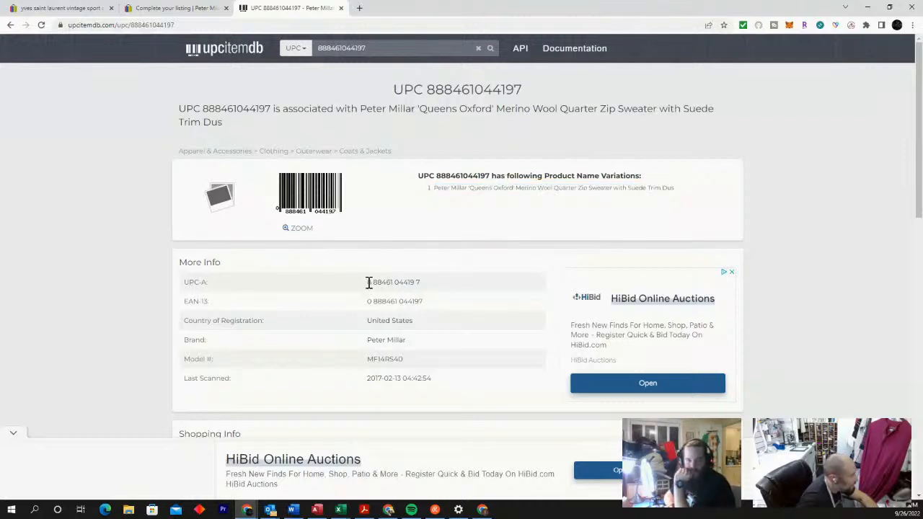
drag(369, 283, 425, 293)
key(ctrl+c)
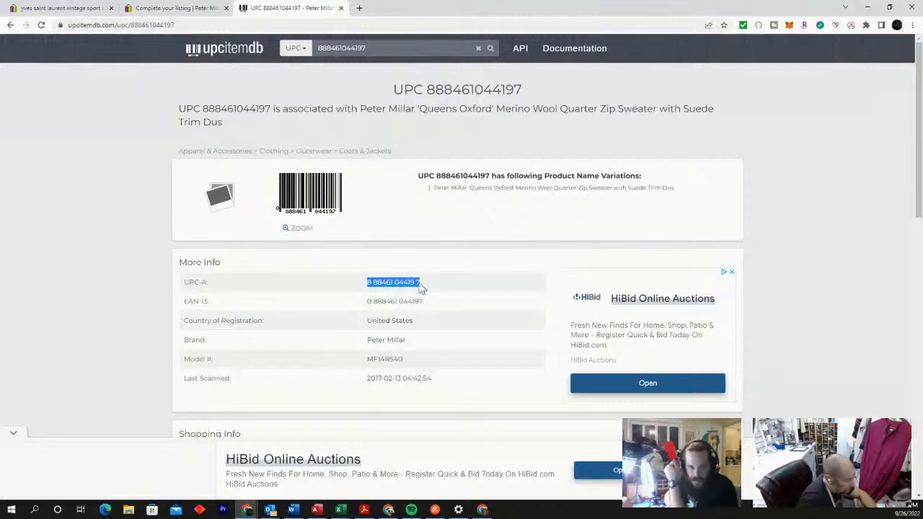
click(173, 8)
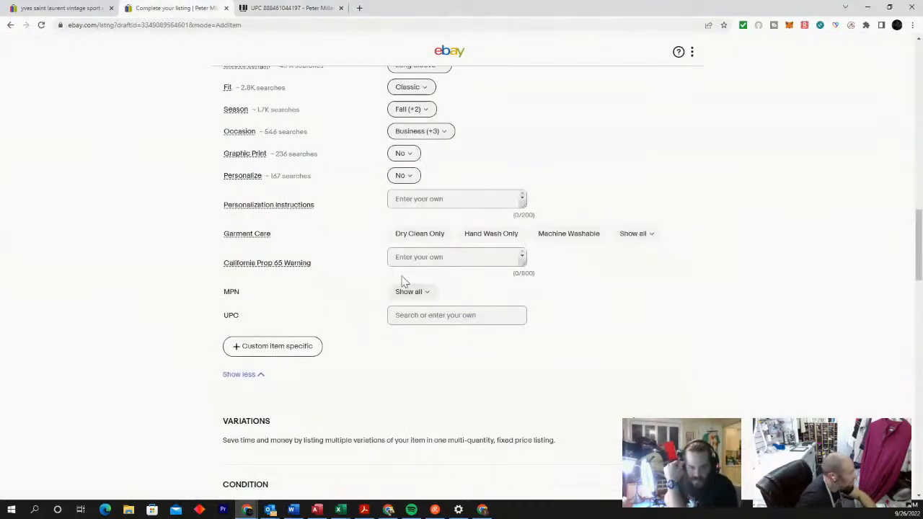
click(428, 317)
key(ctrl+v)
click(396, 364)
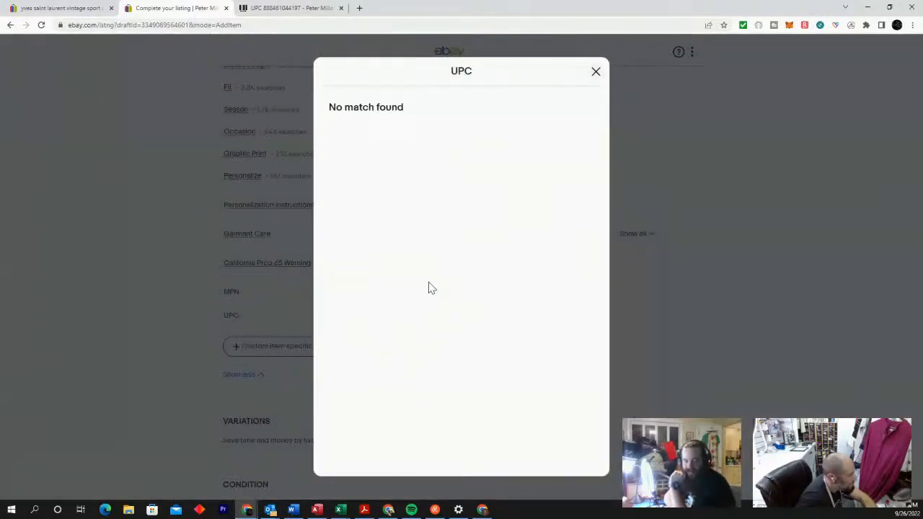
click(596, 72)
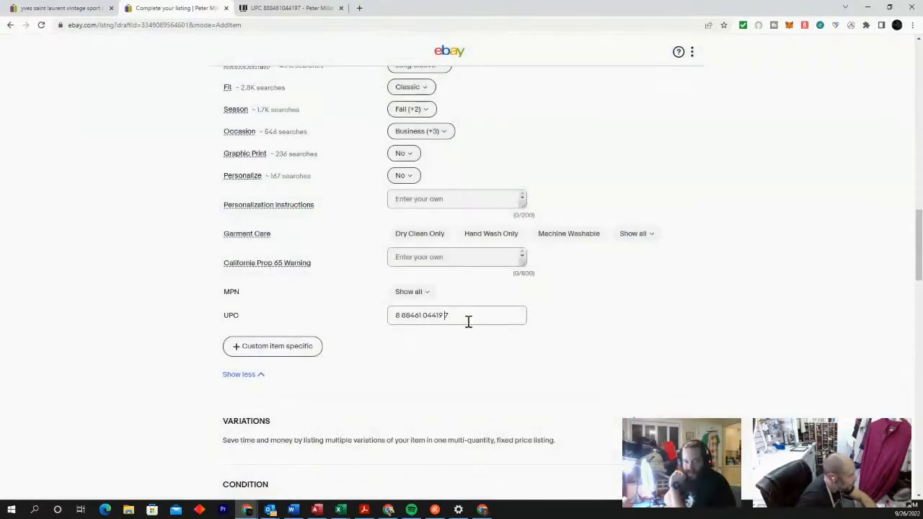
key(BackSpace)
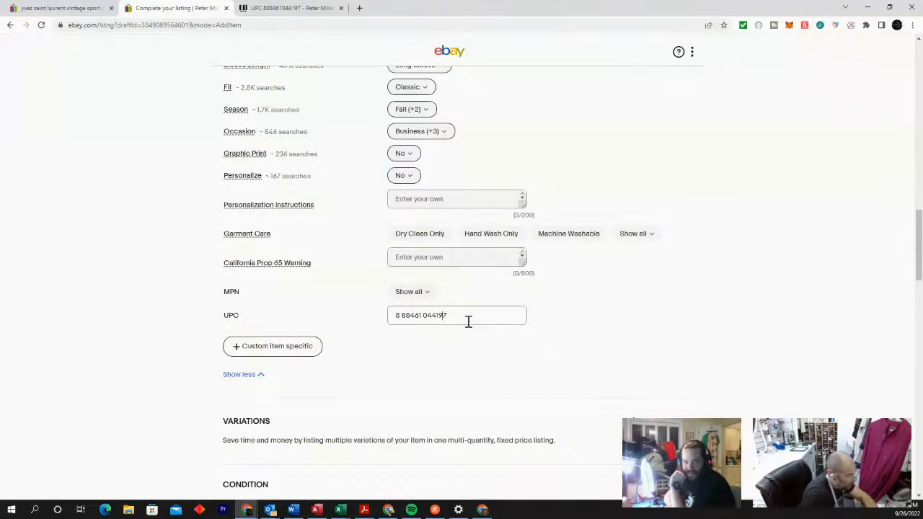
key(BackSpace)
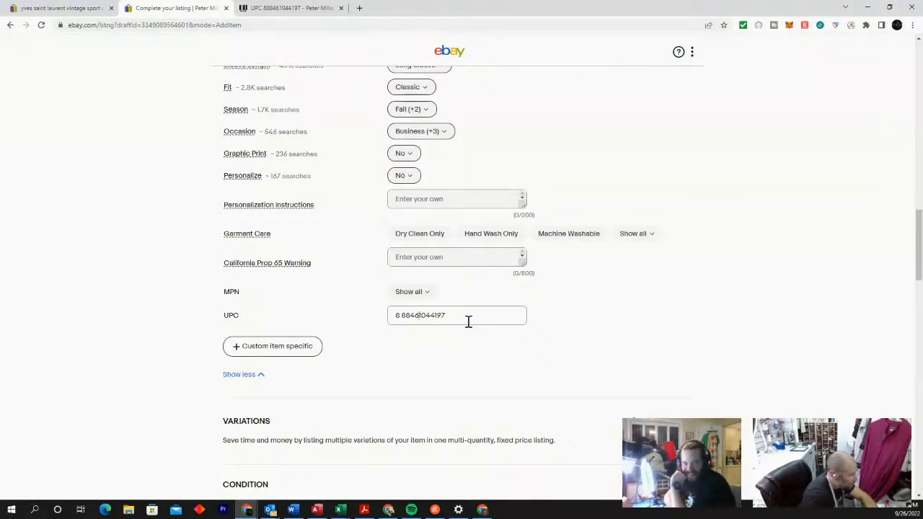
key(BackSpace)
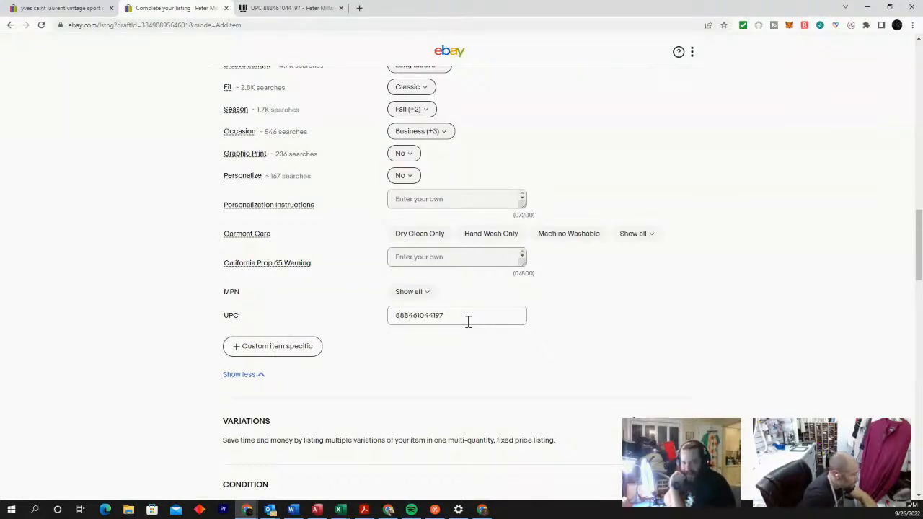
click(532, 315)
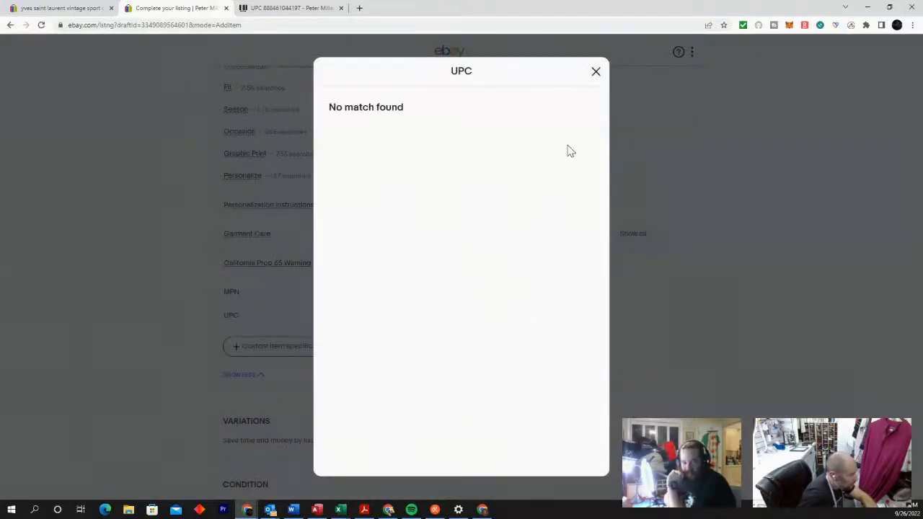
click(596, 72)
click(235, 318)
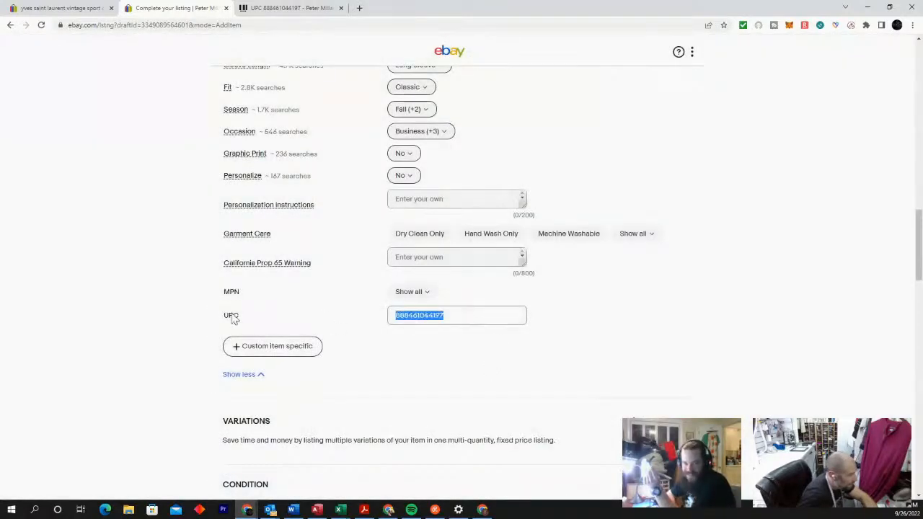
key(BackSpace)
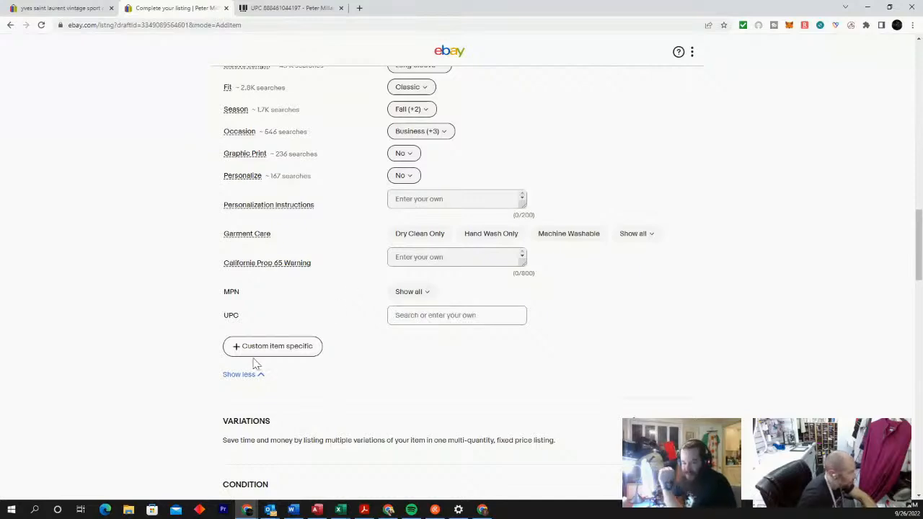
Enter the condition description "Excellent pre owned condition, no rips, tears, or stains. Please see detailed measurements in the photos."
scroll(334, 394, down, 3)
click(362, 317)
text(Excellent pre owned condition, no ri)
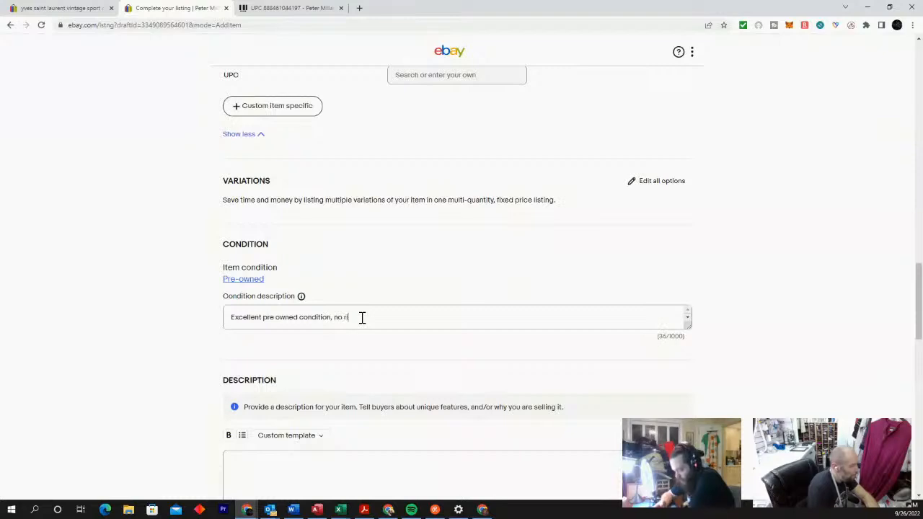
text(ps, tears, or stains.  Please see detailed measurme)
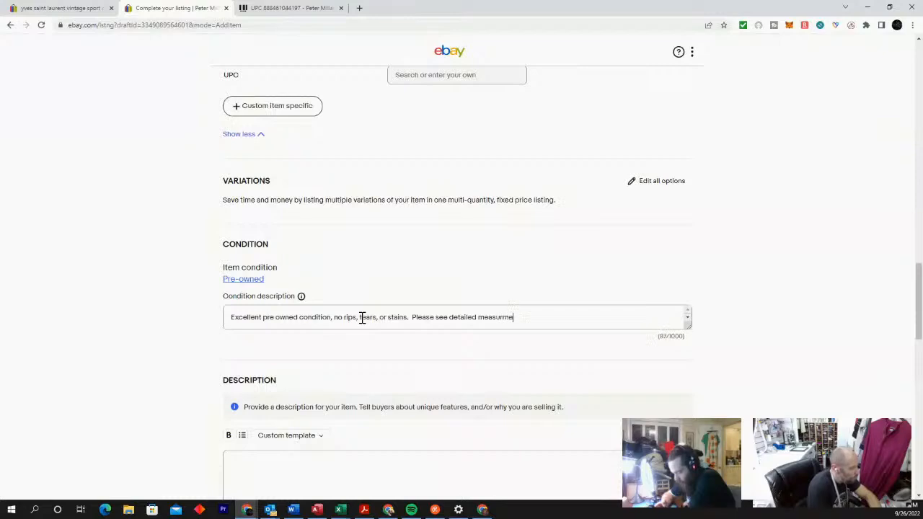
text(in t)
key(BackSpace)
key(BackSpace)
key(BackSpace)
key(BackSpace)
key(BackSpace)
text(ntents in t)
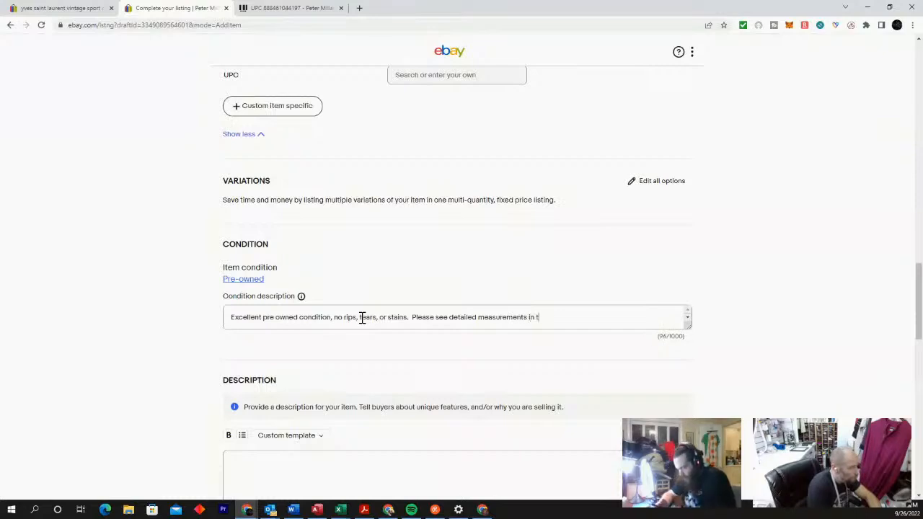
text(he phots)
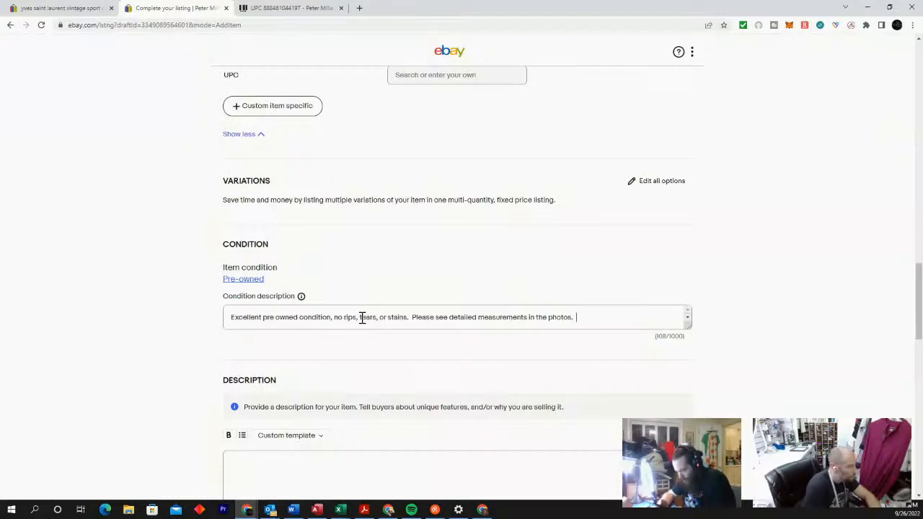
Fill the listing's description with its title, "Peter Millar Mens XL Queens Oxford Merino Wool Quarter Zip Sweater Suede Trim"
scroll(342, 264, up, 3)
scroll(339, 267, up, 15)
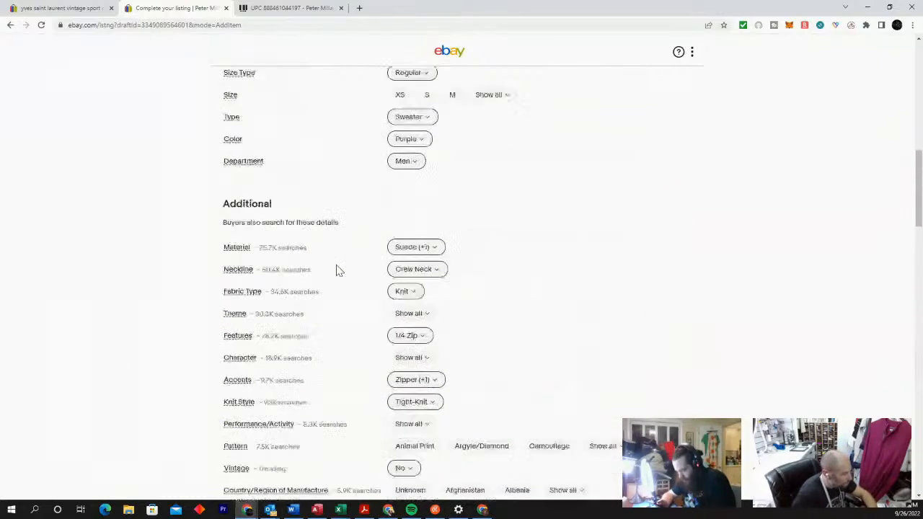
click(394, 295)
triple_click(416, 295)
key(ctrl+c)
scroll(415, 310, down, 15)
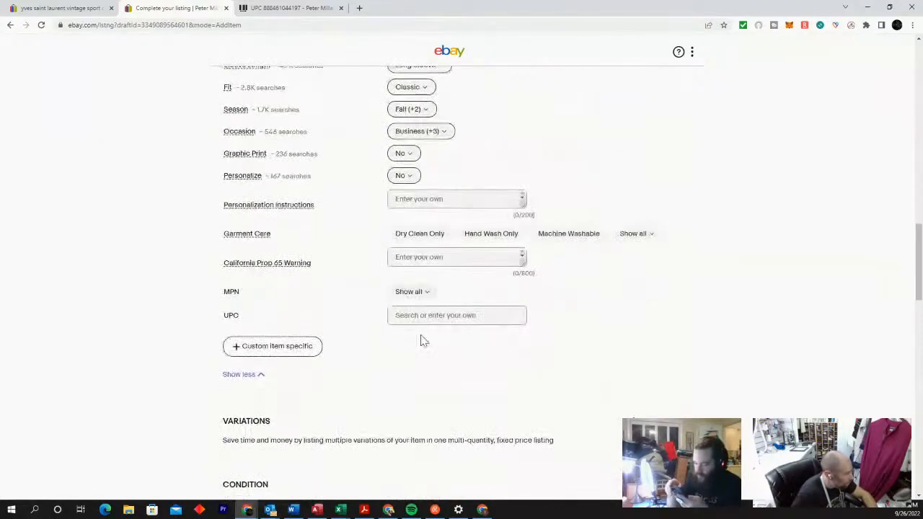
scroll(416, 328, down, 3)
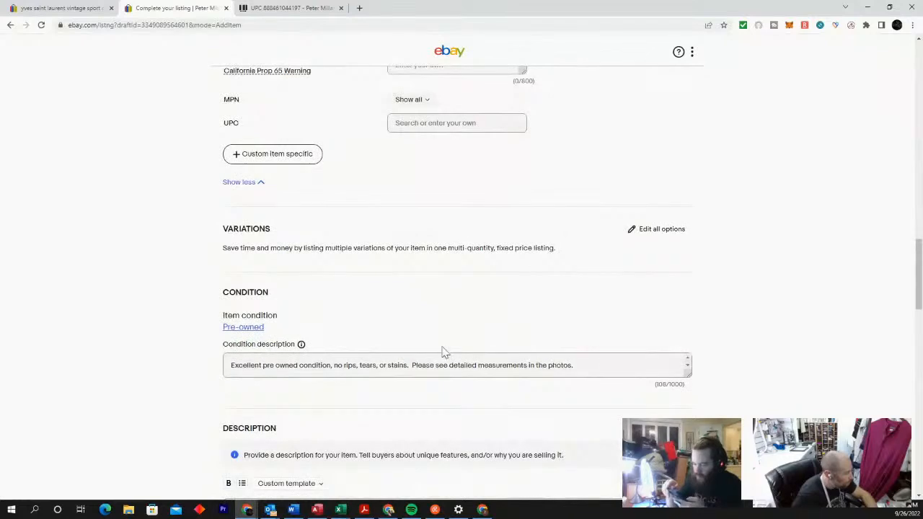
scroll(445, 354, down, 3)
click(420, 343)
key(ctrl+v)
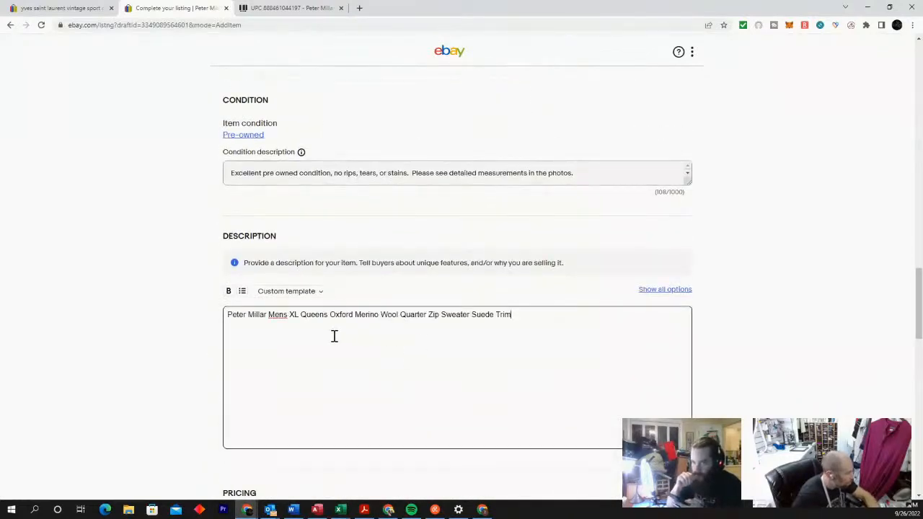
Copy the full condition description onto a new line below the title in the item description
click(587, 178)
key(ctrl+a)
key(ctrl+c)
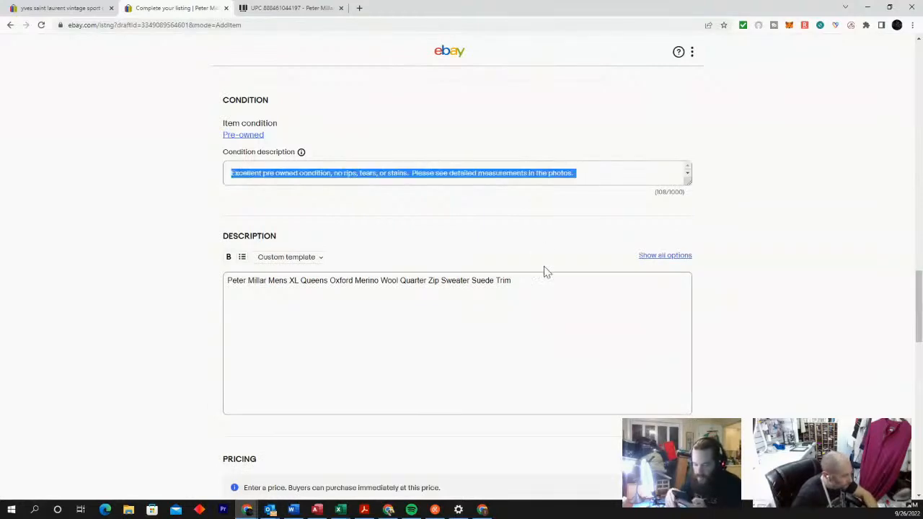
click(552, 311)
key(Return)
key(ctrl+v)
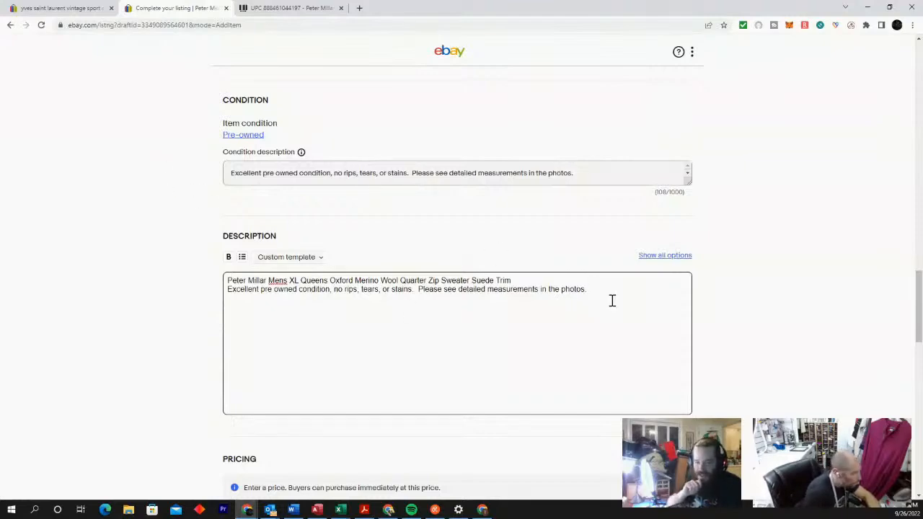
Search the sold eBay listings for "peter millar merino wool 1/4 zip" in Men's Clothing
scroll(755, 253, down, 3)
scroll(750, 254, down, 3)
click(262, 157)
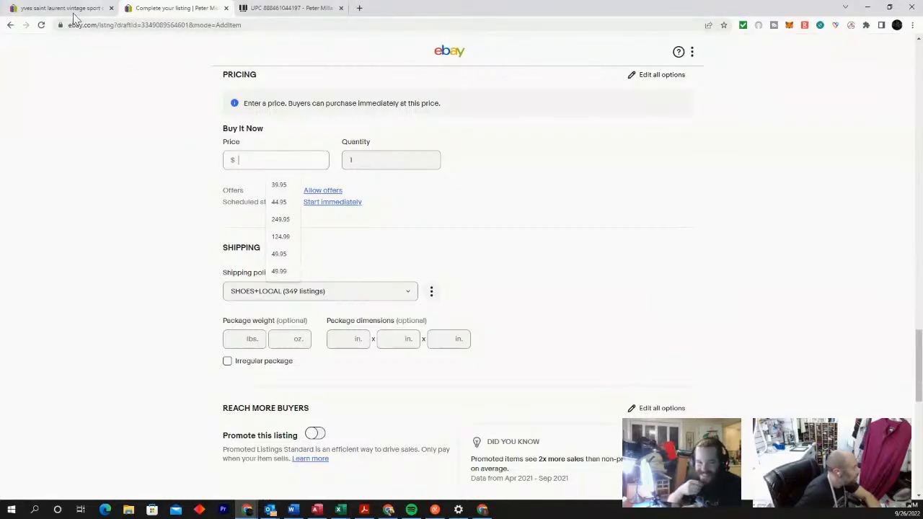
click(54, 10)
triple_click(268, 66)
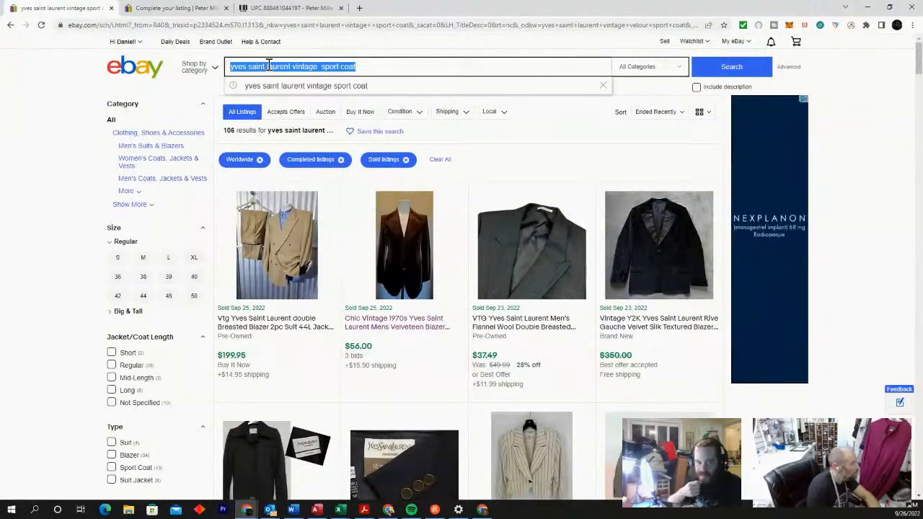
text(peter mi)
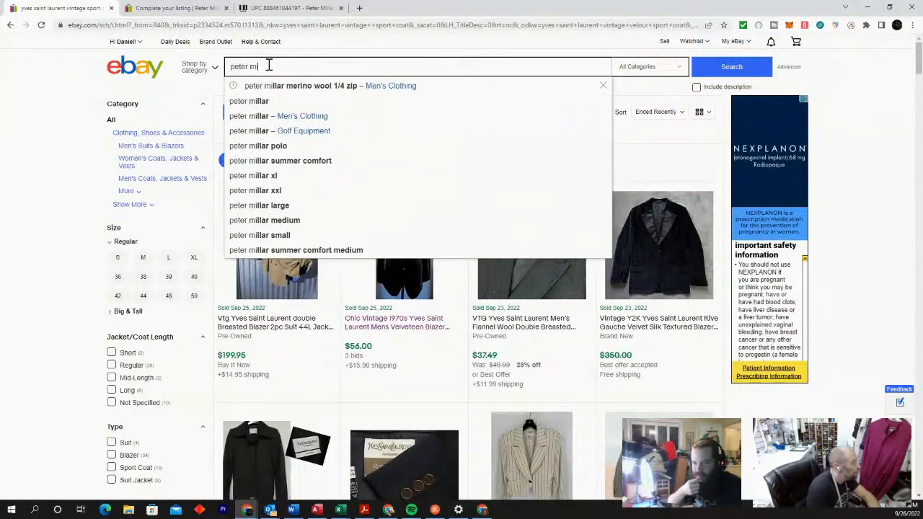
click(286, 92)
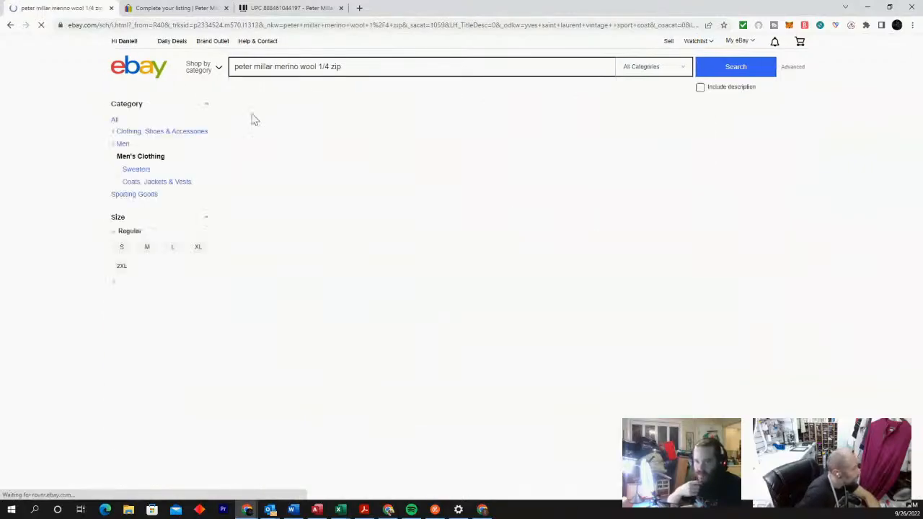
Examine the sold prices of comparable Peter Millar merino quarter-zip sweaters
scroll(115, 390, down, 4)
scroll(120, 361, down, 8)
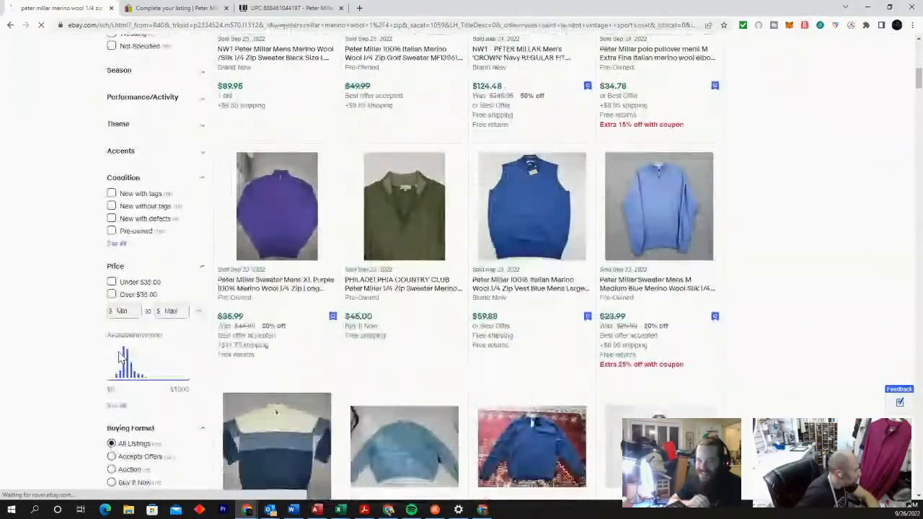
scroll(120, 320, down, 4)
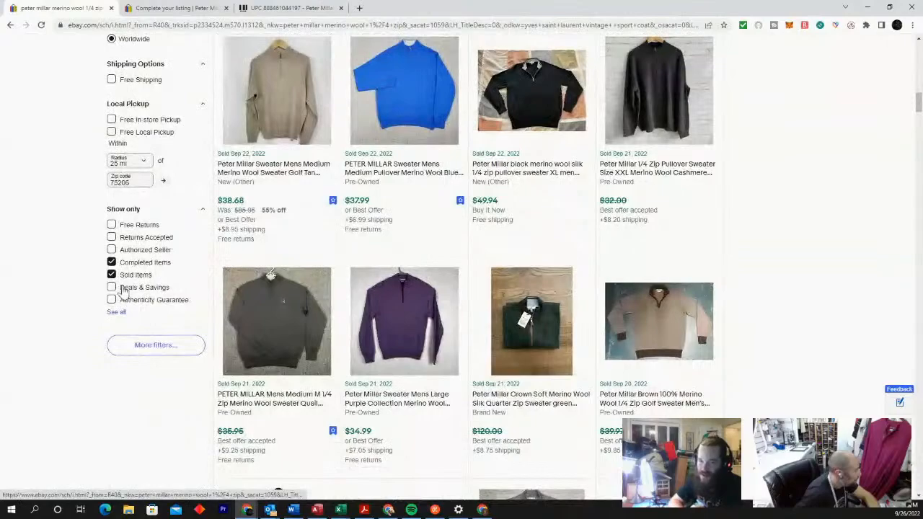
scroll(177, 328, up, 6)
scroll(184, 318, up, 10)
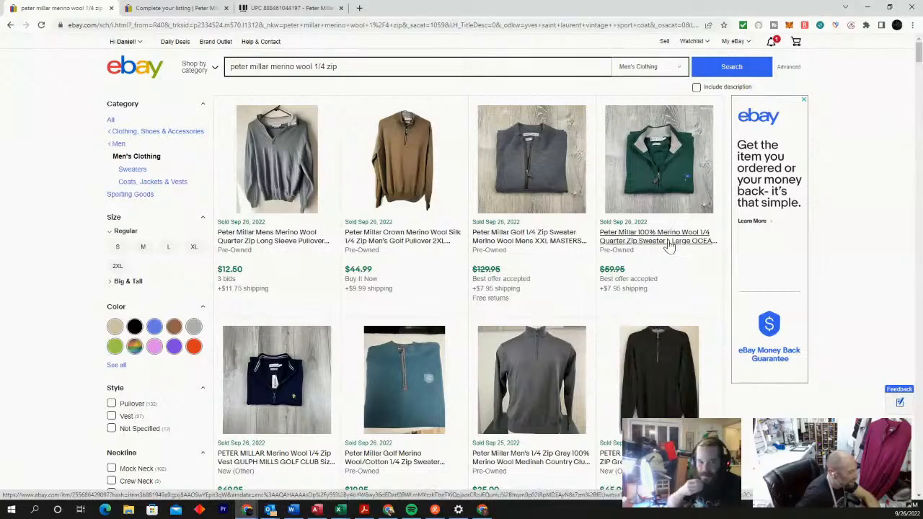
scroll(668, 257, down, 2)
scroll(668, 257, down, 4)
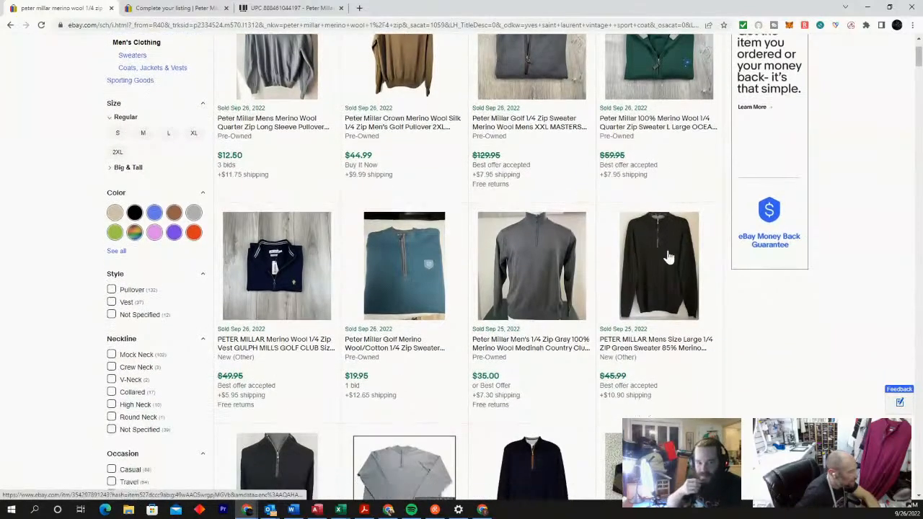
Set the sweater listing's Buy It Now price to $49.95 and its shipping policy to PRIORITY
click(182, 7)
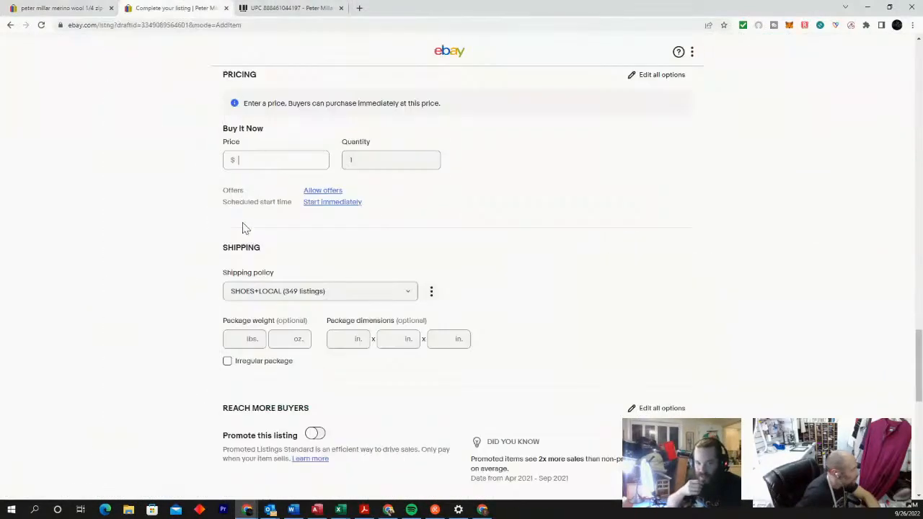
click(258, 158)
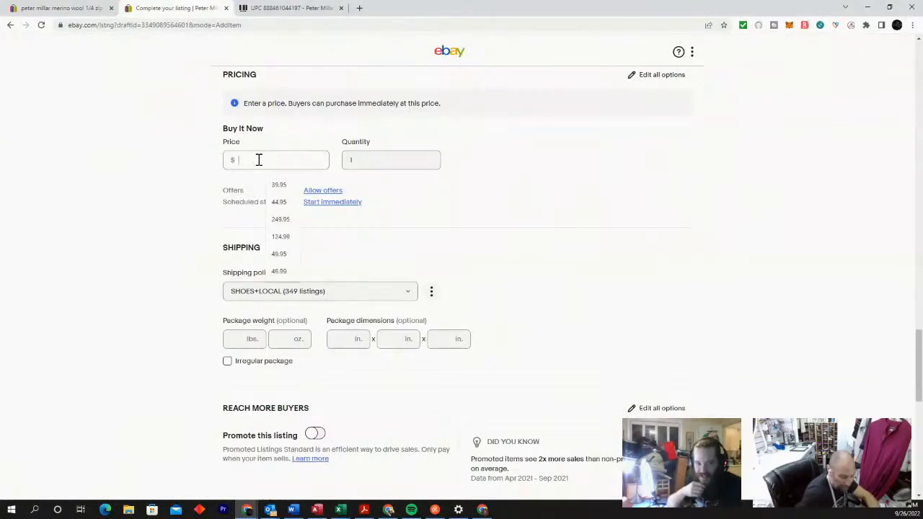
text(49.99)
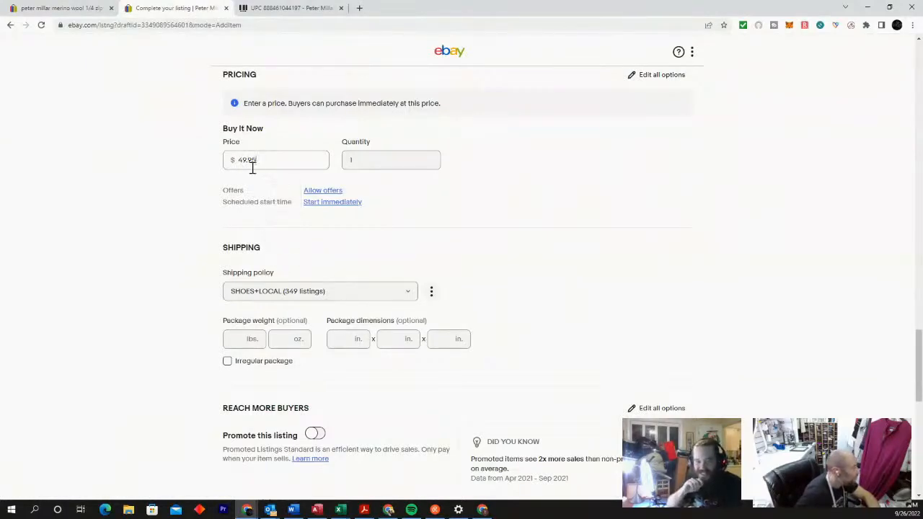
scroll(216, 202, down, 4)
scroll(204, 216, up, 1)
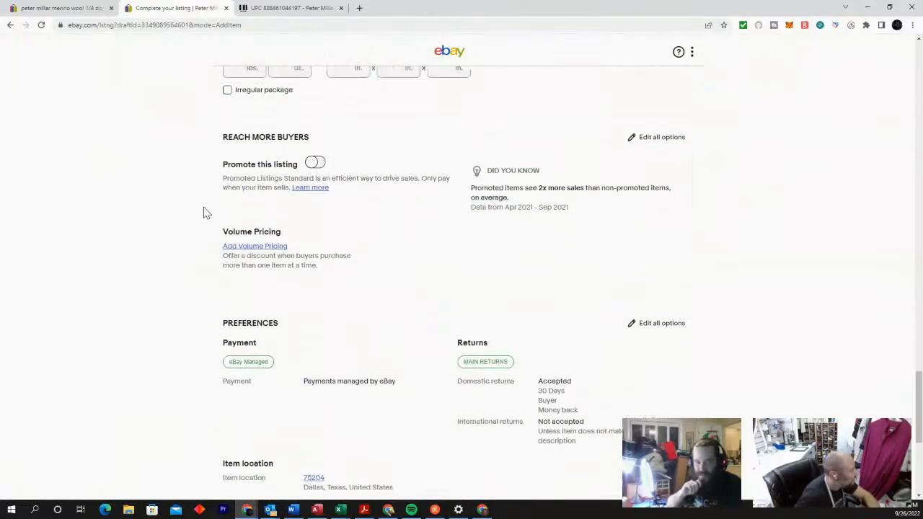
click(335, 100)
click(322, 136)
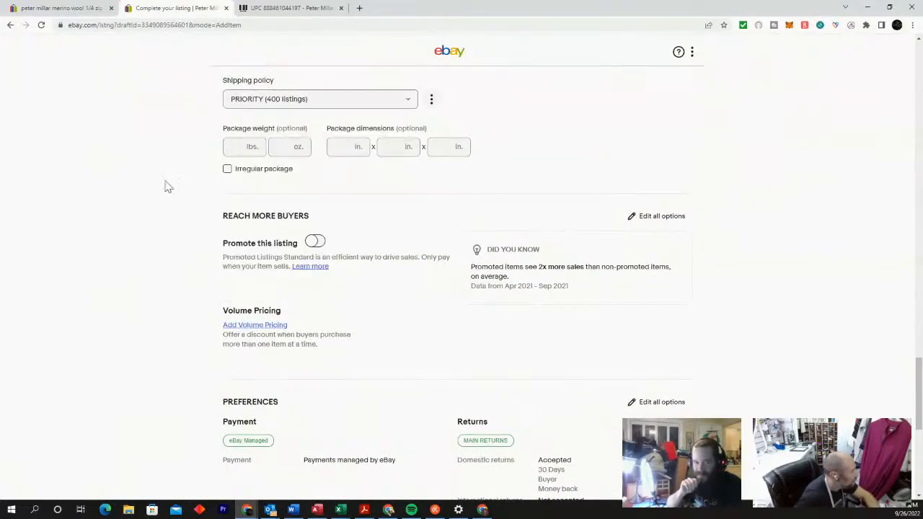
Save the sweater listing as a draft for later
scroll(180, 216, down, 2)
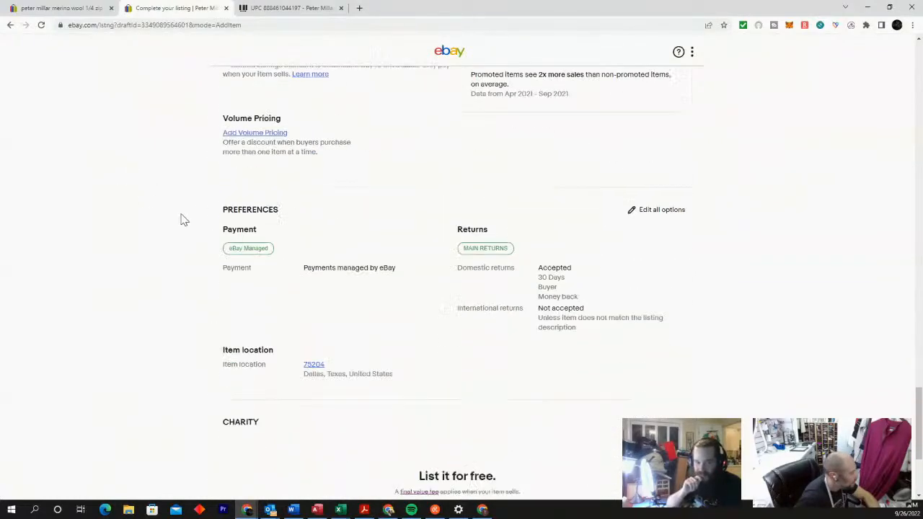
scroll(181, 220, down, 2)
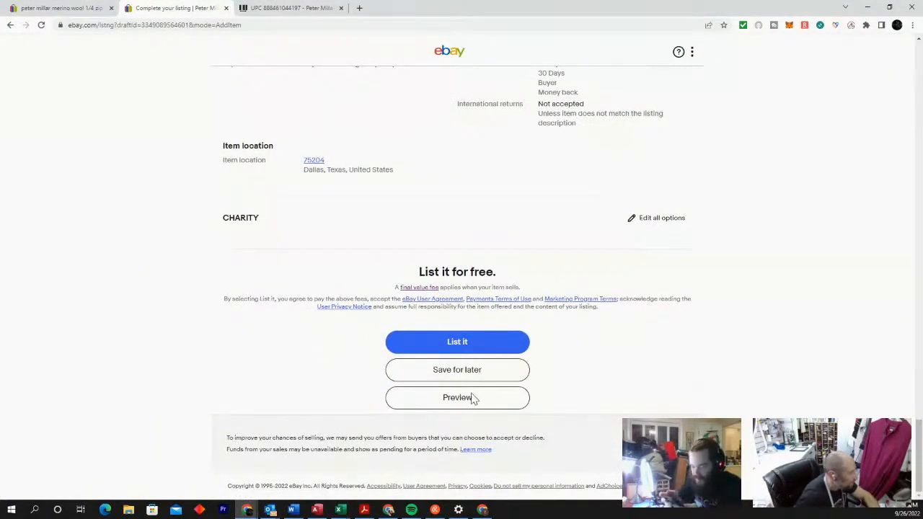
click(484, 373)
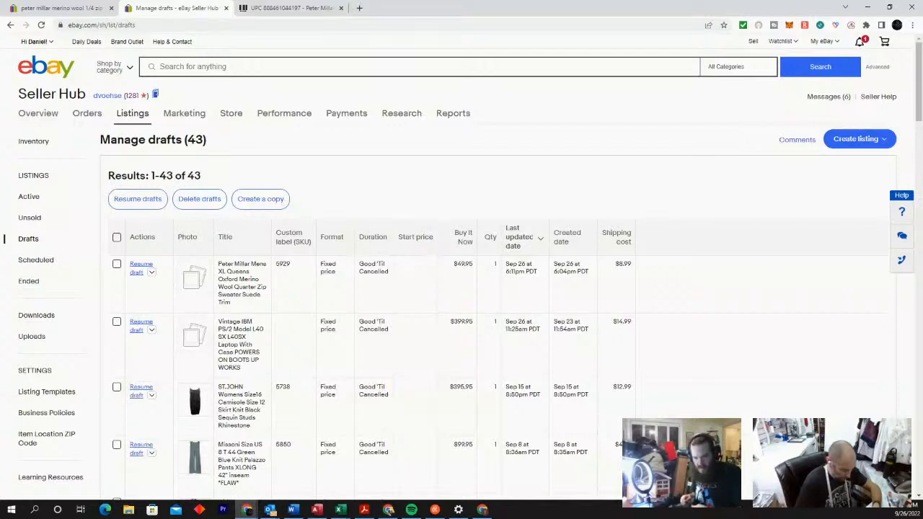
Resume the Peter Millar sweater draft and close the UPC lookup page
click(139, 267)
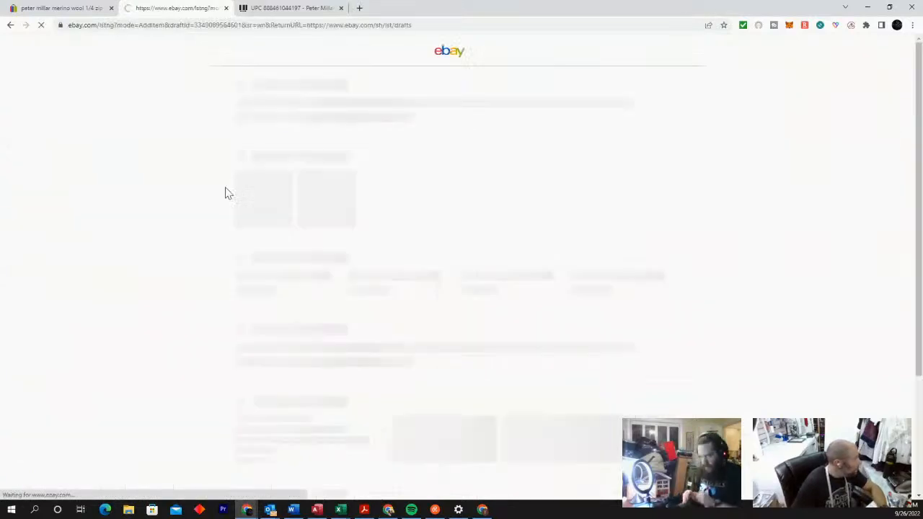
click(341, 8)
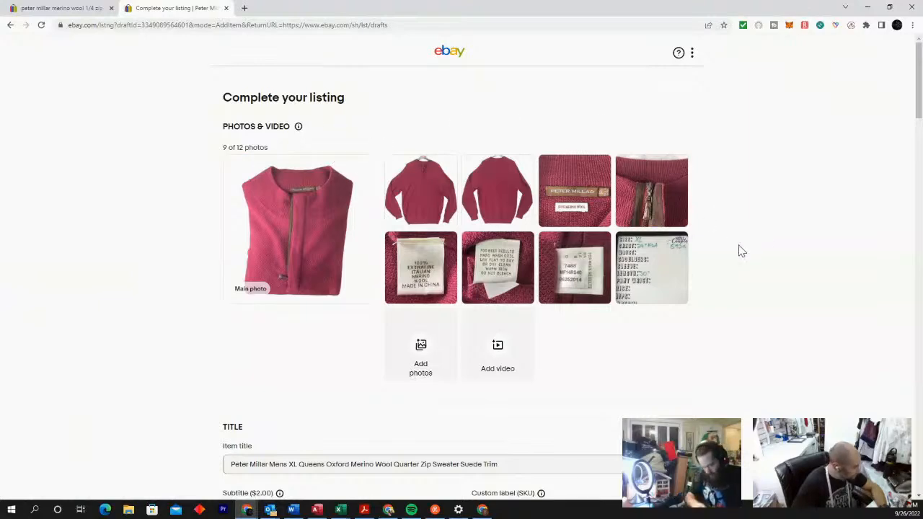
Check the sweater listing from its item specifics through shipping and returns, and publish it
scroll(744, 250, down, 12)
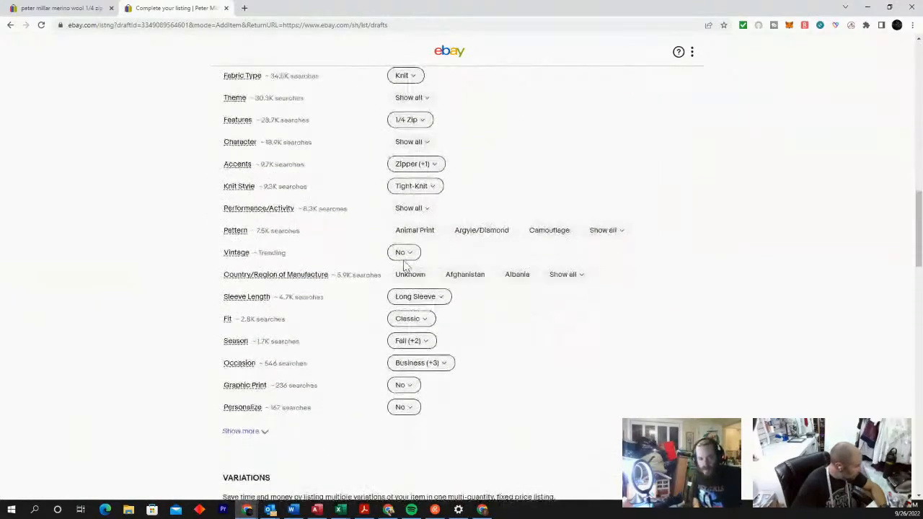
scroll(289, 244, down, 3)
scroll(285, 247, down, 6)
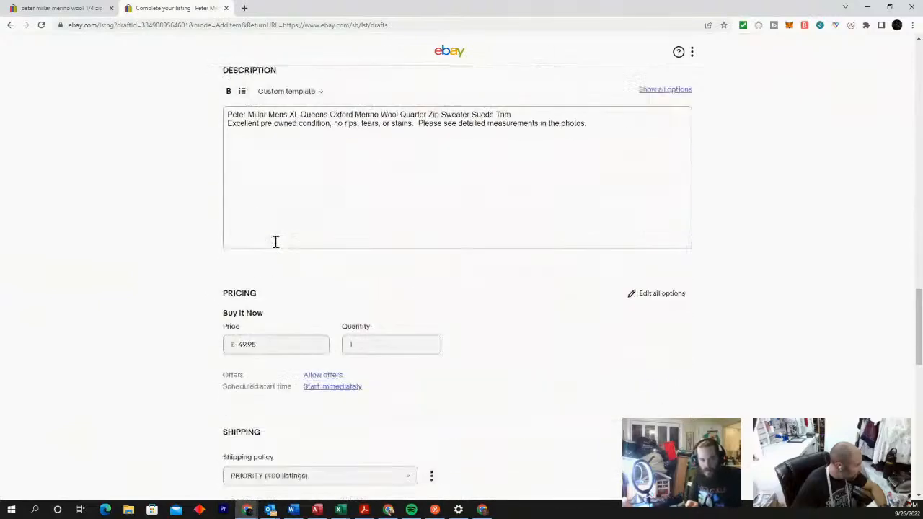
scroll(262, 270, down, 3)
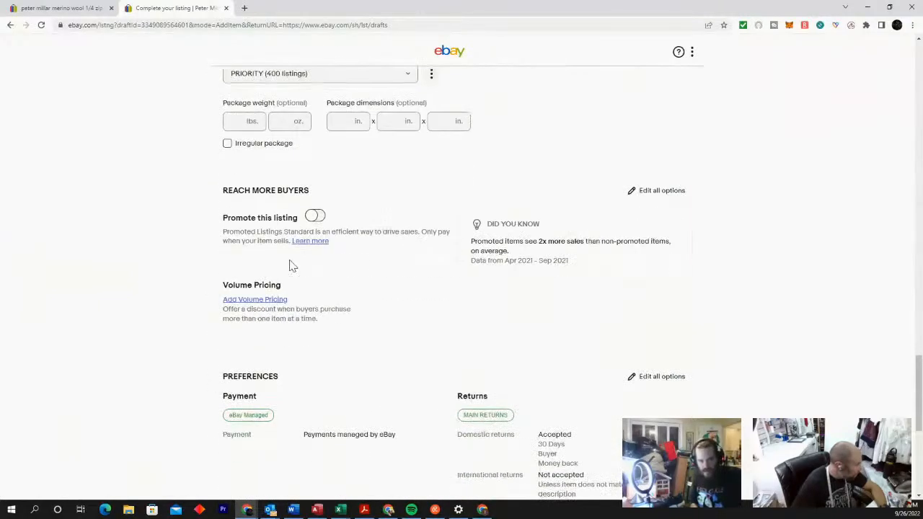
scroll(399, 221, down, 2)
scroll(303, 202, down, 3)
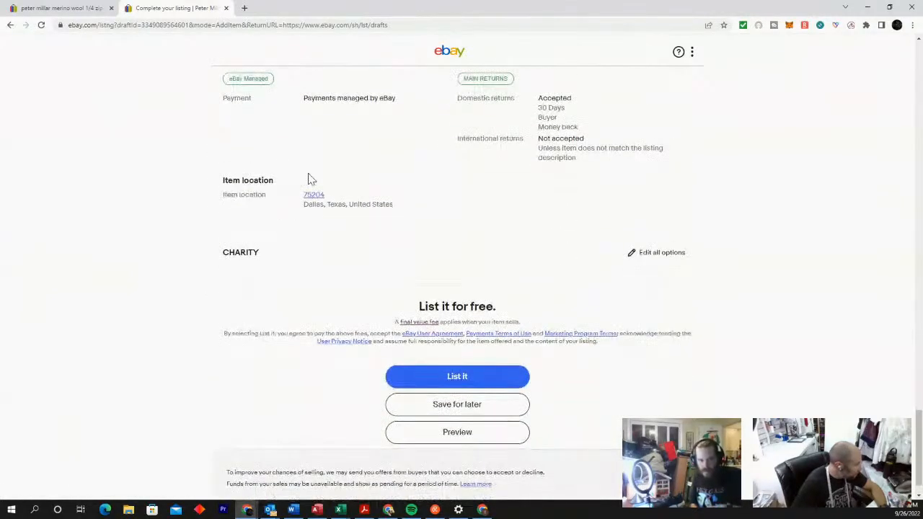
click(460, 380)
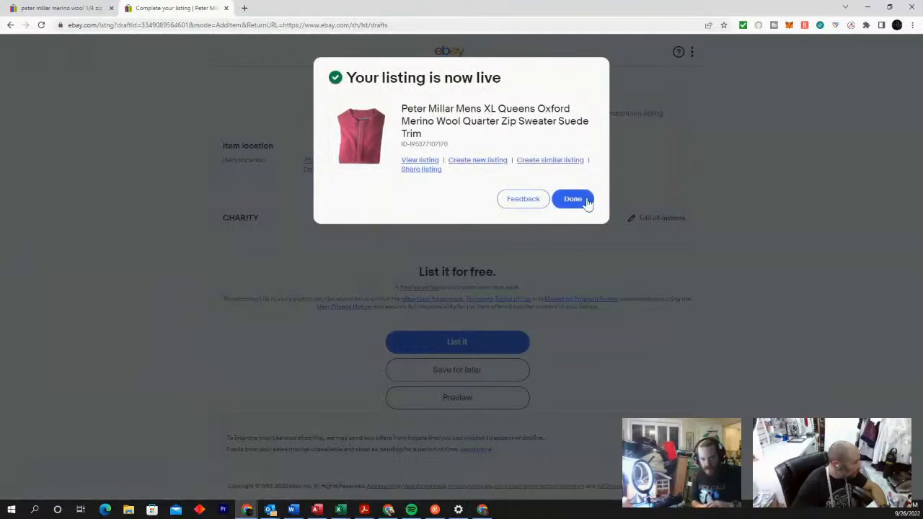
click(586, 202)
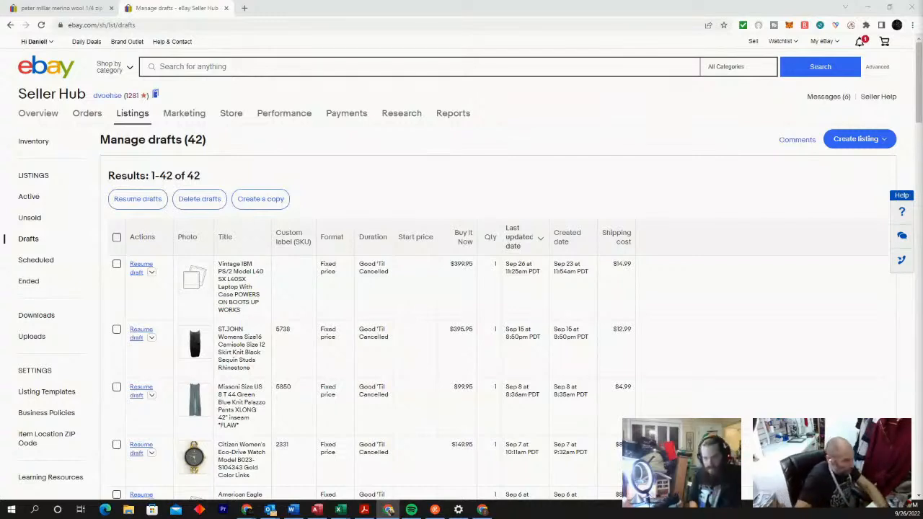
Search eBay for "burberry brit quarter zip"
click(267, 66)
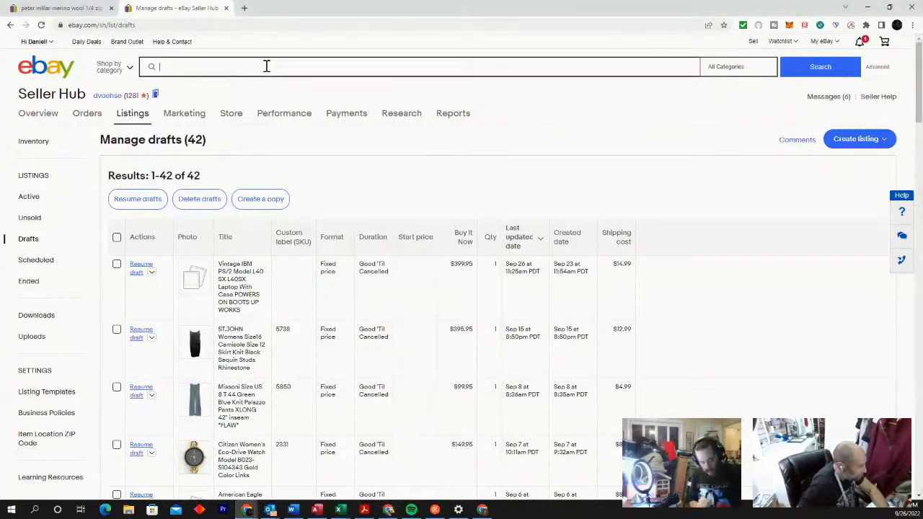
text(bu)
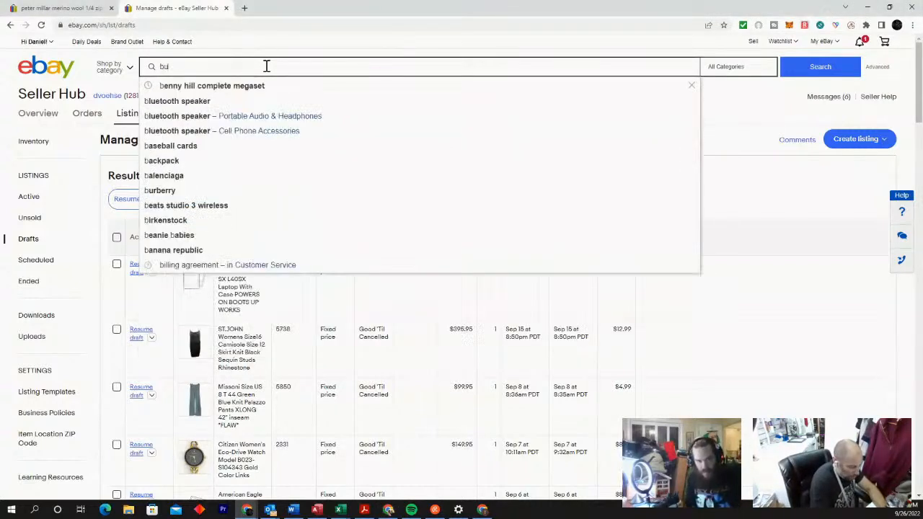
text(rberry brit)
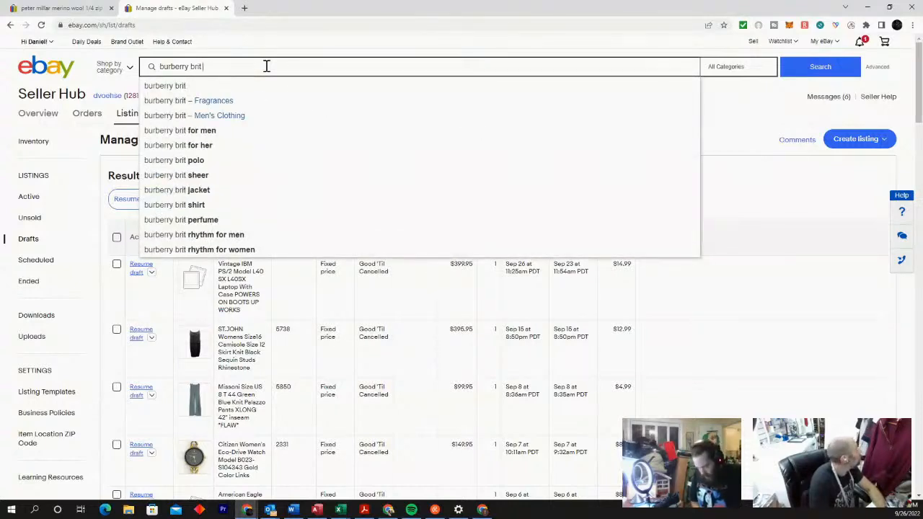
text( quar)
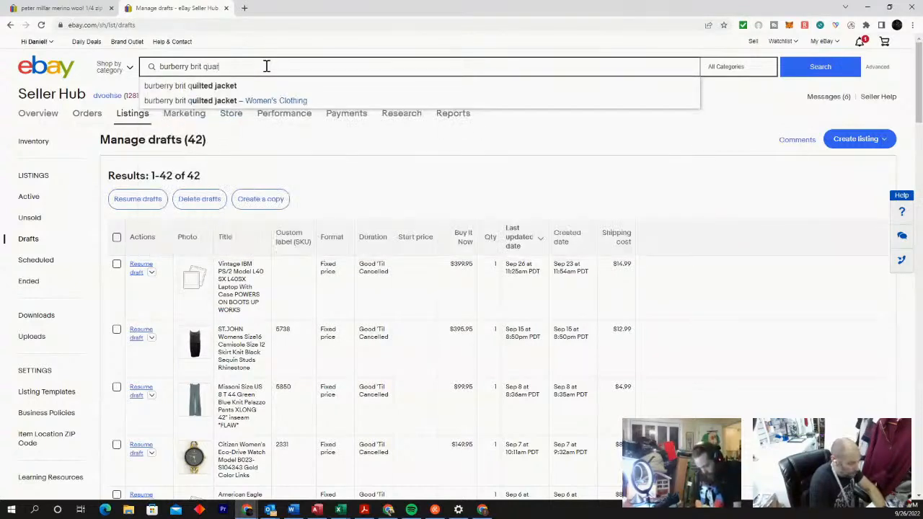
text(ter zip)
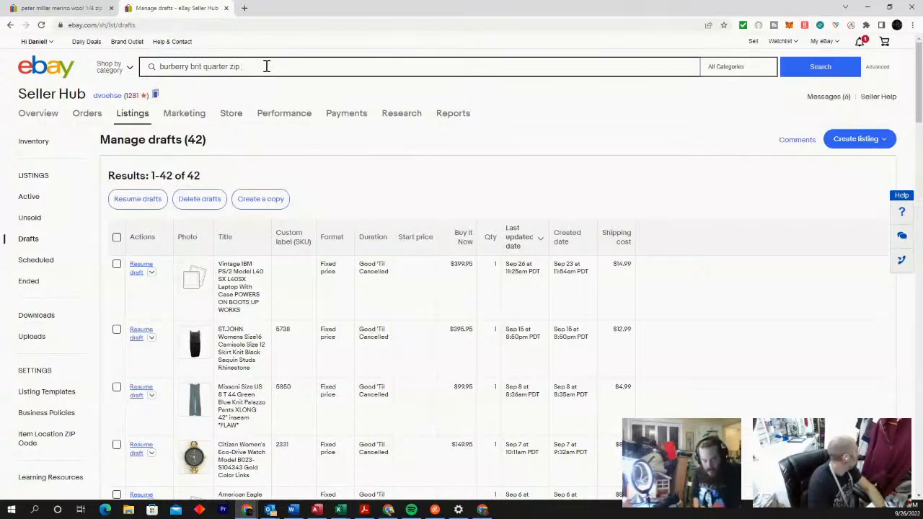
key(Return)
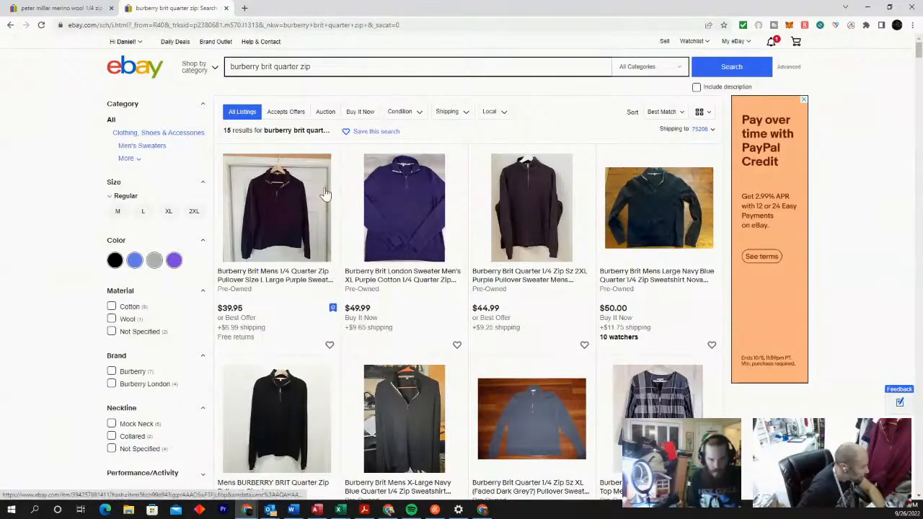
Limit the Burberry Brit quarter-zip search results to sold items
scroll(344, 208, down, 1)
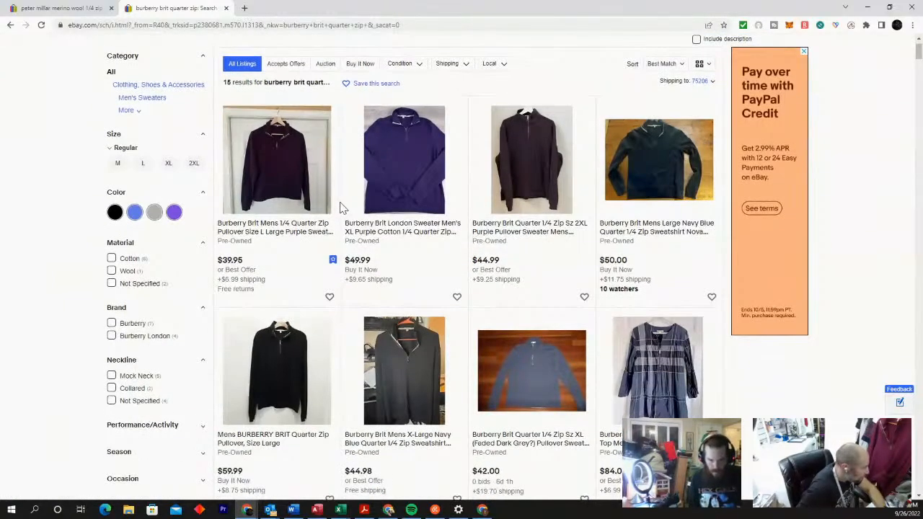
scroll(344, 208, down, 5)
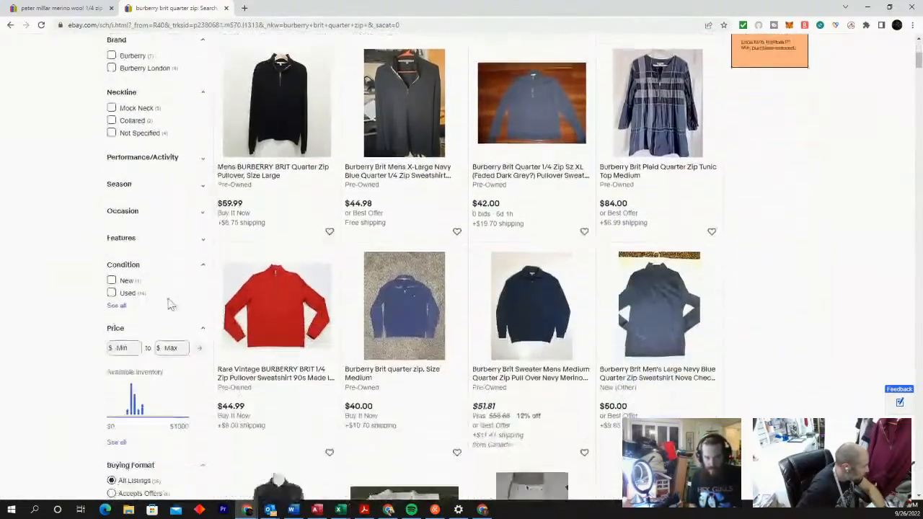
scroll(170, 305, down, 7)
scroll(132, 349, down, 3)
click(126, 388)
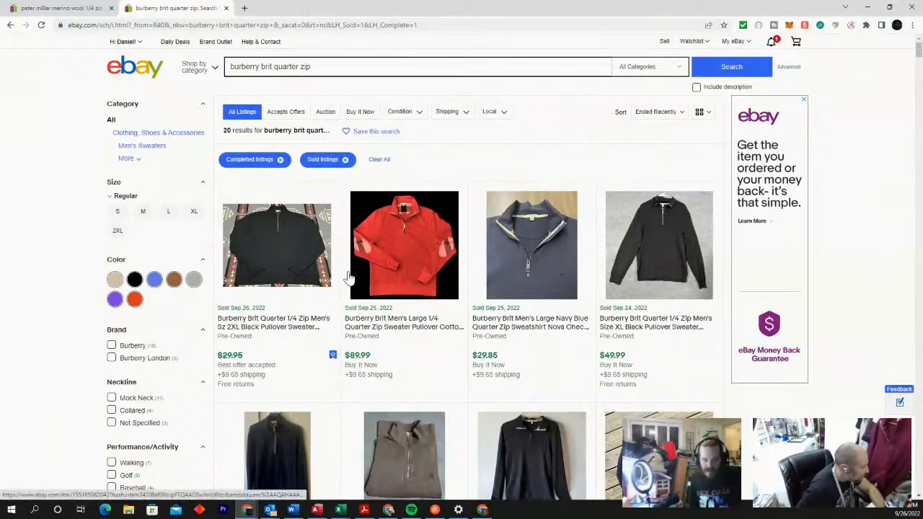
Examine the sold Burberry Brit quarter-zip listings for comparable styles, sizes, sale prices and shipping charges
scroll(361, 260, down, 1)
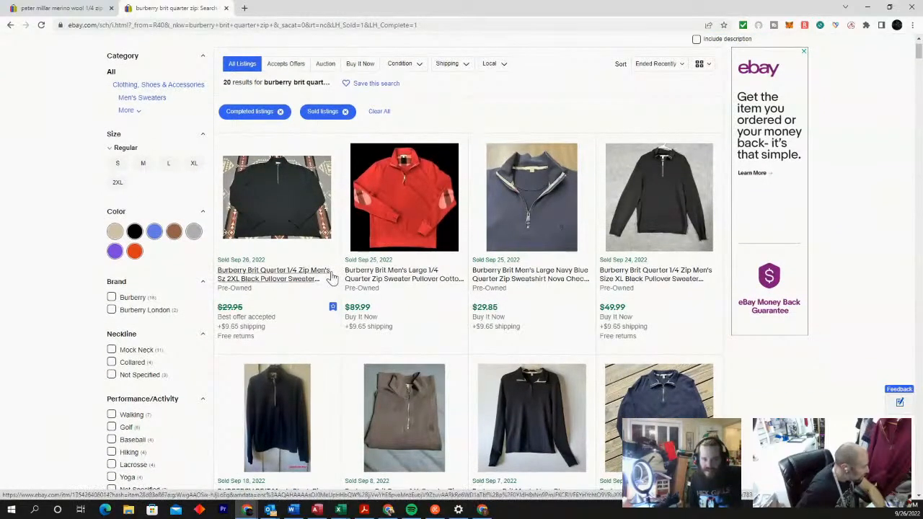
scroll(330, 275, down, 2)
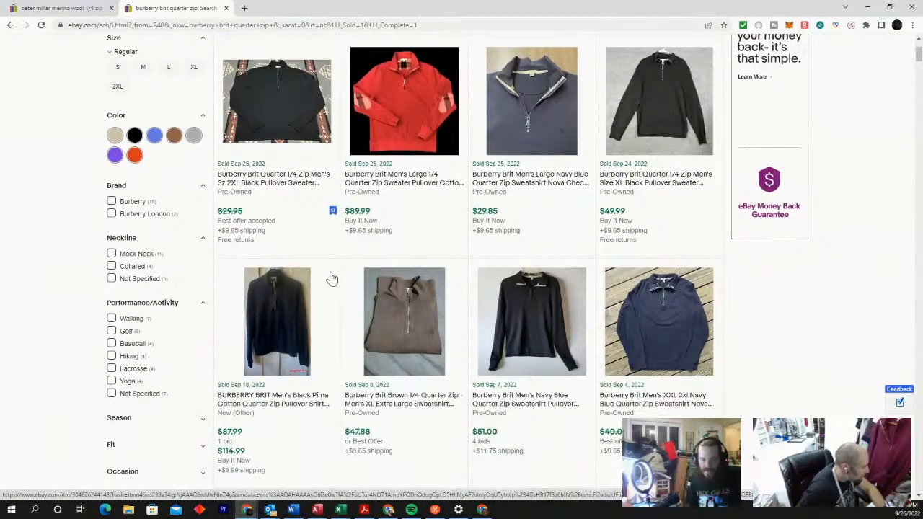
scroll(332, 278, down, 5)
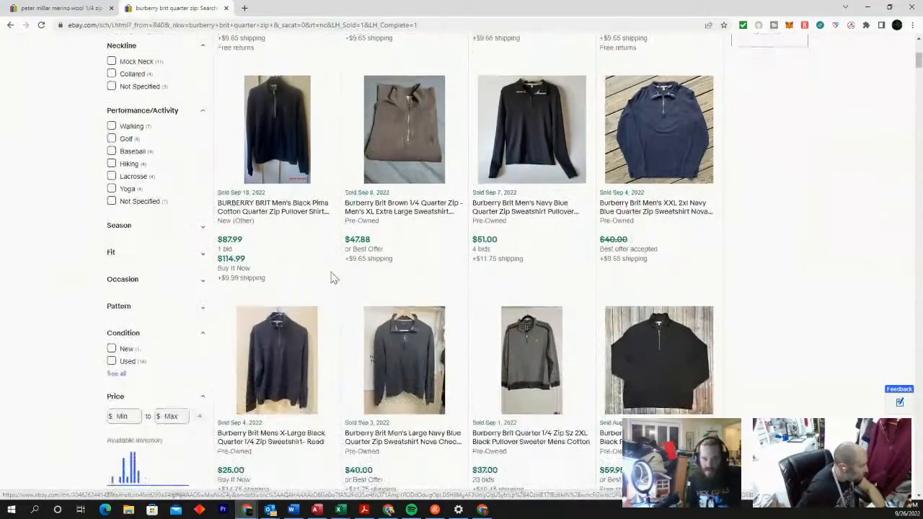
scroll(332, 279, down, 3)
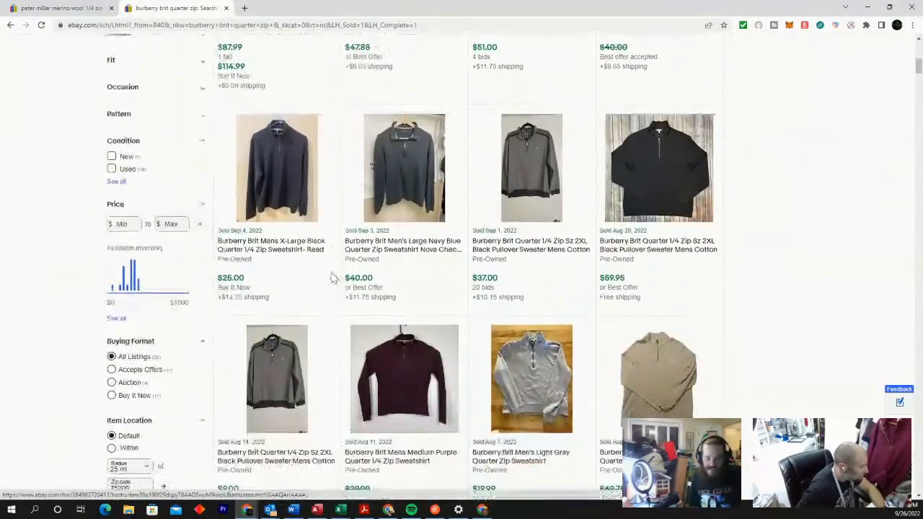
scroll(332, 278, down, 1)
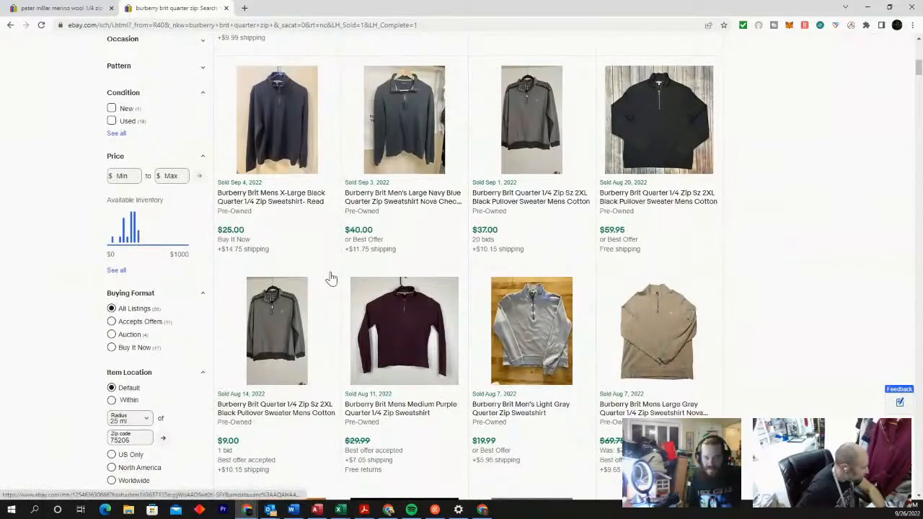
scroll(331, 278, up, 9)
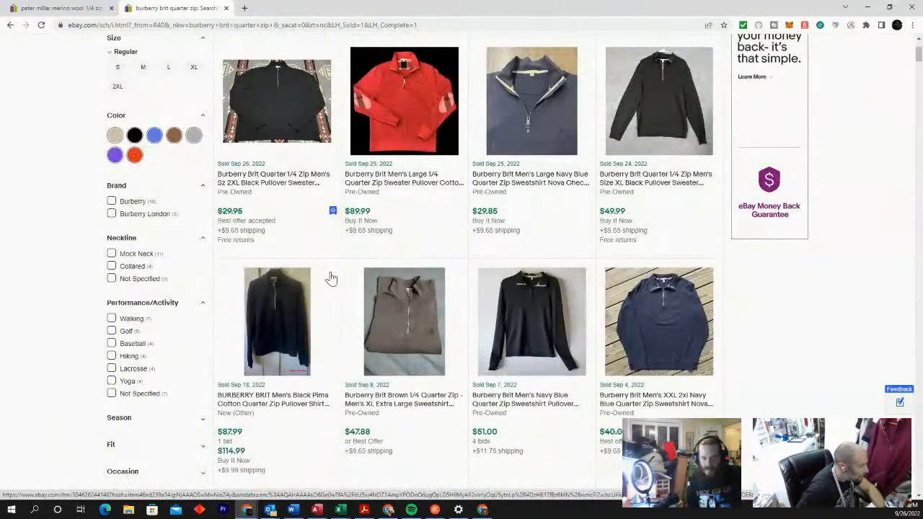
scroll(331, 278, up, 3)
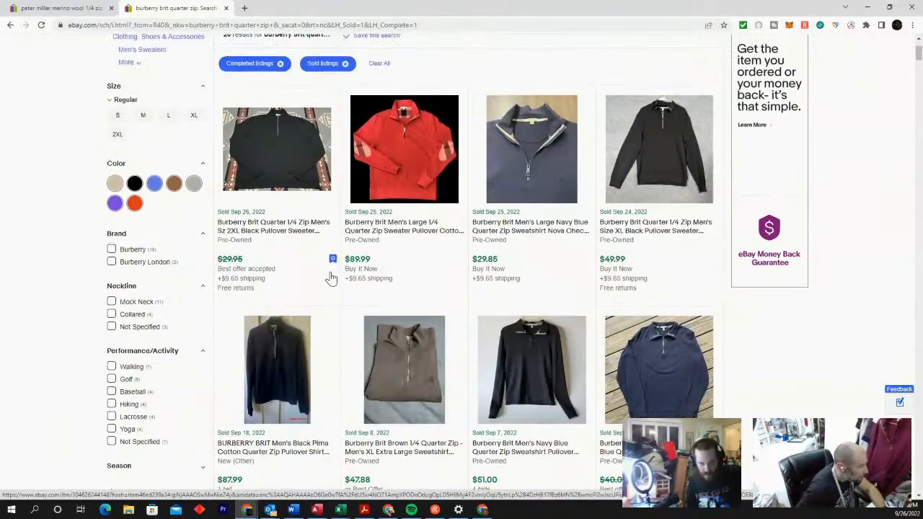
scroll(473, 253, down, 10)
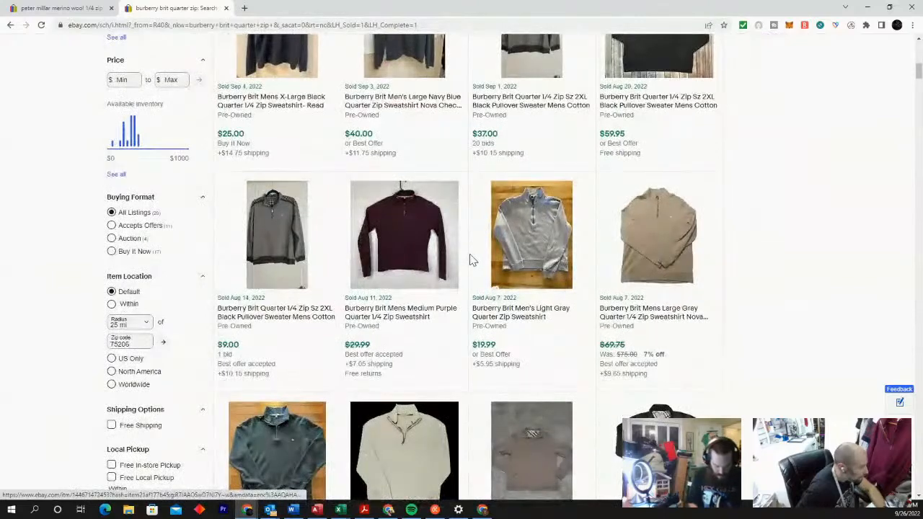
scroll(468, 264, down, 1)
scroll(468, 264, down, 2)
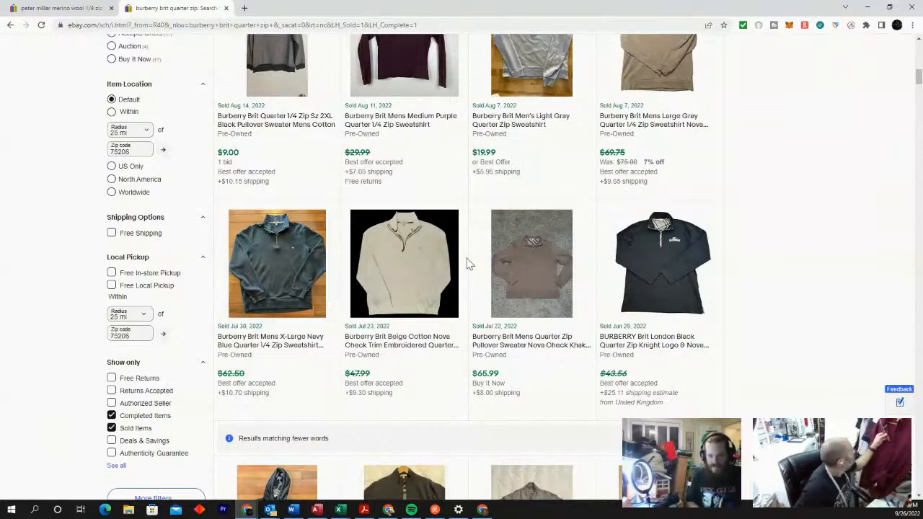
scroll(450, 274, down, 2)
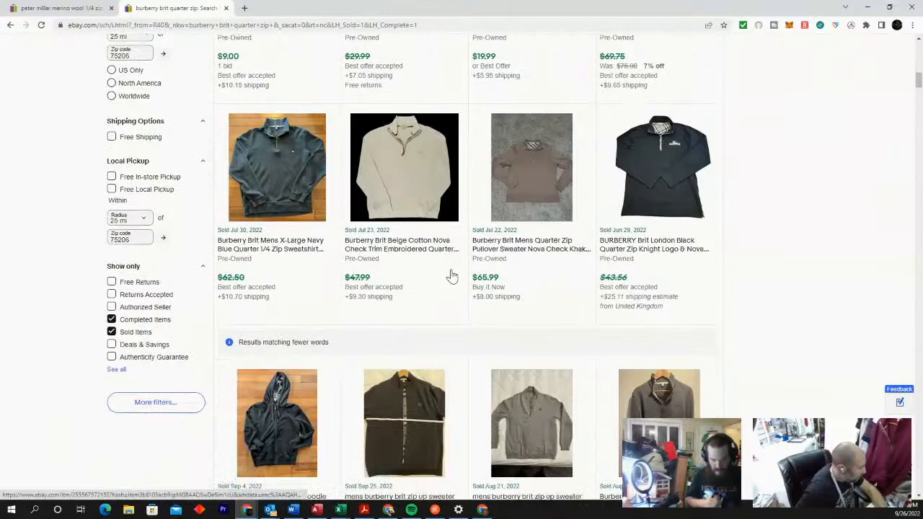
scroll(451, 275, up, 3)
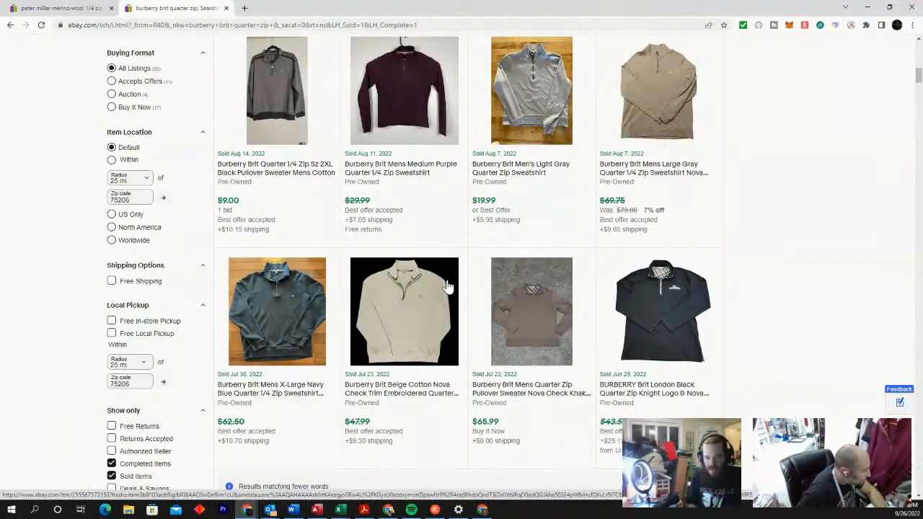
Open the sold men's khaki Nova Check quarter-zip sweater and start a similar listing from it
click(553, 346)
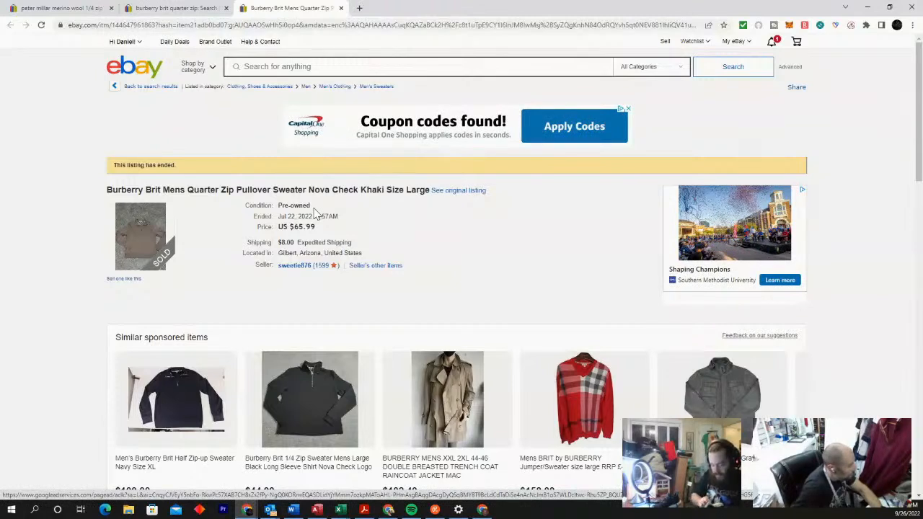
click(138, 280)
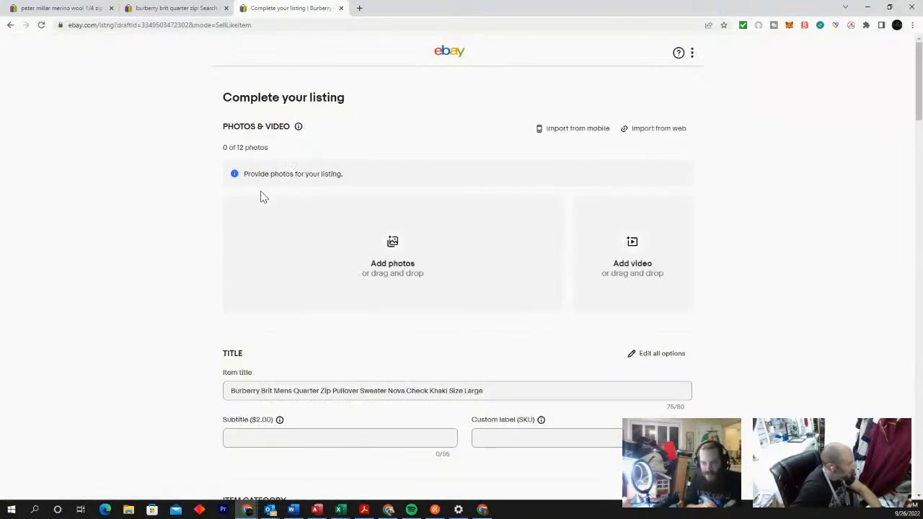
scroll(238, 192, down, 3)
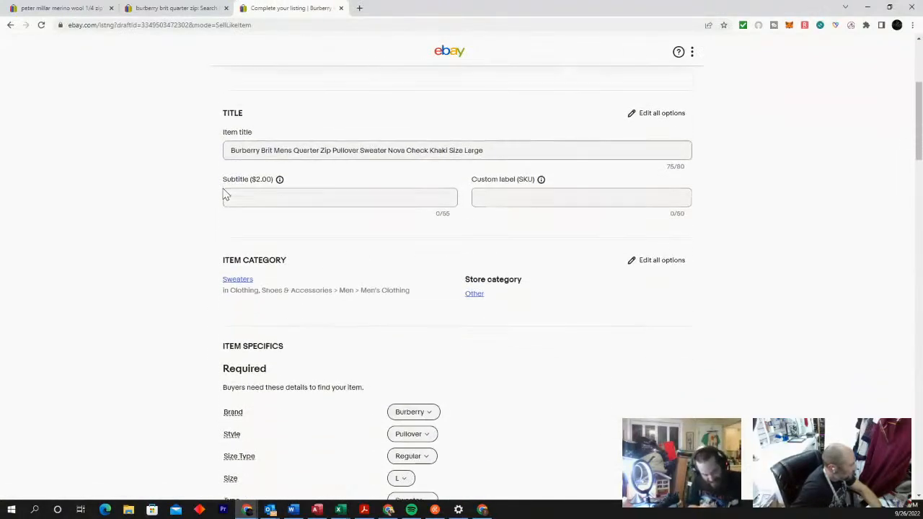
Remove "Size Large" from the end of the item title and insert "Size XL" after "Mens"
scroll(224, 194, up, 2)
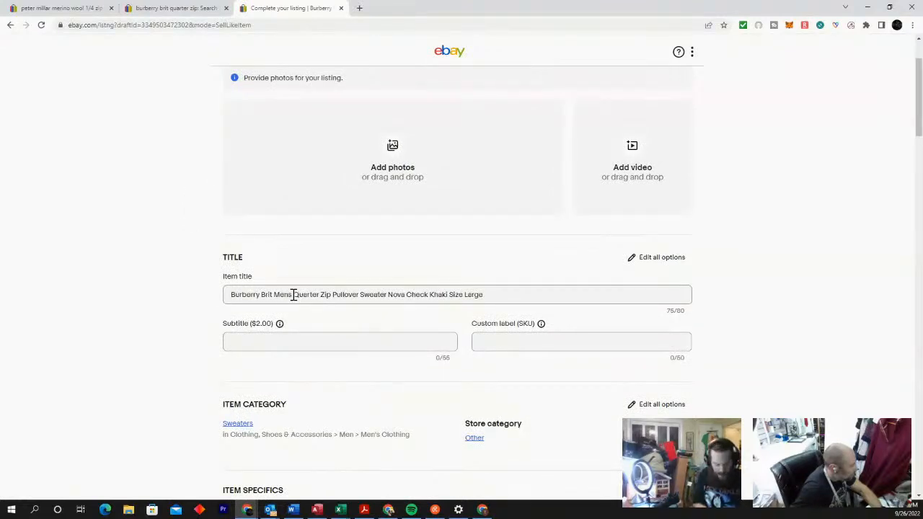
drag(448, 295, 630, 298)
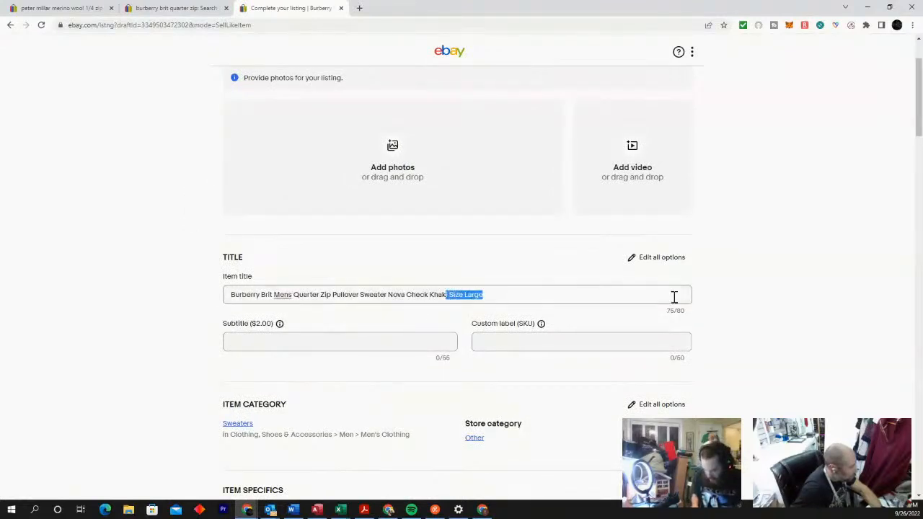
key(BackSpace)
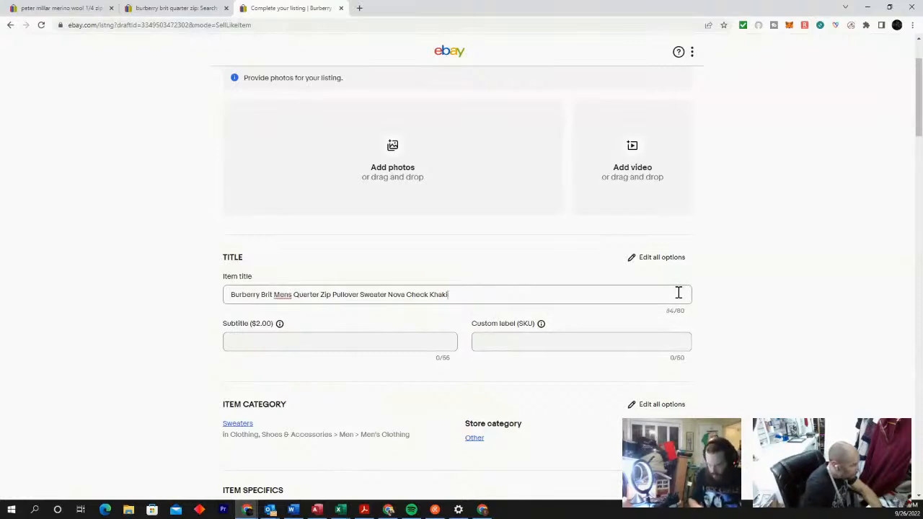
click(296, 297)
text(Size )
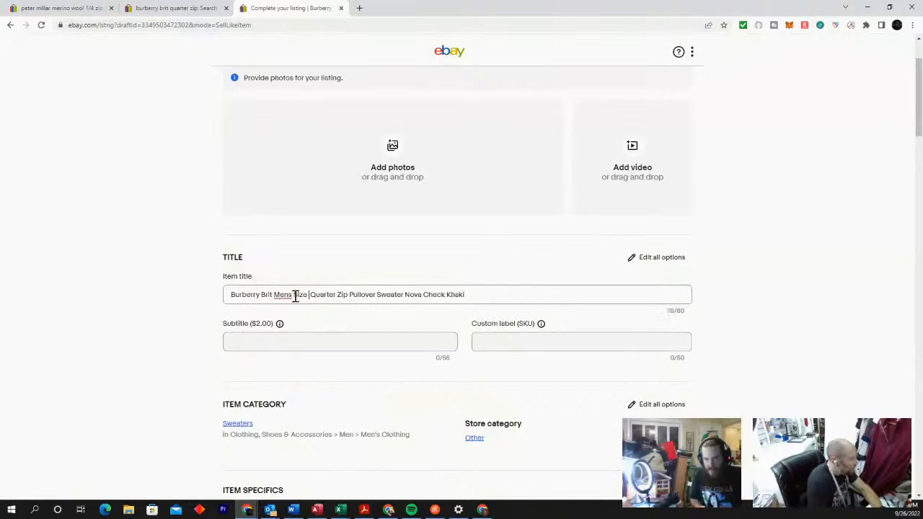
text(XL)
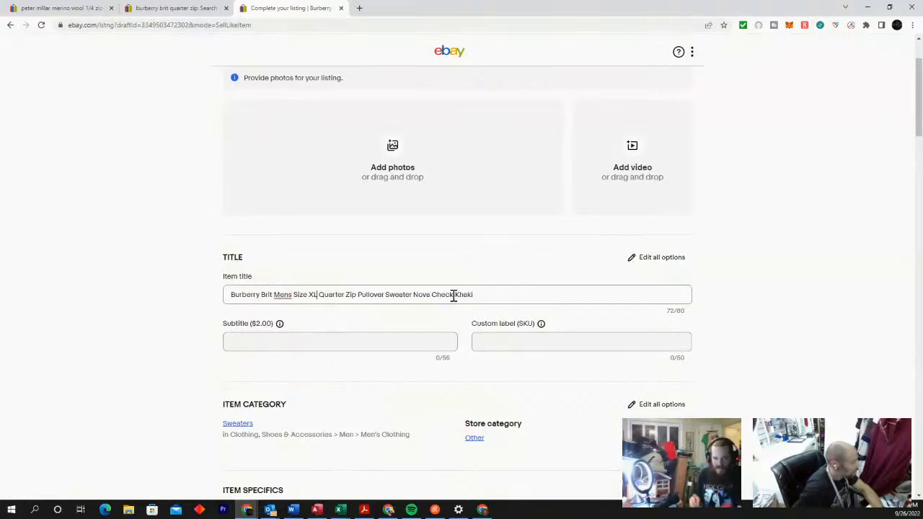
Replace "Khaki" with "Trim" in the item title and insert "Burgundy" before "Nova Check"
click(413, 294)
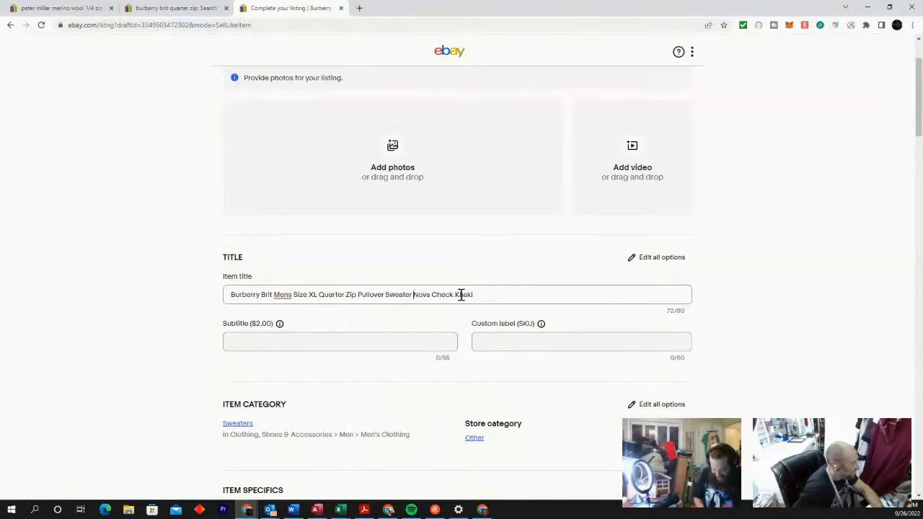
double_click(456, 295)
key(BackSpace)
key(BackSpace)
text(Trim)
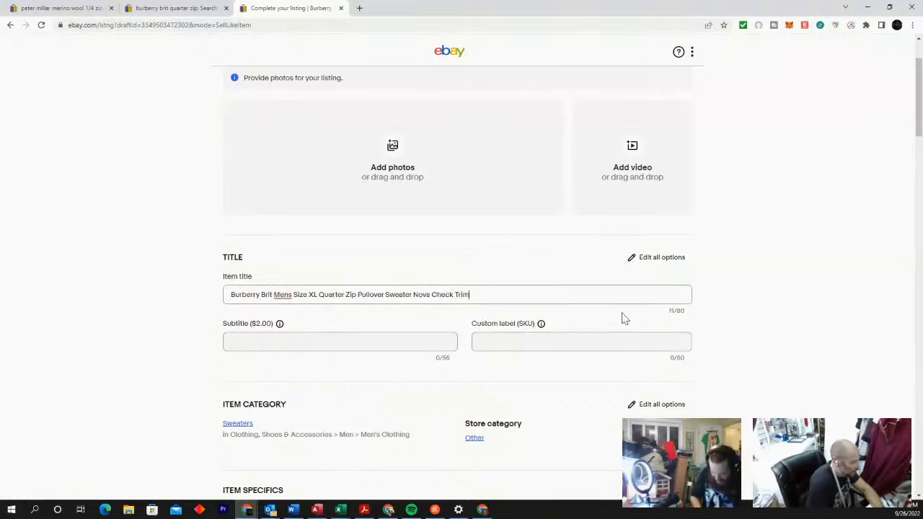
click(414, 296)
text(Burgundy)
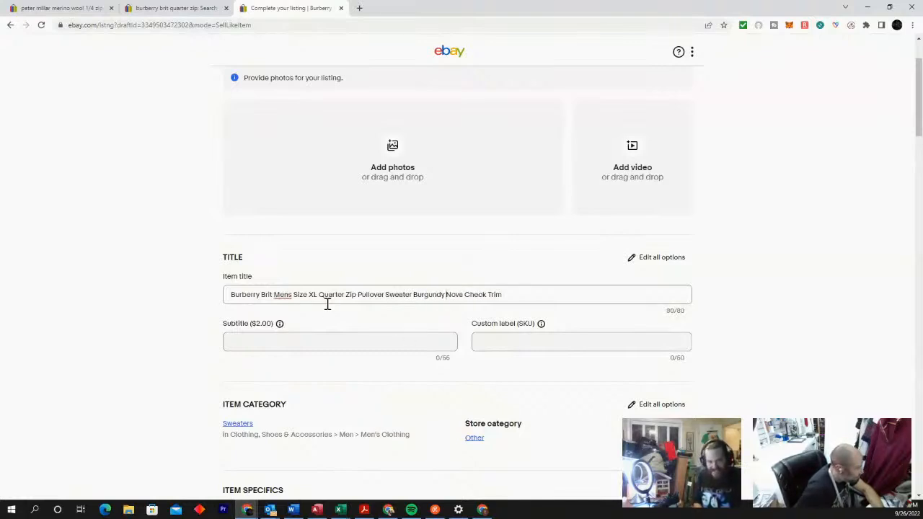
Set the Burberry sweater listing's custom label (SKU) to 5930
click(540, 342)
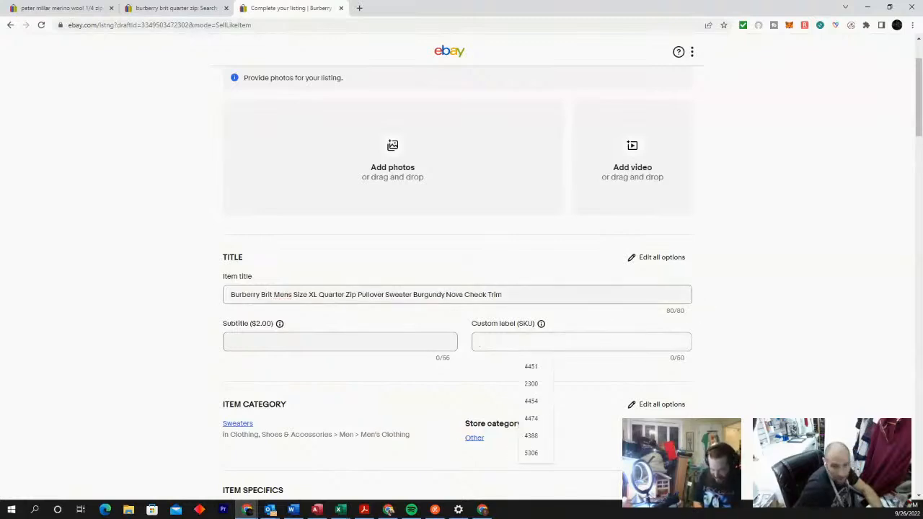
text(5930)
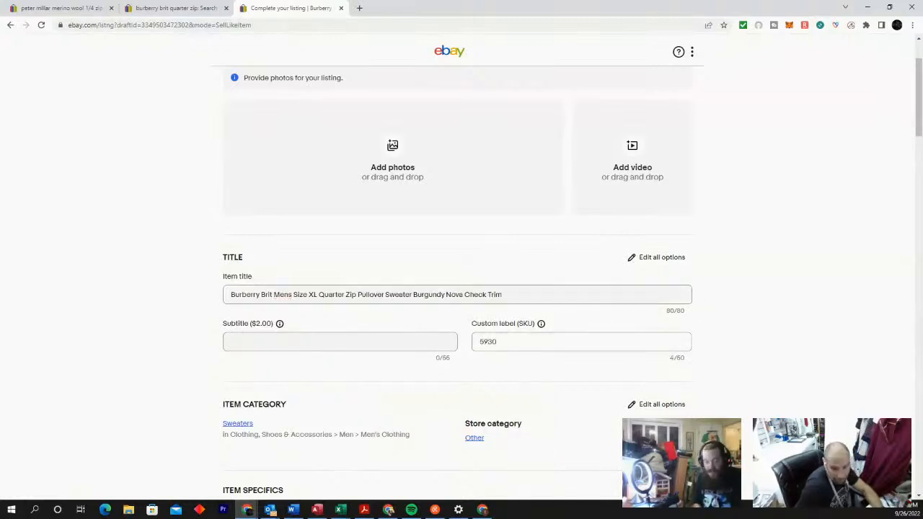
key(alt+Tab)
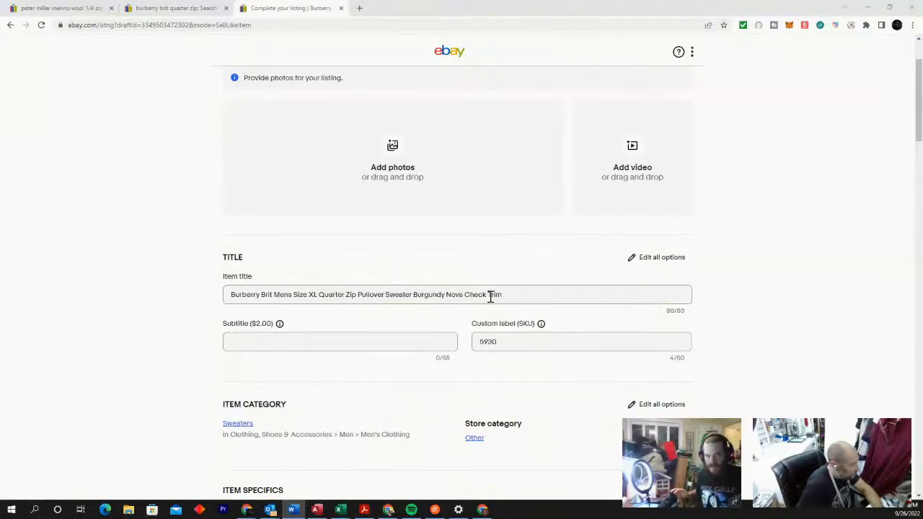
click(544, 295)
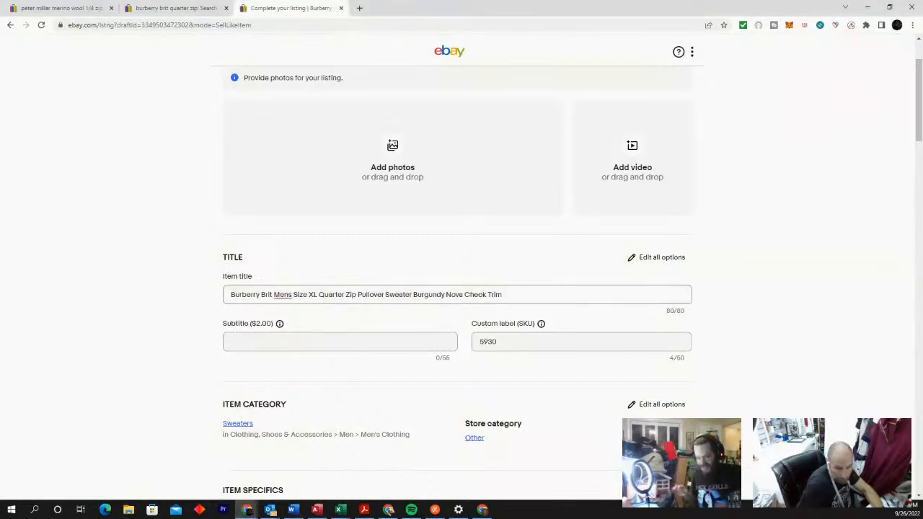
key(alt+Tab)
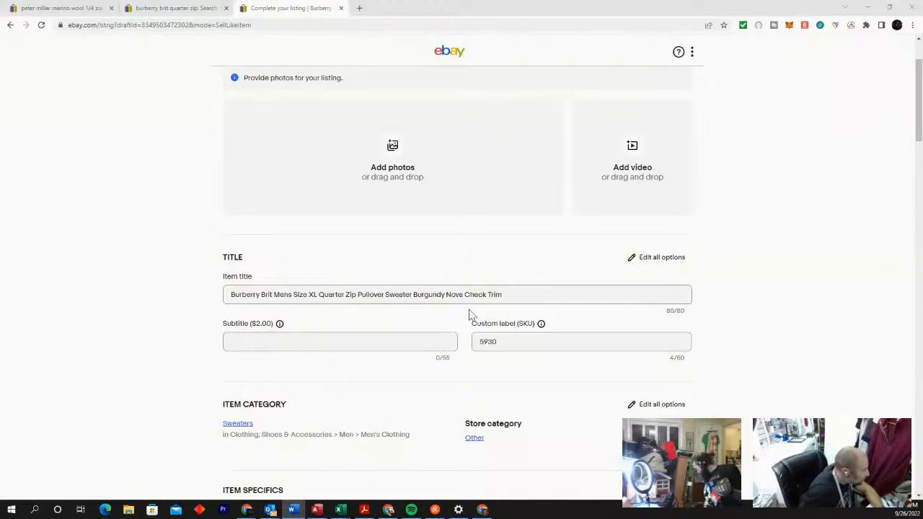
Remove "Burgundy" from the item title and add "*FLAWED" at its end
drag(414, 295, 447, 302)
key(BackSpace)
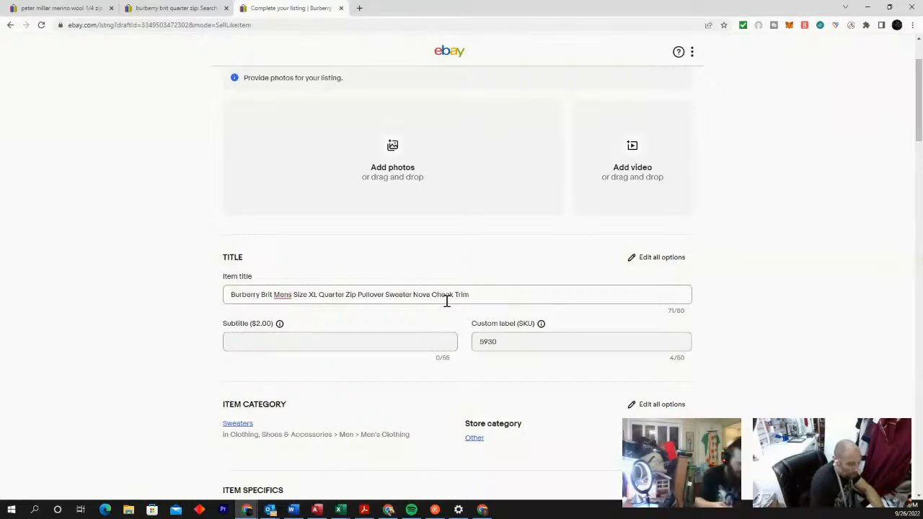
text(FLAWED)
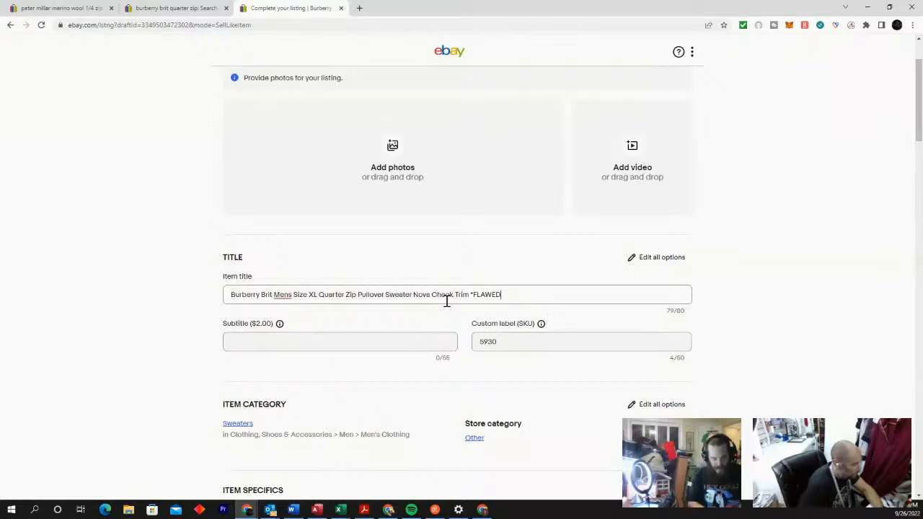
Change the Size in the required item specifics to XL
scroll(447, 311, down, 3)
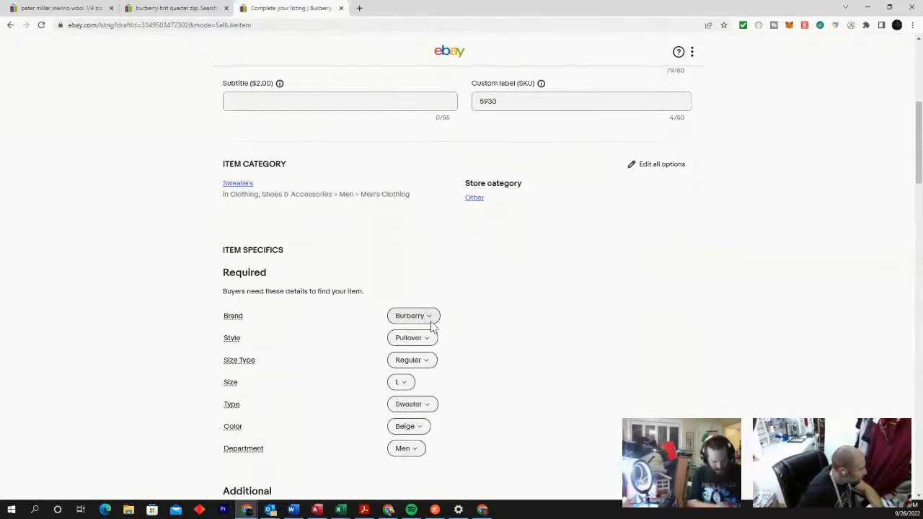
scroll(447, 335, down, 3)
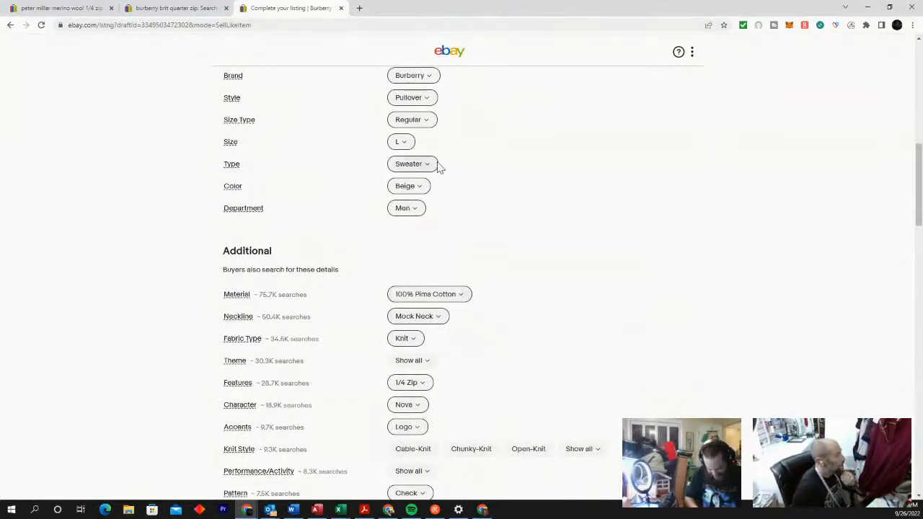
scroll(440, 172, up, 1)
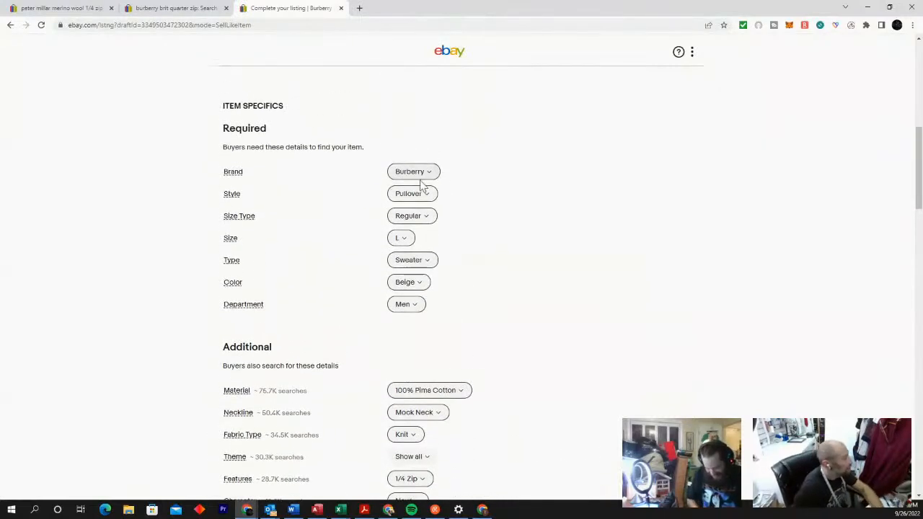
click(407, 239)
click(411, 439)
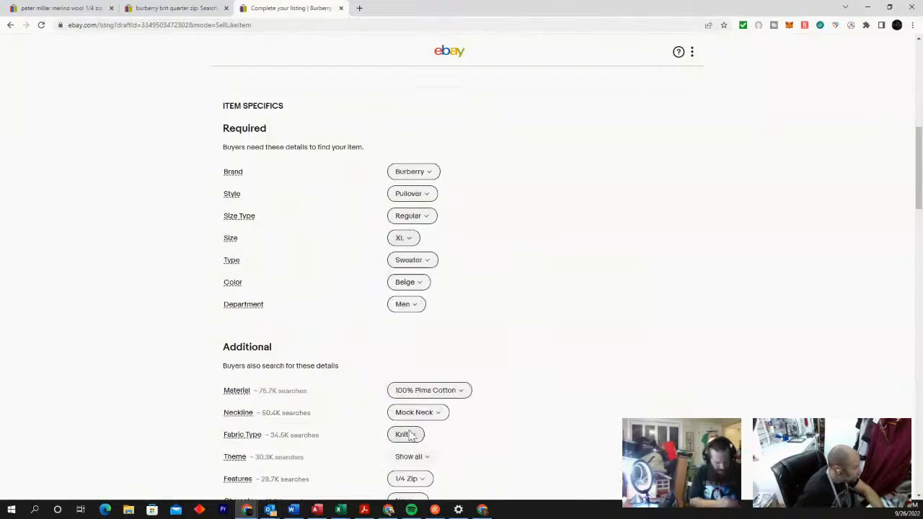
Set the sweater's Color in the item specifics to Purple
scroll(432, 256, down, 1)
click(402, 236)
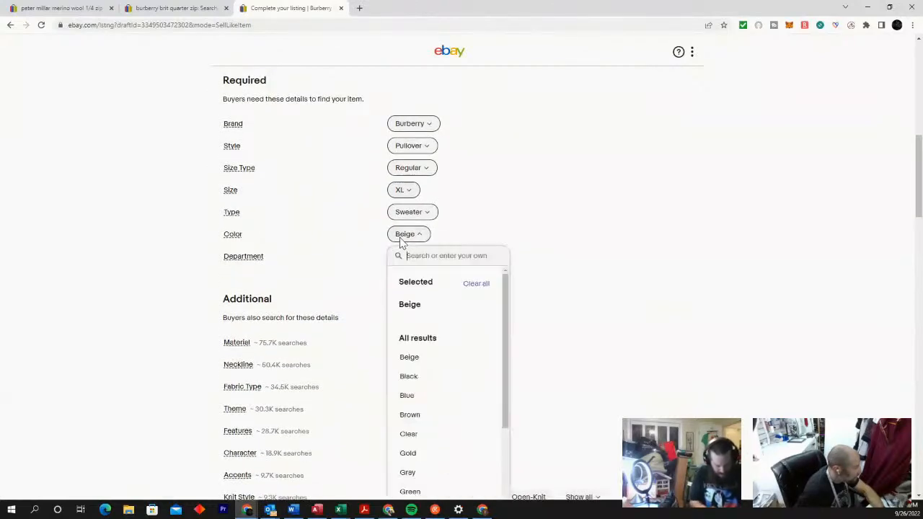
scroll(422, 379, down, 5)
scroll(424, 383, down, 1)
click(421, 343)
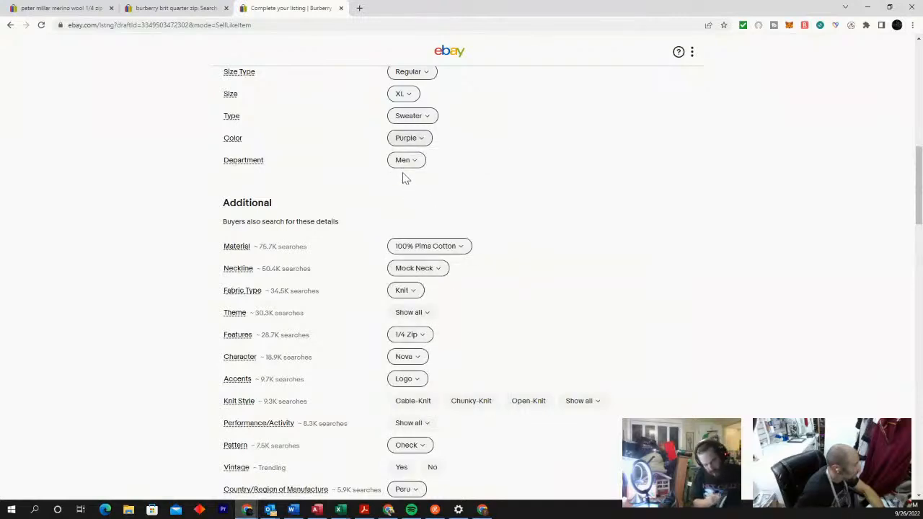
Replace the Material item specific with Cotton
scroll(425, 218, down, 1)
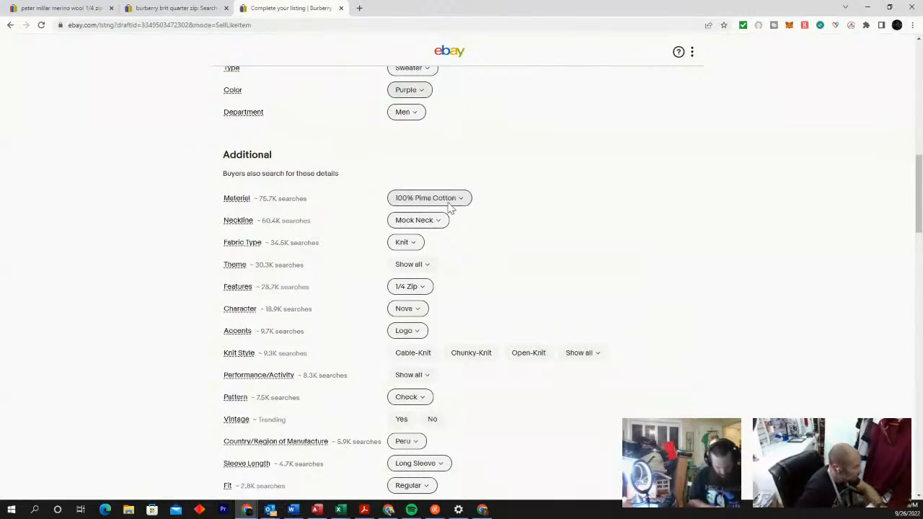
click(449, 204)
click(406, 281)
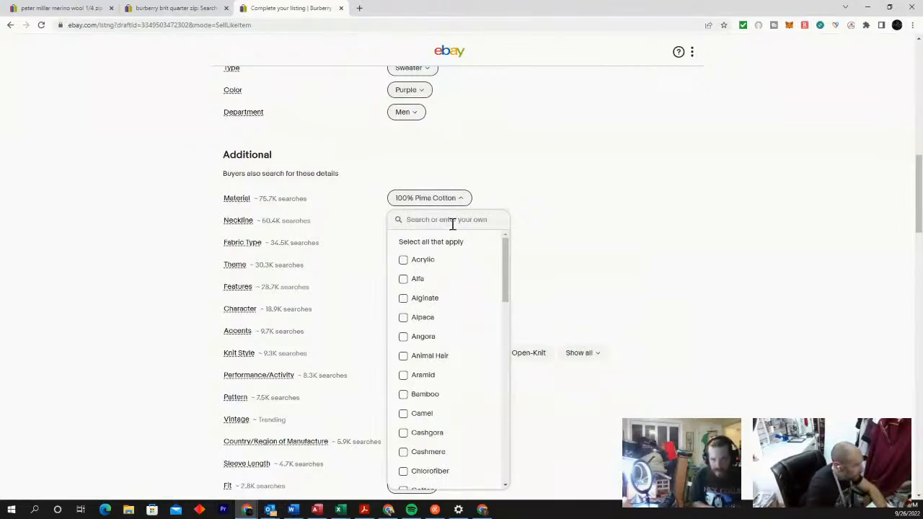
text(cott)
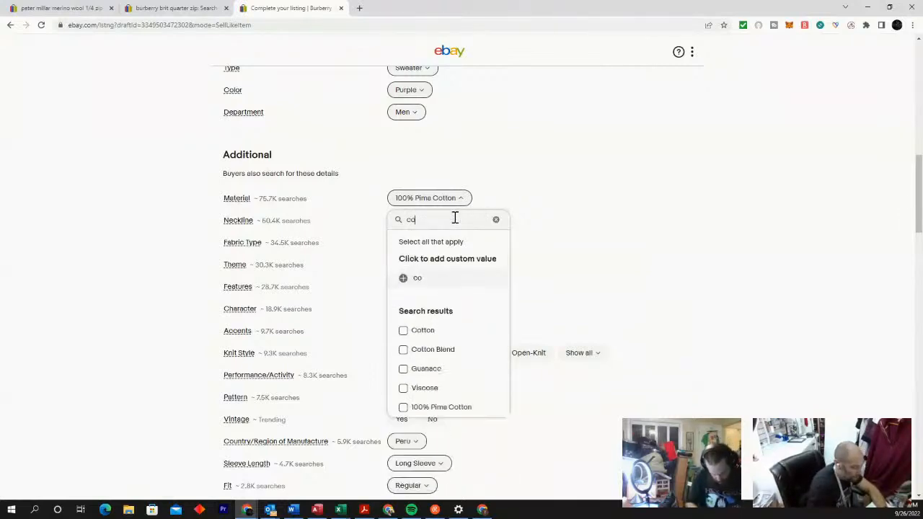
click(403, 332)
click(535, 204)
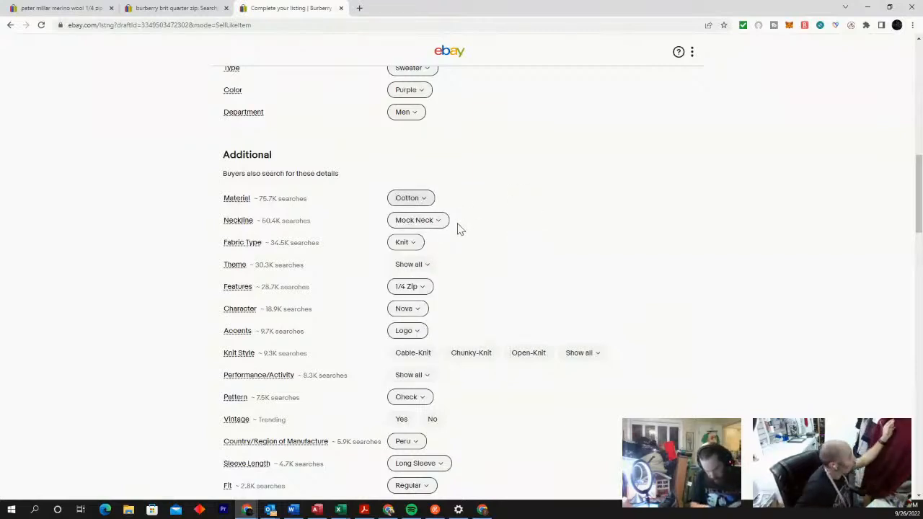
Leave Theme empty and clear the Character item specific
click(420, 265)
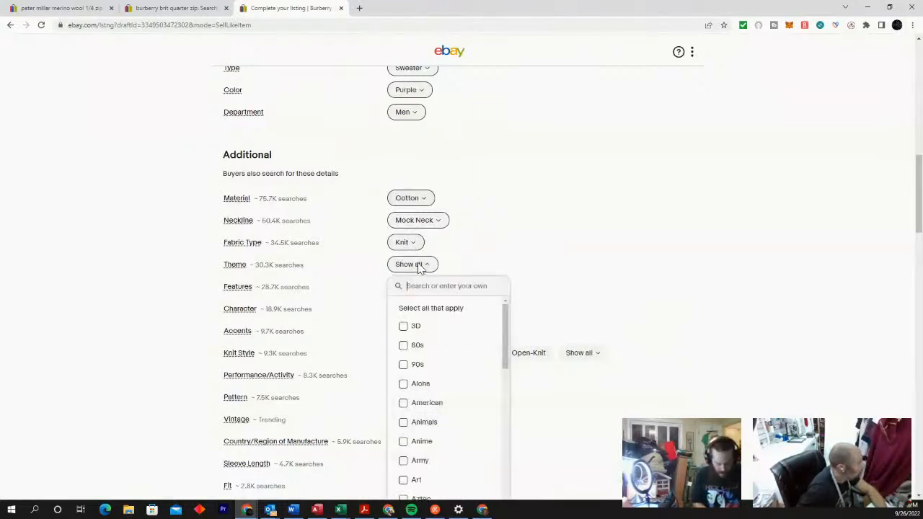
click(421, 266)
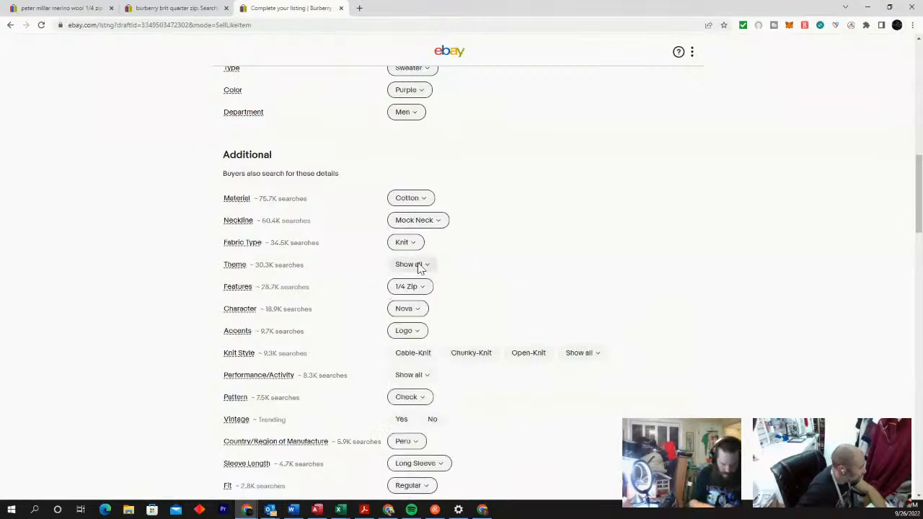
click(413, 310)
click(476, 373)
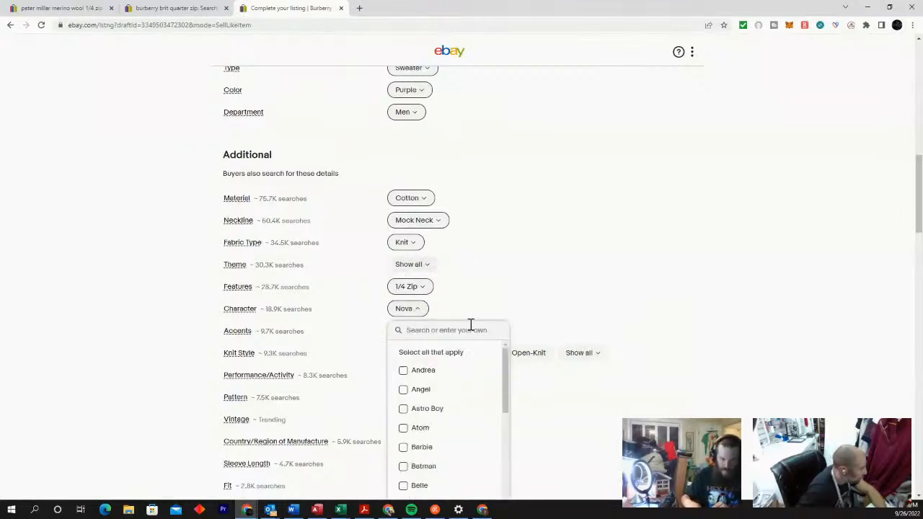
click(483, 296)
Set the Knit Style item specific to Tight-Knit
scroll(490, 267, down, 2)
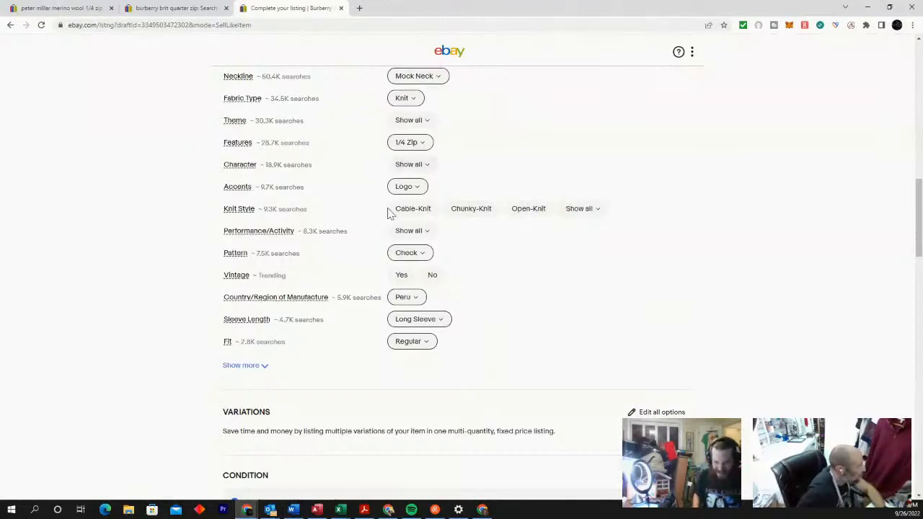
click(581, 208)
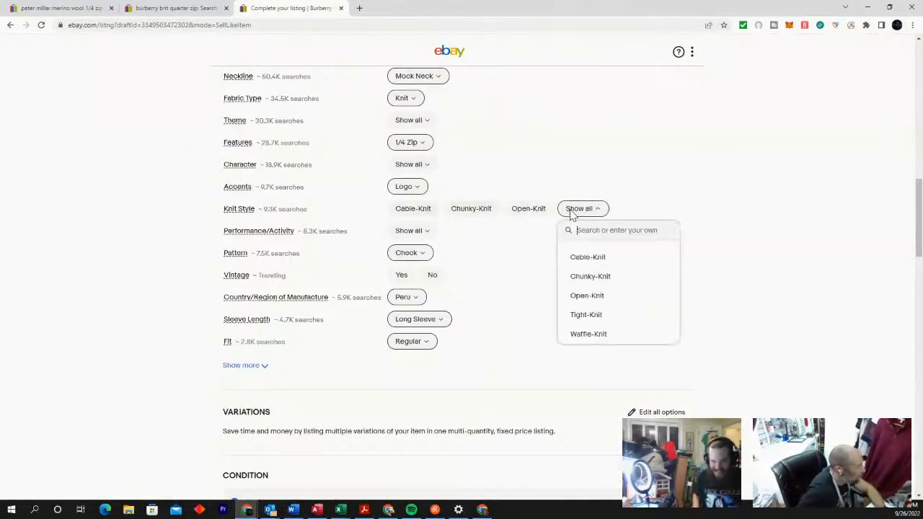
click(597, 317)
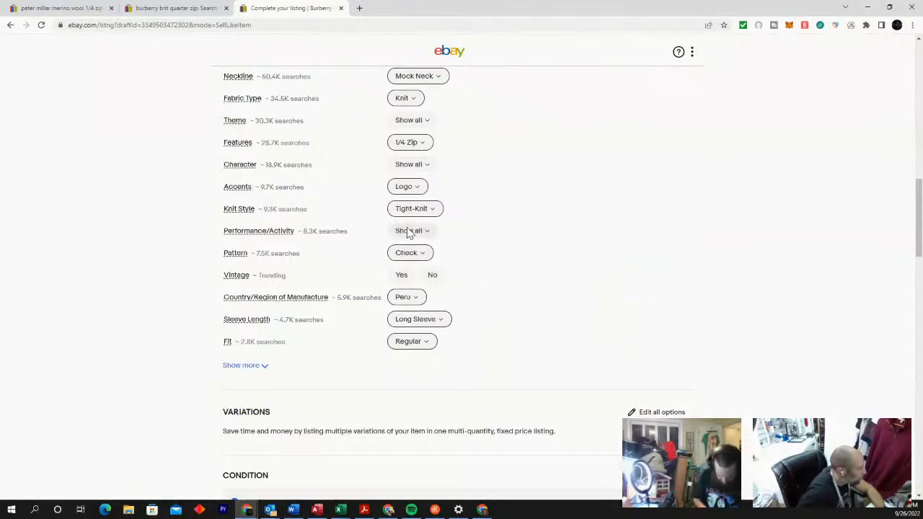
Clear the Pattern item specific and set it to Solid
click(428, 258)
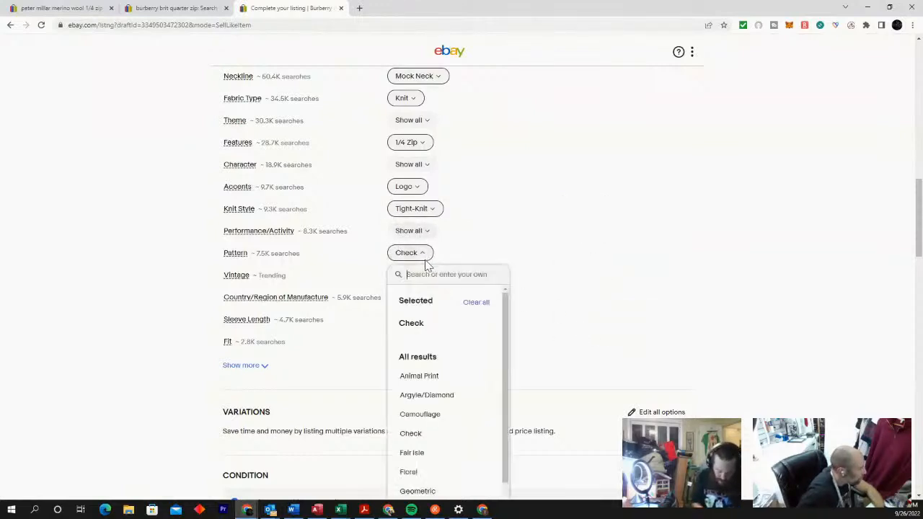
click(479, 303)
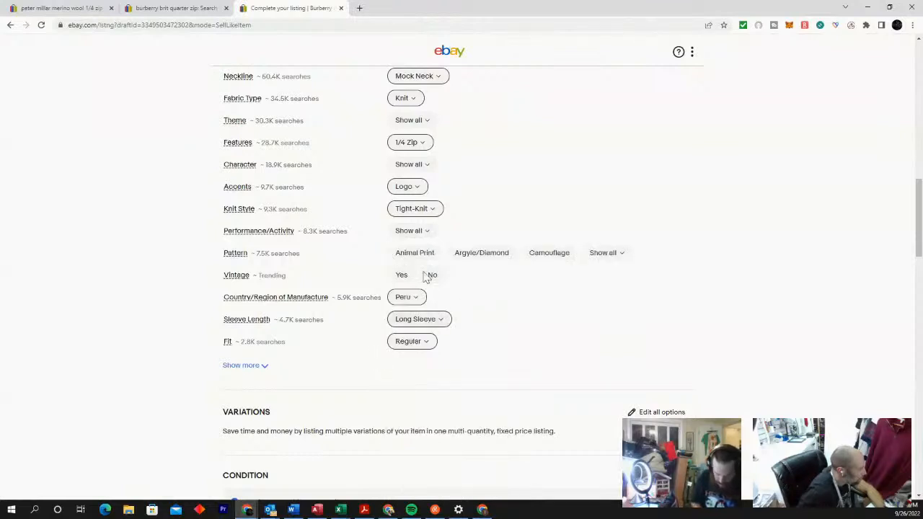
click(604, 253)
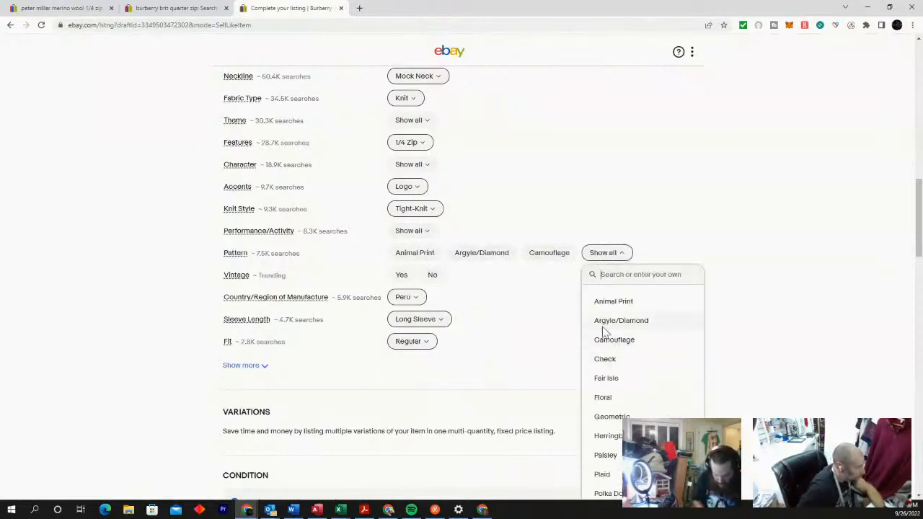
text(sol)
click(603, 373)
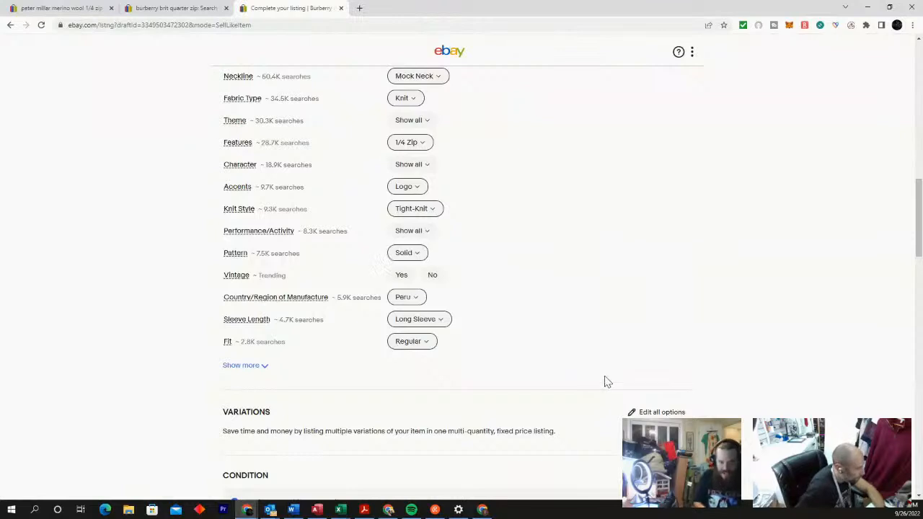
Set Vintage to No and clear the Country/Region of Manufacture
click(432, 274)
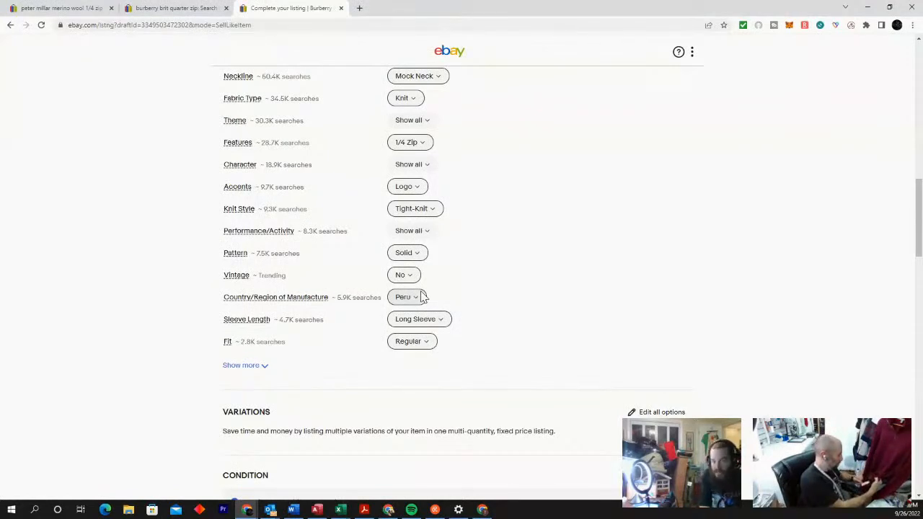
click(424, 296)
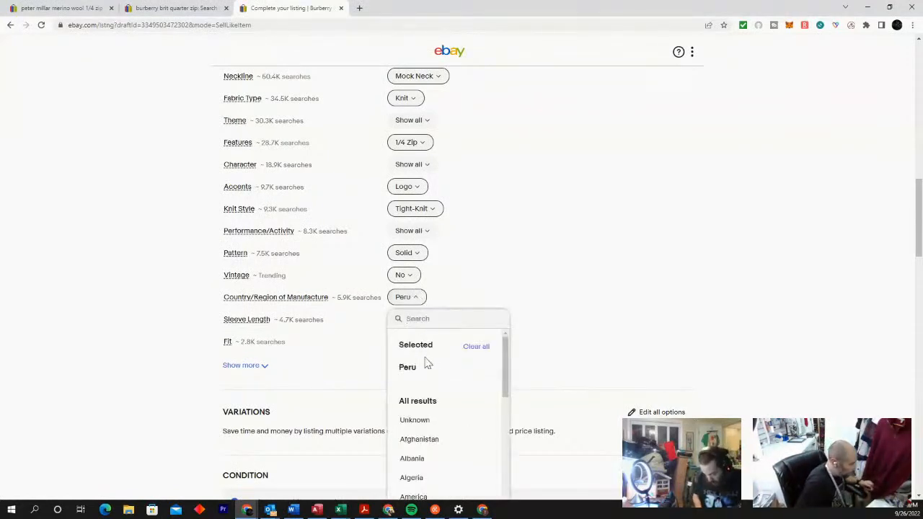
click(476, 347)
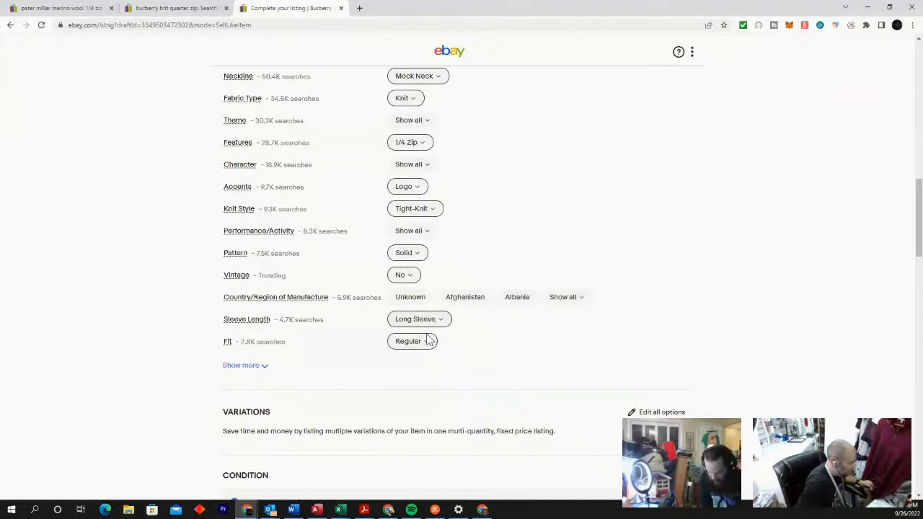
Expand the additional item specifics, choose Fall, Spring and Winter for Season, and set Graphic Print and Personalize to No
click(269, 368)
scroll(335, 319, down, 2)
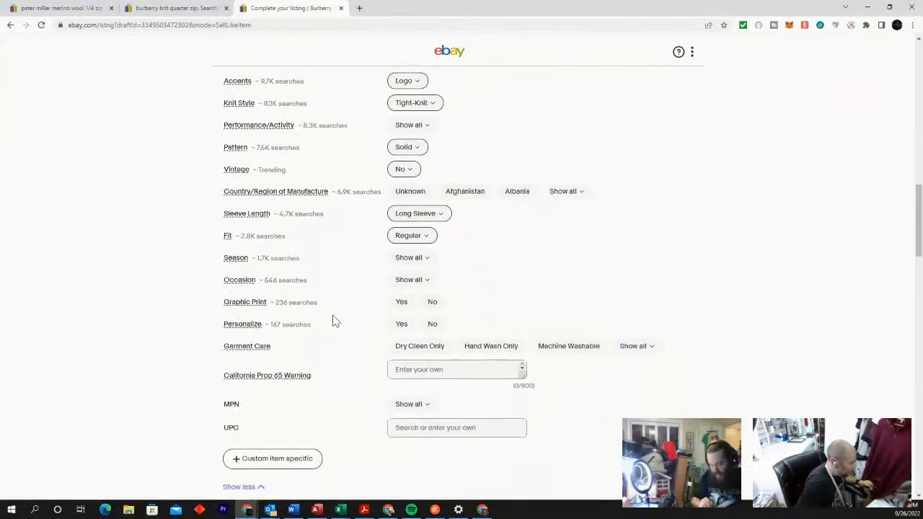
click(417, 220)
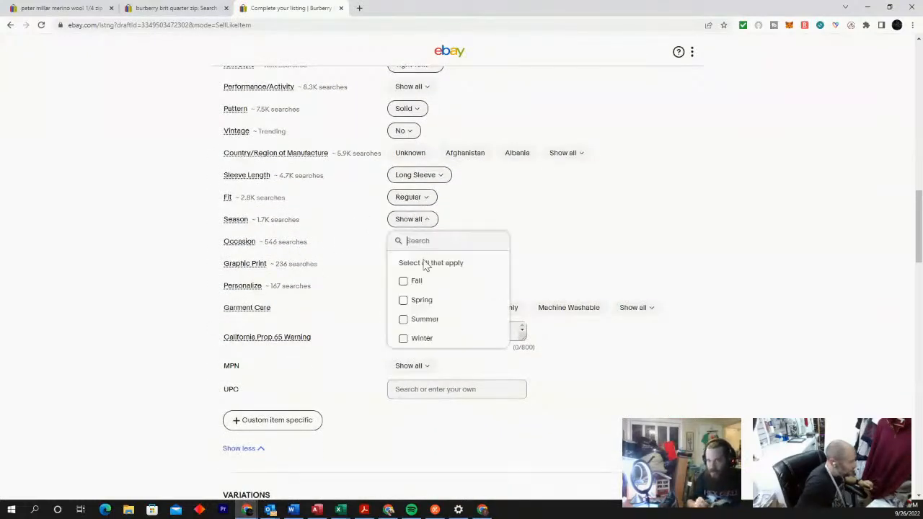
click(417, 283)
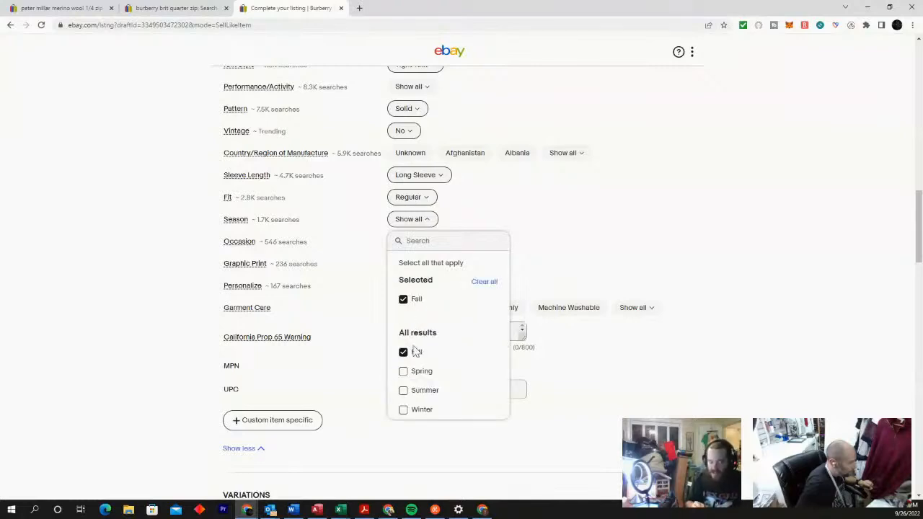
click(421, 373)
click(420, 430)
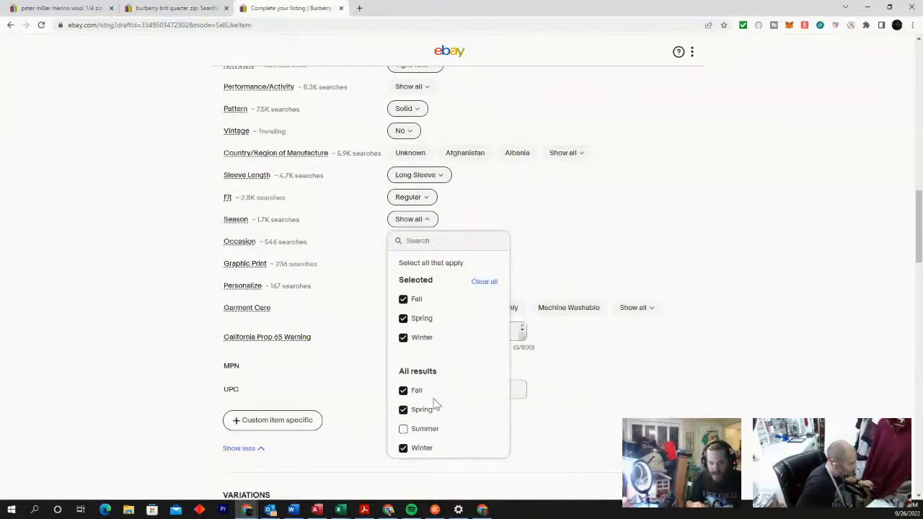
click(546, 256)
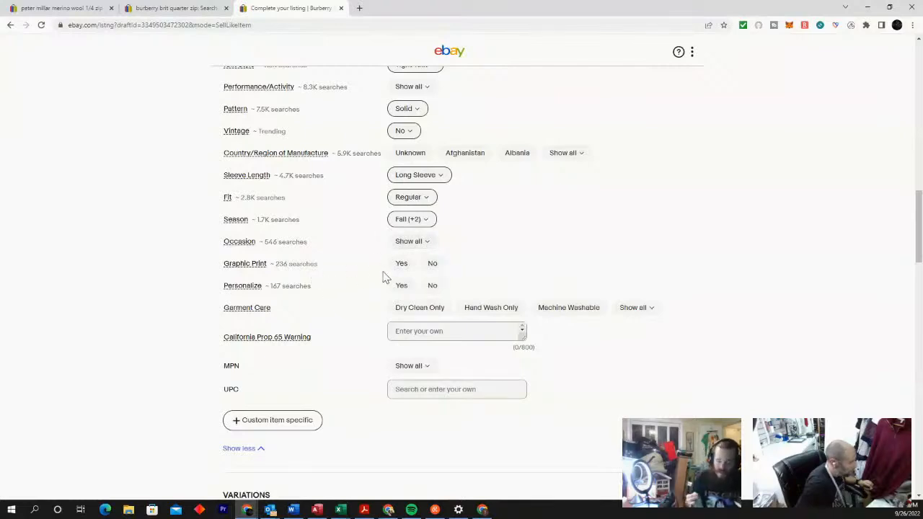
click(432, 286)
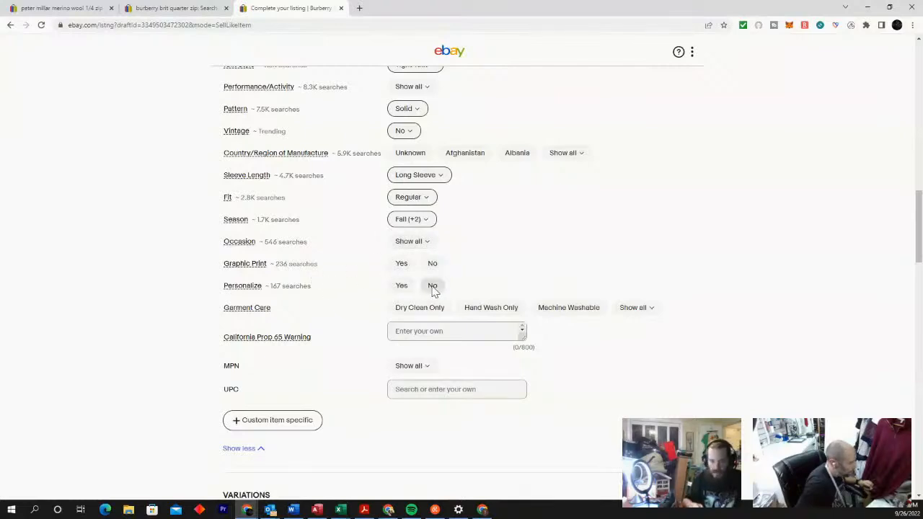
click(433, 264)
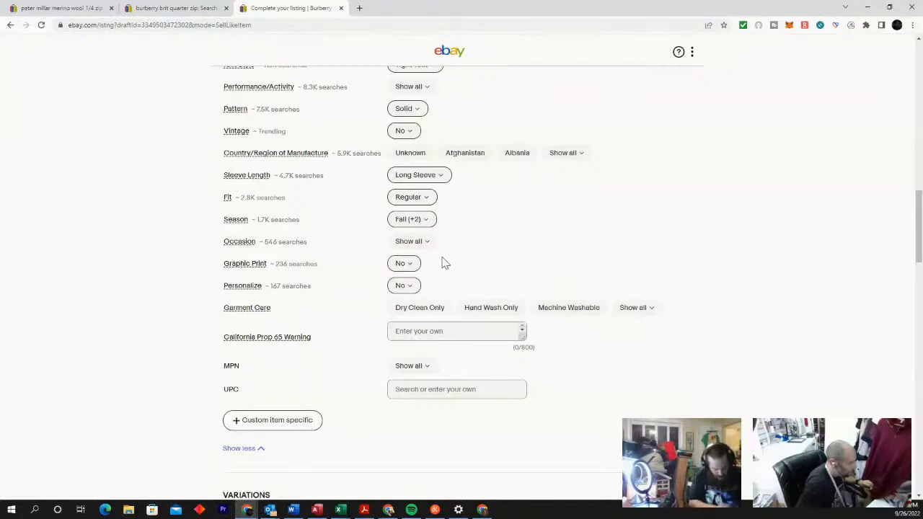
Set the item condition to Pre-owned and begin the condition description with "Good pre owned condition, no stains."
scroll(350, 361, down, 2)
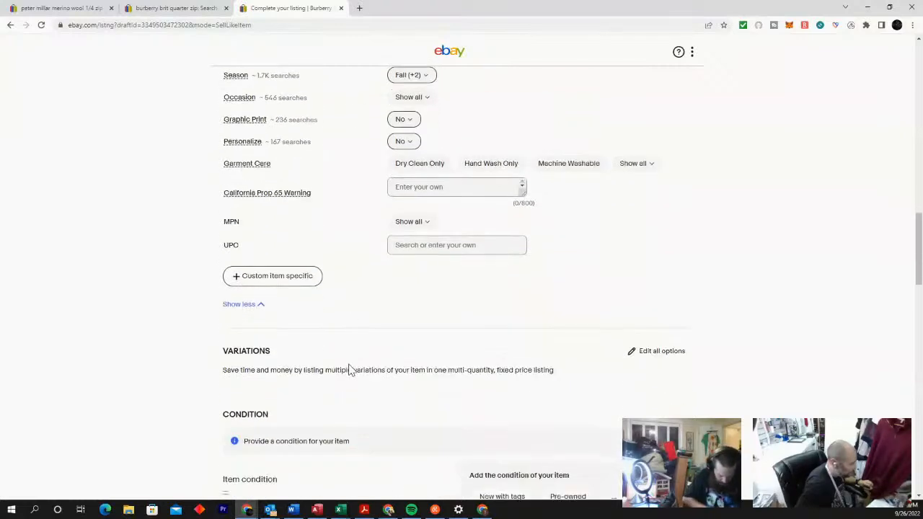
scroll(349, 365, down, 1)
scroll(349, 369, down, 1)
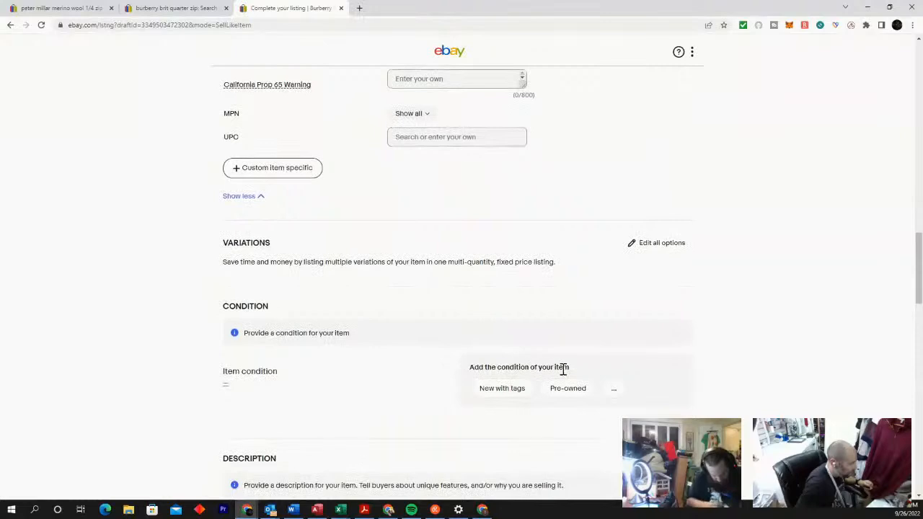
click(569, 390)
text(Good pre)
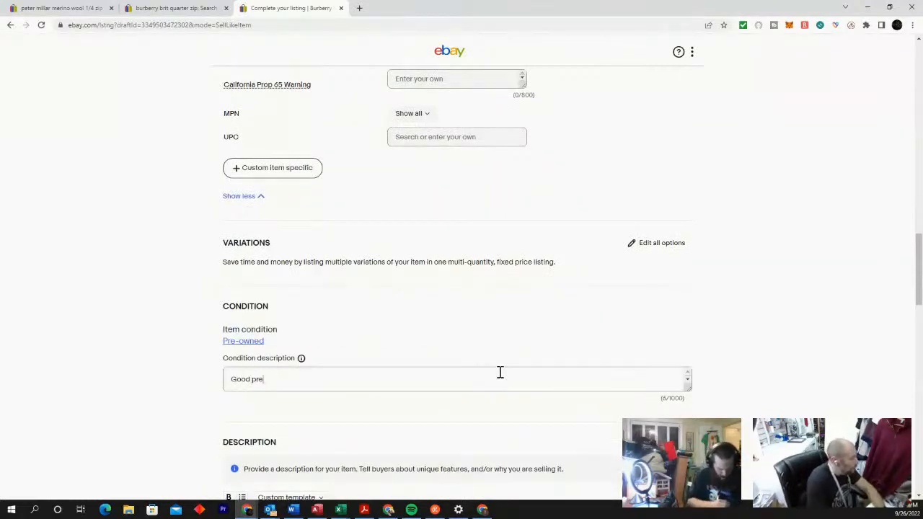
text(oowned)
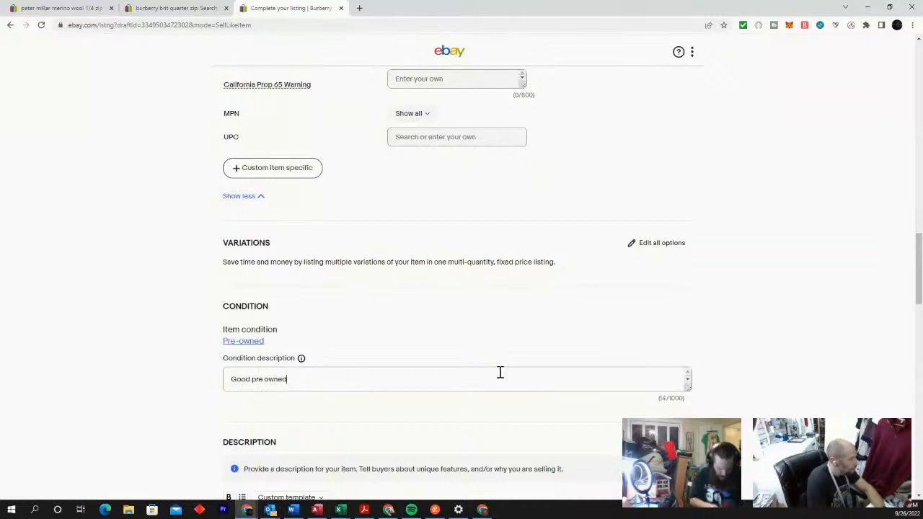
text( condition, no stains.  )
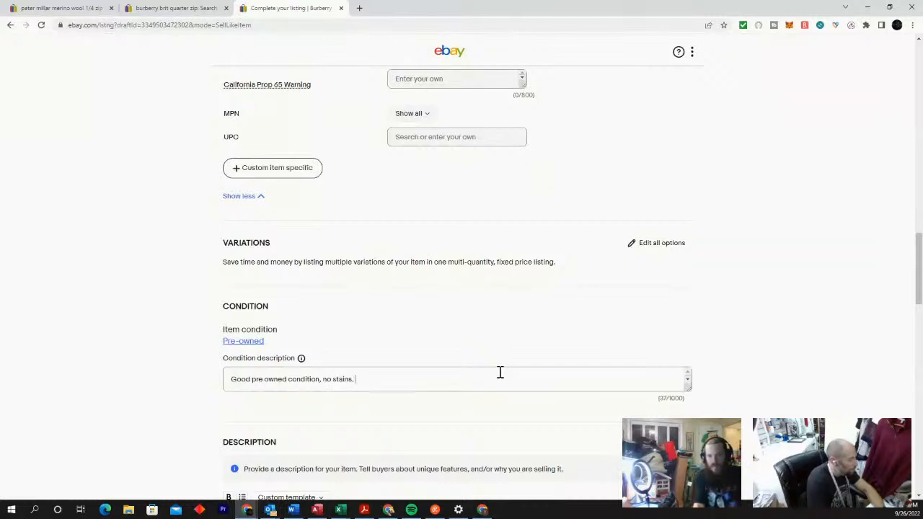
text(Right sleev)
text(e o)
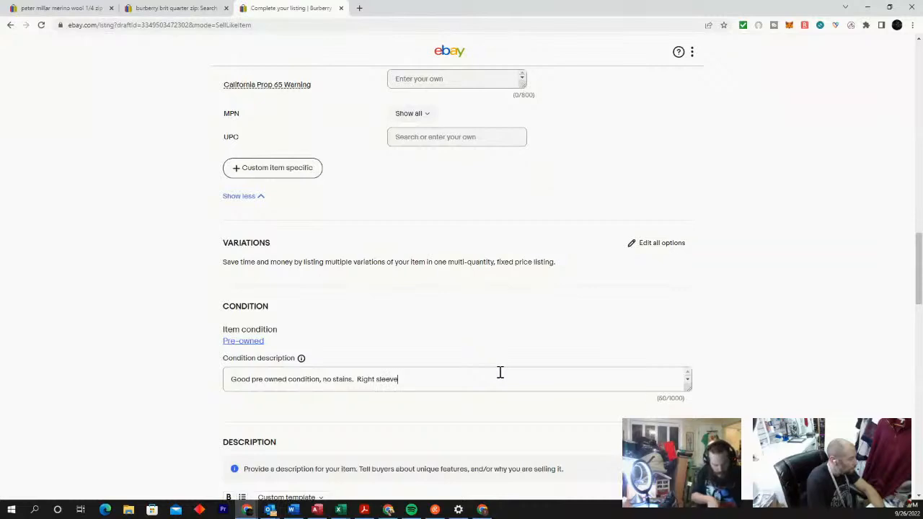
text(oes have)
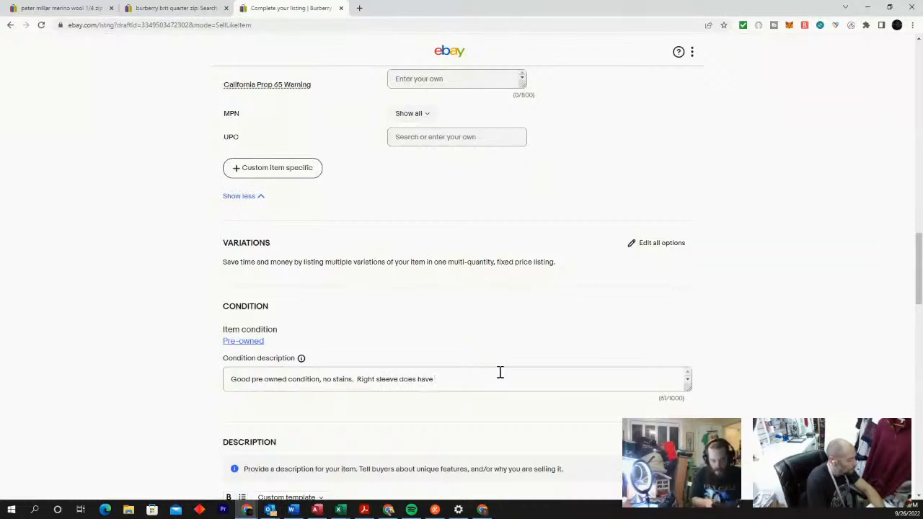
text( a)
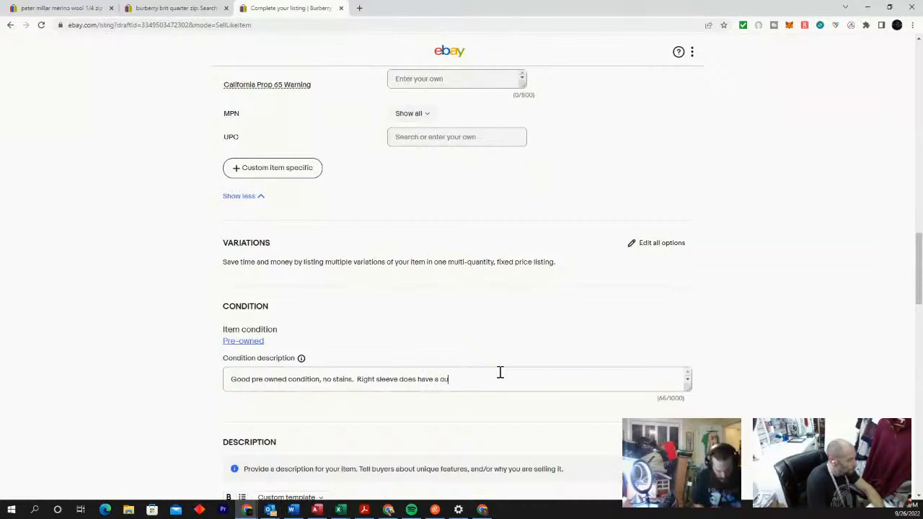
text( couple )
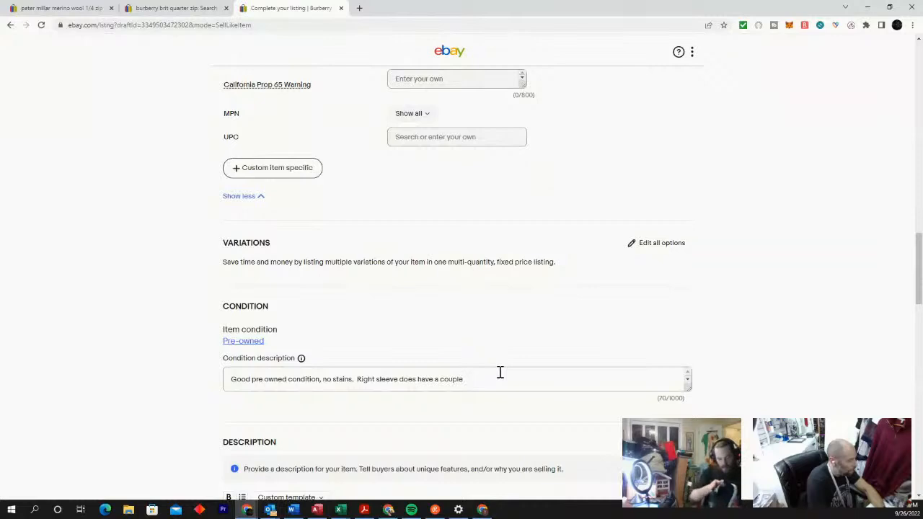
text(small)
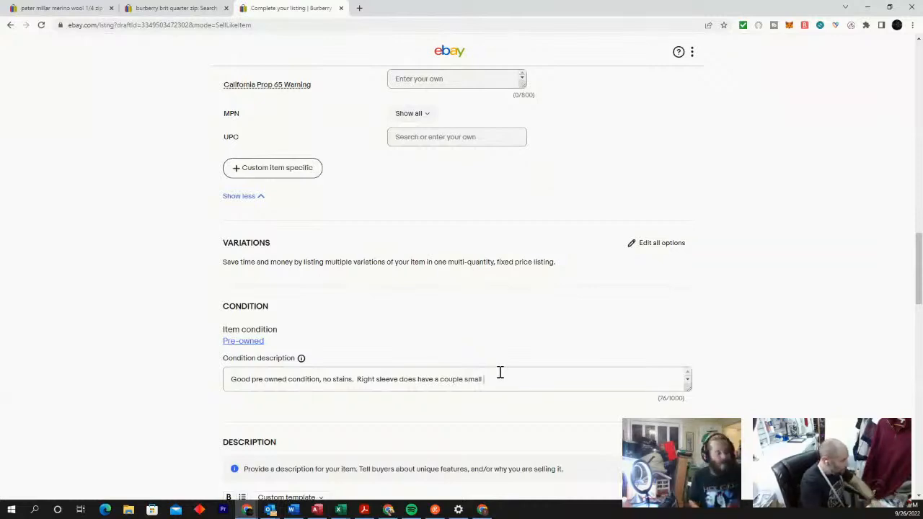
Replace "a couple small" in the condition description with "an area of tear damage please see detailed photos. Priced accordingly."
drag(433, 379, 491, 376)
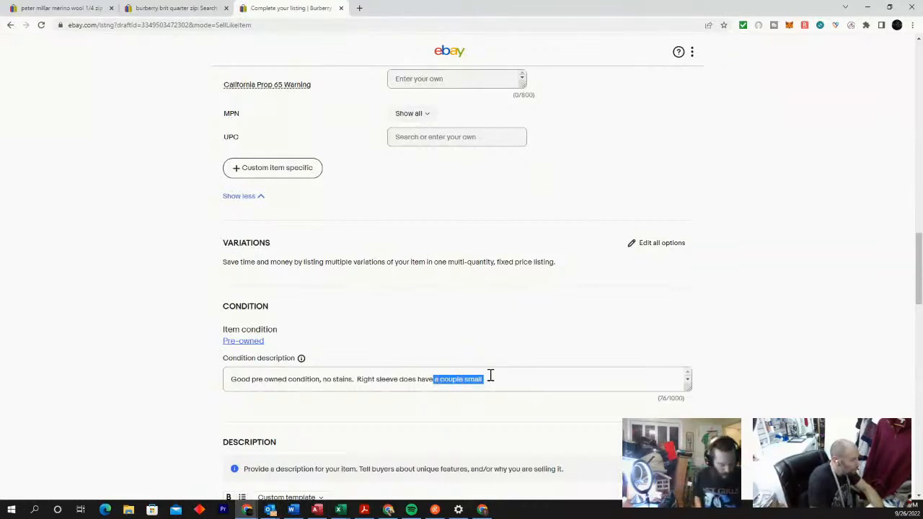
text(an area of)
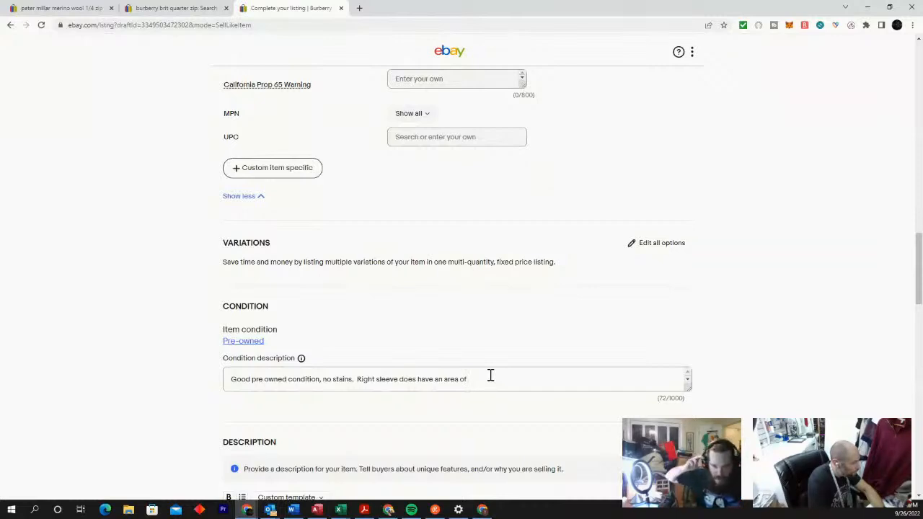
text( tear damage )
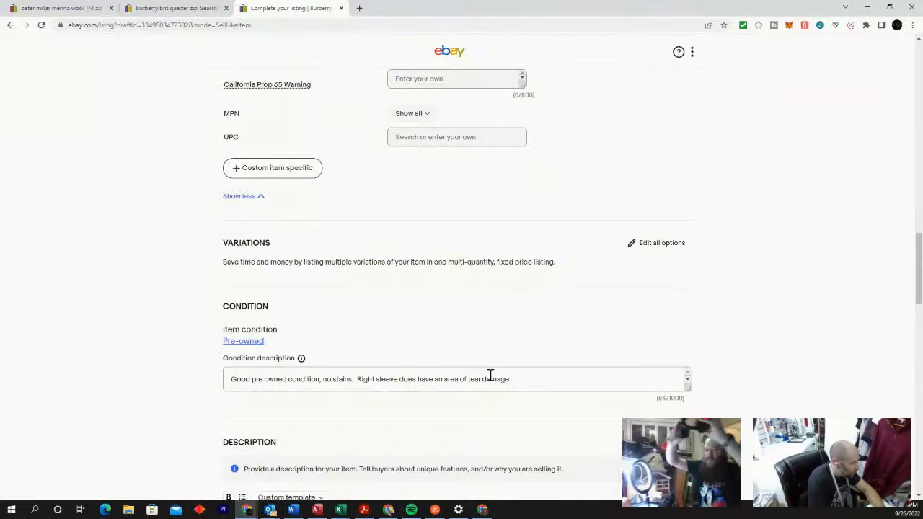
text(please)
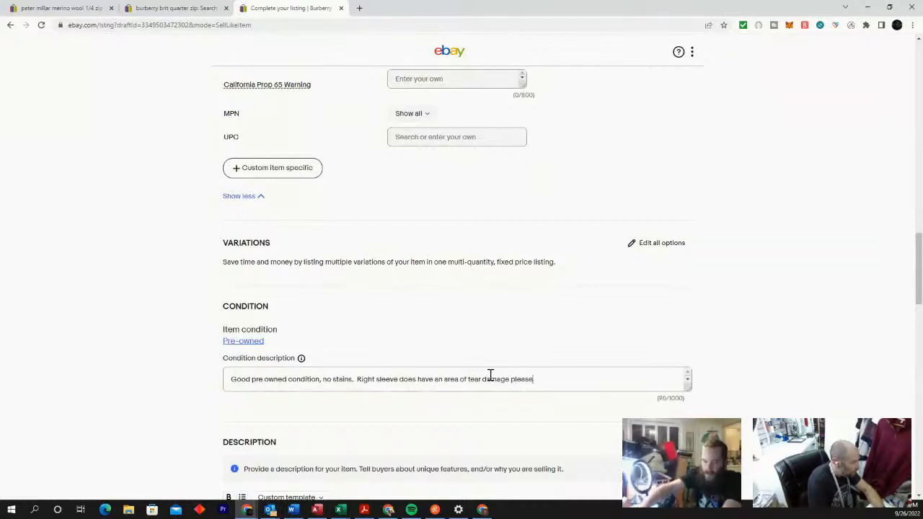
text( see detailed p)
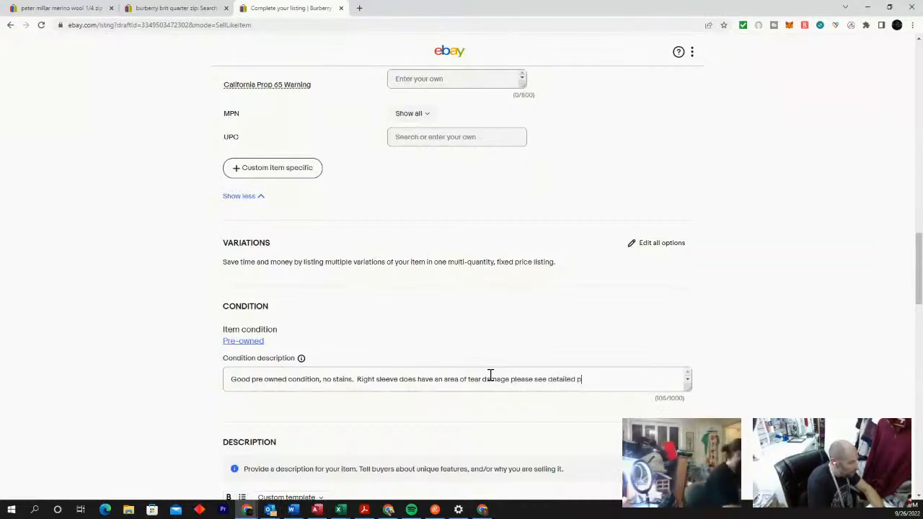
text(hotos.  )
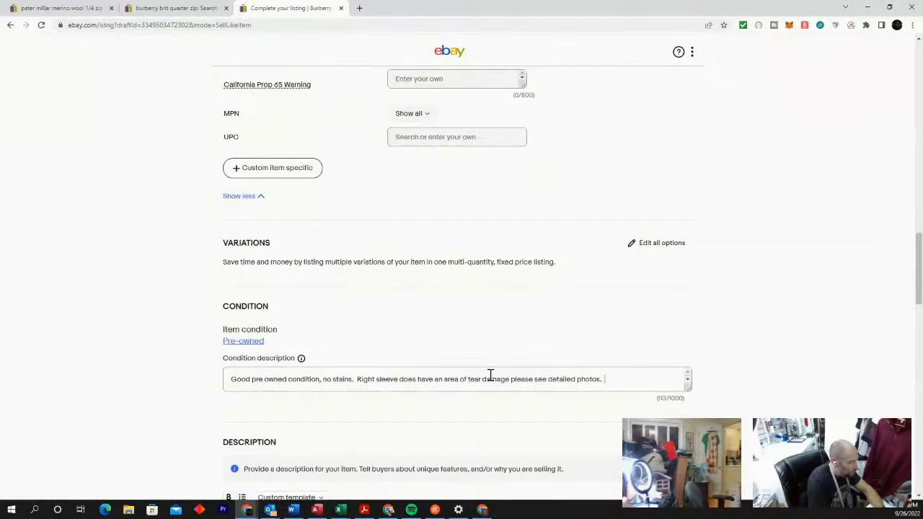
text(Priced acco)
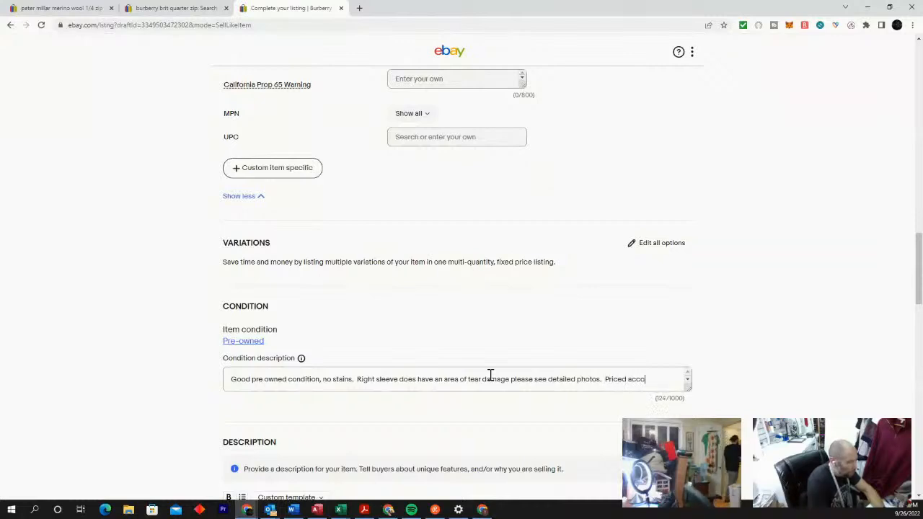
text(rdingly.)
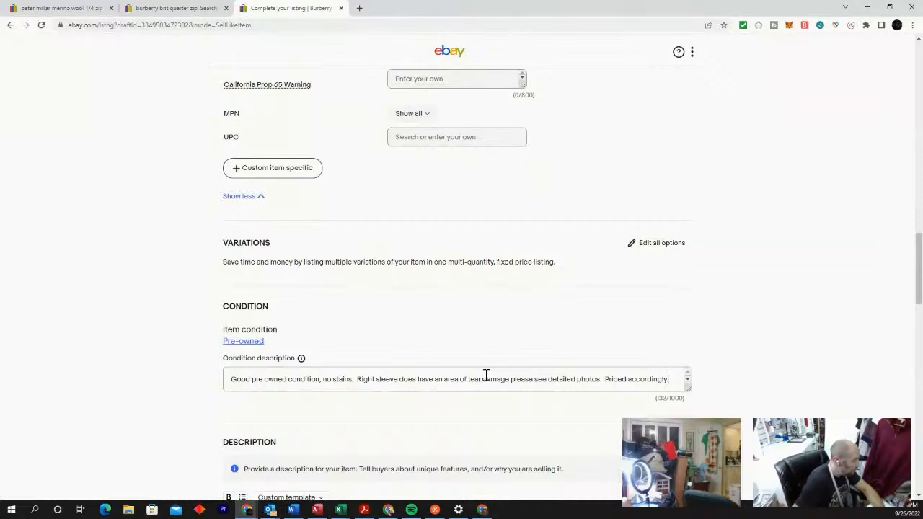
Copy the listing title into the item description
scroll(475, 361, up, 15)
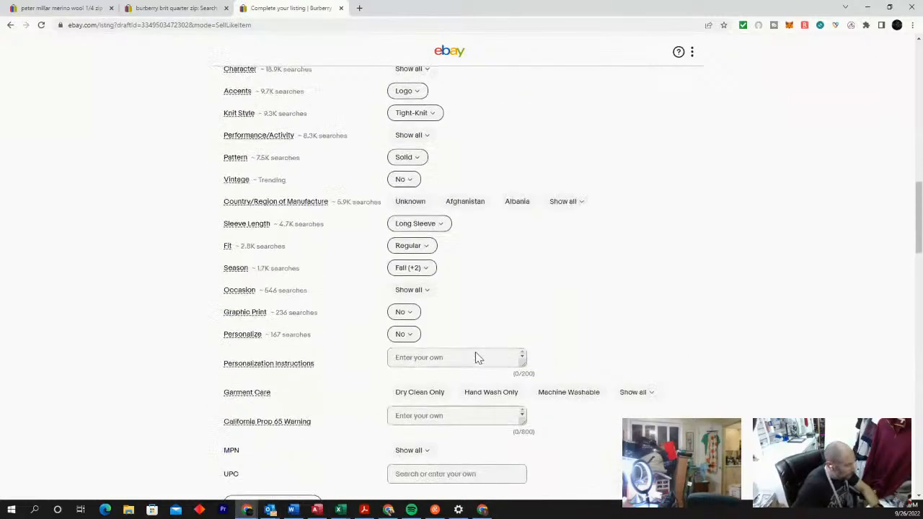
scroll(448, 178, up, 3)
click(452, 200)
key(ctrl+a)
key(ctrl+c)
scroll(454, 206, down, 20)
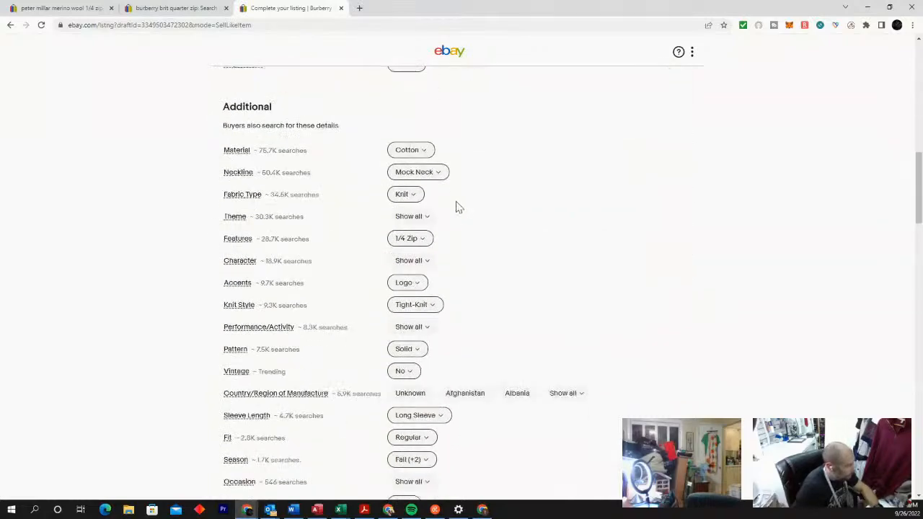
click(443, 276)
key(ctrl+v)
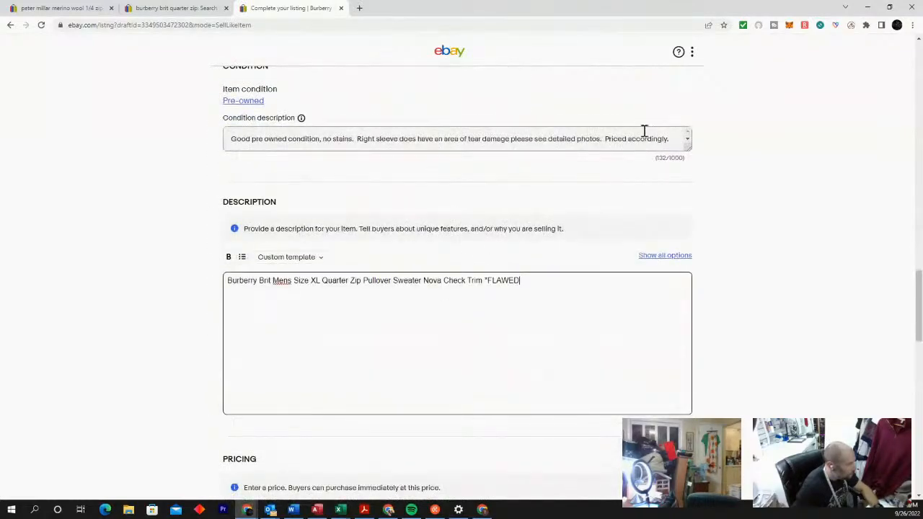
Copy the full condition description onto a new line below the title text in the item description
click(642, 137)
key(ctrl+a)
key(ctrl+v)
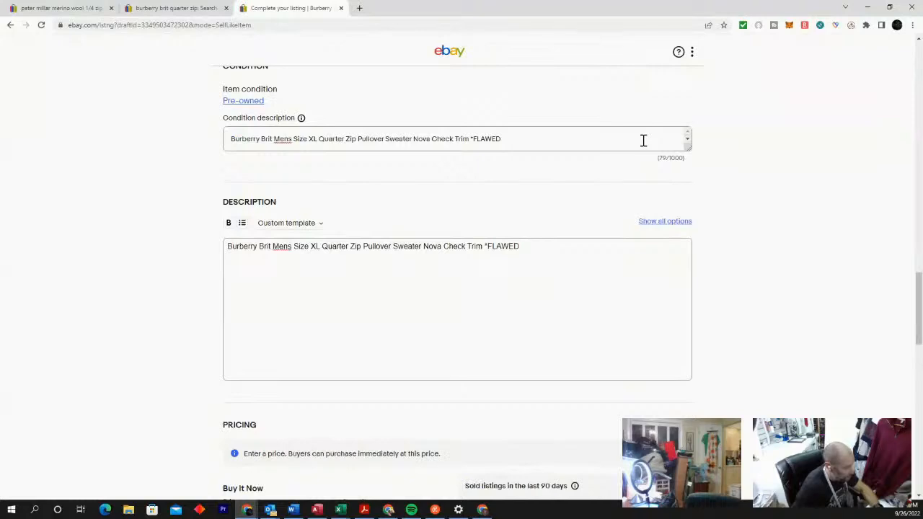
key(ctrl+z)
key(ctrl+c)
click(627, 283)
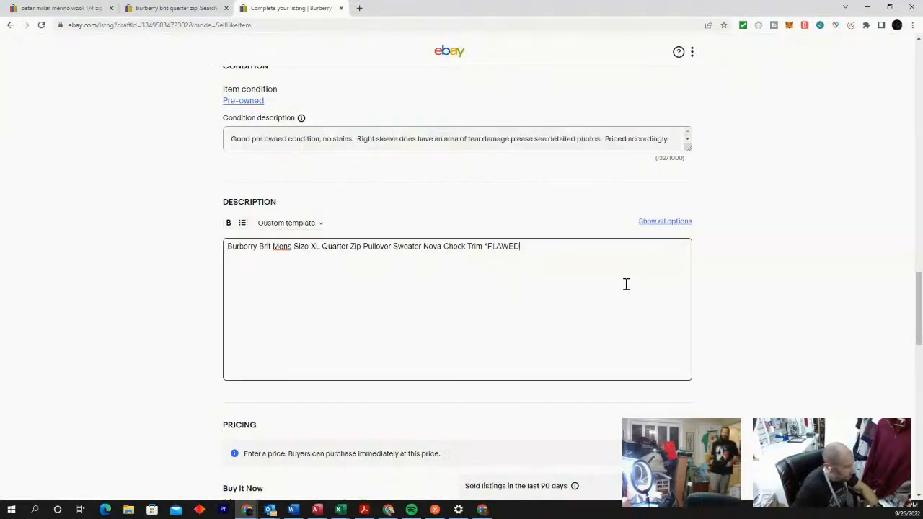
key(Return)
key(ctrl+v)
Set the Buy It Now price to $42.95
scroll(526, 315, down, 3)
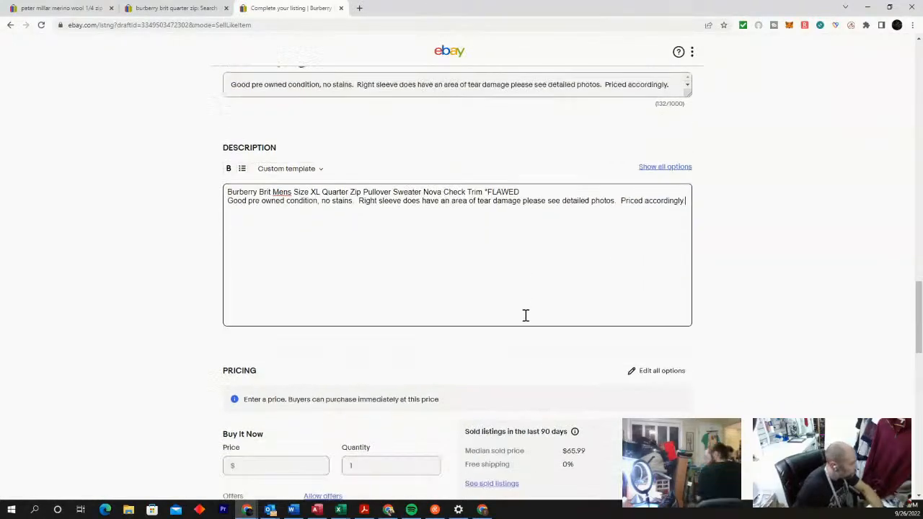
click(324, 326)
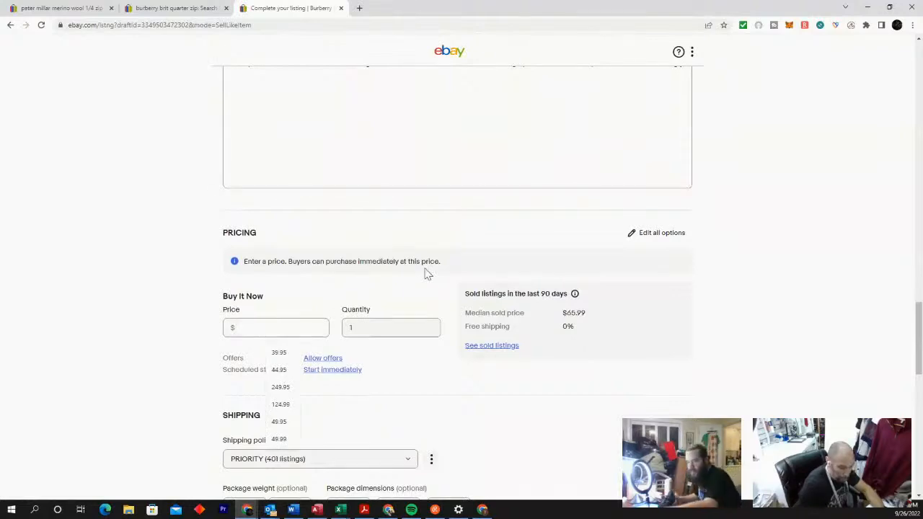
text(42.95)
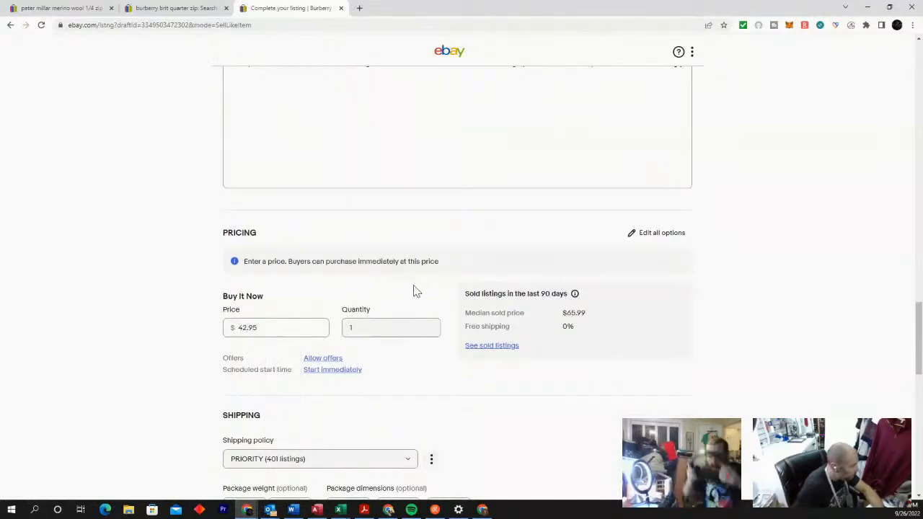
Save the Burberry Brit sweater listing for later as a draft
scroll(397, 351, down, 2)
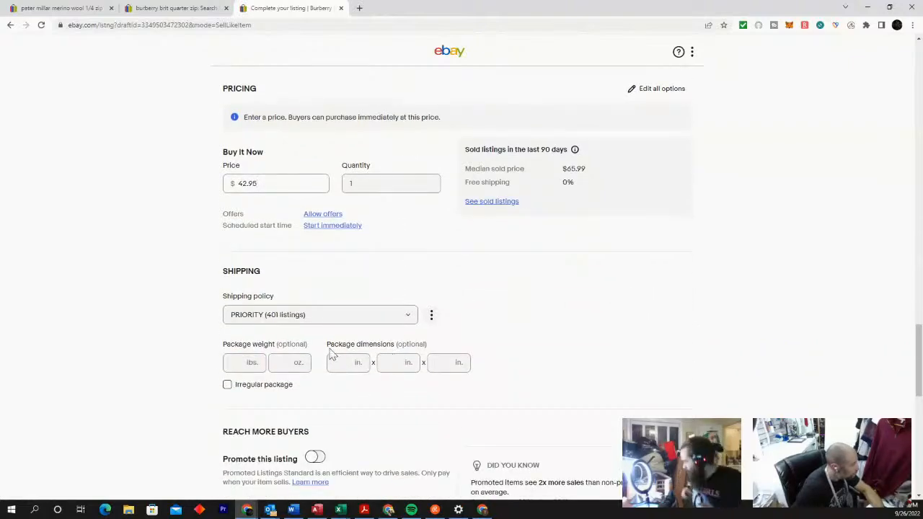
scroll(358, 320, down, 8)
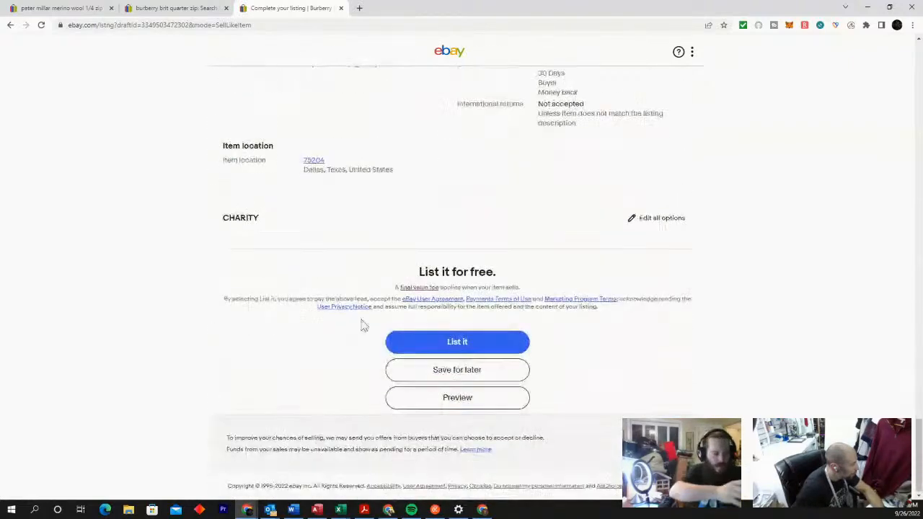
click(487, 375)
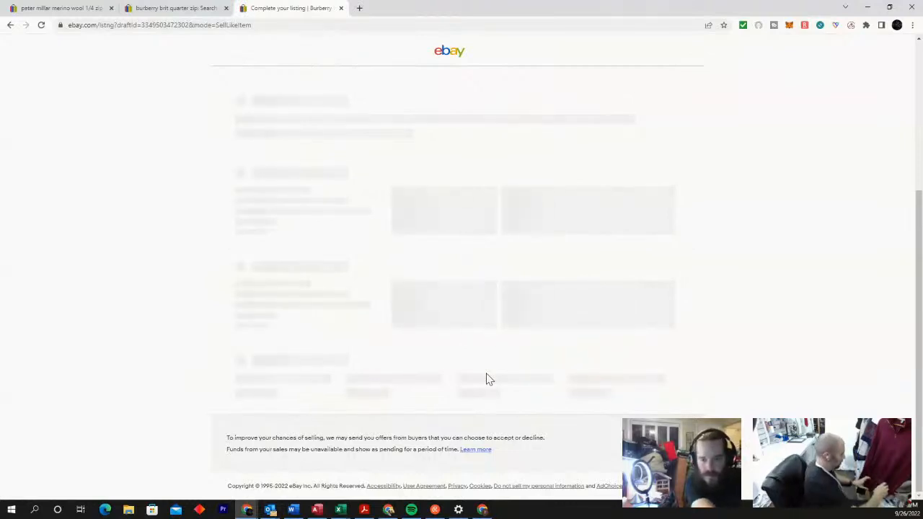
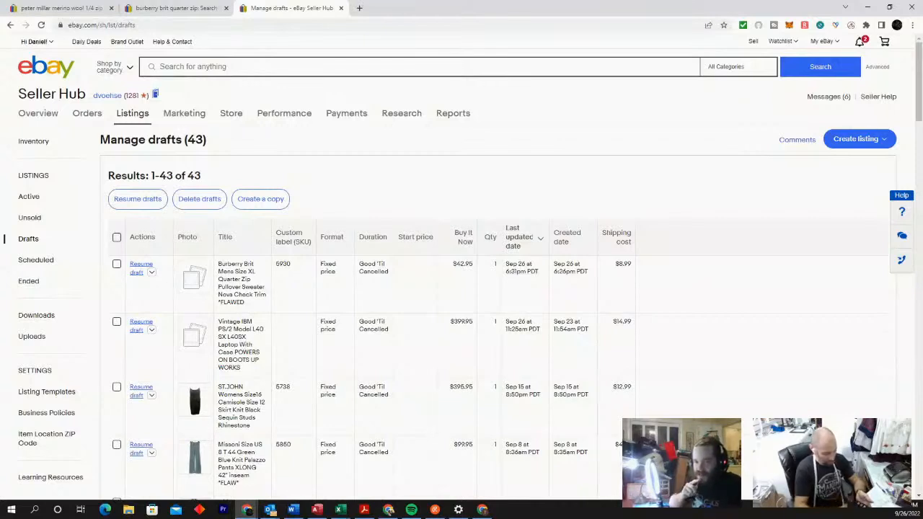
Resume the Burberry Brit quarter-zip sweater draft, review it through to the end and publish the listing
click(142, 265)
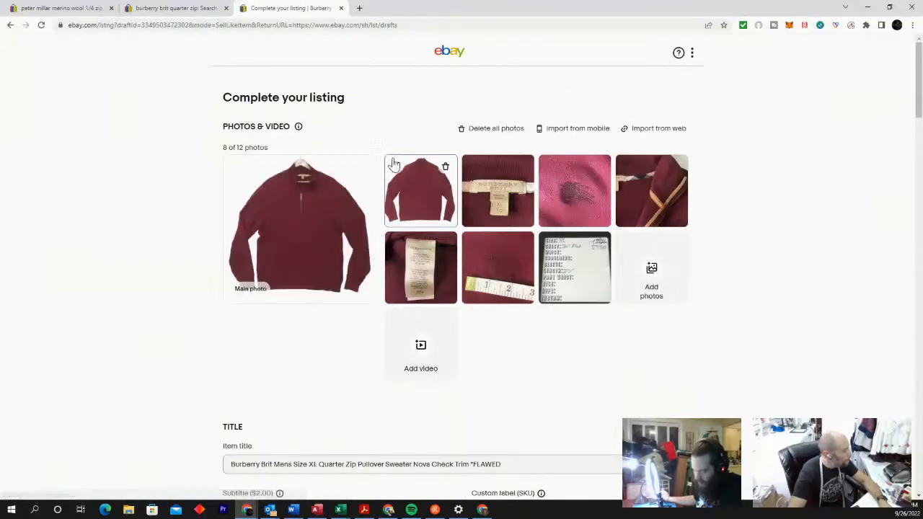
scroll(734, 234, down, 5)
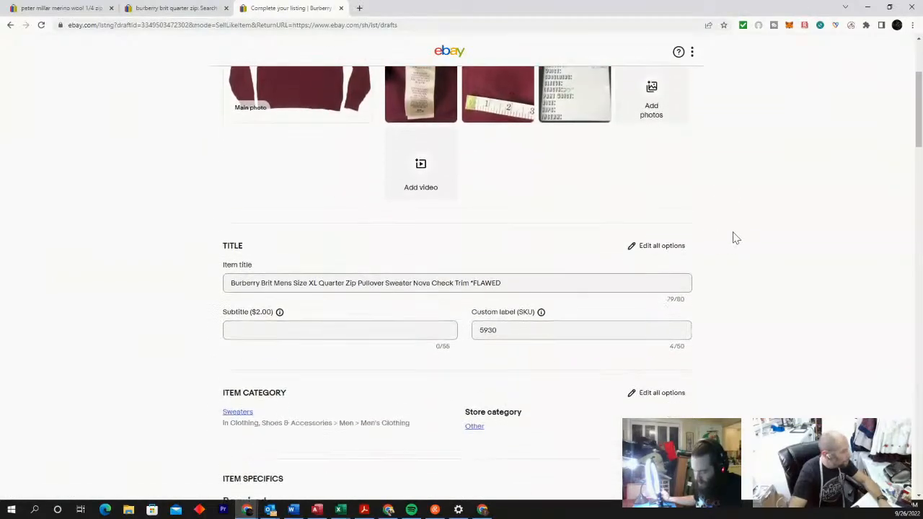
scroll(734, 239, down, 8)
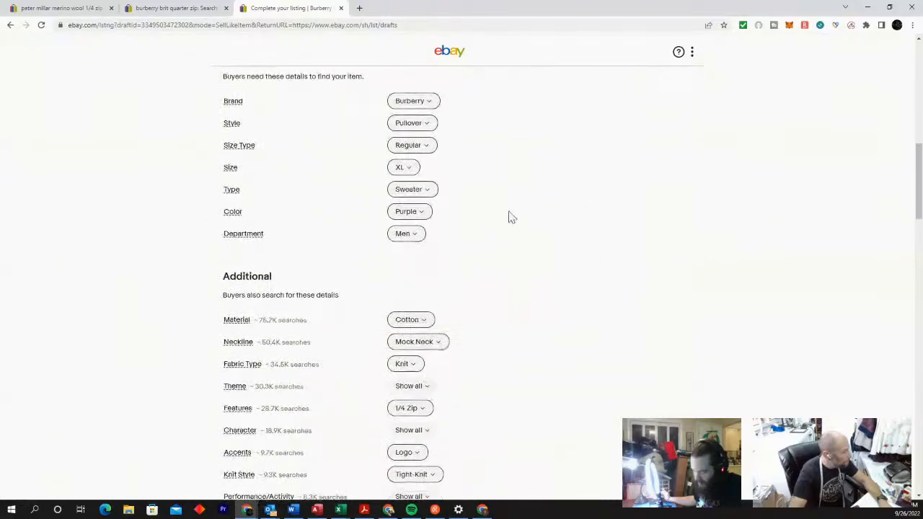
scroll(509, 216, down, 10)
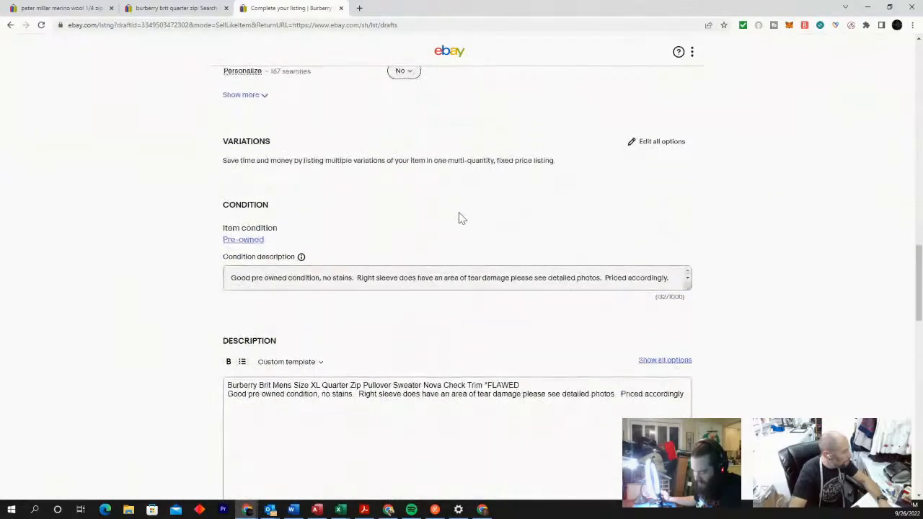
scroll(444, 216, down, 9)
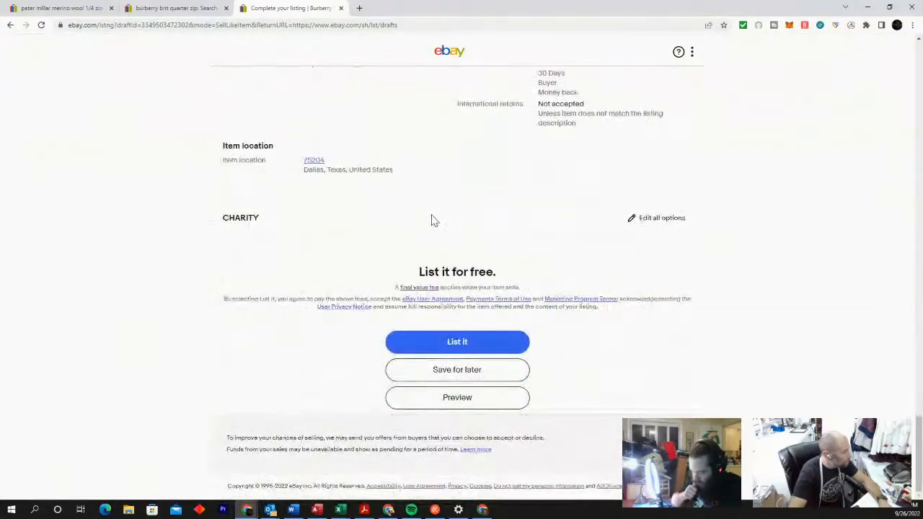
click(450, 343)
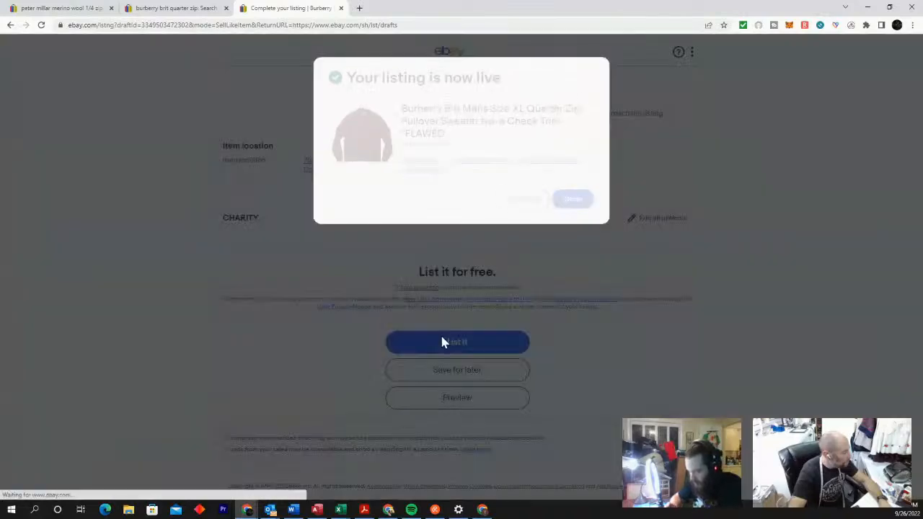
click(572, 200)
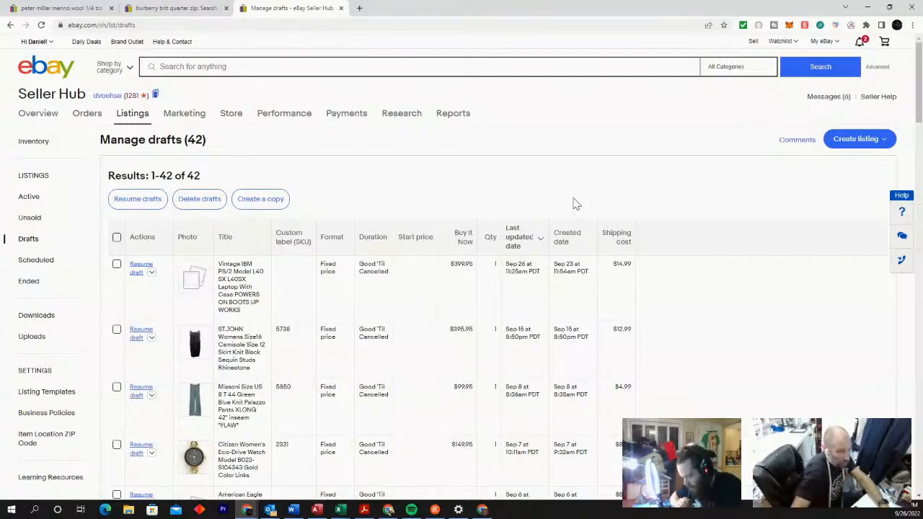
Search eBay for "hugo boss canobio 38 jacket"
click(239, 62)
text(hu)
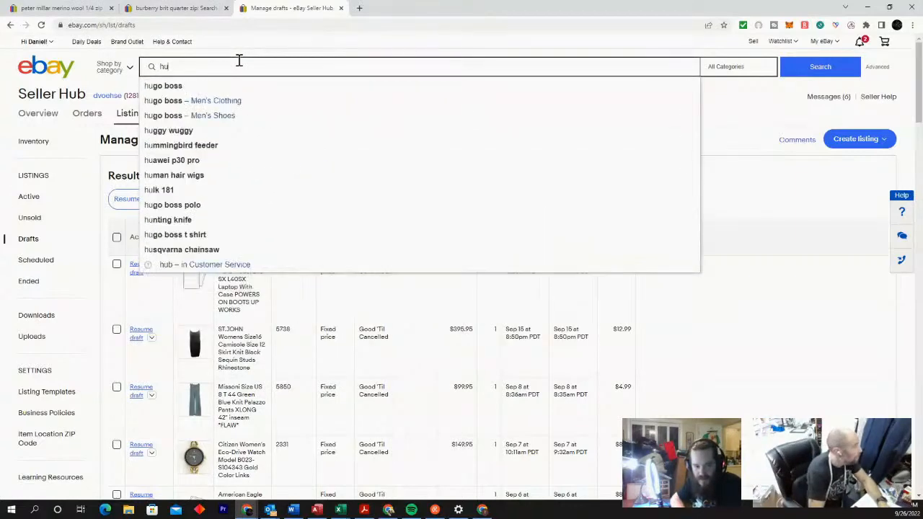
text(go boss )
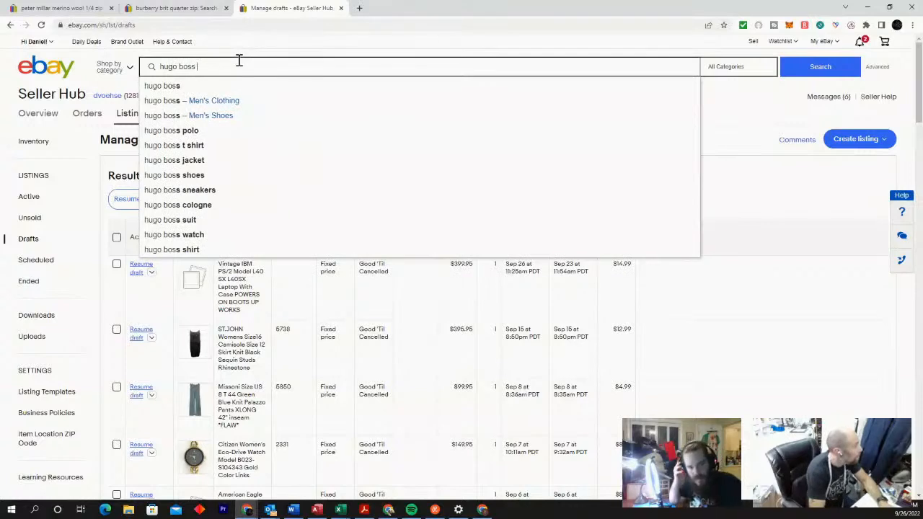
text(canoli)
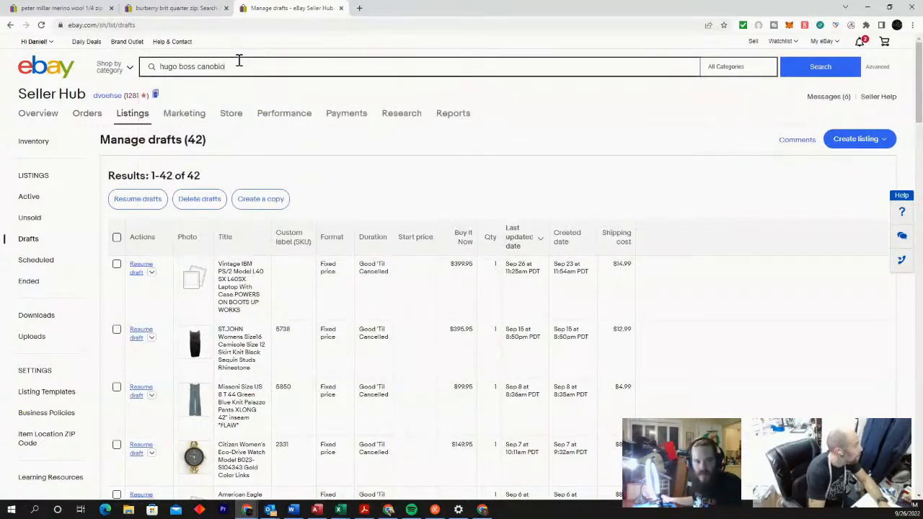
text(o 38 jack)
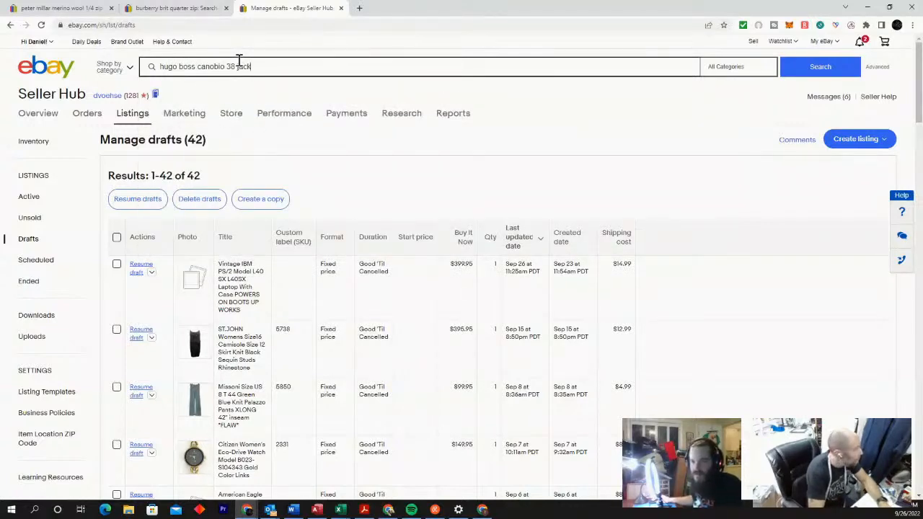
text(et)
key(Return)
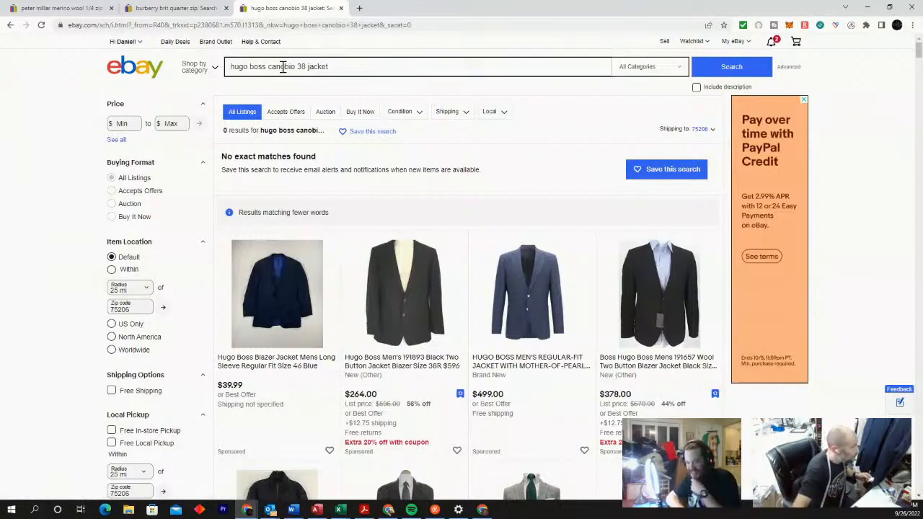
Correct the search phrase to "hugo boss cannobio 38 jacket", rerun the eBay search and look through the results
text(n)
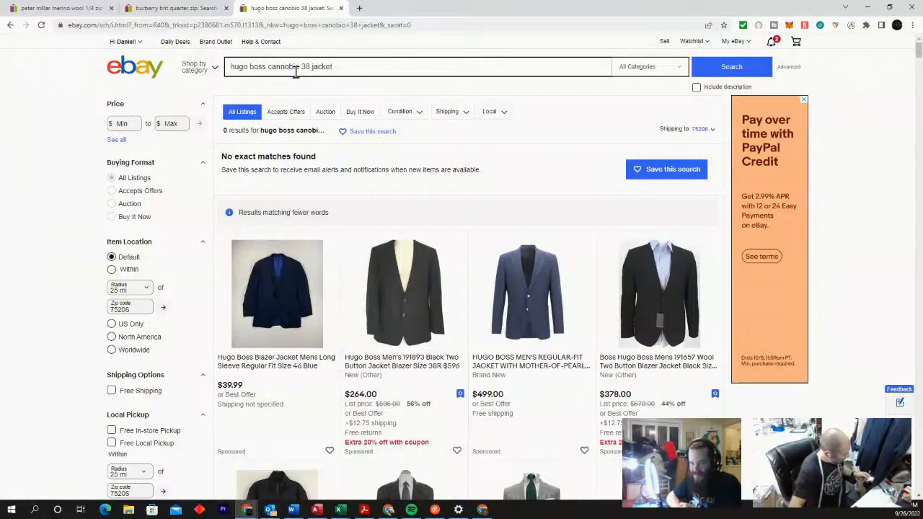
key(Return)
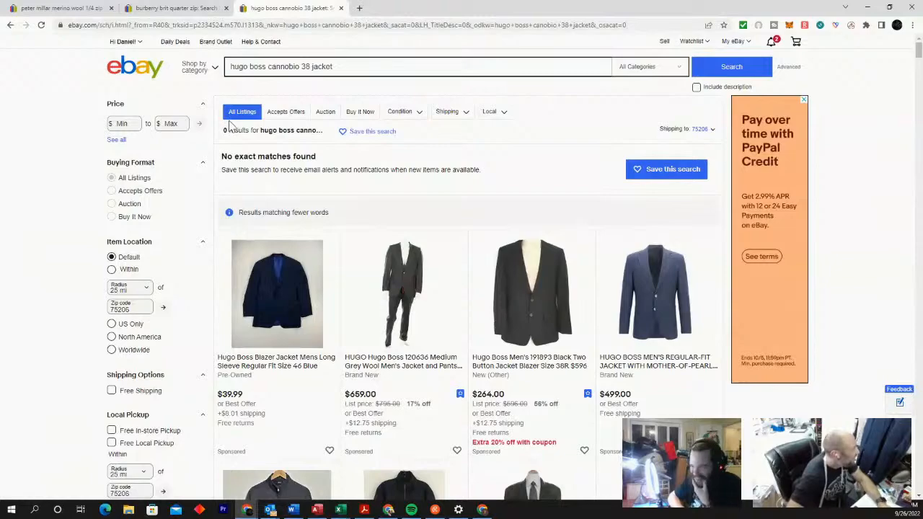
scroll(238, 188, down, 3)
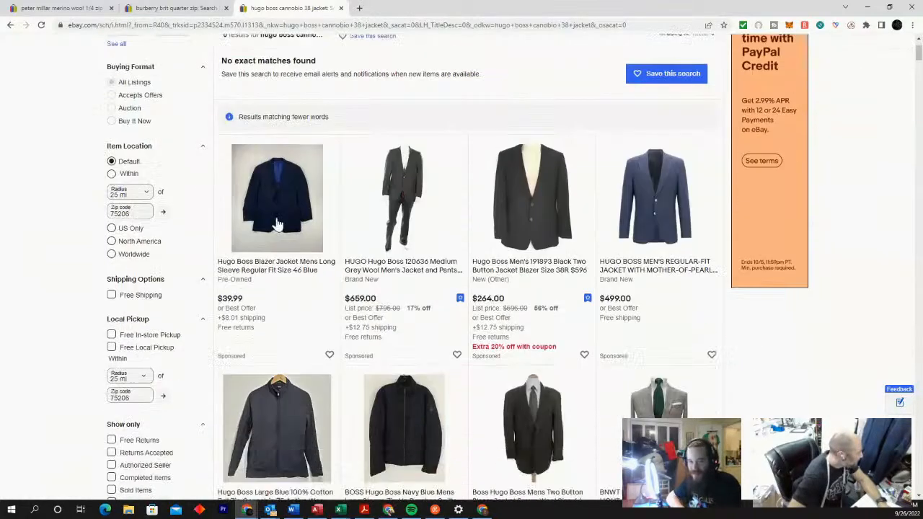
scroll(281, 217, up, 3)
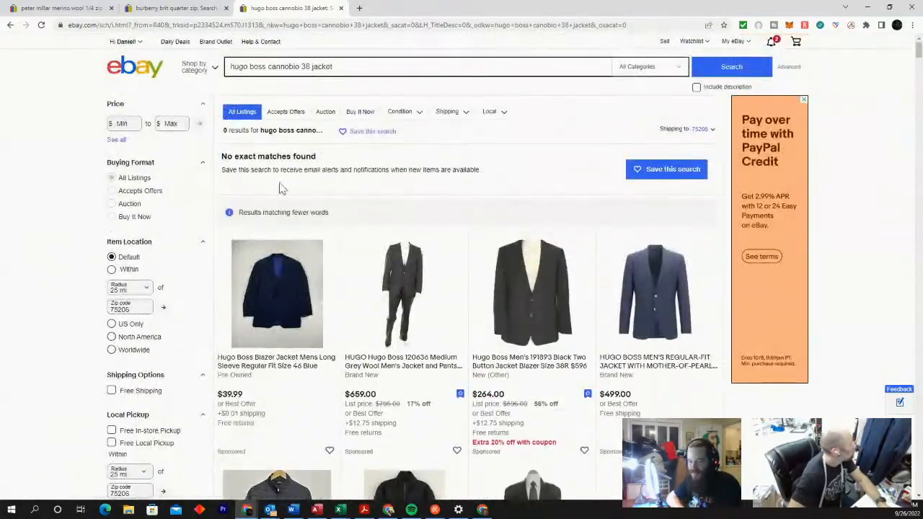
Copy the full search phrase and close the old Burberry Brit and Peter Millar search tabs
click(299, 66)
key(ctrl+c)
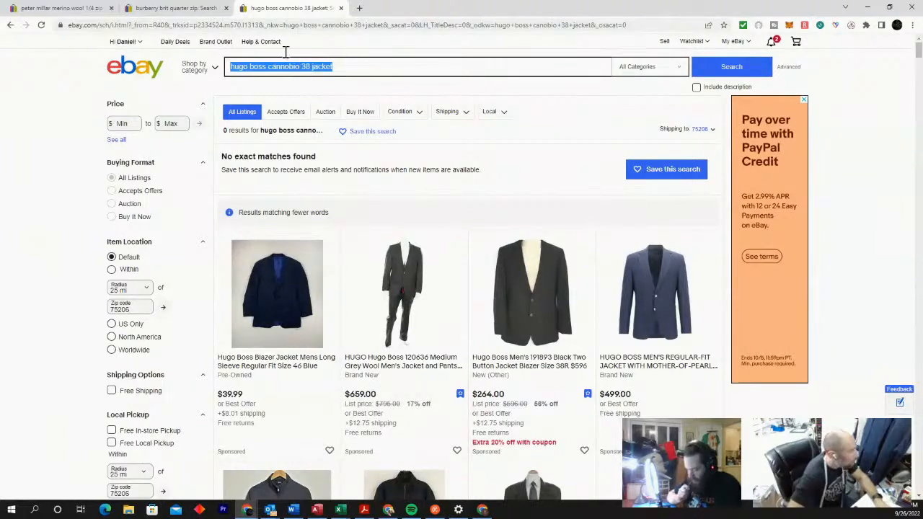
click(226, 8)
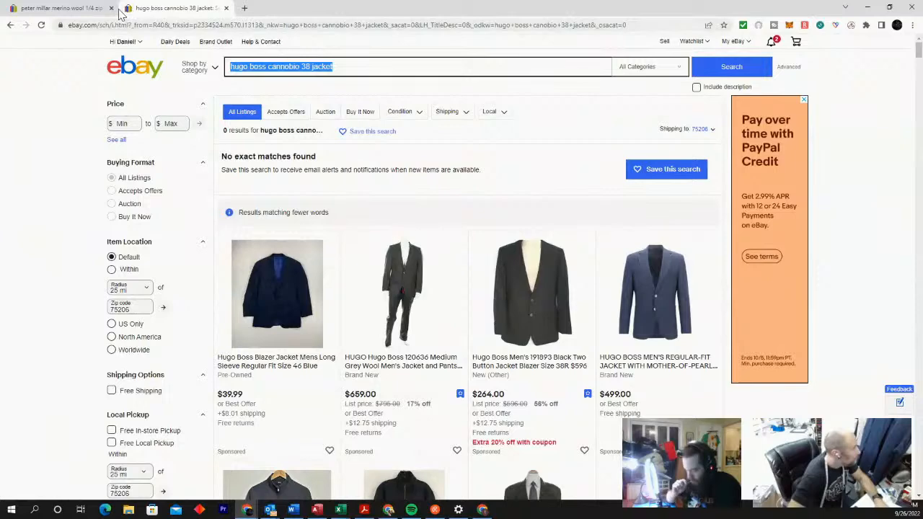
click(112, 8)
Search Google in a new tab for "hugo boss cannobio 38 jacket" and open the Luxanthropy page for the Cannobio 38 zip-through sweatshirt
click(130, 7)
key(ctrl+v)
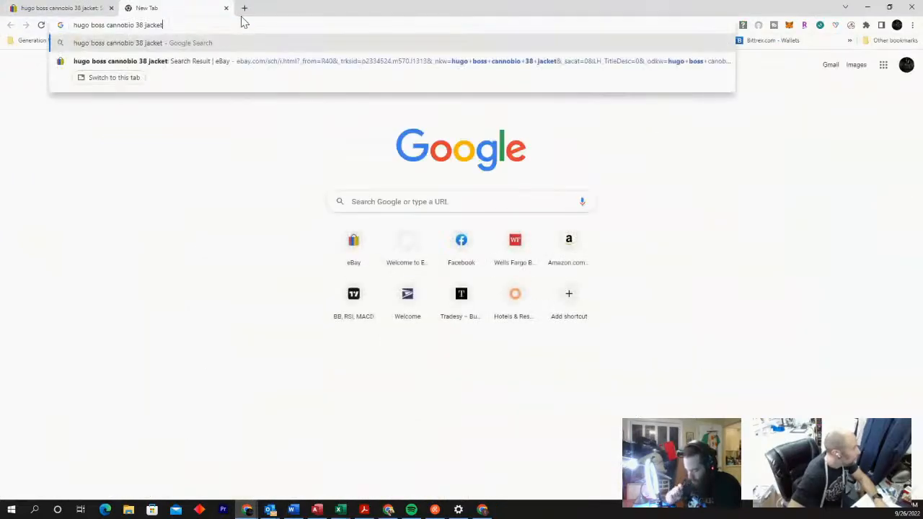
key(Return)
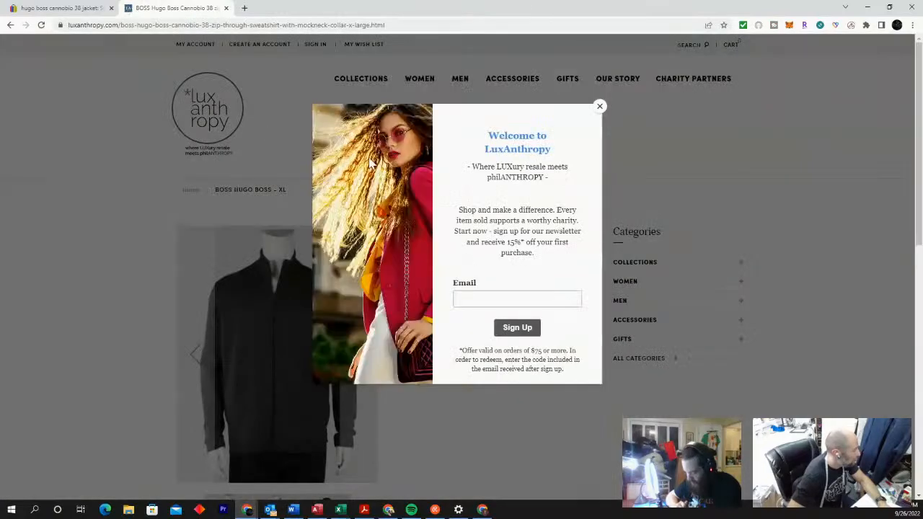
click(600, 106)
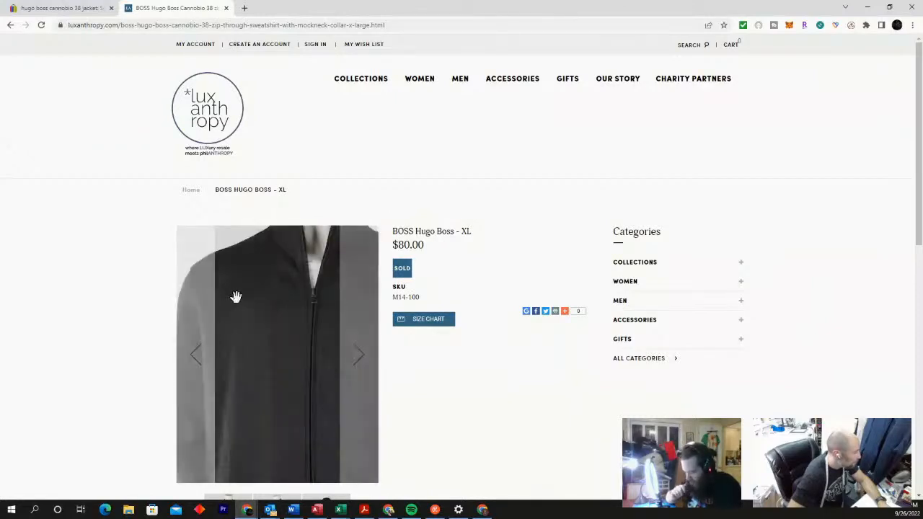
Examine the Hugo Boss Cannobio 38 product page for its photos, price, garment description, material and estimated retail value
scroll(439, 369, down, 2)
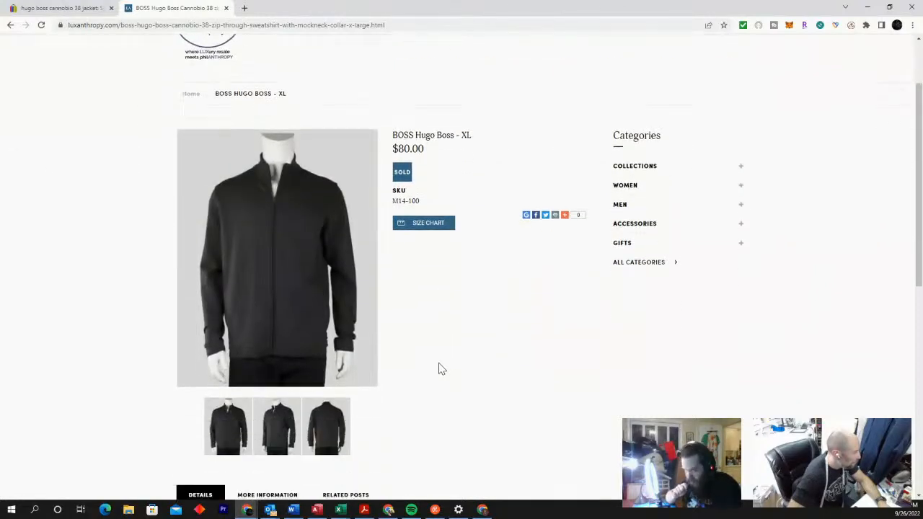
click(266, 404)
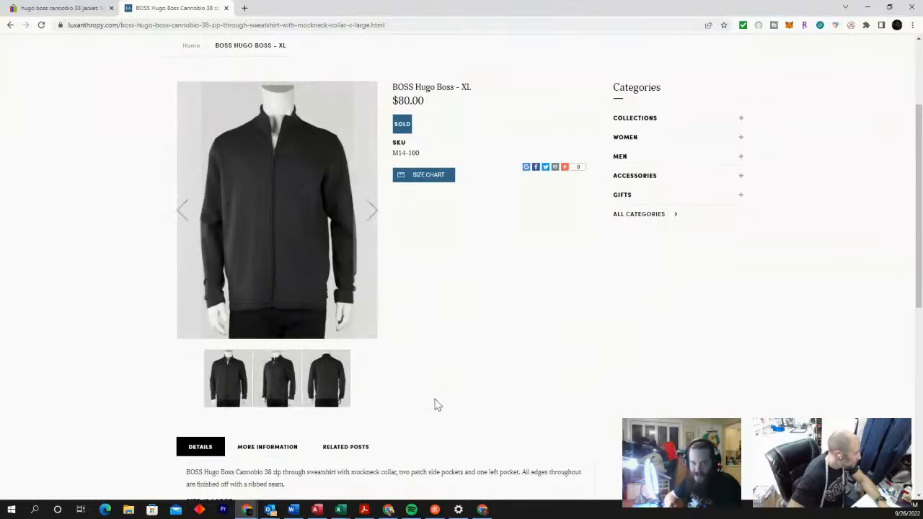
scroll(438, 401, down, 2)
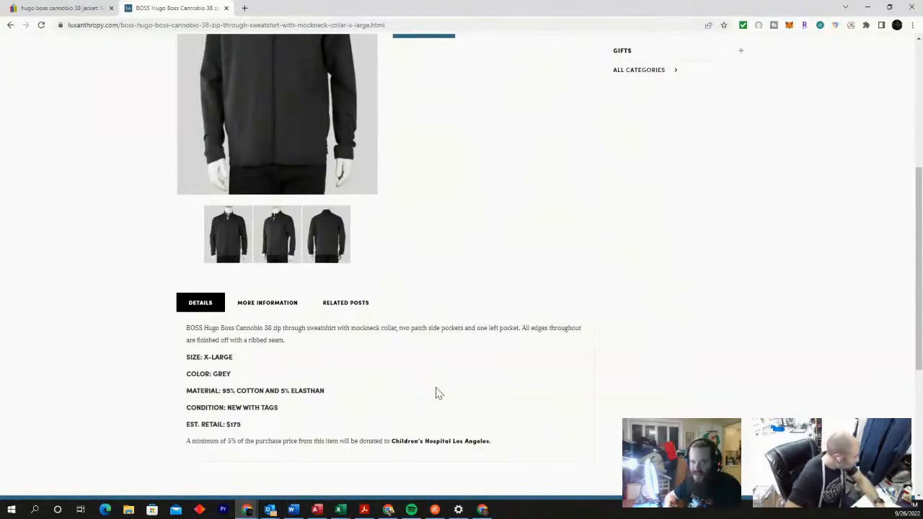
scroll(439, 394, down, 2)
scroll(439, 394, up, 4)
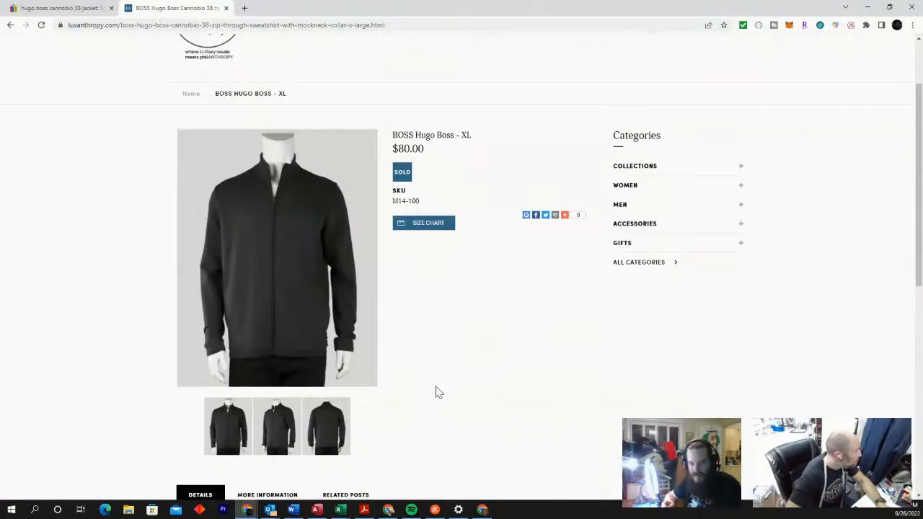
scroll(439, 391, up, 2)
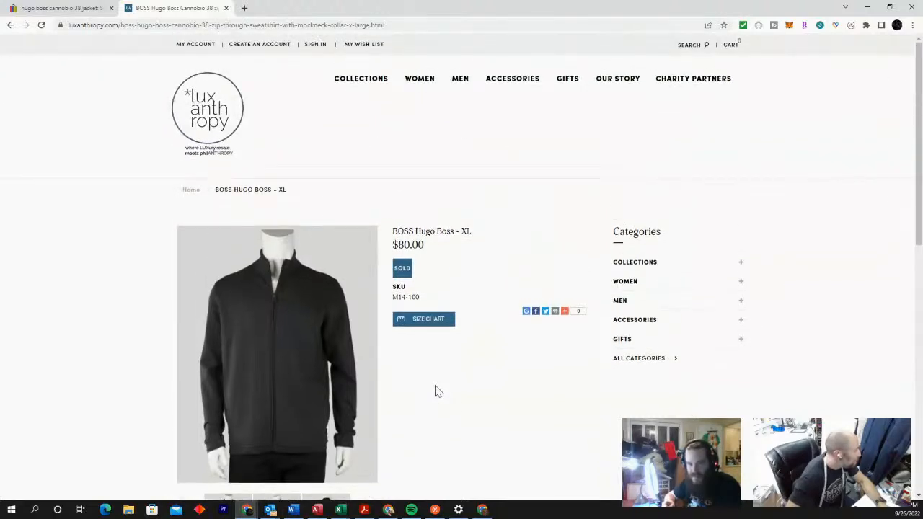
scroll(426, 382, down, 1)
click(70, 9)
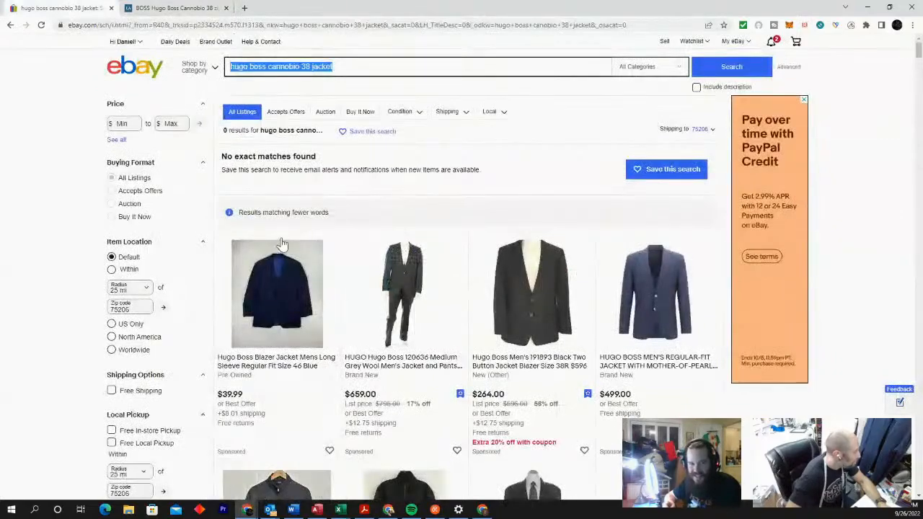
click(162, 8)
scroll(462, 309, down, 3)
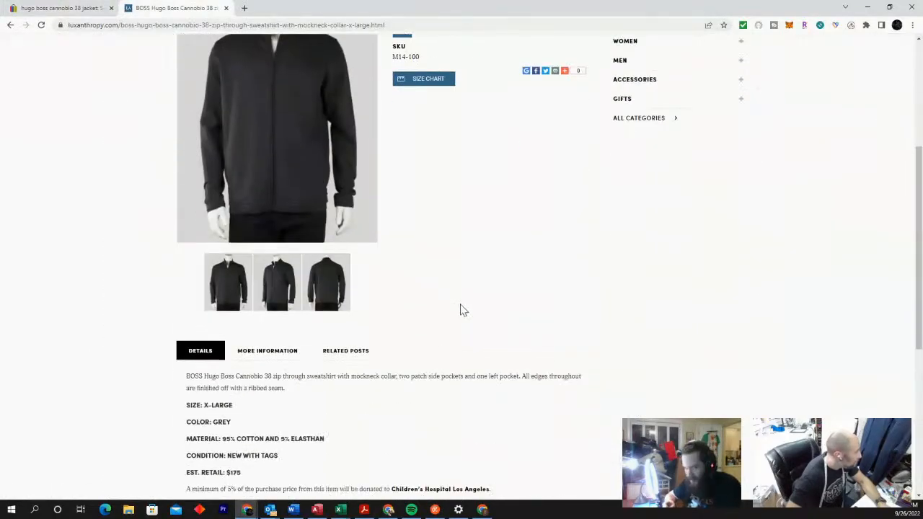
scroll(462, 309, down, 2)
scroll(463, 310, down, 3)
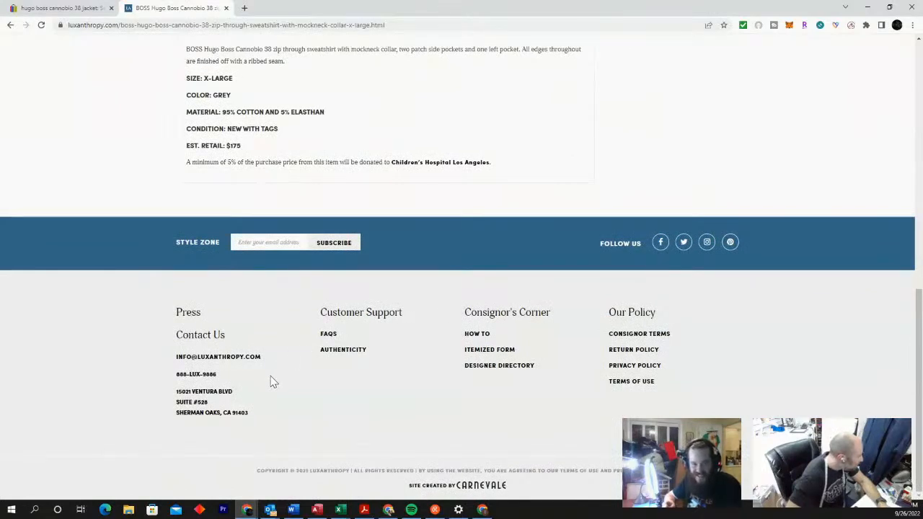
scroll(435, 416, up, 7)
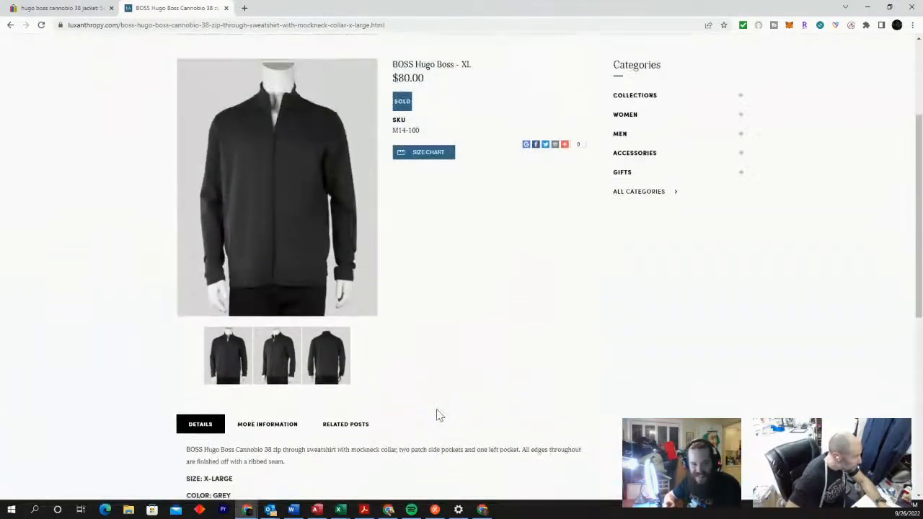
scroll(438, 416, down, 2)
scroll(438, 415, up, 4)
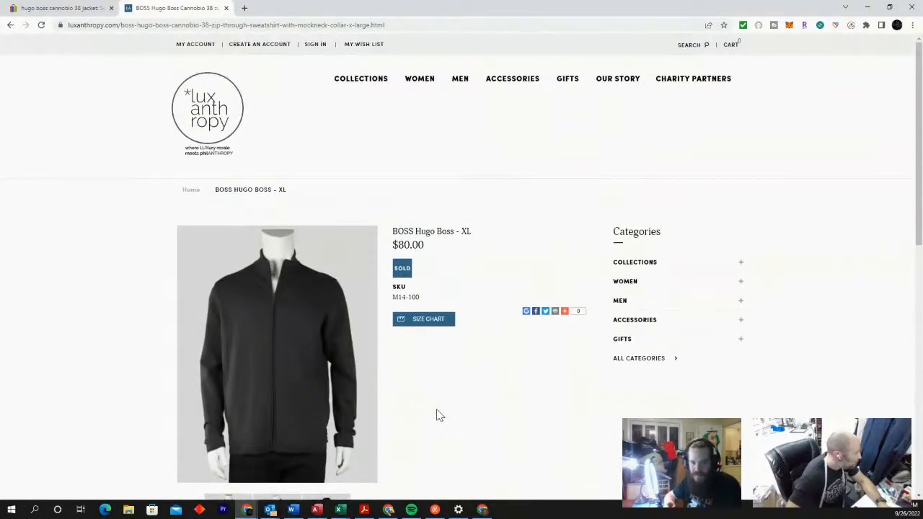
scroll(438, 416, down, 1)
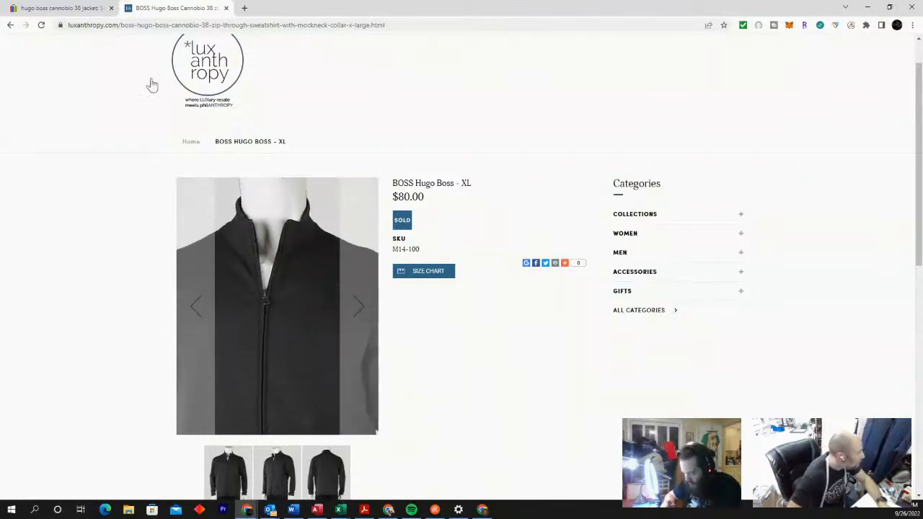
Return to the eBay results and search for "hugo boss zip sweatshirt" instead
click(65, 8)
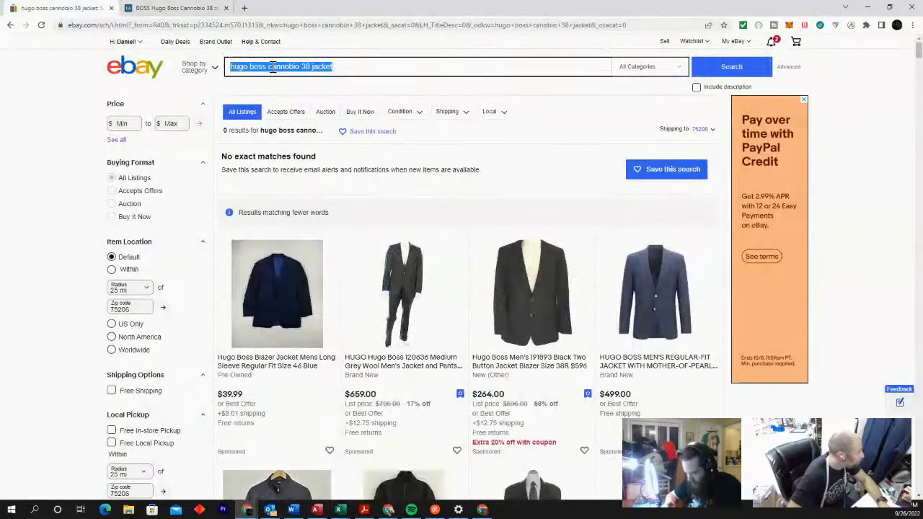
drag(268, 66, 419, 69)
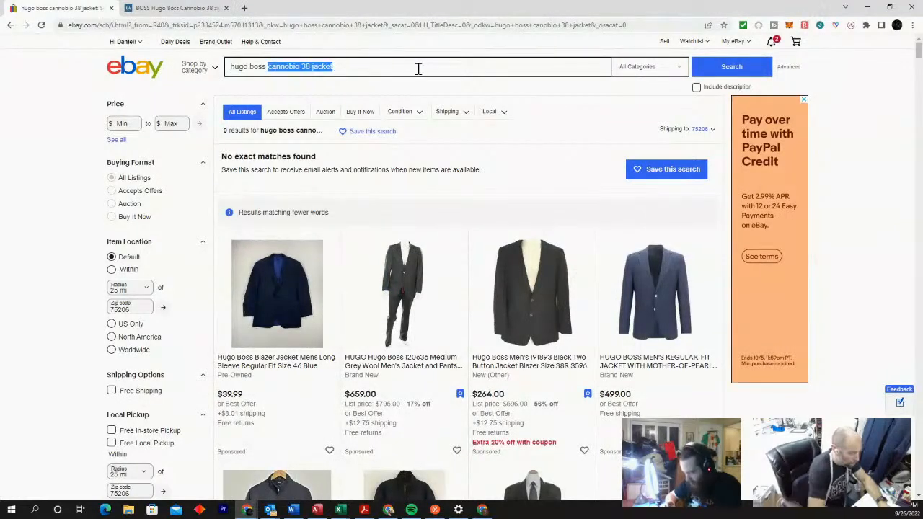
text(zip sweat)
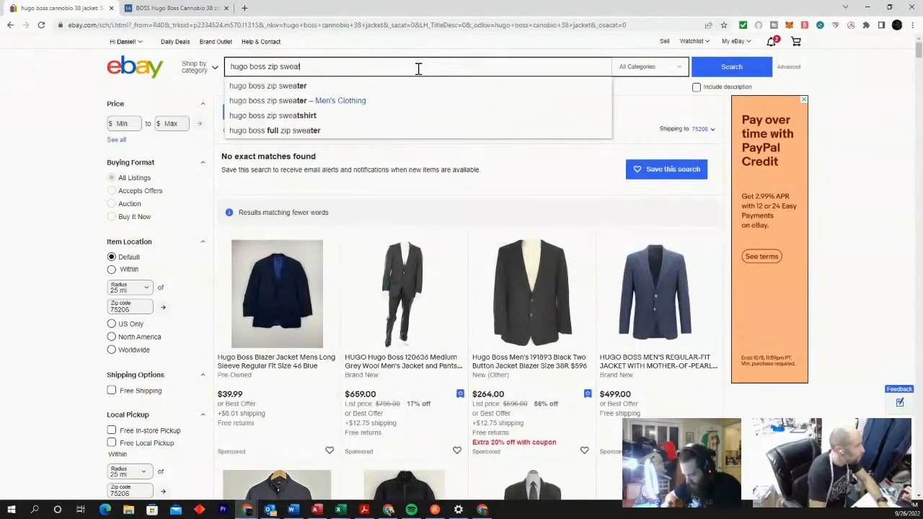
text(shirt)
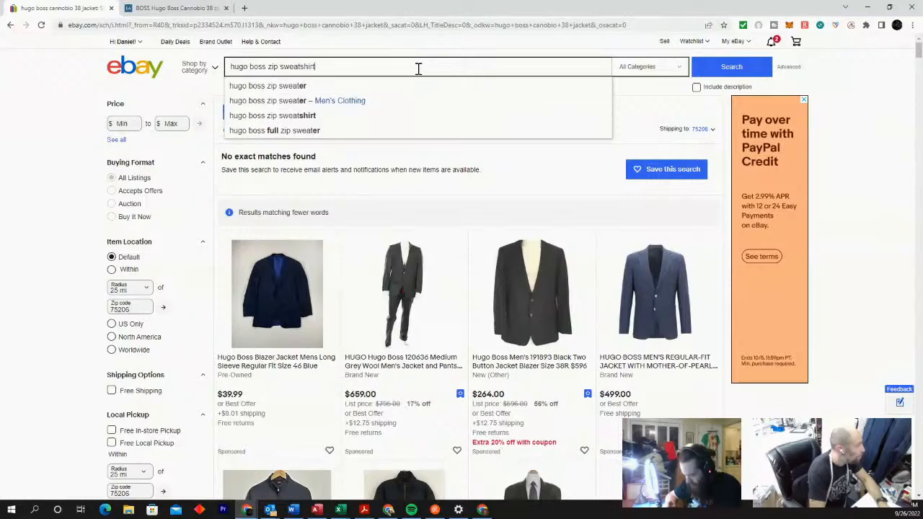
key(Return)
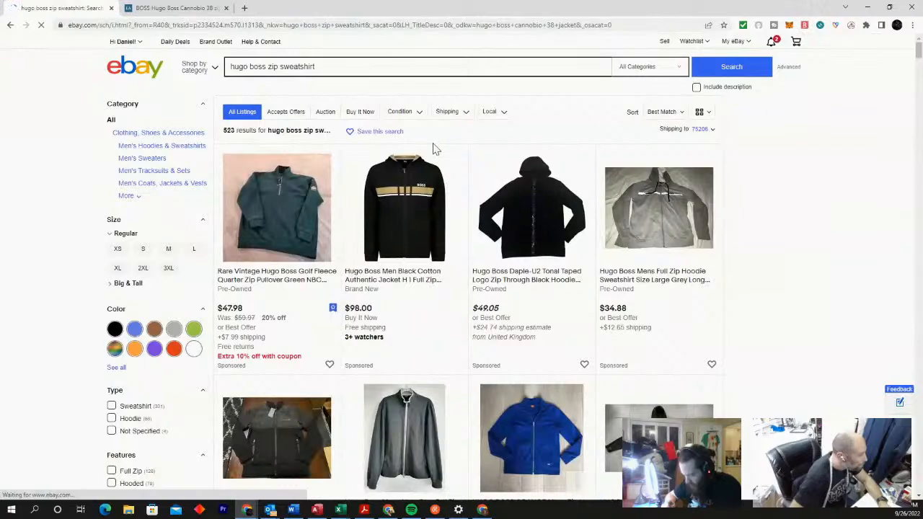
Filter the zip sweatshirt results to show only sold items
scroll(151, 299, down, 4)
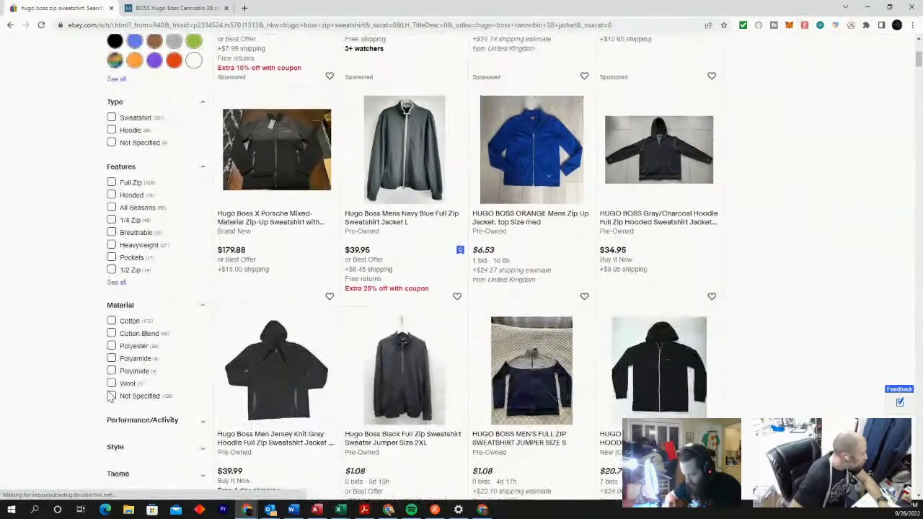
scroll(109, 397, down, 5)
scroll(124, 396, down, 5)
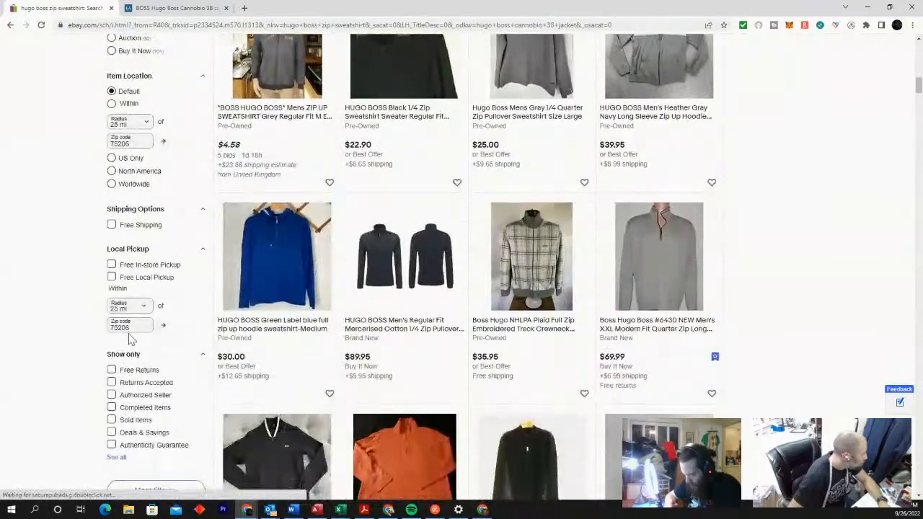
click(141, 420)
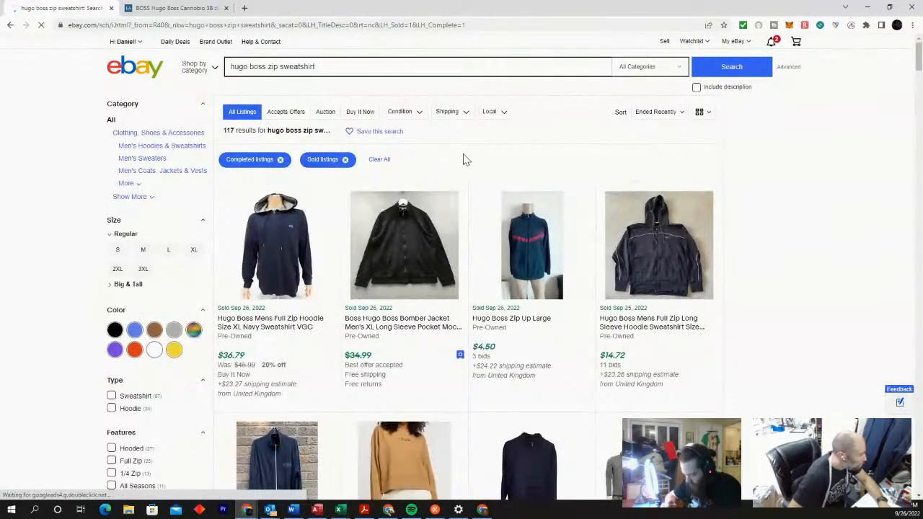
Look through the sold Hugo Boss zip sweatshirts, comparing their styles, conditions, sale prices and shipping costs
scroll(611, 116, down, 2)
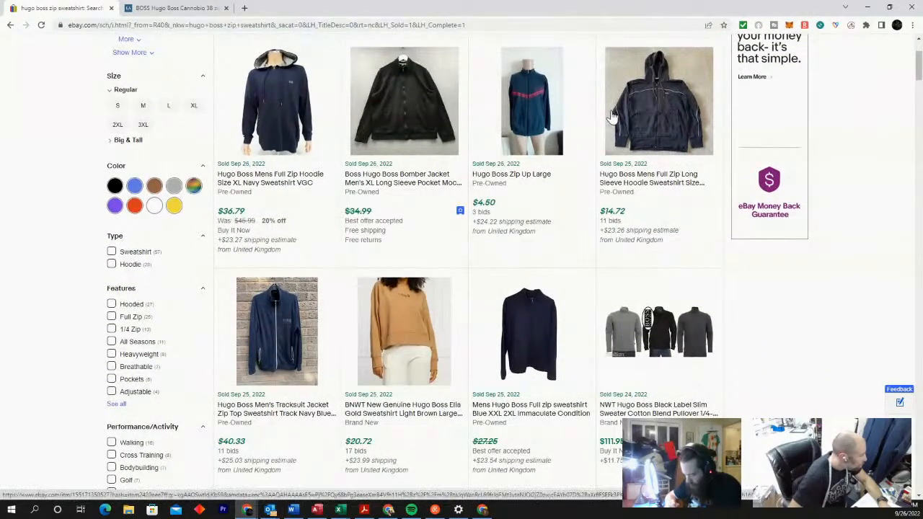
scroll(611, 117, down, 1)
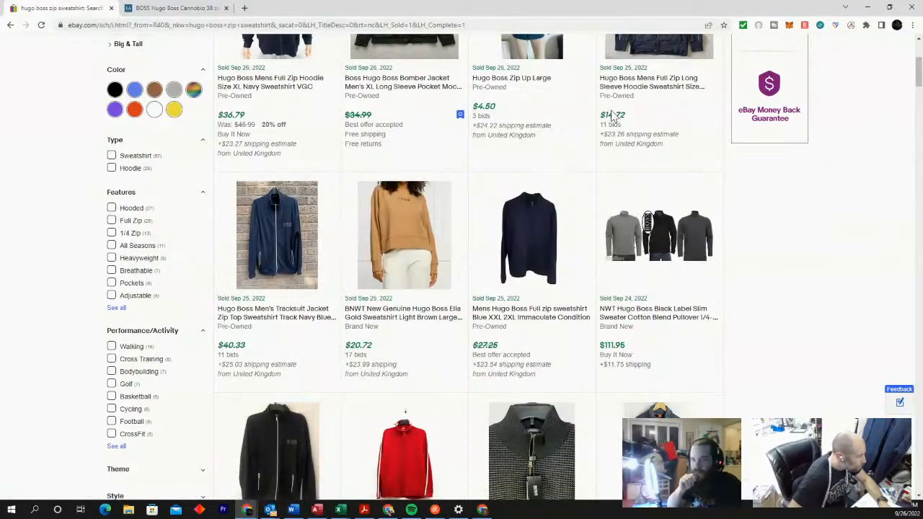
scroll(570, 266, down, 1)
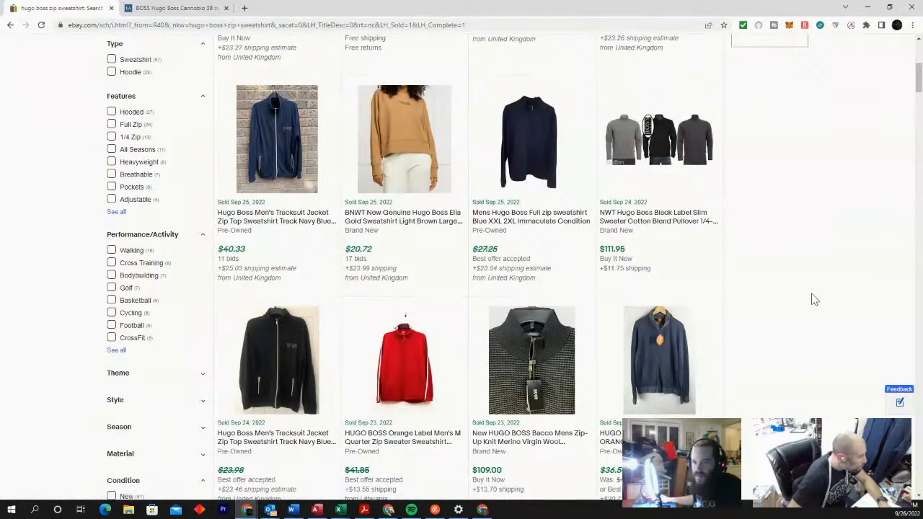
scroll(814, 299, down, 3)
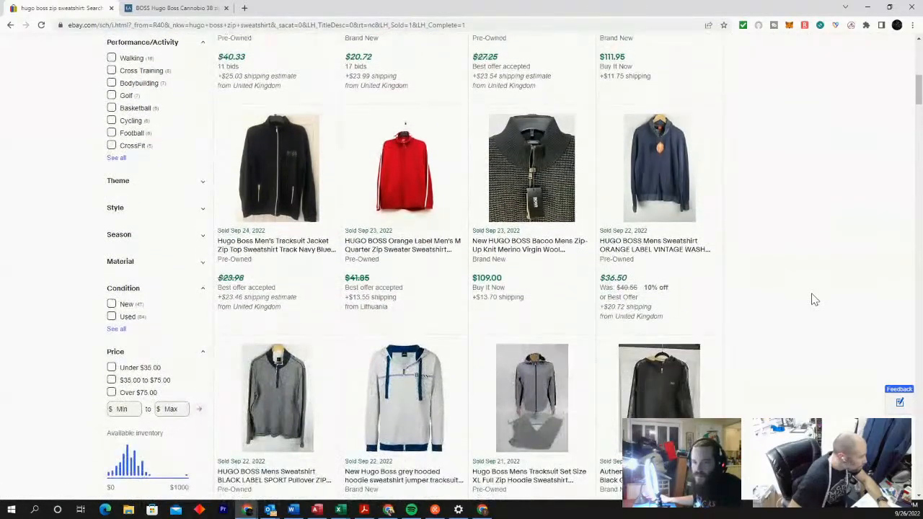
scroll(814, 300, down, 2)
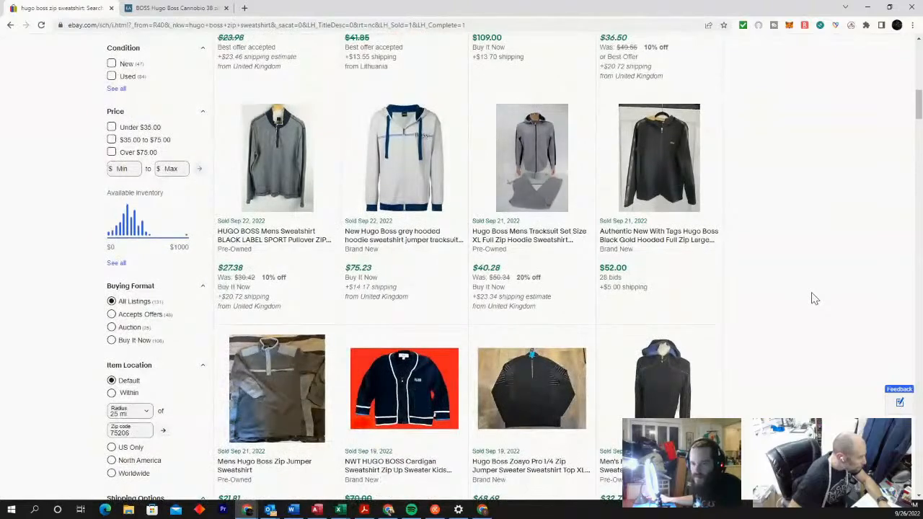
scroll(816, 299, down, 1)
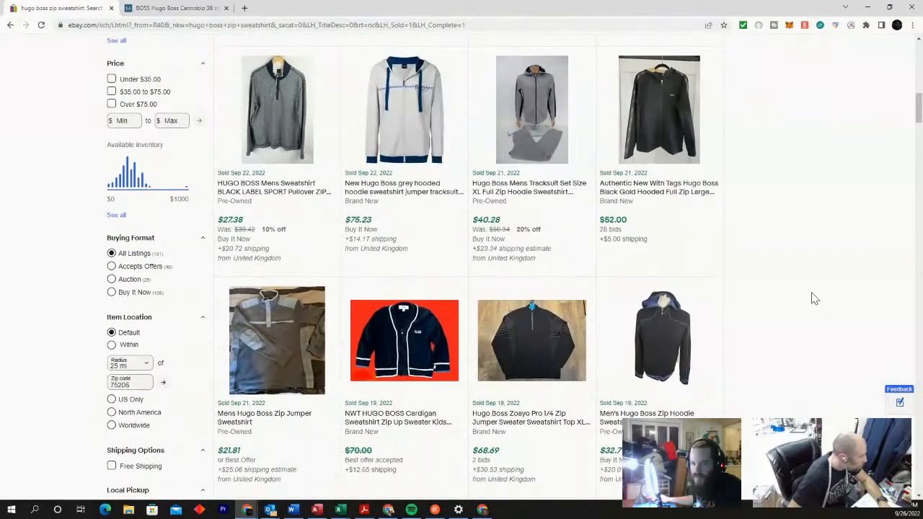
scroll(815, 298, down, 3)
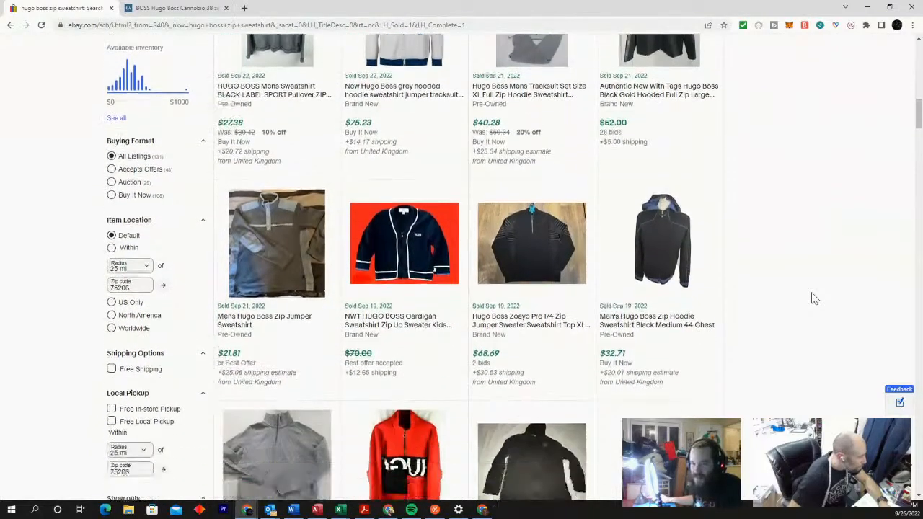
scroll(815, 299, down, 4)
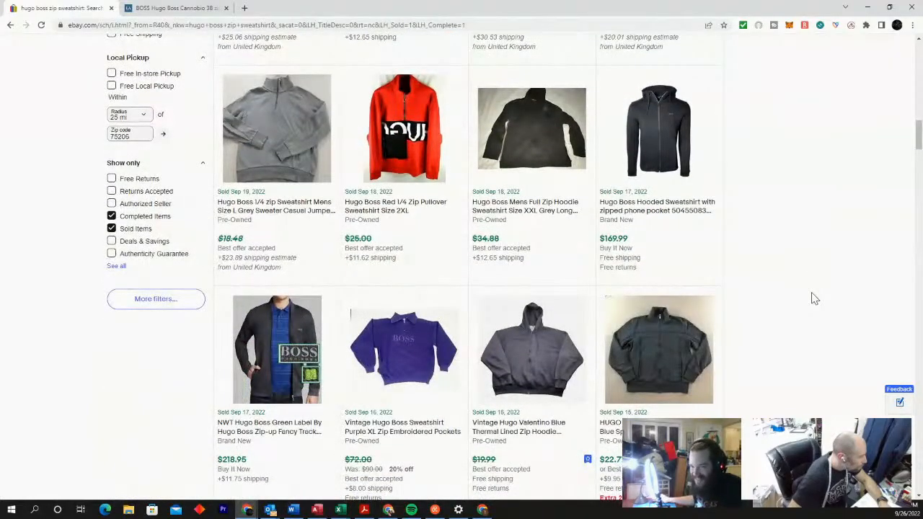
scroll(815, 299, down, 2)
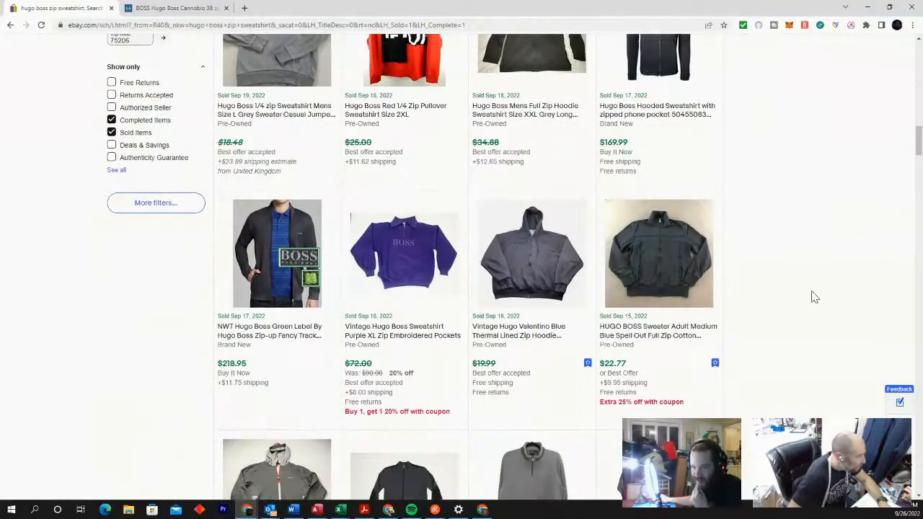
scroll(815, 298, down, 3)
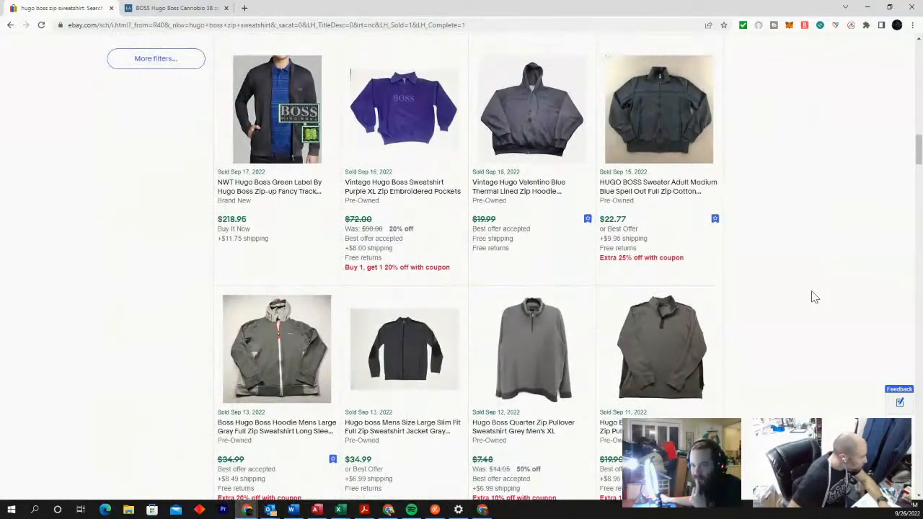
scroll(815, 298, down, 5)
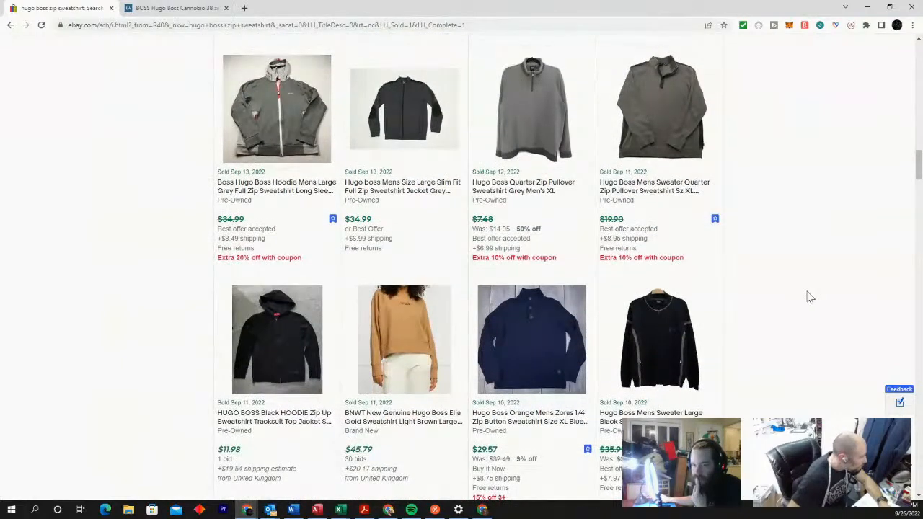
scroll(810, 298, down, 3)
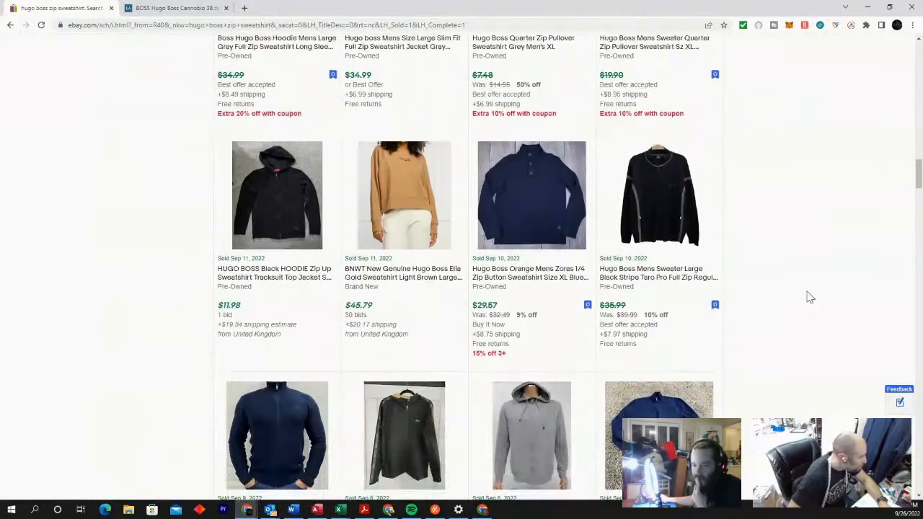
scroll(809, 298, down, 3)
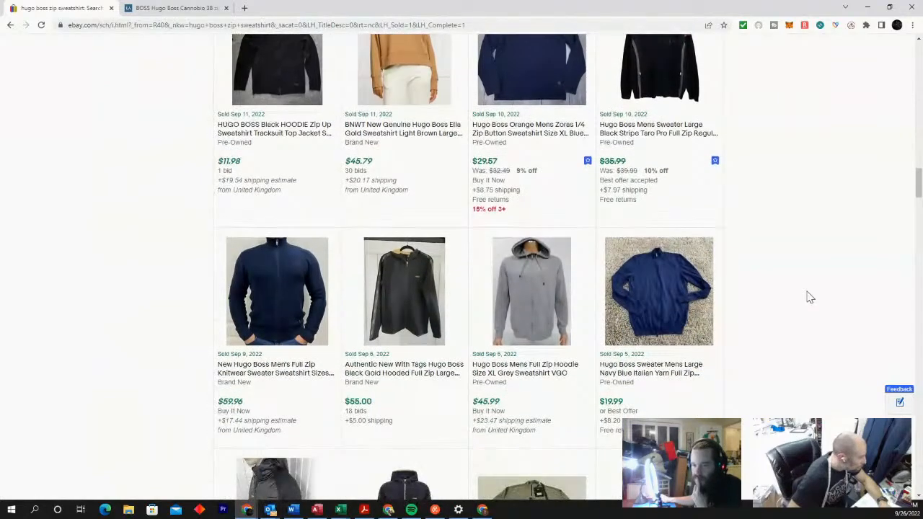
scroll(810, 339, down, 4)
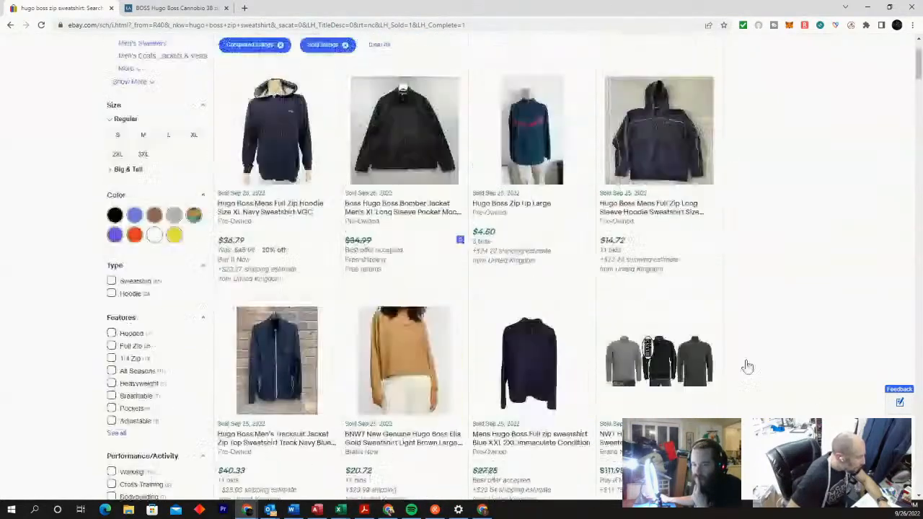
scroll(748, 368, up, 2)
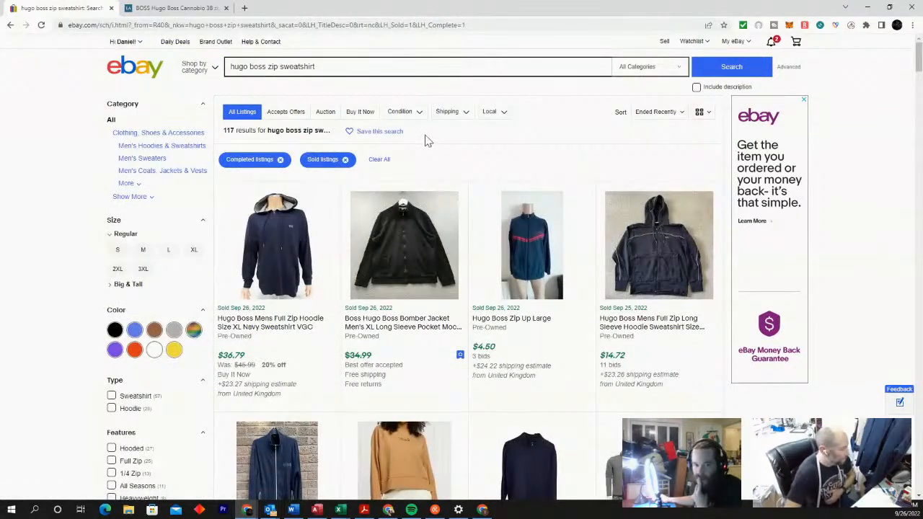
scroll(426, 142, down, 2)
scroll(425, 142, down, 1)
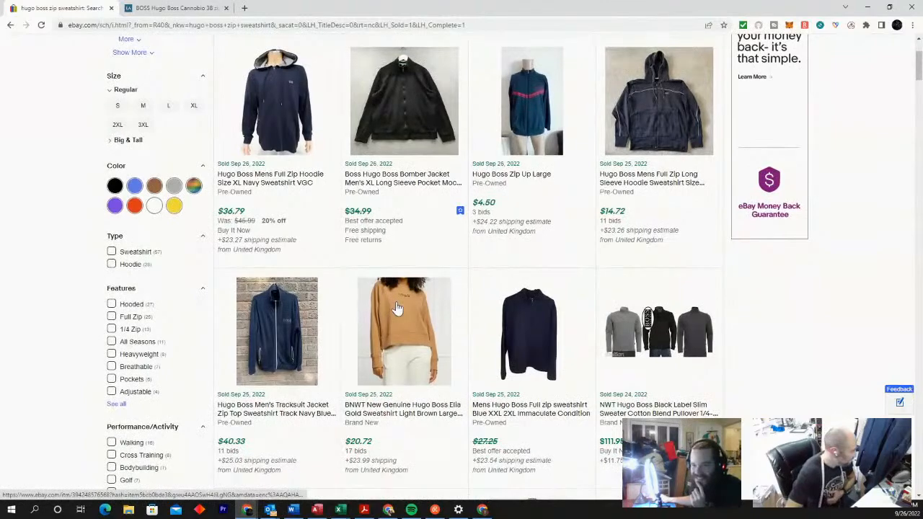
scroll(397, 308, down, 1)
scroll(397, 308, down, 2)
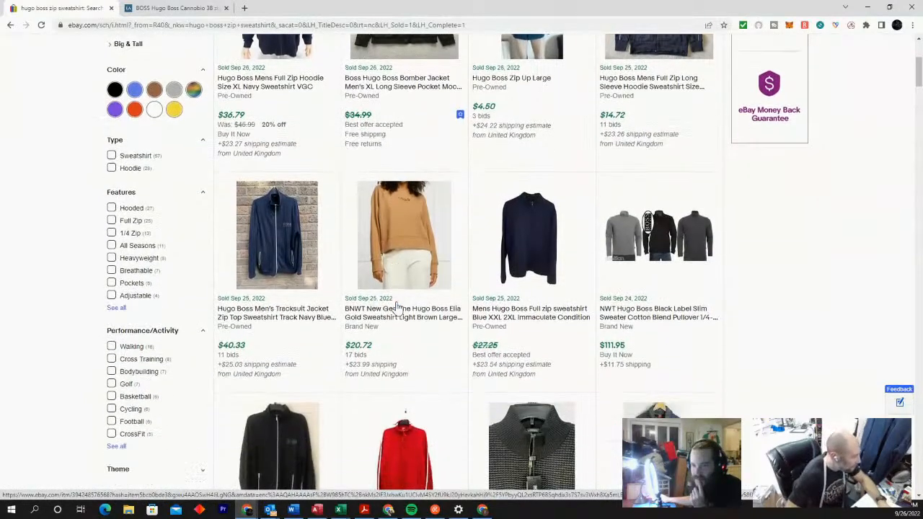
Narrow the sold zip sweatshirt results to used condition
scroll(127, 221, up, 5)
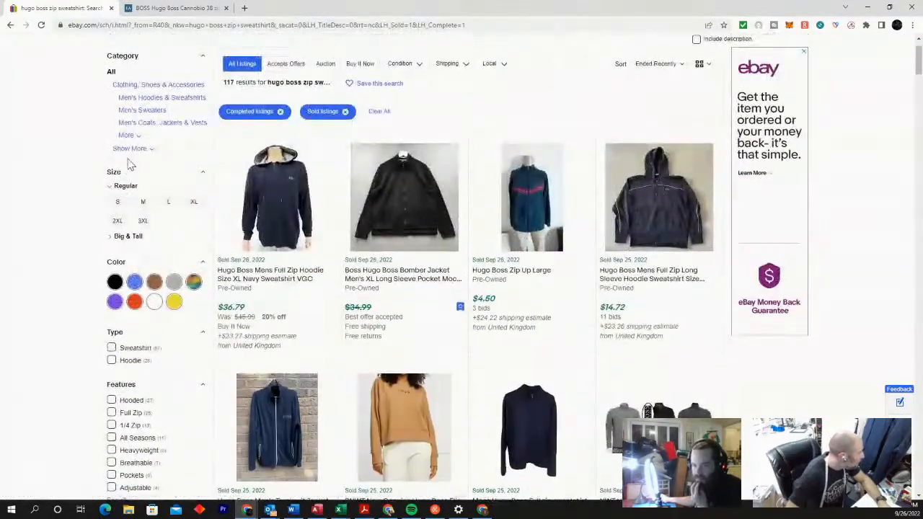
scroll(126, 181, up, 1)
scroll(125, 181, down, 10)
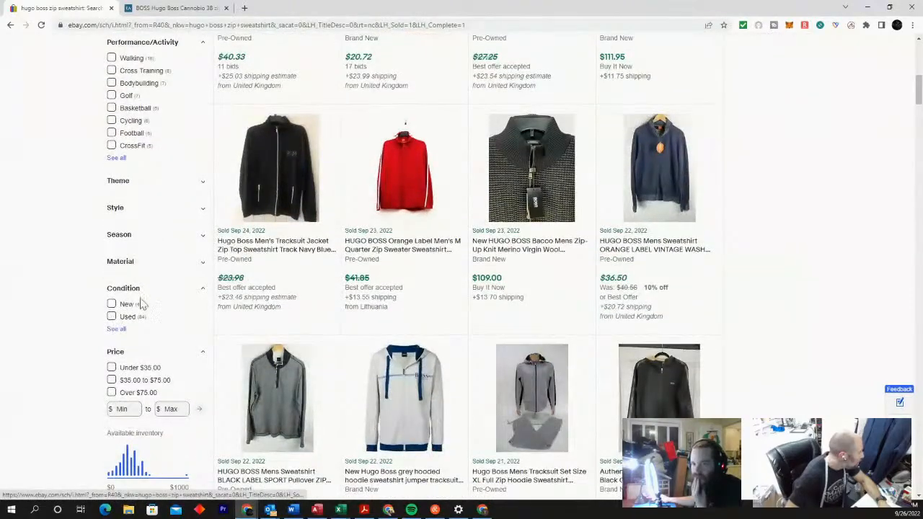
click(112, 316)
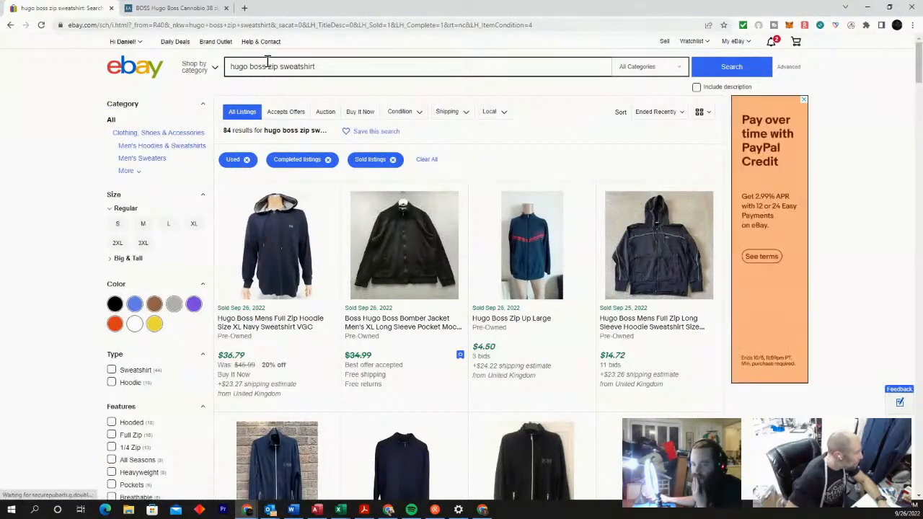
Search for "hugo boss full zip sweater" among sold items and open the black Slim Fit Full Zip Cardigan listing in a separate tab
drag(265, 65, 521, 70)
text(full)
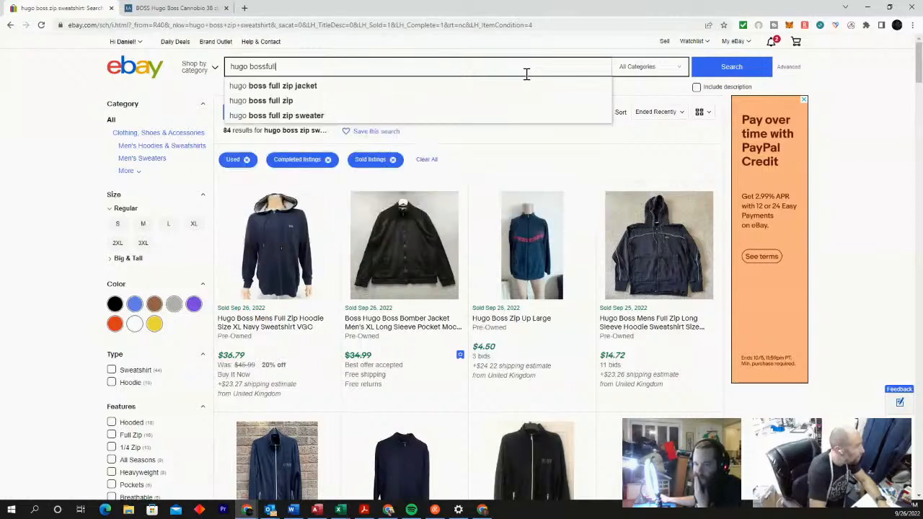
key(BackSpace)
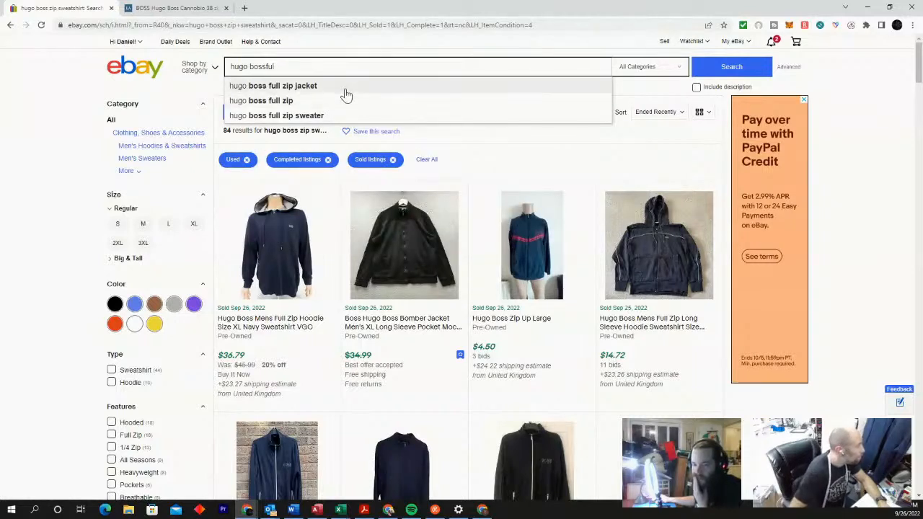
click(322, 116)
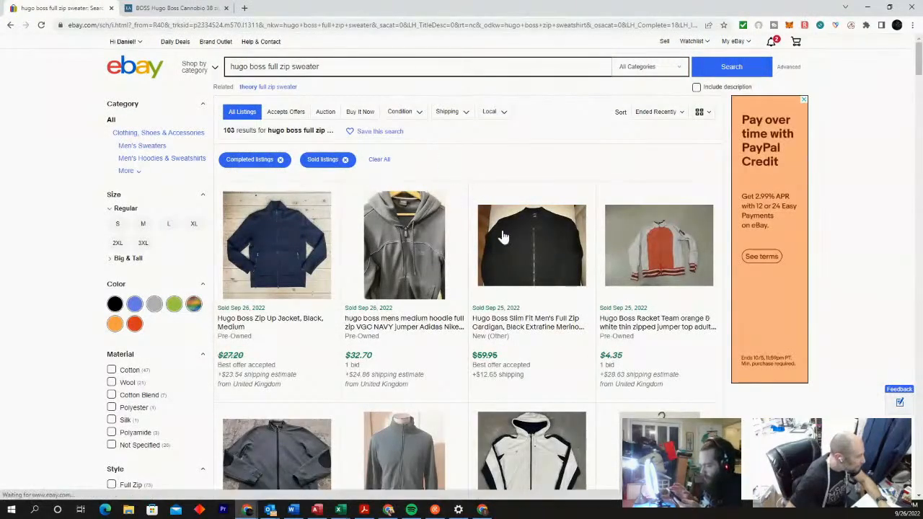
click(536, 242)
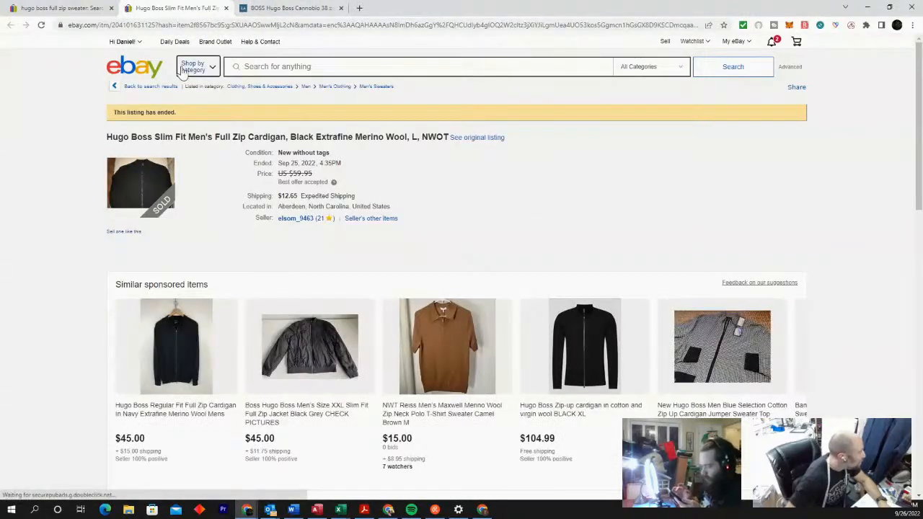
Go back to the full zip sweater results and examine the sold items for comparable styles and prices
click(64, 9)
scroll(426, 272, down, 1)
scroll(425, 272, down, 3)
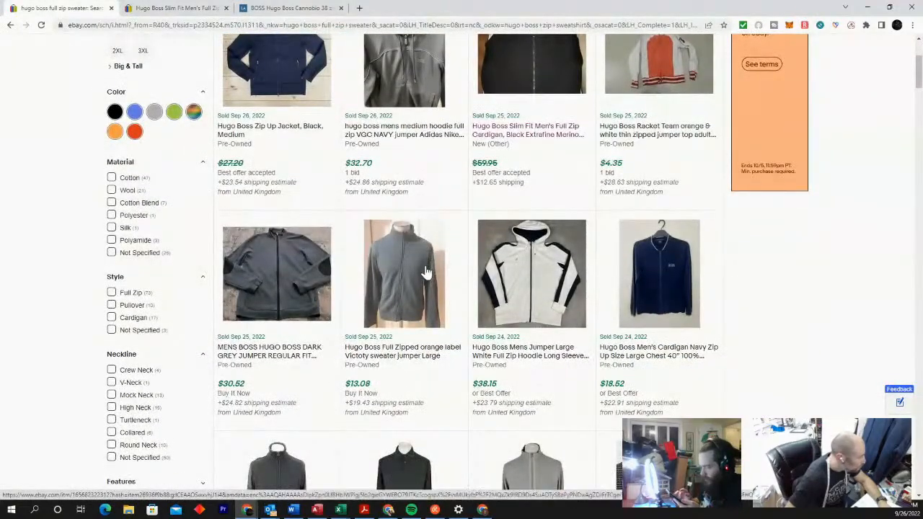
scroll(425, 273, down, 3)
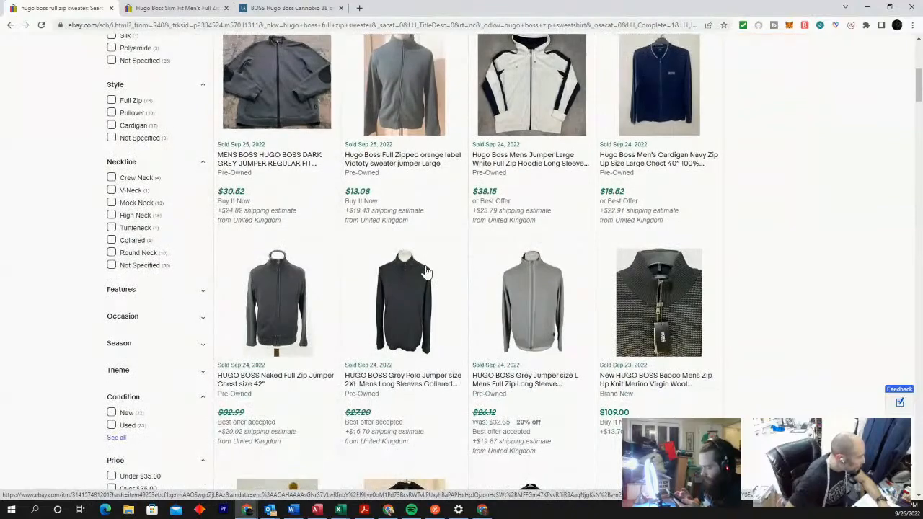
scroll(425, 273, down, 3)
scroll(425, 273, down, 1)
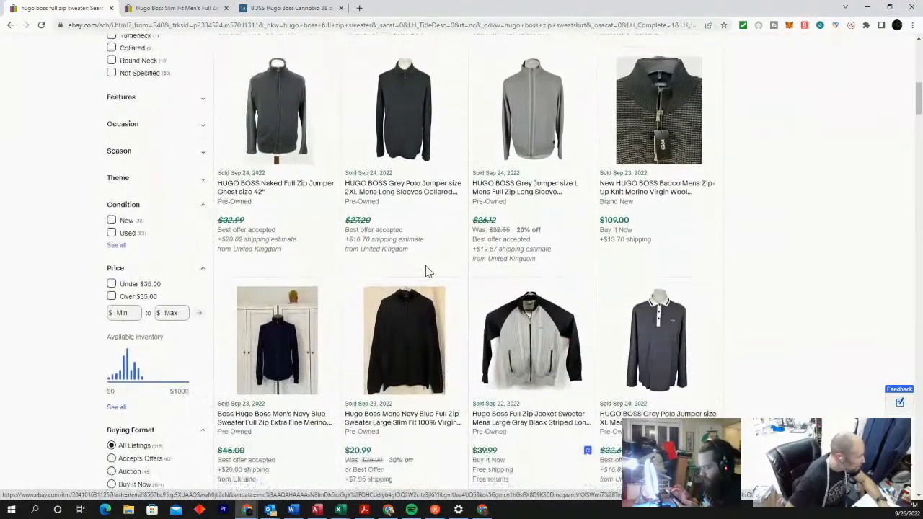
Examine the sold Hugo Boss full zip sweaters for comparable styles, conditions, sale prices and shipping costs
scroll(426, 273, down, 1)
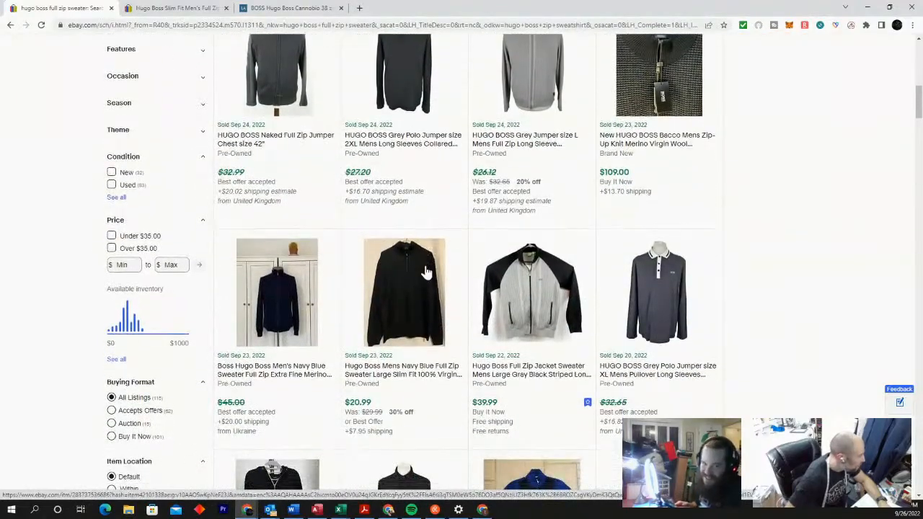
scroll(426, 272, down, 3)
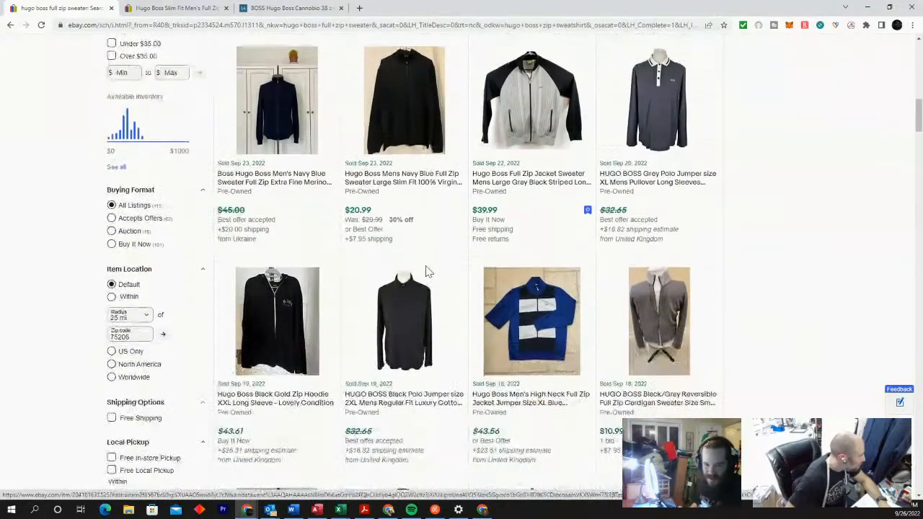
scroll(426, 273, down, 3)
scroll(426, 273, down, 1)
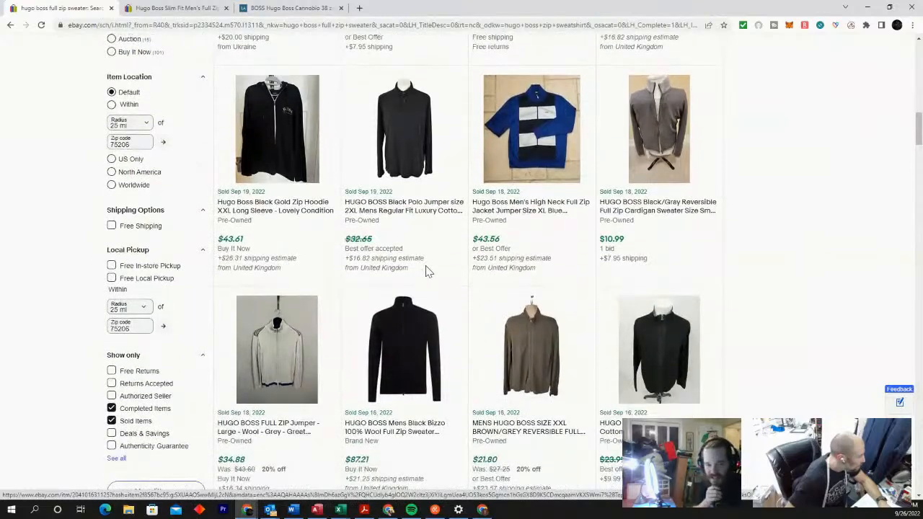
scroll(426, 272, down, 2)
scroll(426, 273, down, 2)
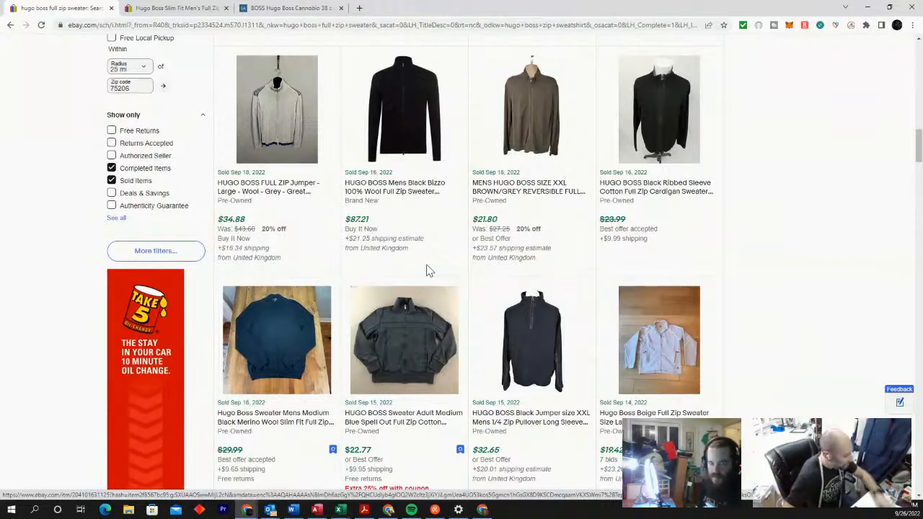
scroll(423, 262, down, 3)
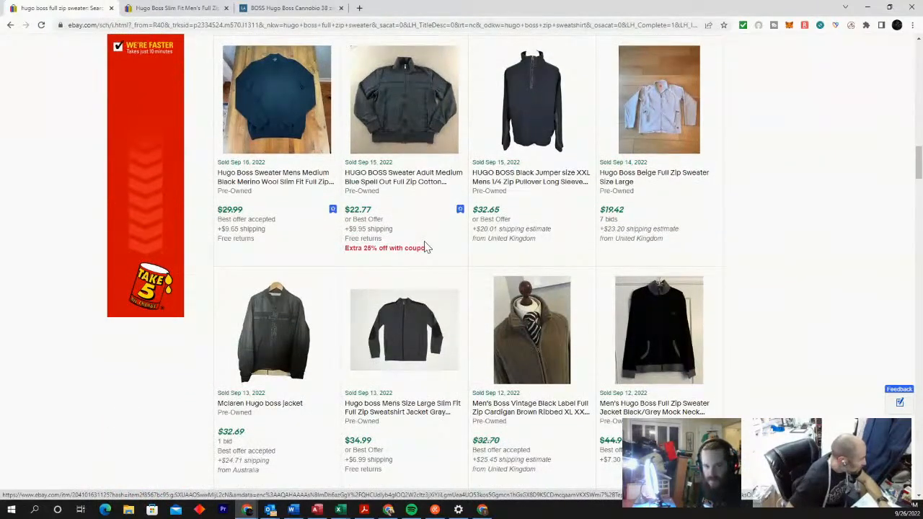
scroll(426, 248, down, 1)
scroll(425, 247, down, 1)
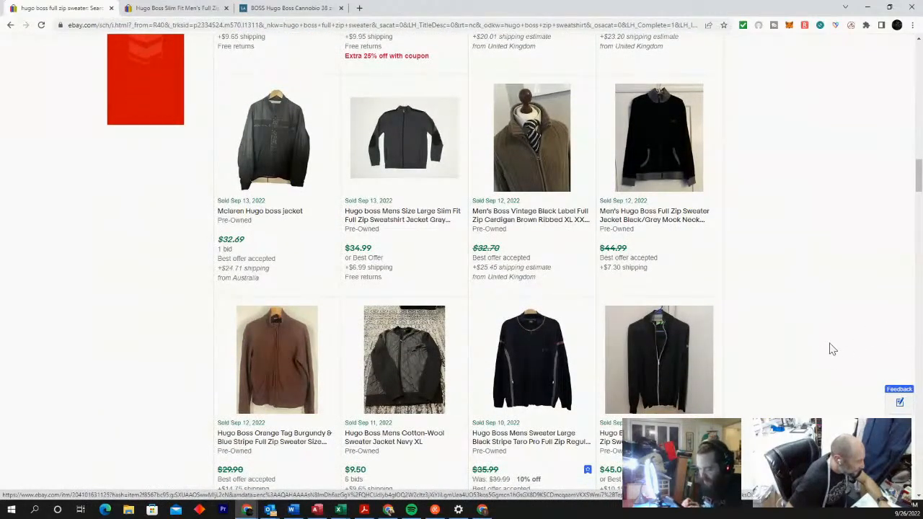
scroll(832, 350, down, 1)
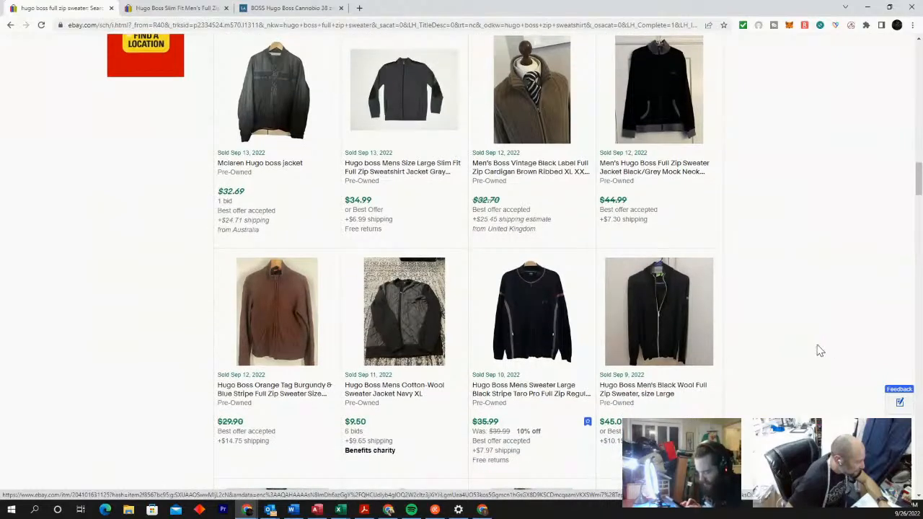
scroll(818, 350, down, 2)
Open the sold Hugo Boss Men's Black Wool Full Zip Sweater, close the slim fit cardigan listing and start a similar listing from the sweater
click(654, 237)
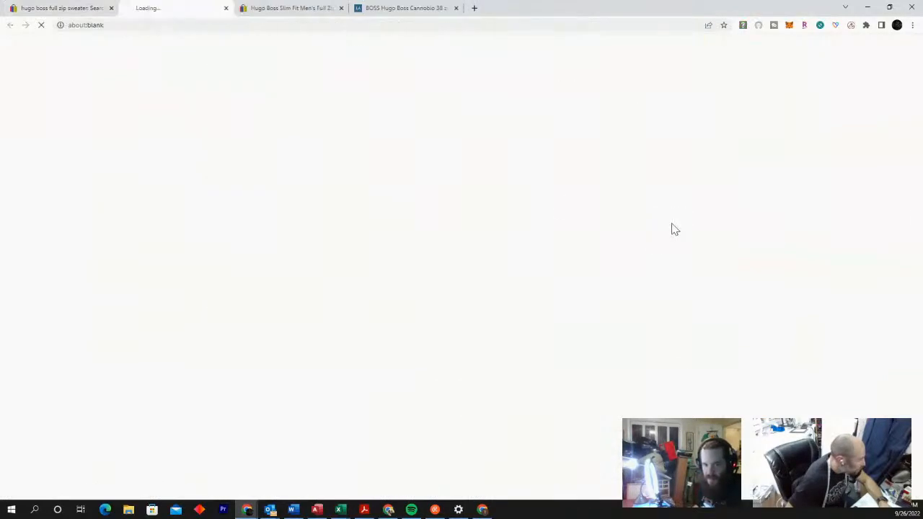
click(342, 7)
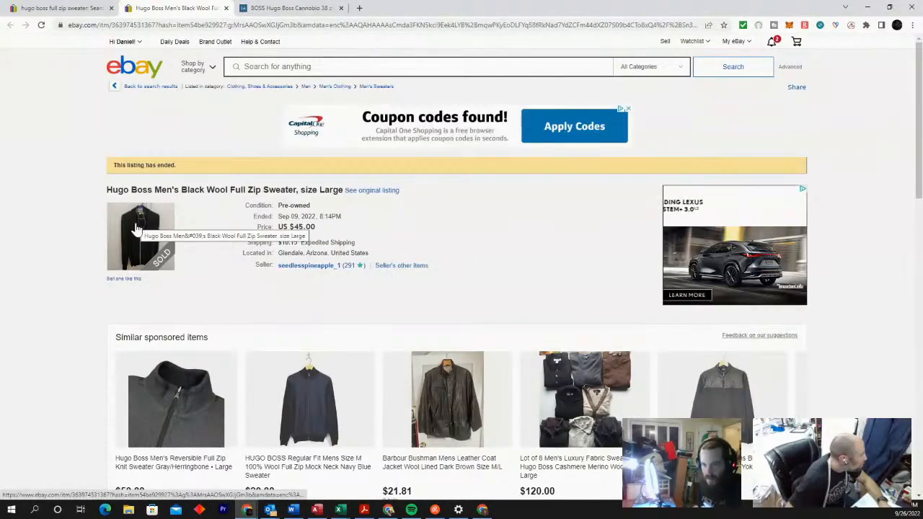
click(125, 280)
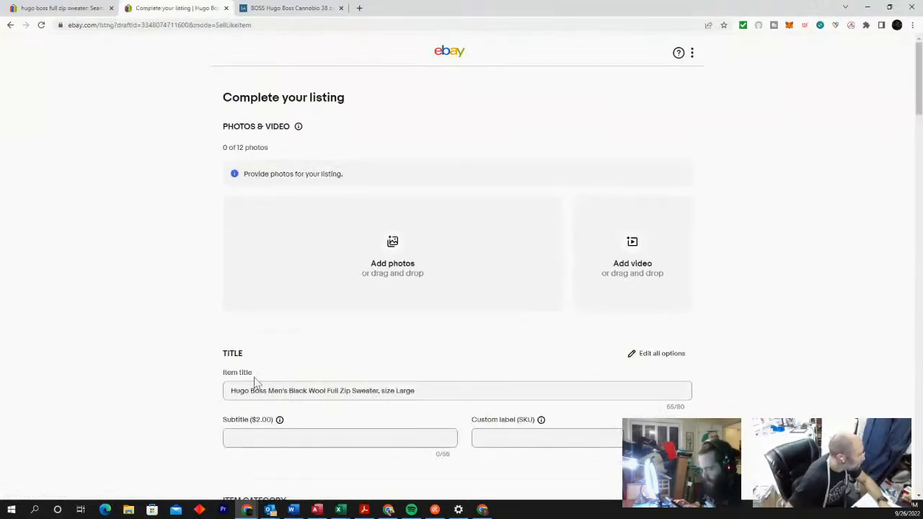
In the item title, change "Men's" to "Mens" and replace "Black Wool" with "Size Medium"
click(287, 390)
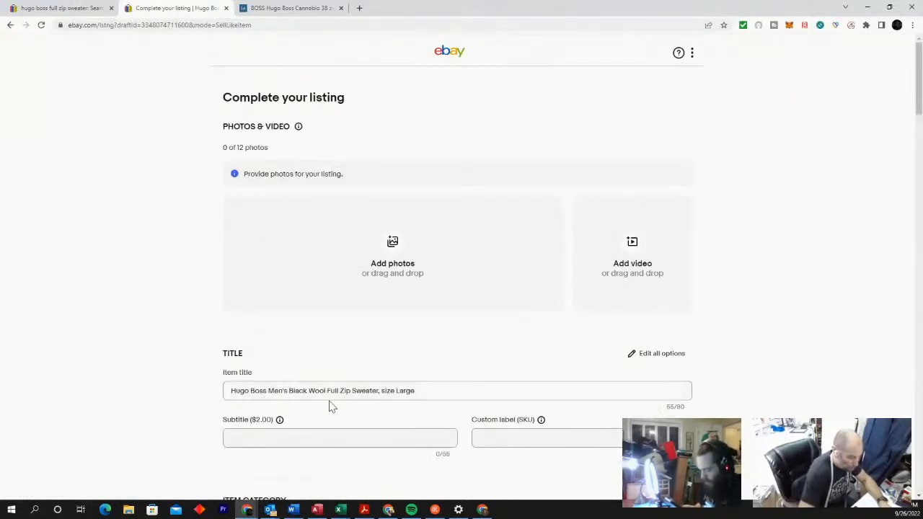
key(BackSpace)
key(BackSpace)
text(s)
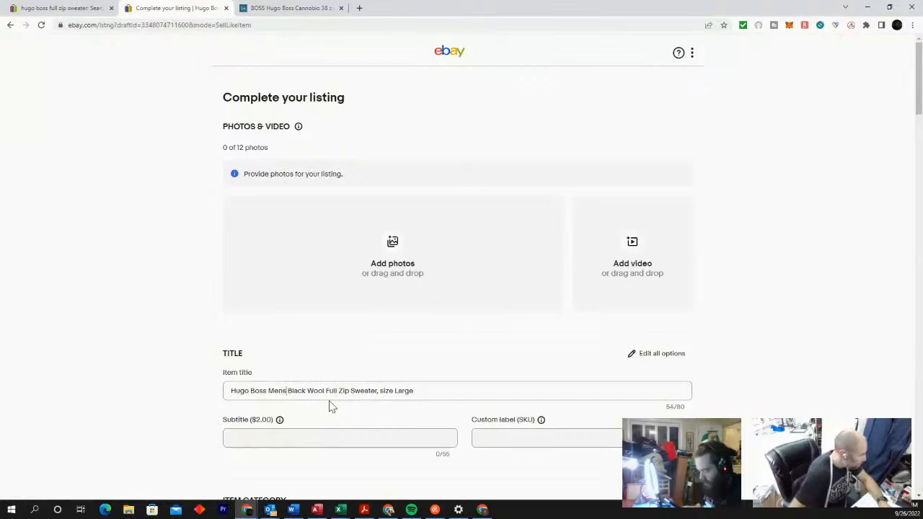
drag(289, 392, 328, 393)
key(BackSpace)
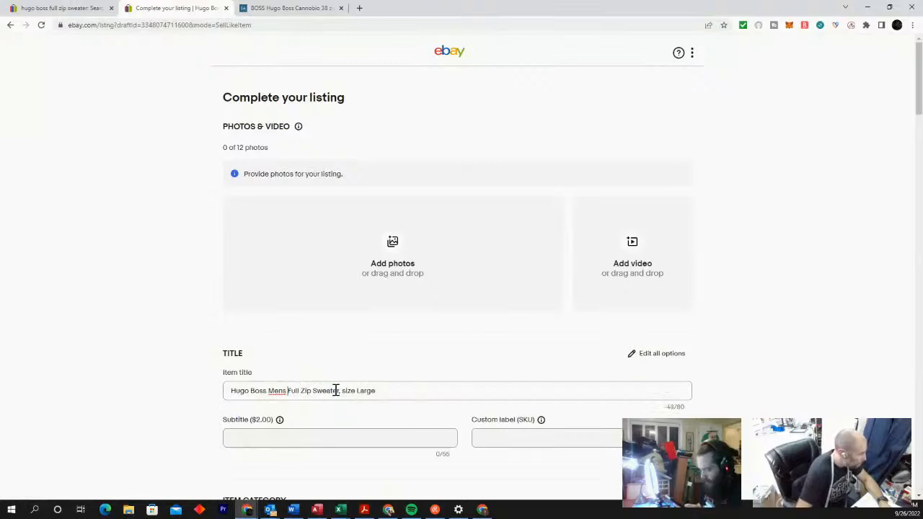
text(Size Medium)
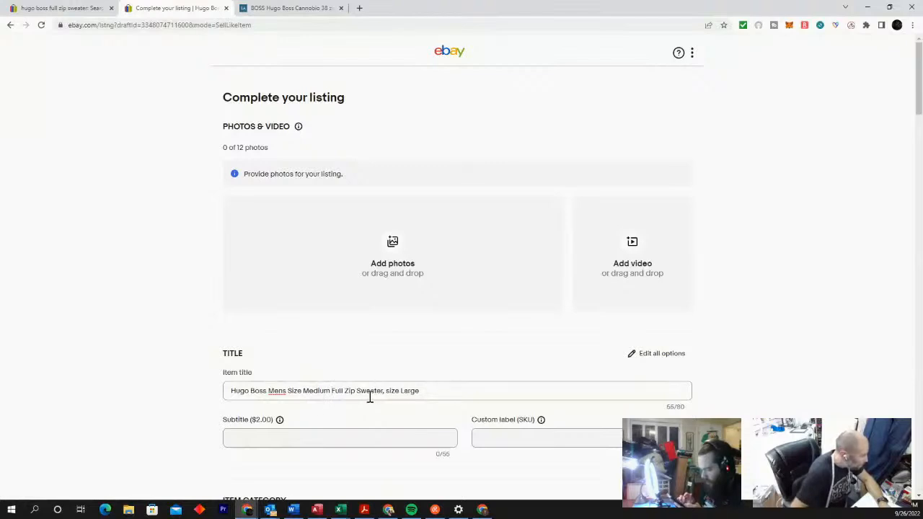
Make the title end in "Full Zip Mock Neck Sweatshirt", removing the ", size Large" ending
click(357, 391)
text(Mock Neck)
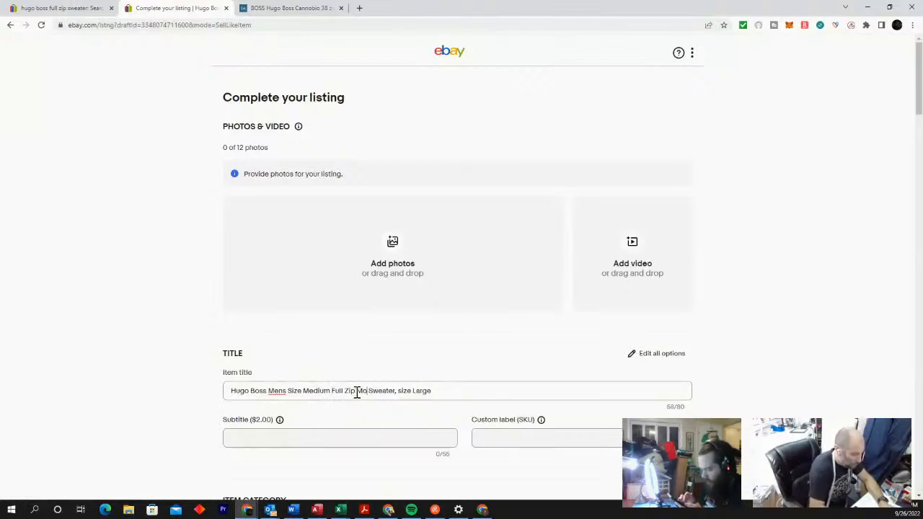
click(417, 391)
key(Delete)
key(Delete)
text(shirt)
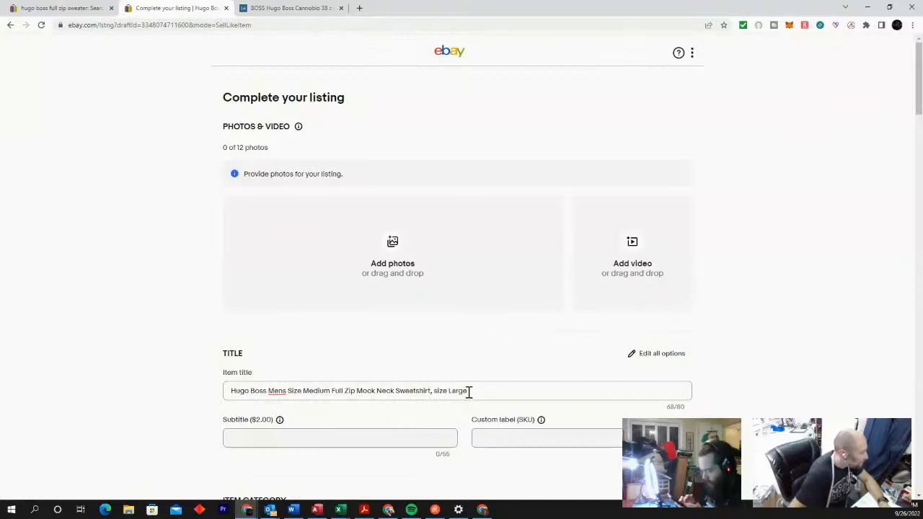
drag(431, 391, 529, 408)
key(BackSpace)
Check the description and material details on the Hugo Boss Cannobio 38 reference page, then return to the listing draft
click(295, 15)
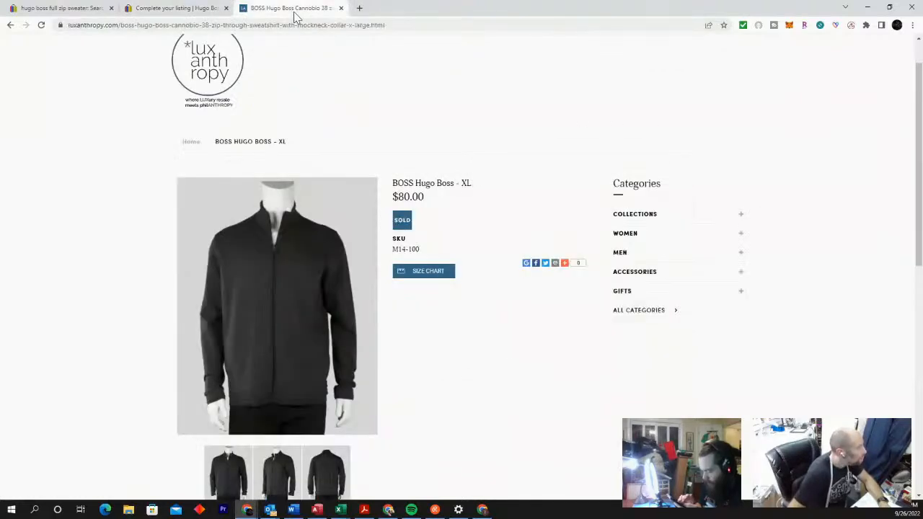
scroll(472, 265, down, 3)
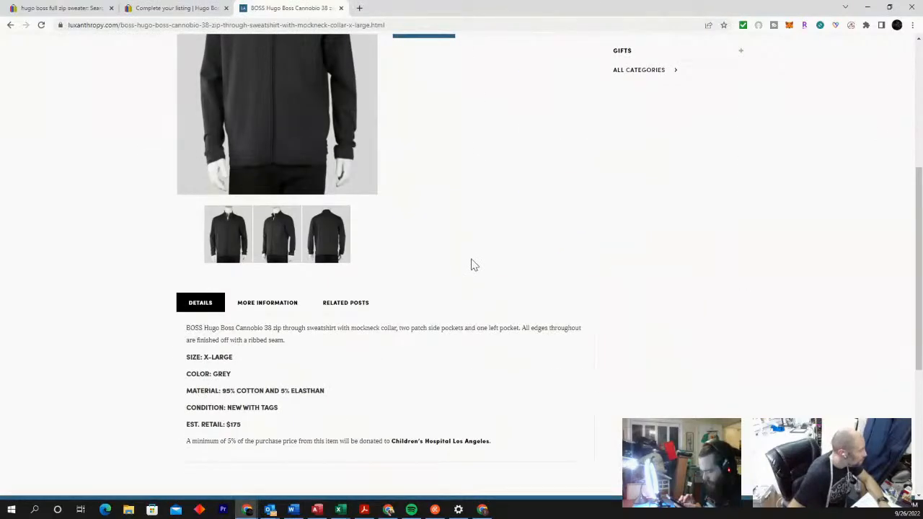
click(127, 9)
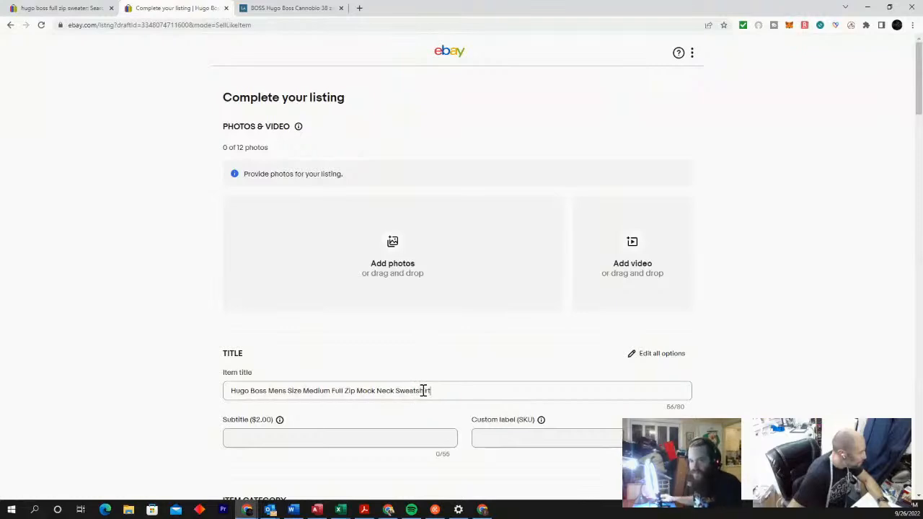
Replace "Sweatshirt" at the end of the item title with "Sweater Jacket"
drag(417, 390, 447, 392)
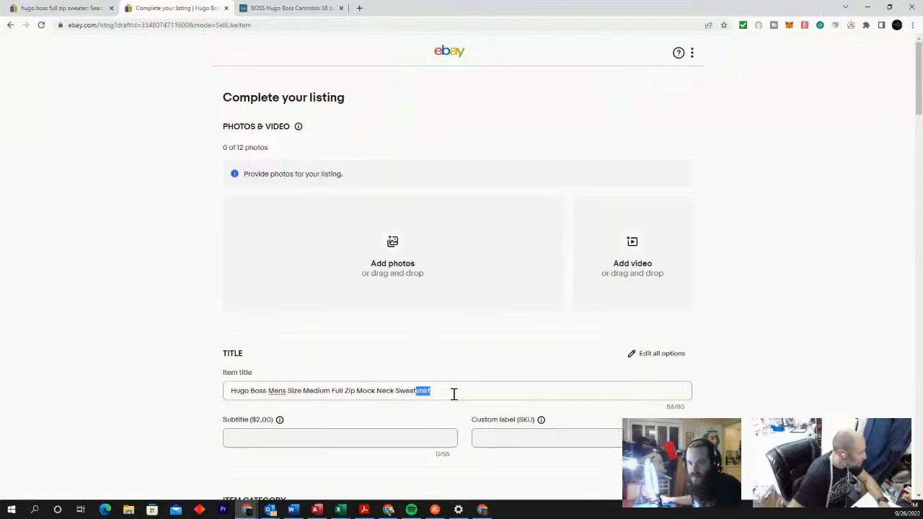
text(er)
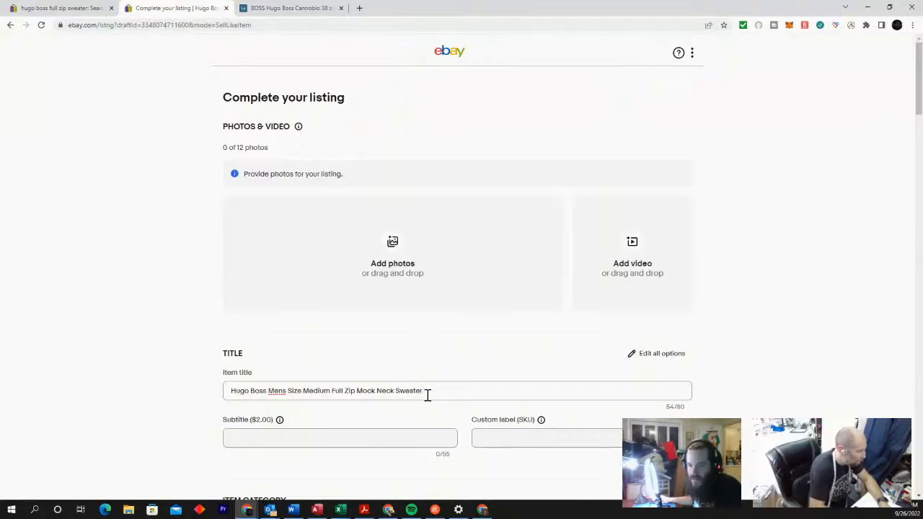
text( Jacket)
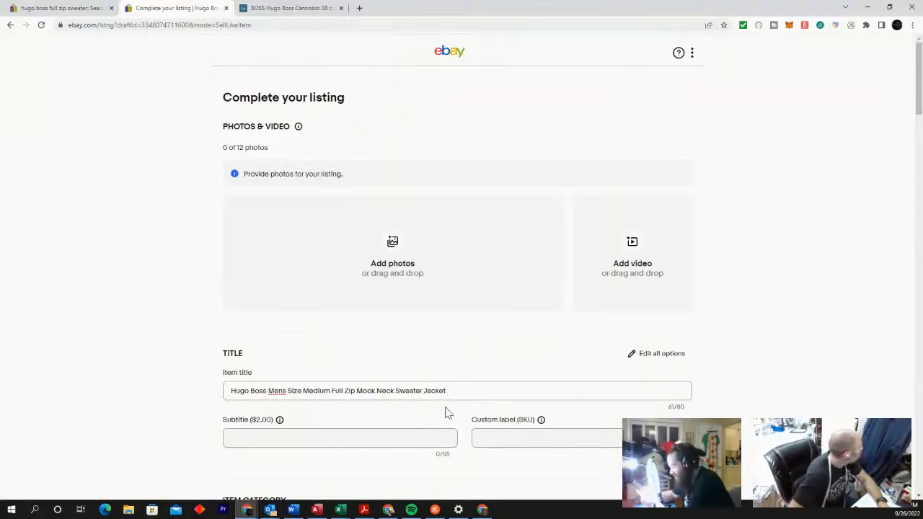
Insert "Light" before "Jacket" in the item title and set the custom label (SKU) to 5931
click(523, 431)
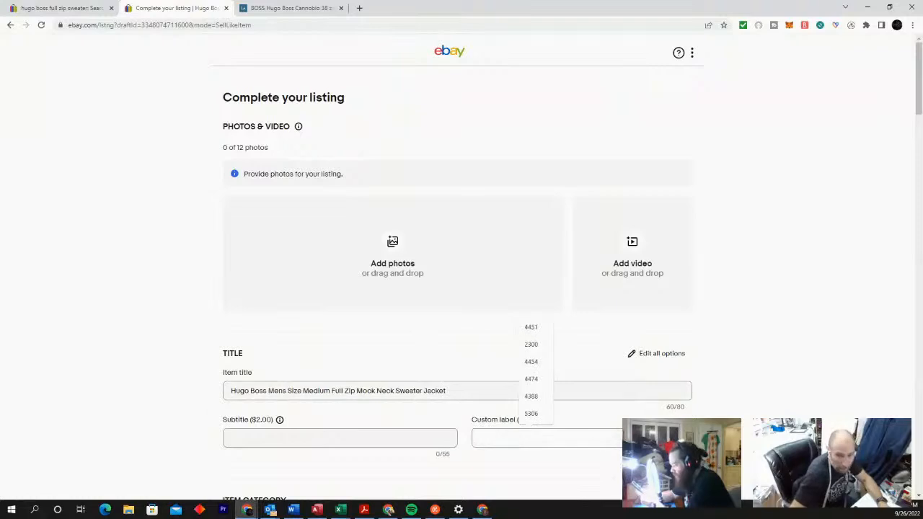
key(alt+Tab)
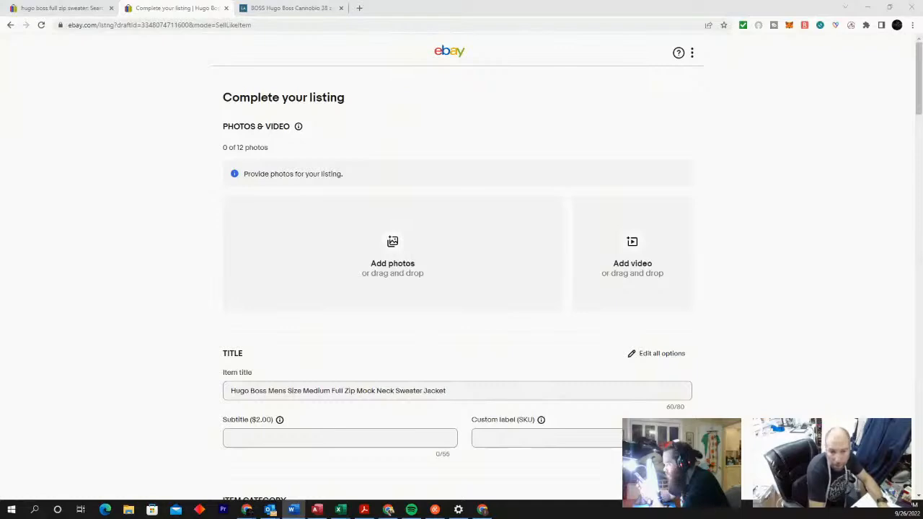
click(428, 387)
text(Light)
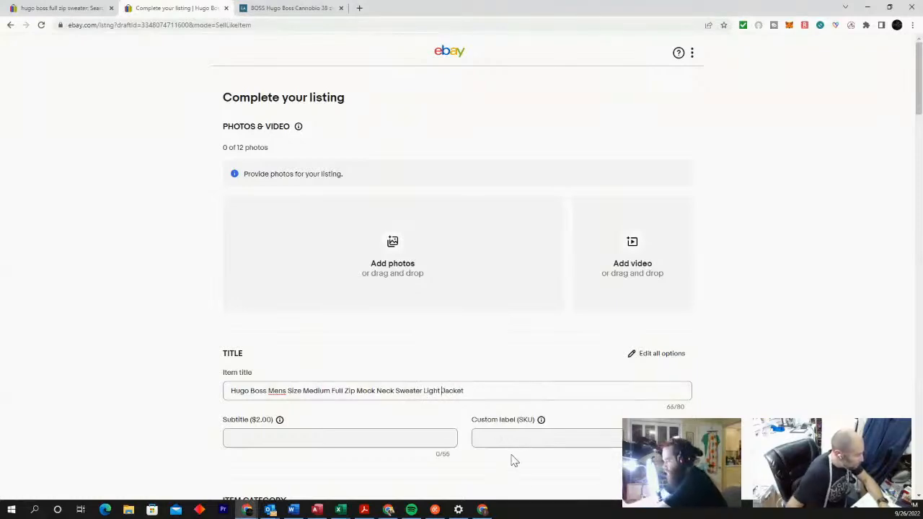
click(520, 437)
text(5931)
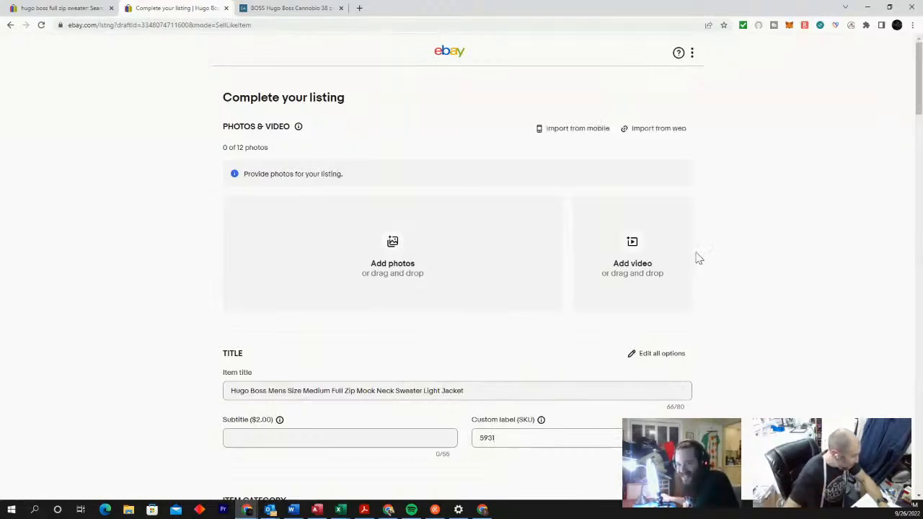
In the required item specifics, set the style to Full Zip and the size to M
scroll(628, 248, down, 3)
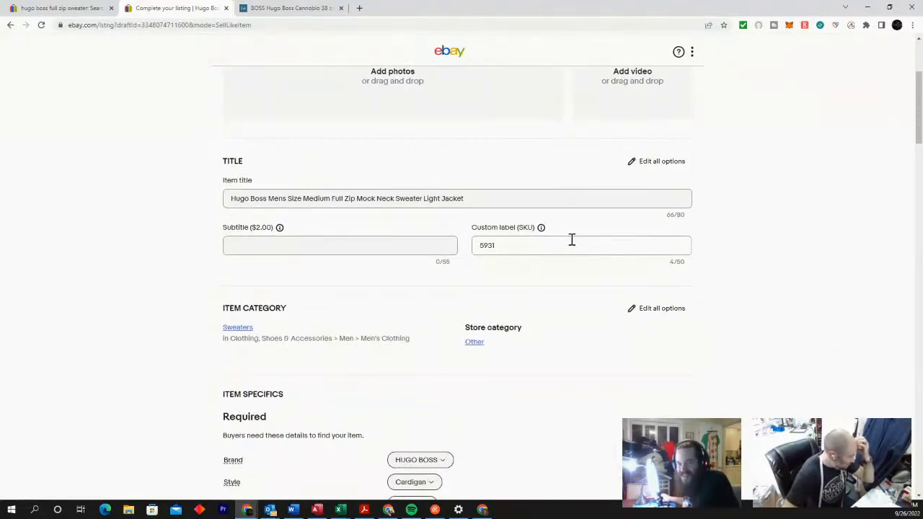
scroll(571, 241, down, 4)
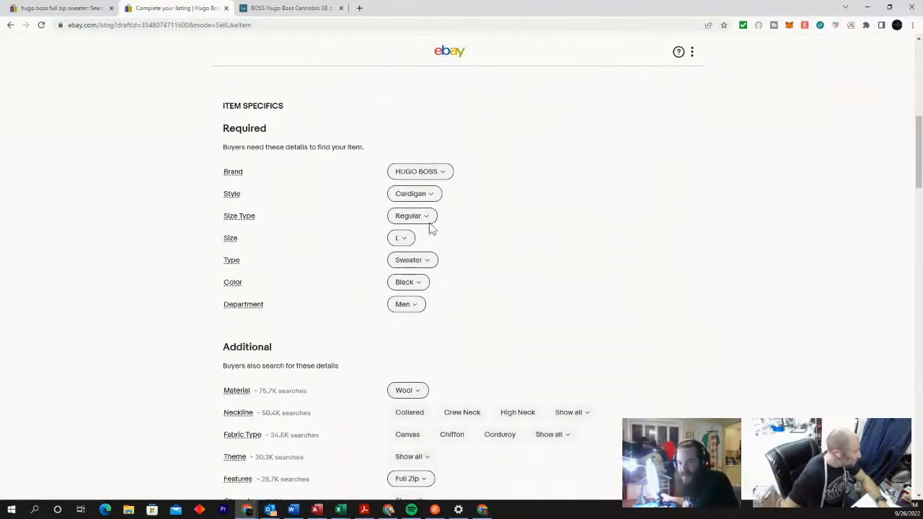
click(433, 195)
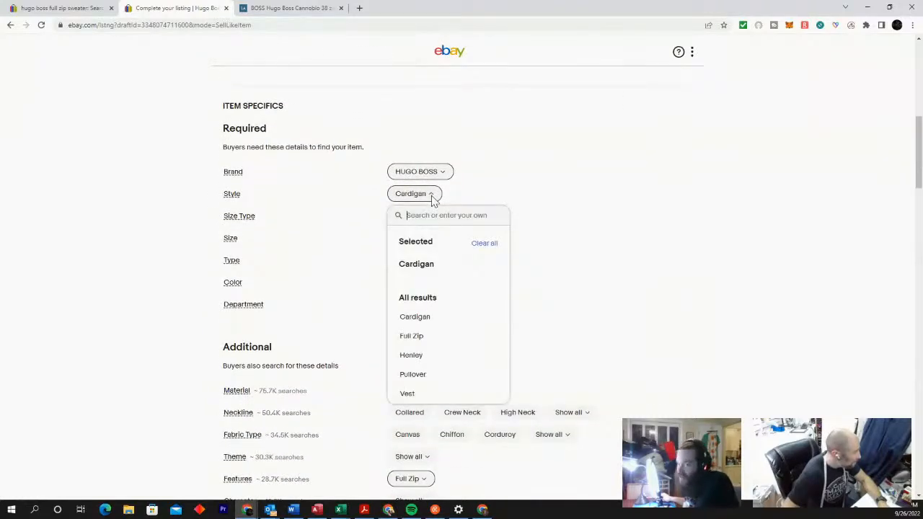
click(412, 336)
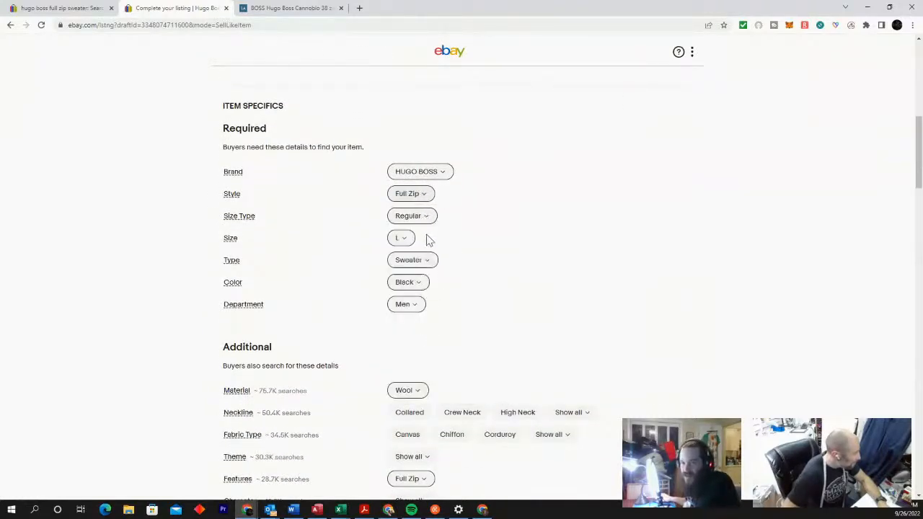
click(408, 241)
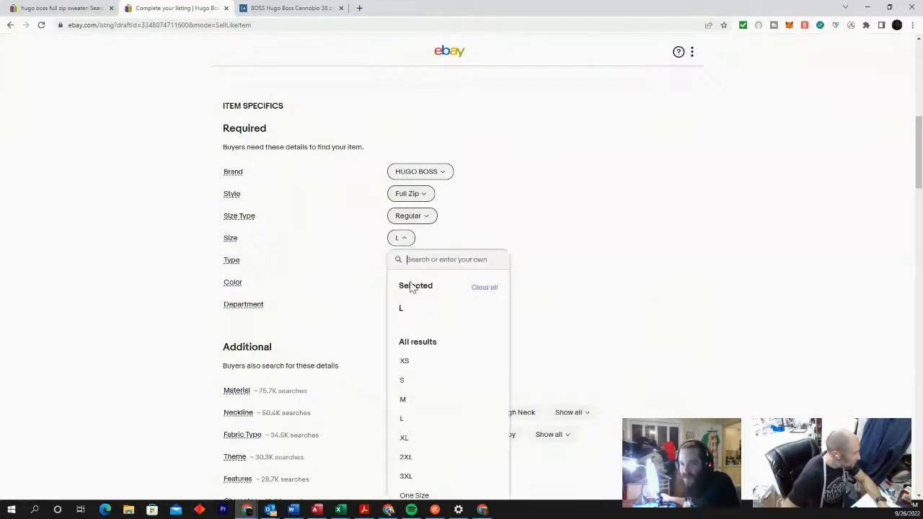
click(407, 399)
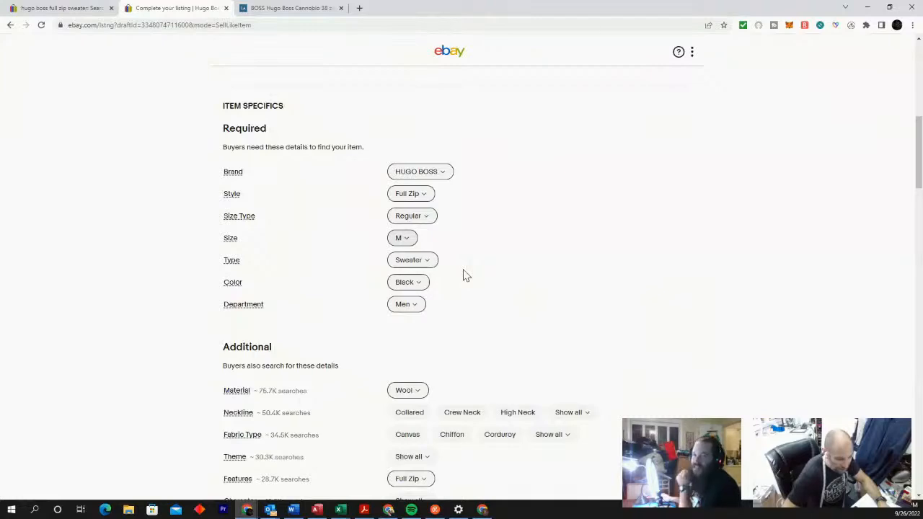
Set the garment's color to Blue in the required item specifics
scroll(465, 275, down, 1)
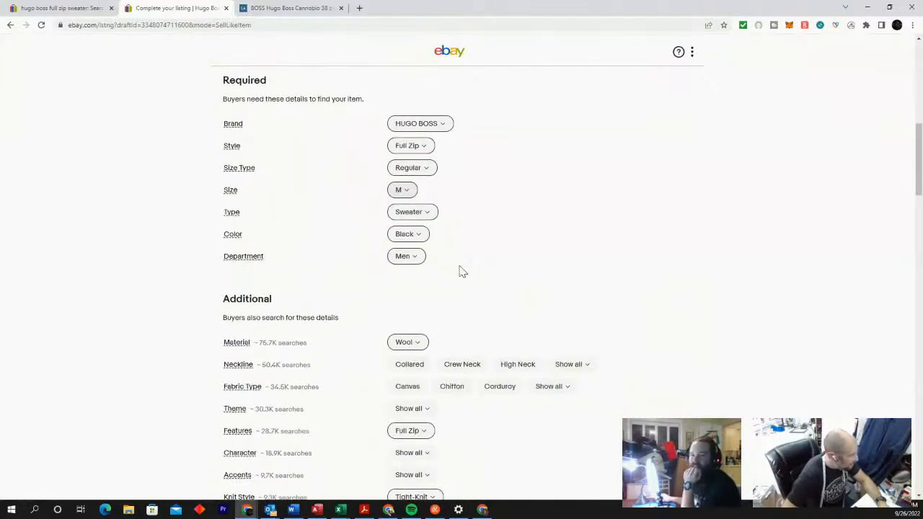
click(420, 242)
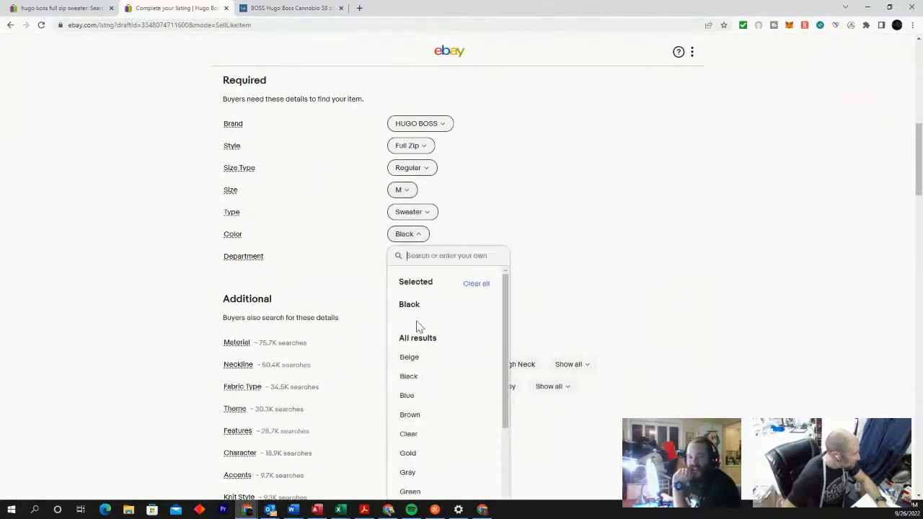
click(418, 394)
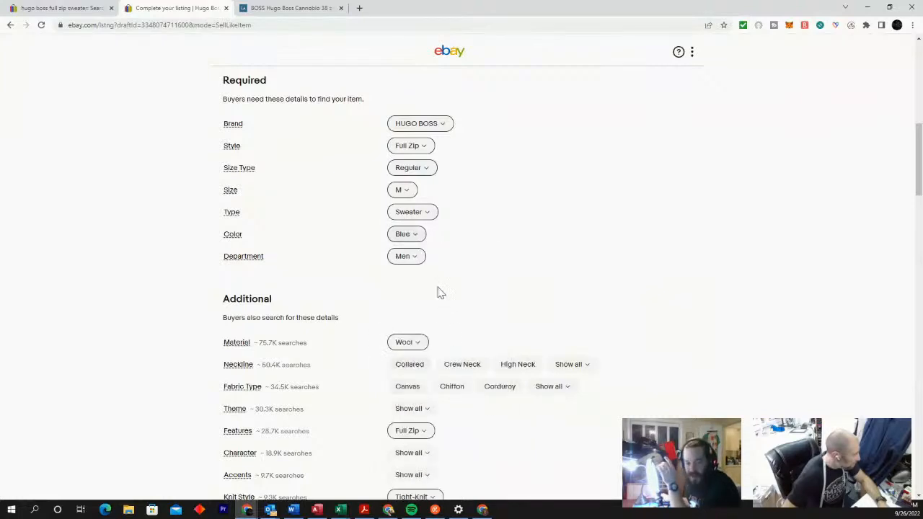
In the additional item specifics, remove Wool from the material and select Cotton
scroll(437, 294, down, 1)
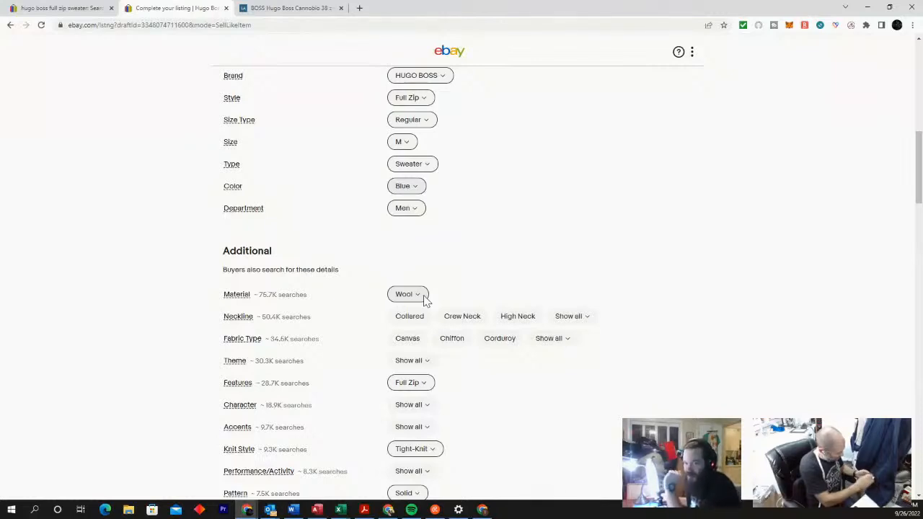
click(424, 296)
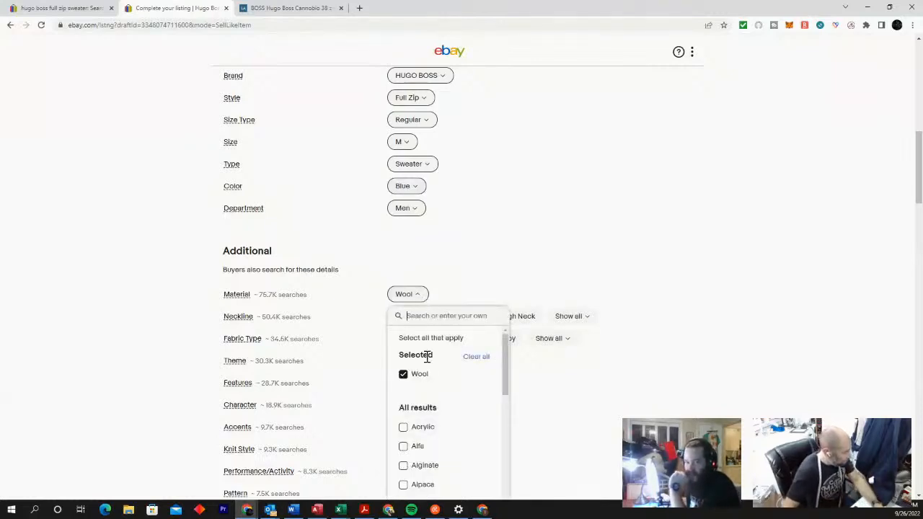
click(404, 374)
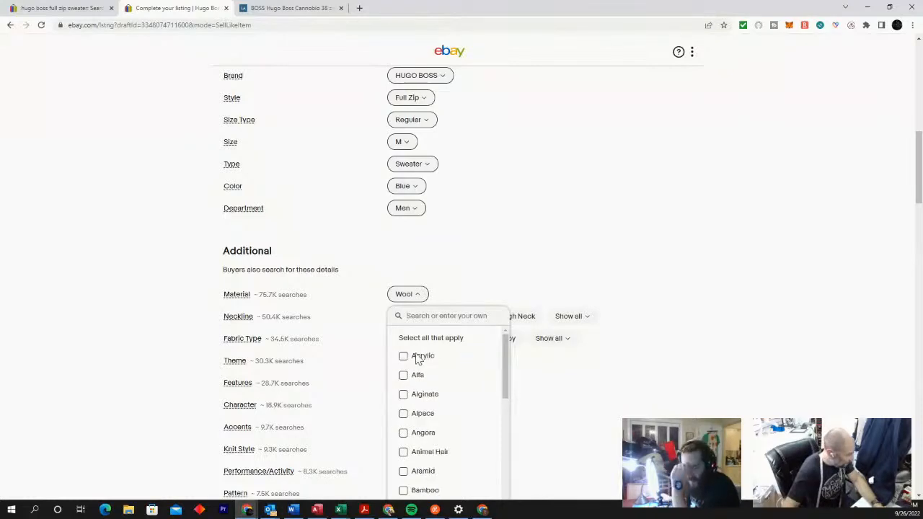
click(433, 316)
text(cott)
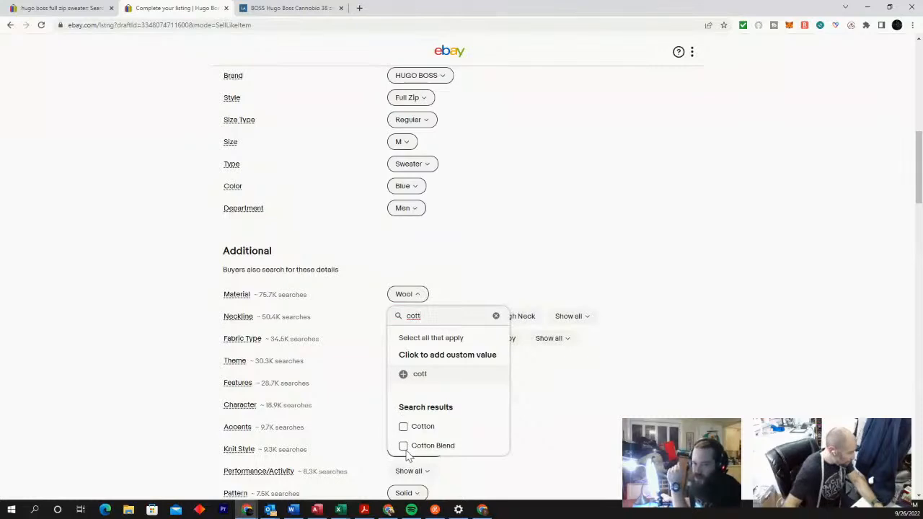
click(404, 427)
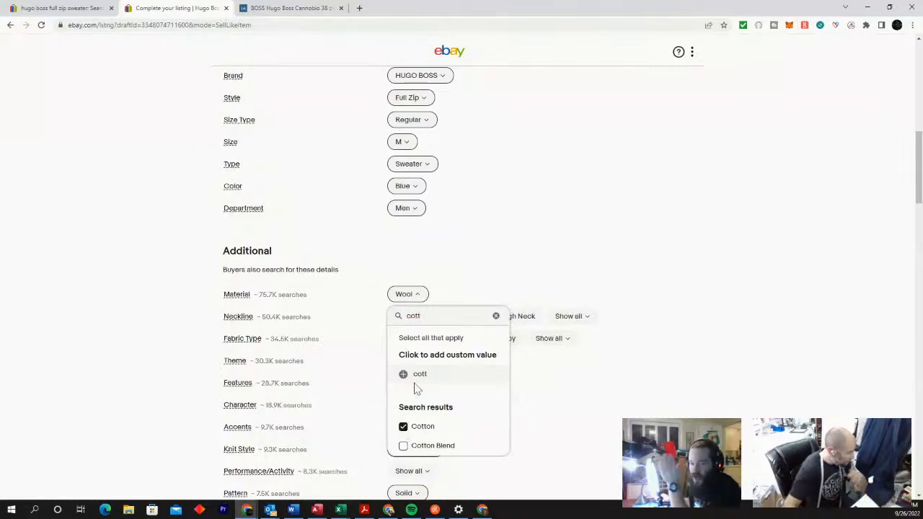
Add Elastane as a custom material alongside Cotton
double_click(448, 318)
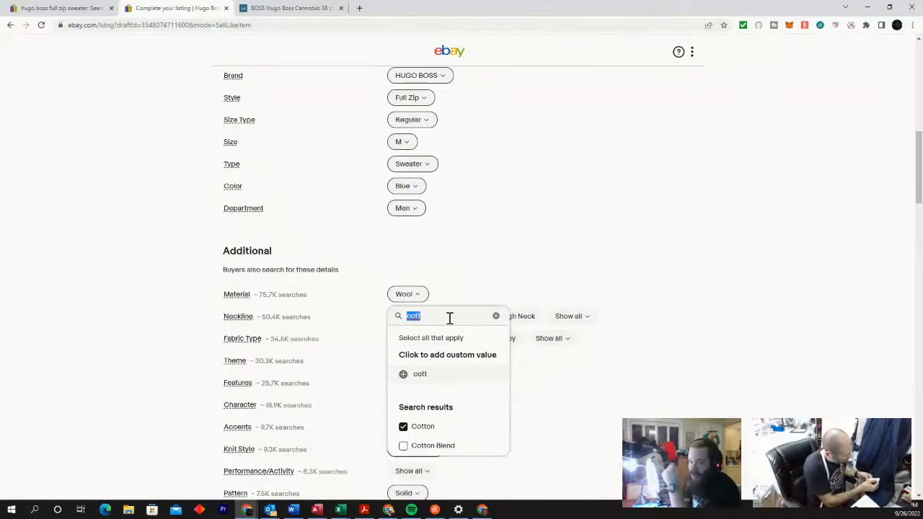
text(e)
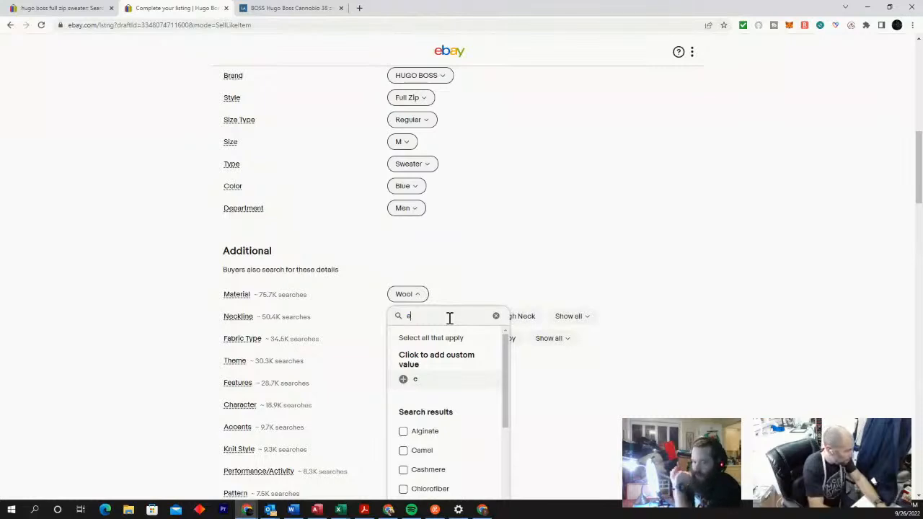
text(lasta)
key(BackSpace)
key(BackSpace)
key(BackSpace)
key(BackSpace)
key(BackSpace)
key(BackSpace)
text(Elastane)
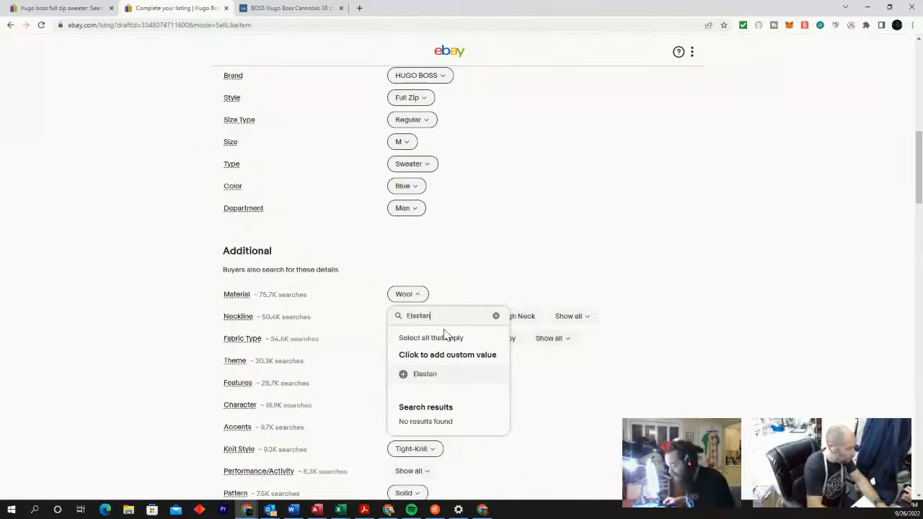
click(423, 375)
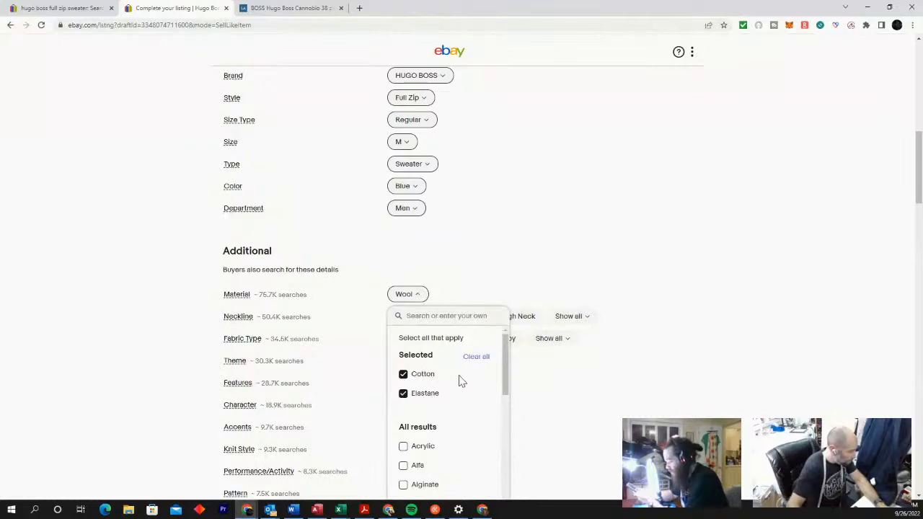
click(610, 398)
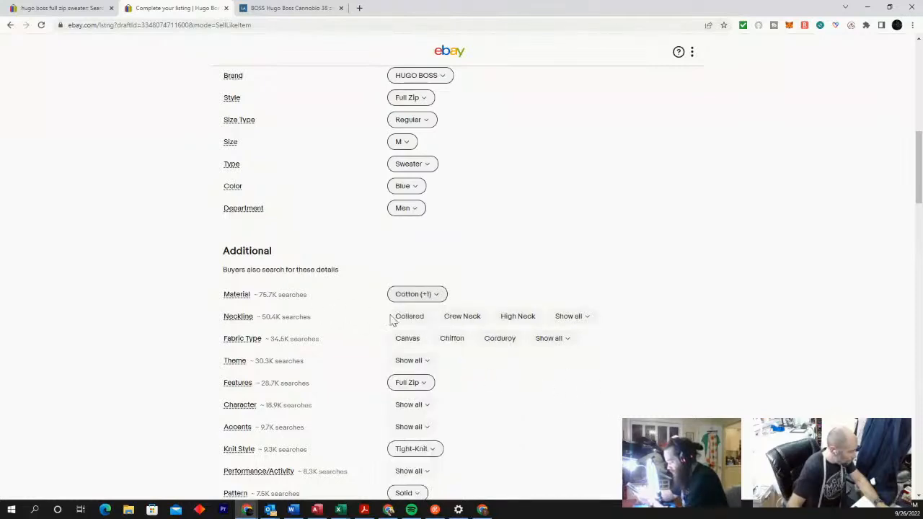
Set the neckline to Mock Neck and the fabric type to the custom value Woven
click(563, 319)
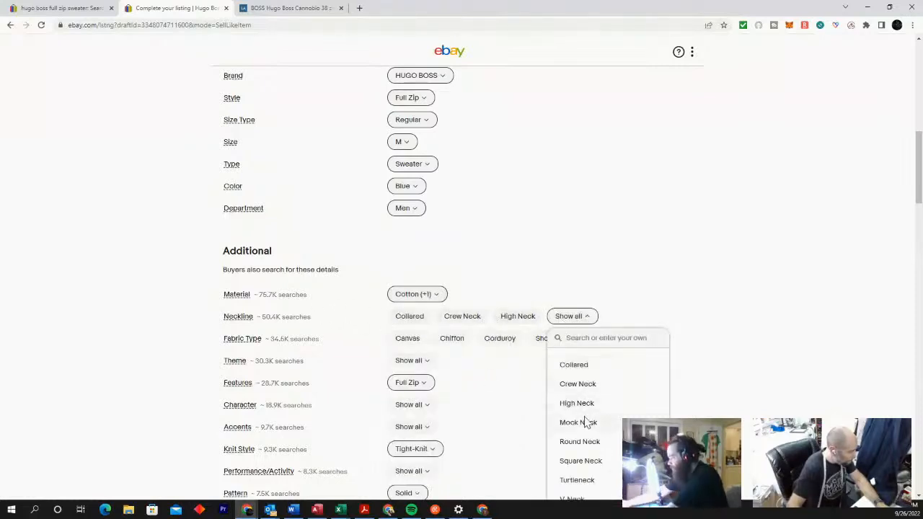
click(584, 422)
click(552, 339)
scroll(579, 432, down, 3)
scroll(577, 442, down, 2)
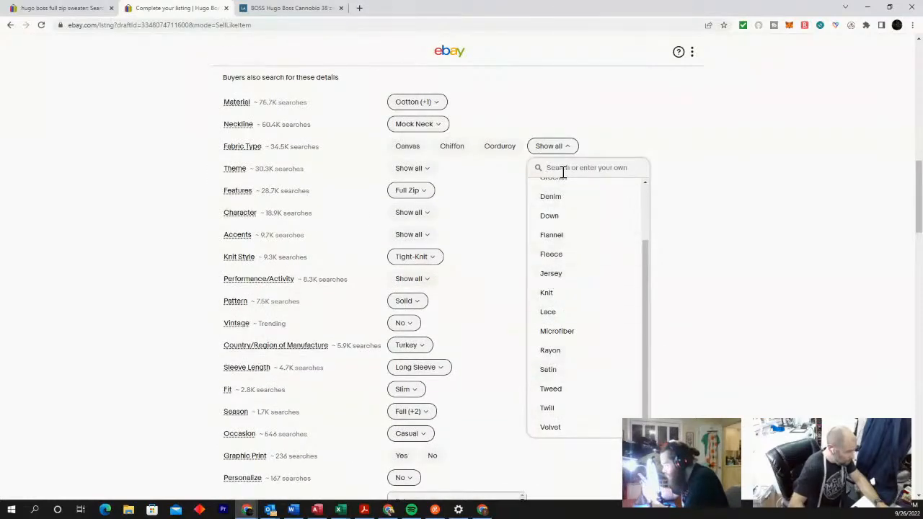
text(Woven)
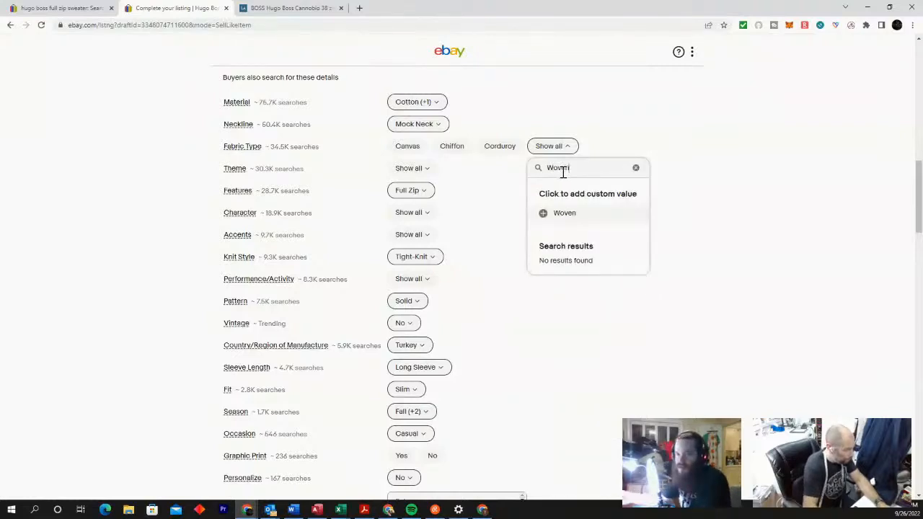
click(548, 216)
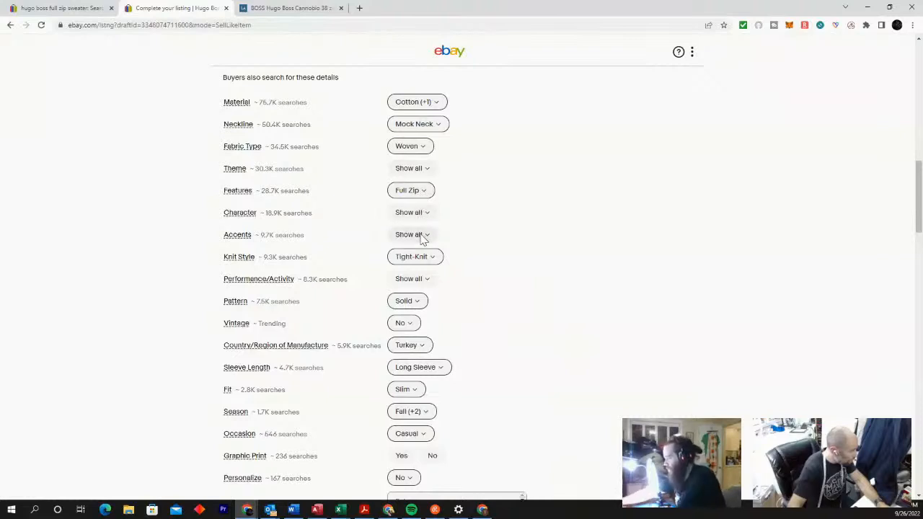
Clear the knit style and change the fabric type to Lace
click(426, 262)
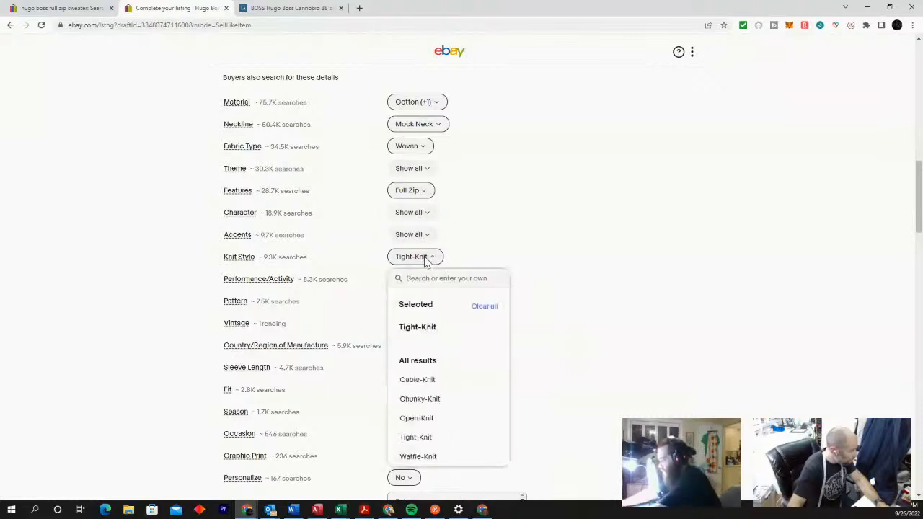
click(486, 309)
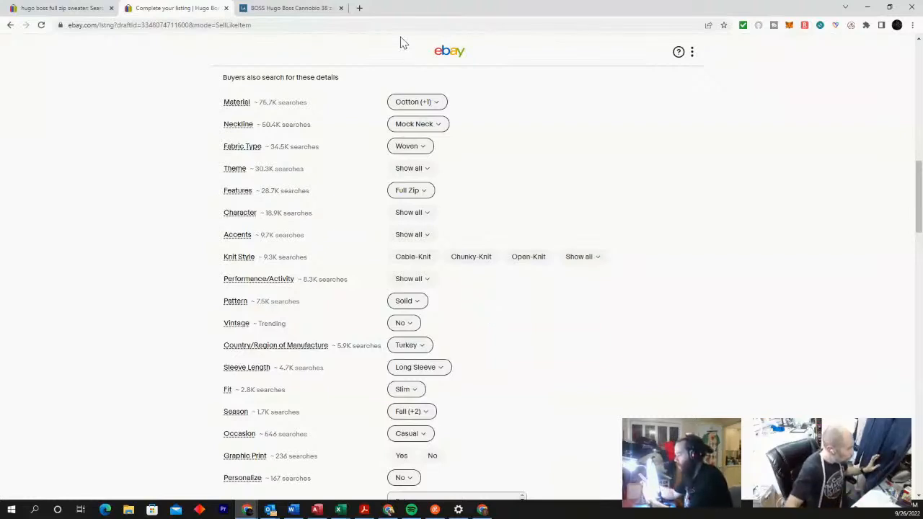
click(424, 147)
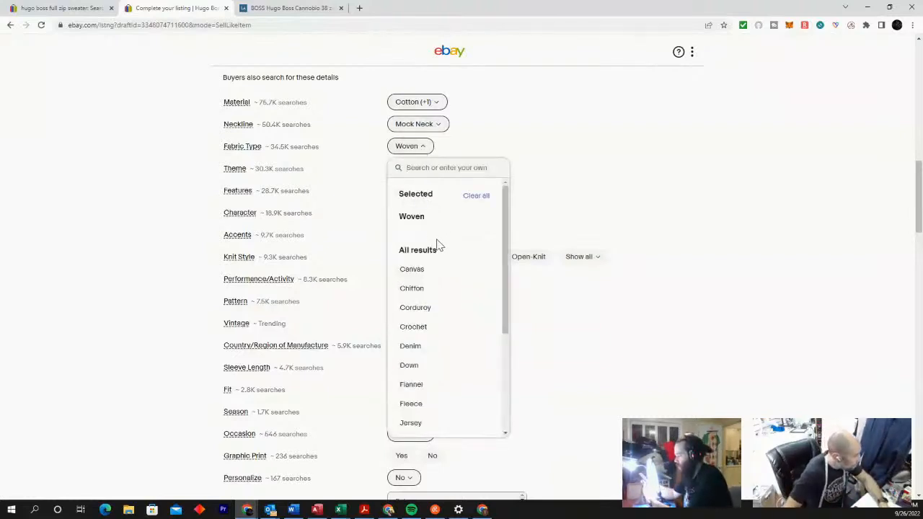
scroll(434, 299, down, 3)
scroll(434, 300, down, 2)
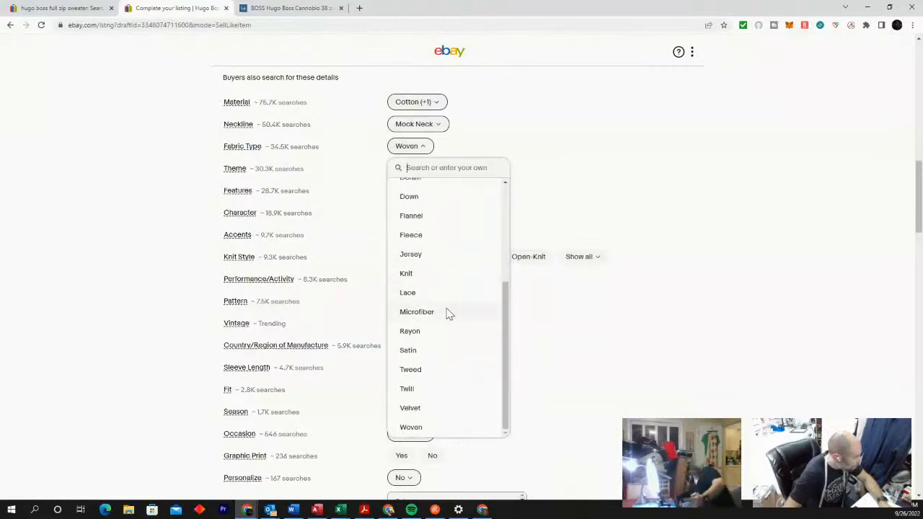
scroll(446, 310, down, 1)
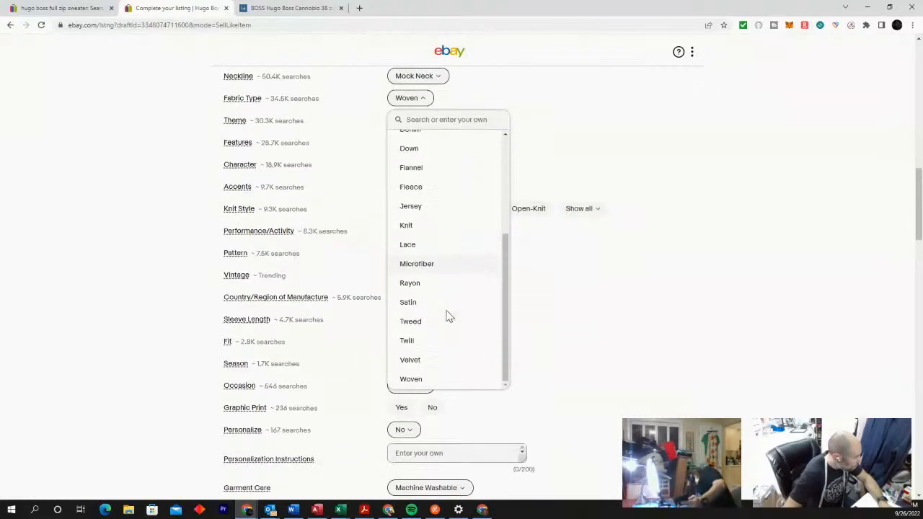
click(441, 245)
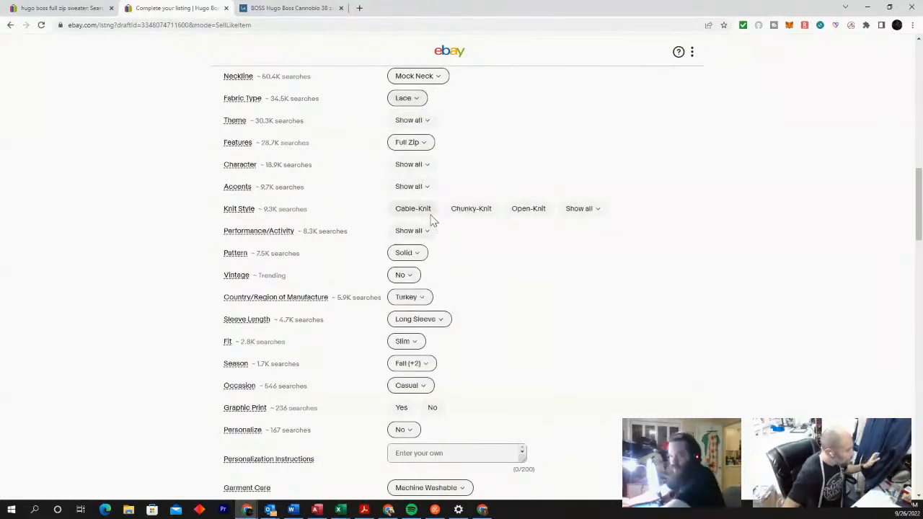
Set the knit style to Tight-Knit and the country of manufacture to China
click(582, 214)
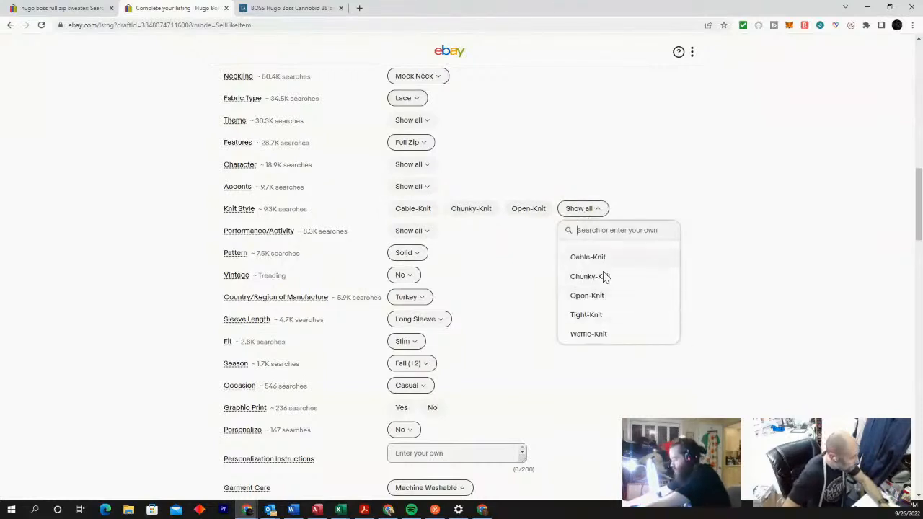
click(596, 316)
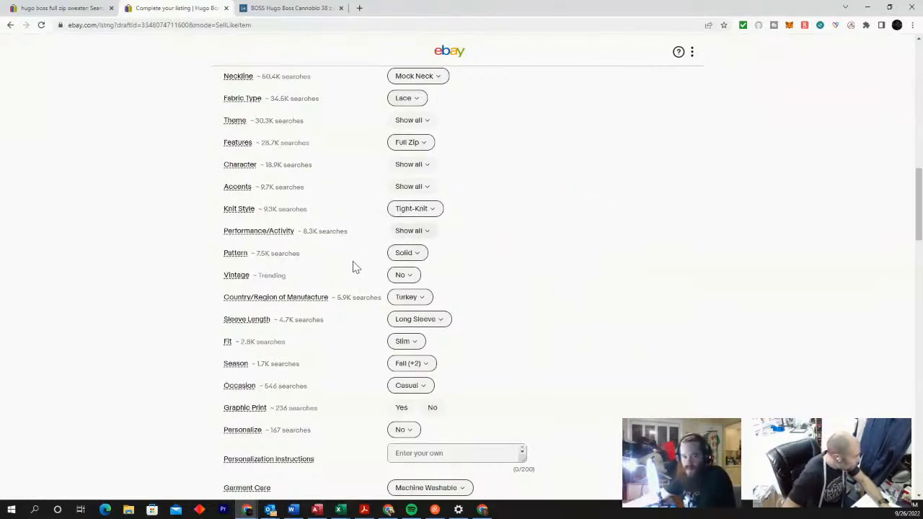
click(408, 297)
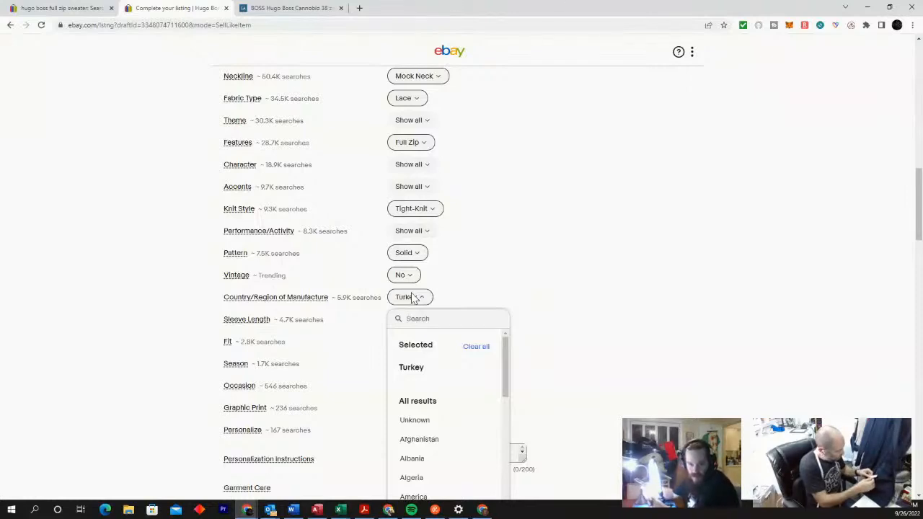
text(chi)
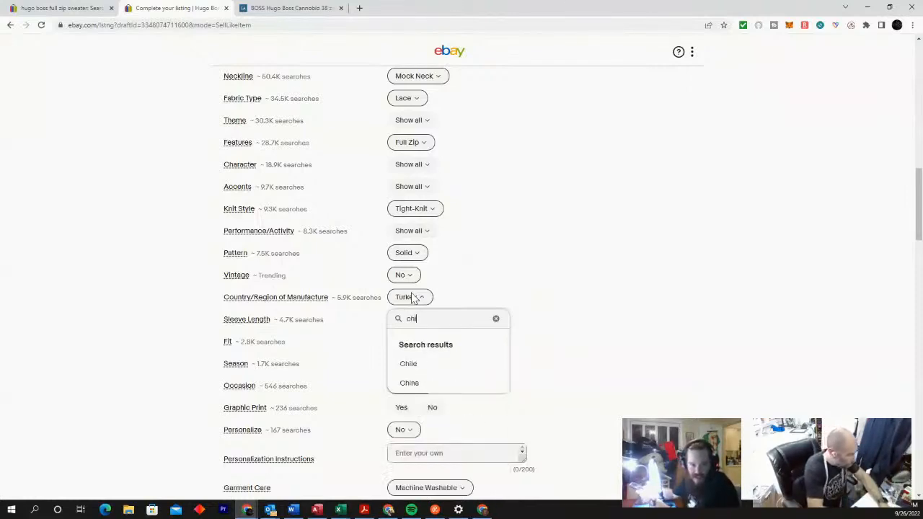
click(409, 383)
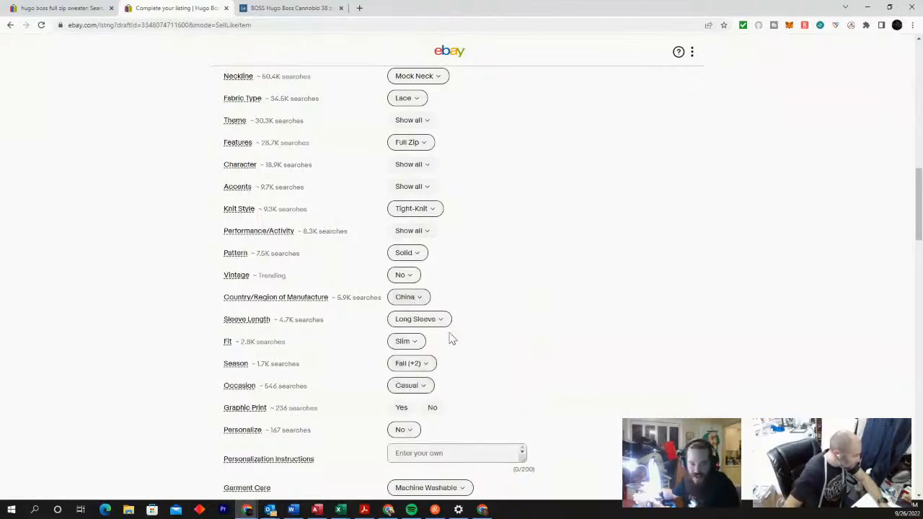
Set the fit to Regular and graphic print to No
scroll(490, 332, down, 1)
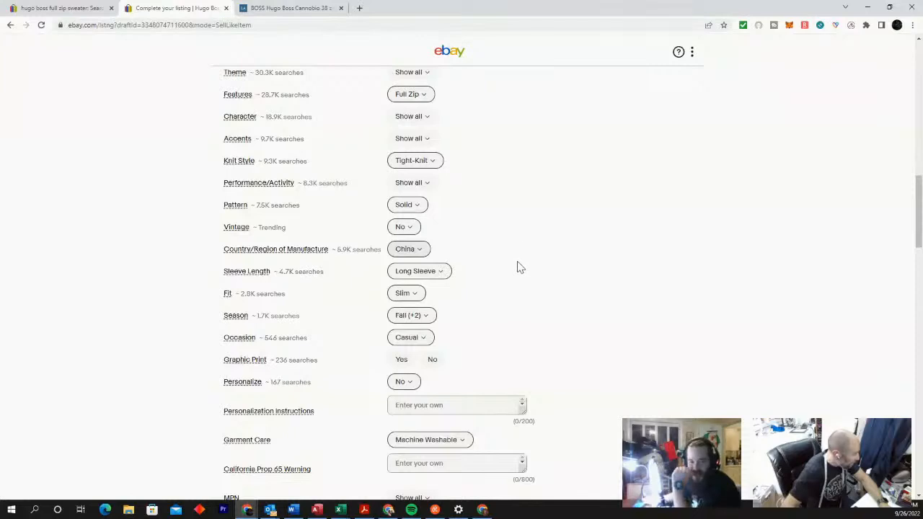
click(414, 295)
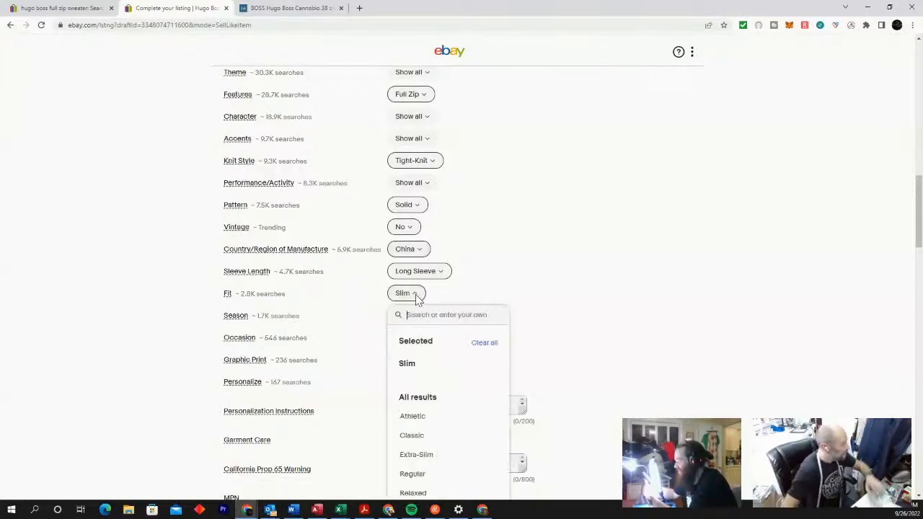
click(417, 474)
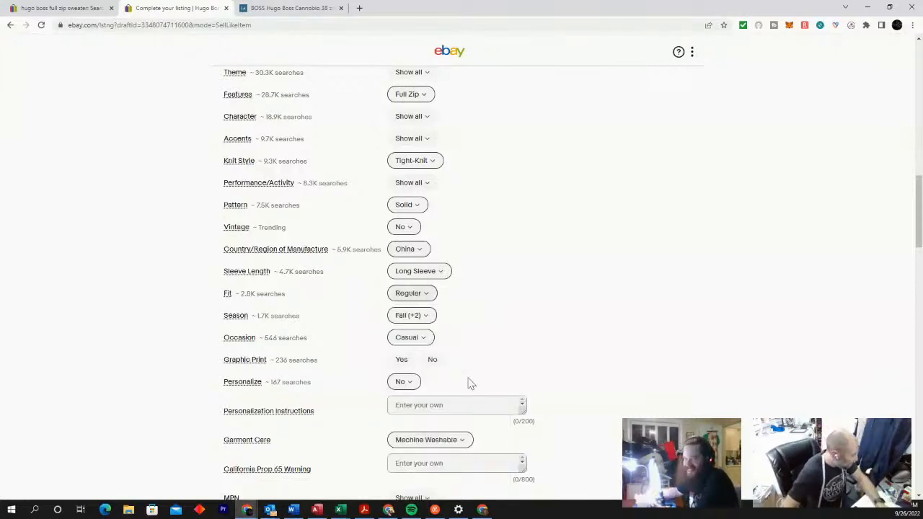
click(432, 317)
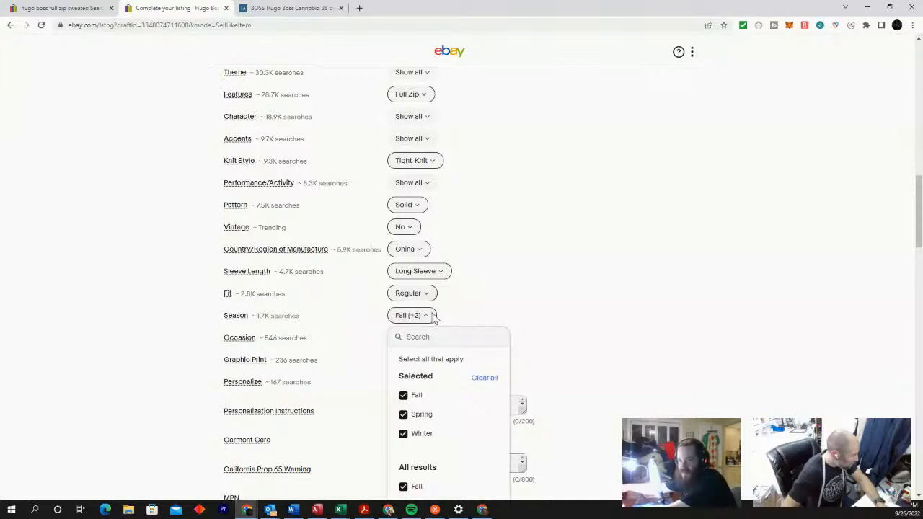
click(434, 318)
click(439, 360)
Set the item condition to Pre-owned
scroll(446, 365, down, 2)
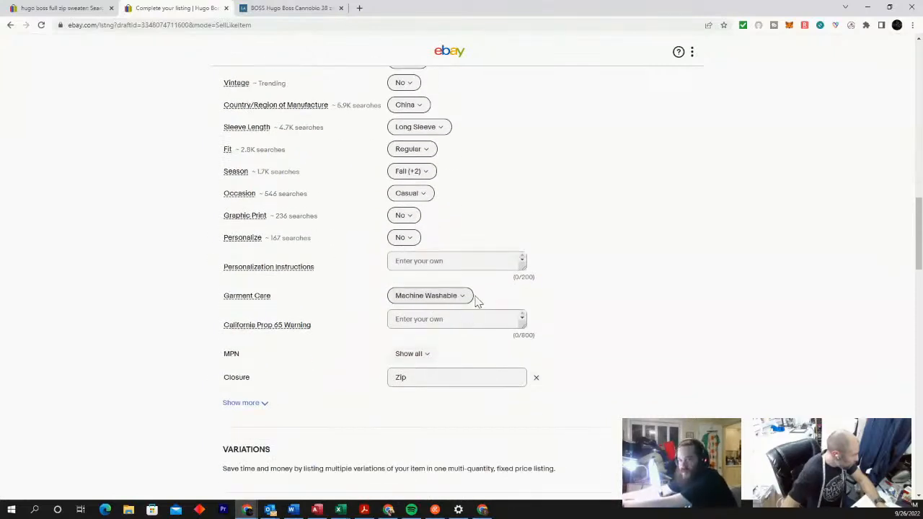
scroll(426, 345, down, 2)
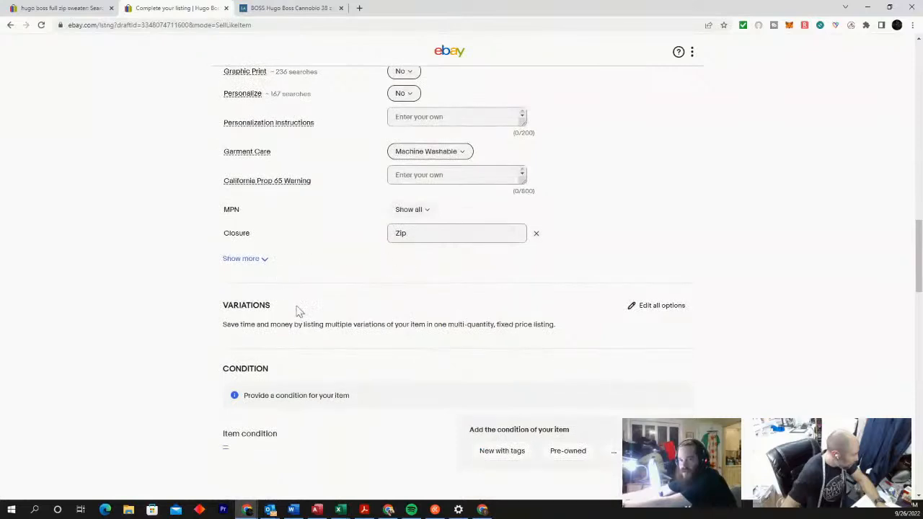
scroll(282, 290, down, 2)
click(560, 308)
Enter the condition description "Excellent pre owned condition, no rips, tears, or stains. Please see measurements in the photos."
click(431, 298)
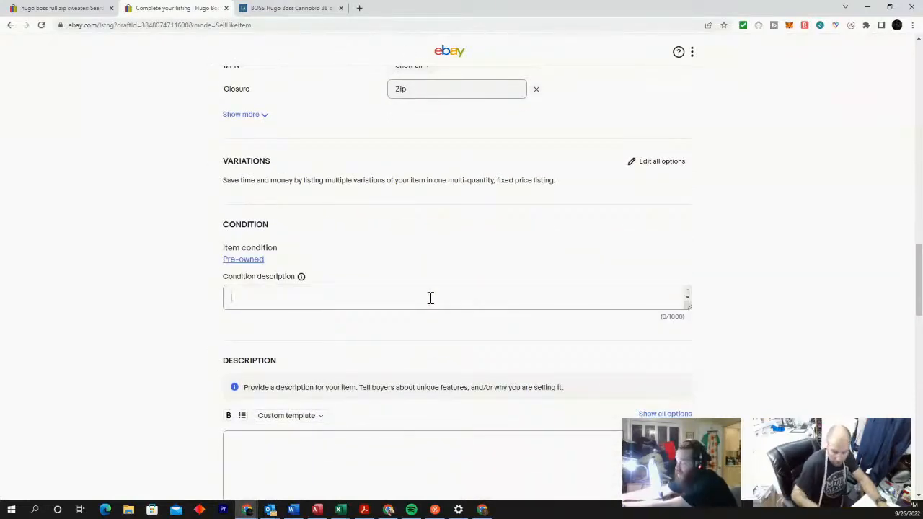
text(Exce)
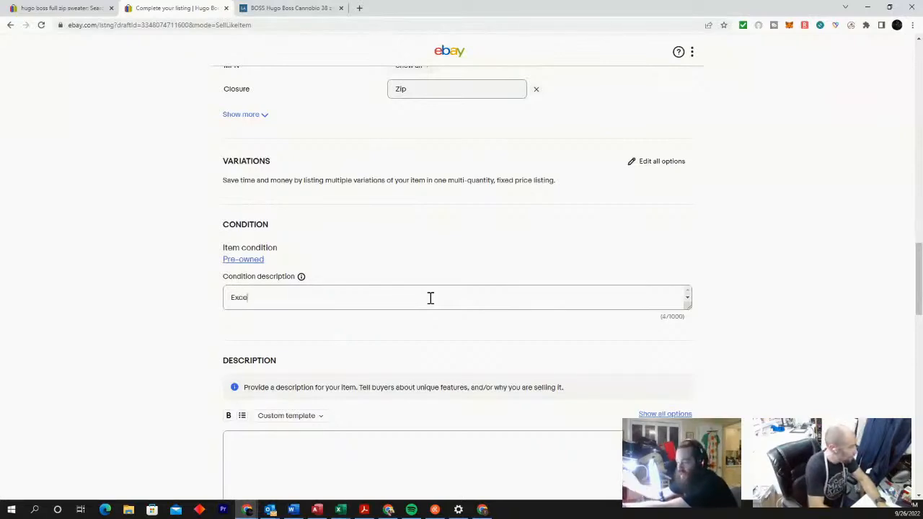
text(llent pre own)
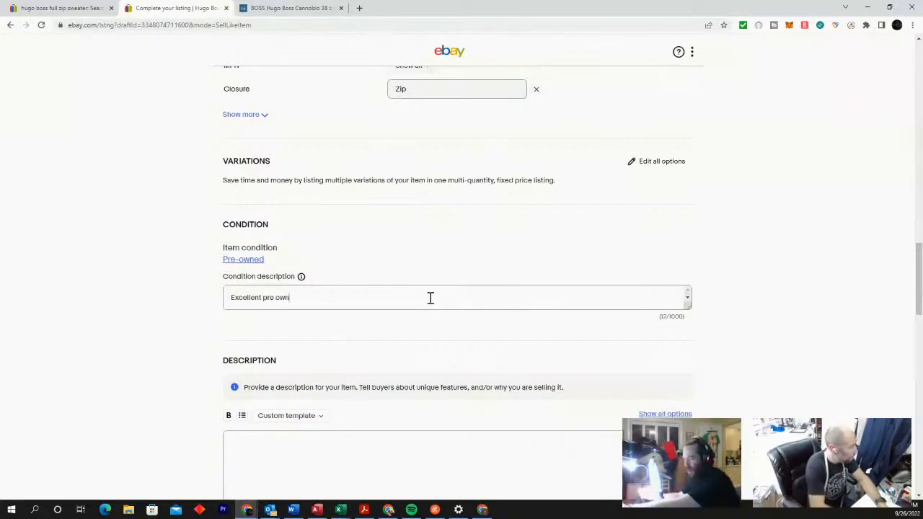
text(ed condition, no rips, t)
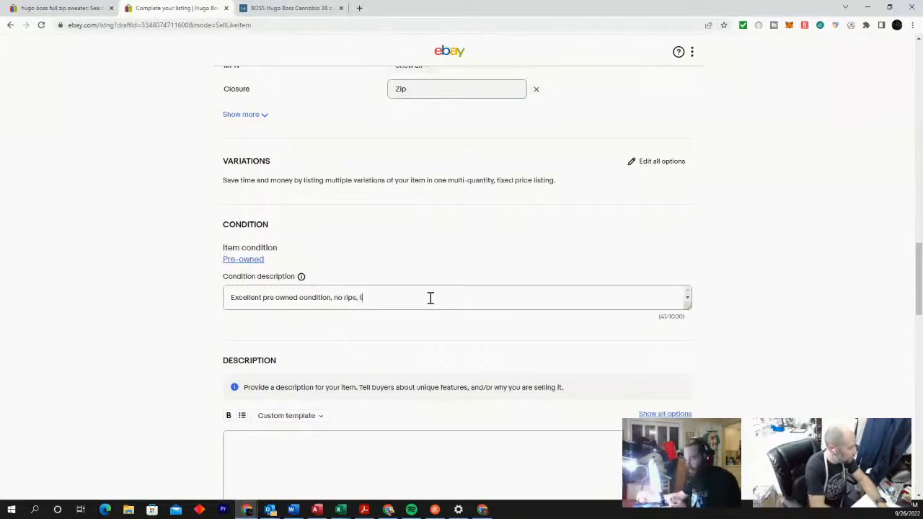
text(ears, or stains)
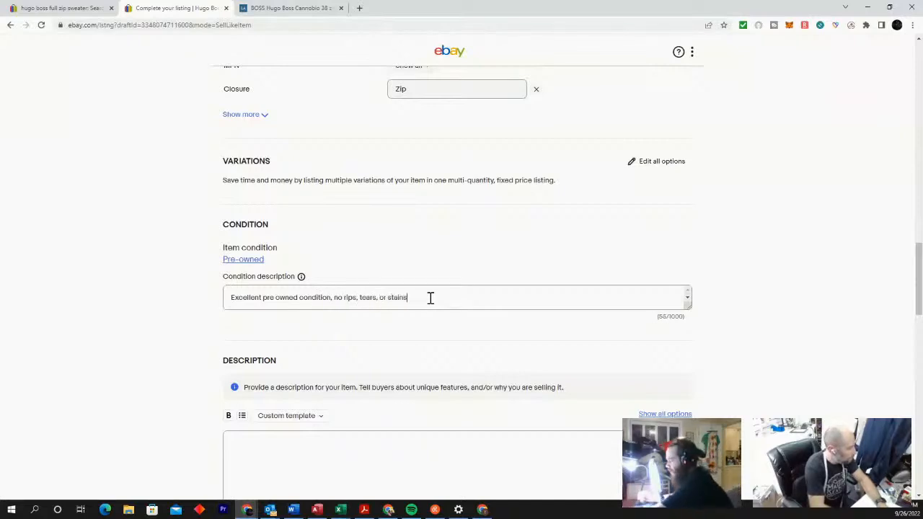
text(.  Pl)
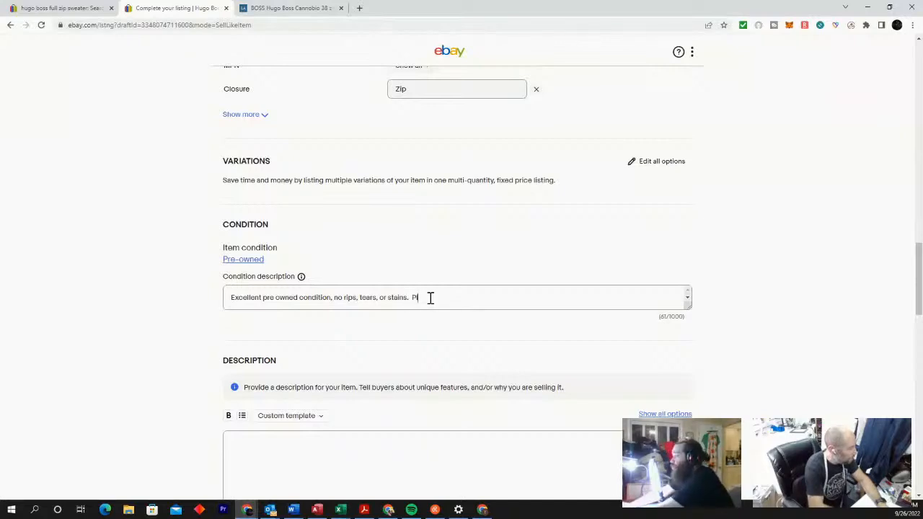
text(ease see measure)
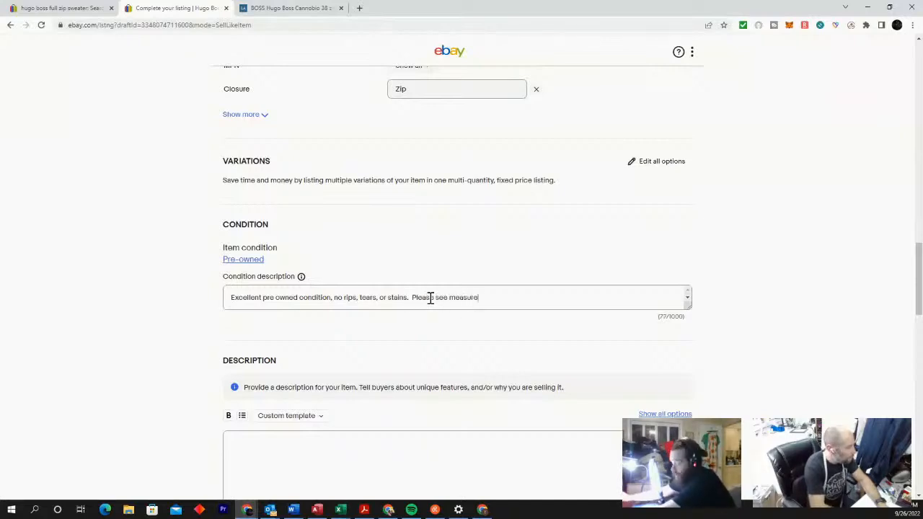
text(ments in the ph)
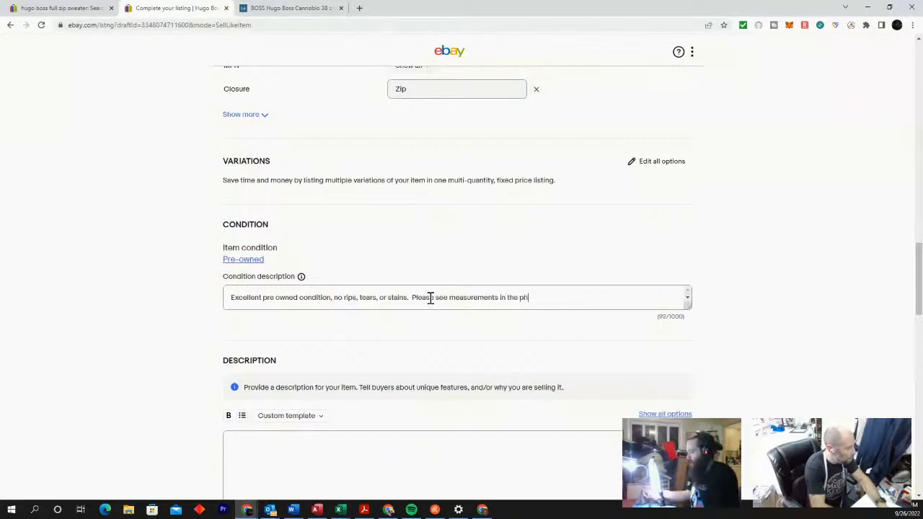
text(otos.)
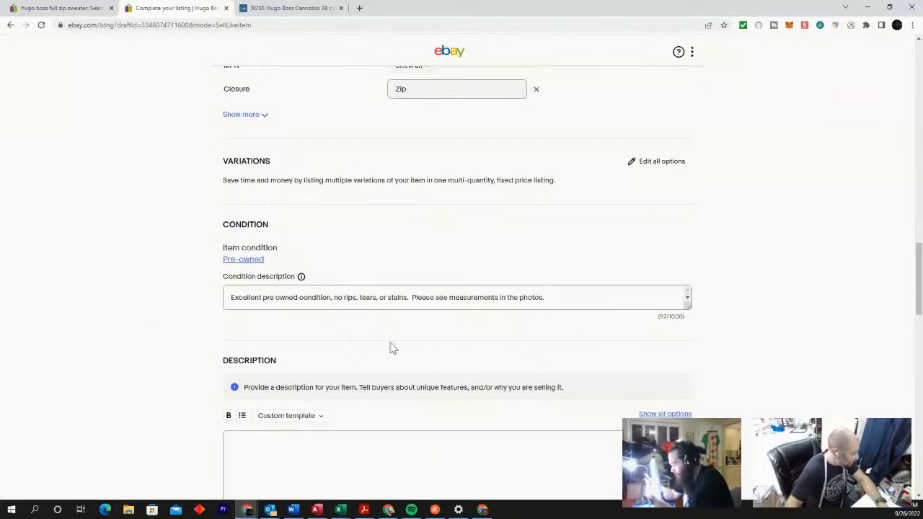
Copy the item title "Hugo Boss Mens Size Medium Full Zip Mock Neck Sweater Light Jacket" into the listing description
scroll(391, 123, down, 2)
scroll(405, 169, up, 4)
scroll(405, 169, up, 11)
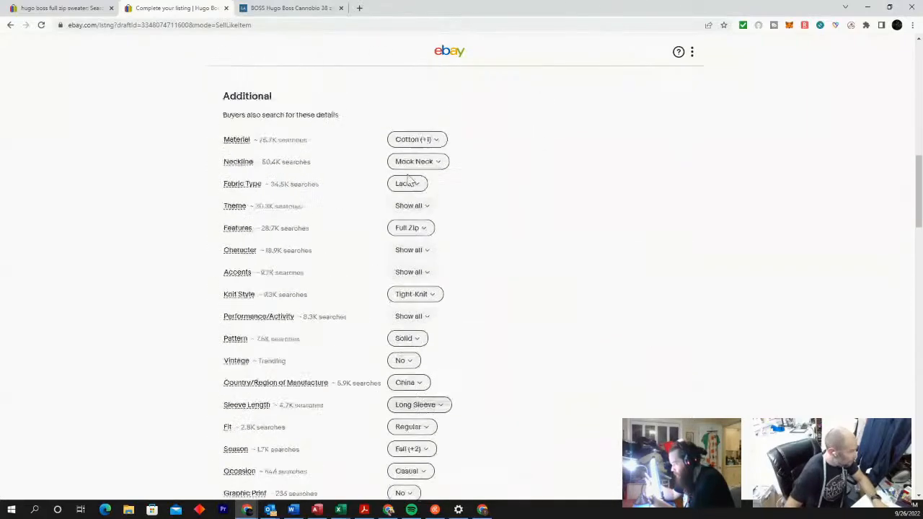
scroll(410, 159, up, 3)
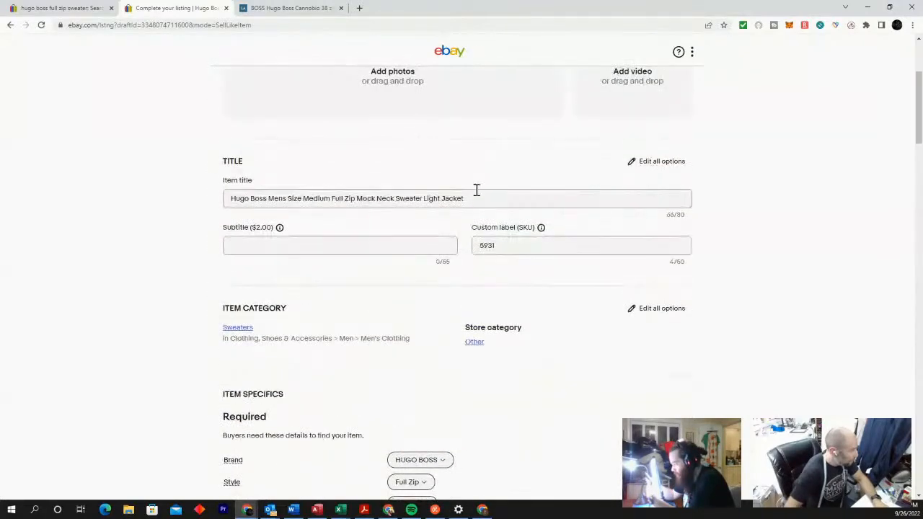
triple_click(479, 197)
key(ctrl+c)
scroll(465, 252, down, 15)
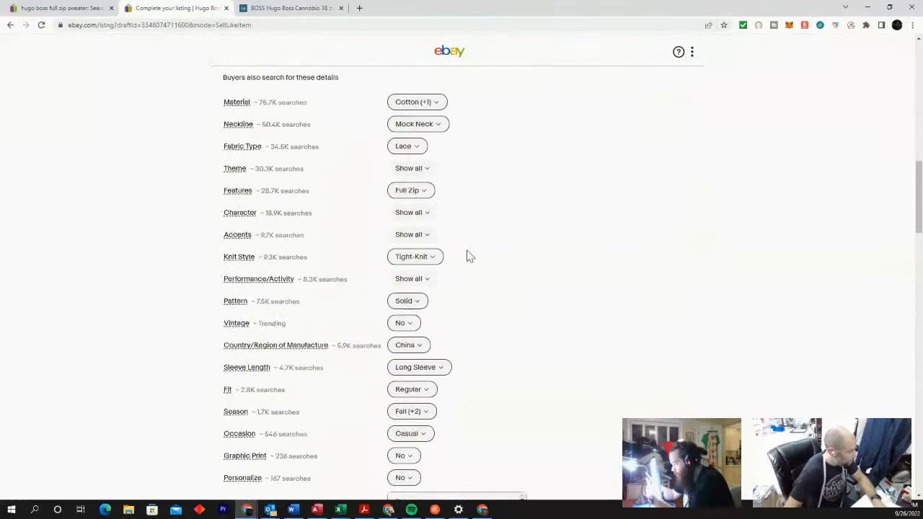
click(442, 421)
key(ctrl+v)
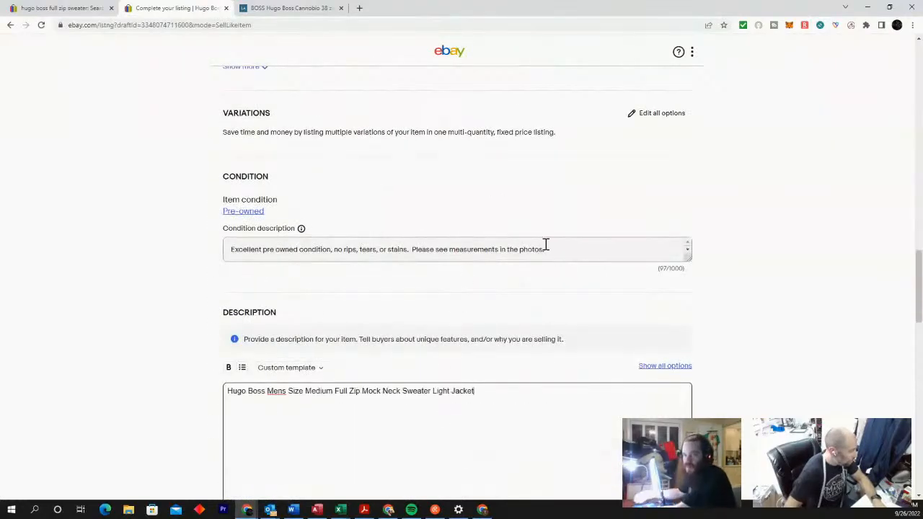
Copy the condition description text onto a new line below the title in the listing description
triple_click(548, 249)
key(ctrl+c)
click(558, 389)
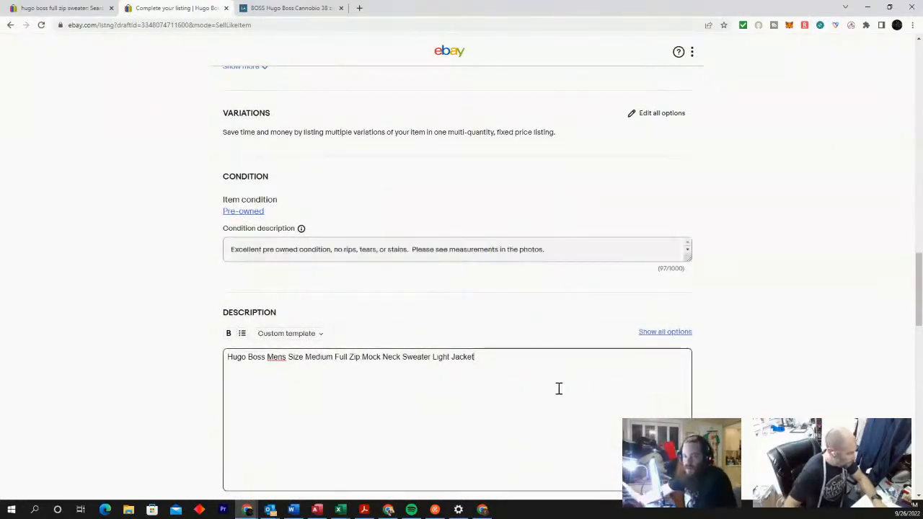
key(Return)
key(ctrl+v)
Set the Buy It Now price to $54.95
scroll(558, 389, down, 4)
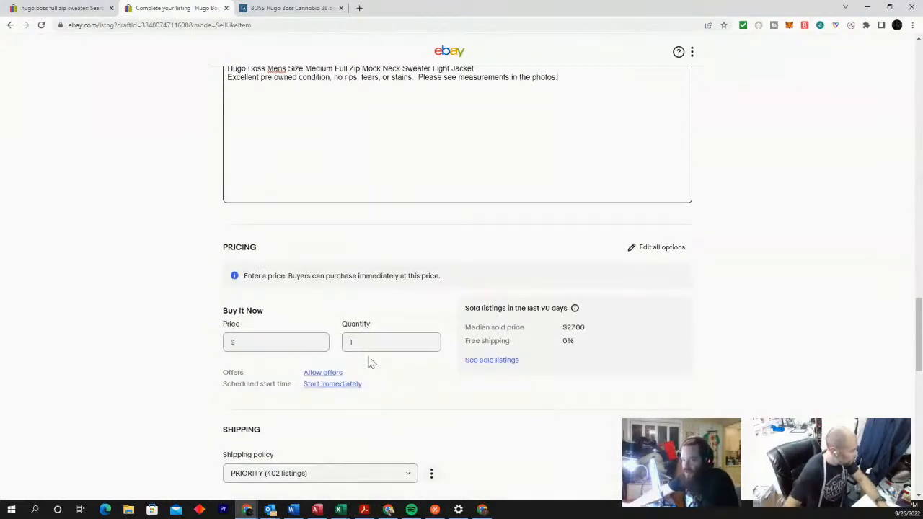
click(249, 341)
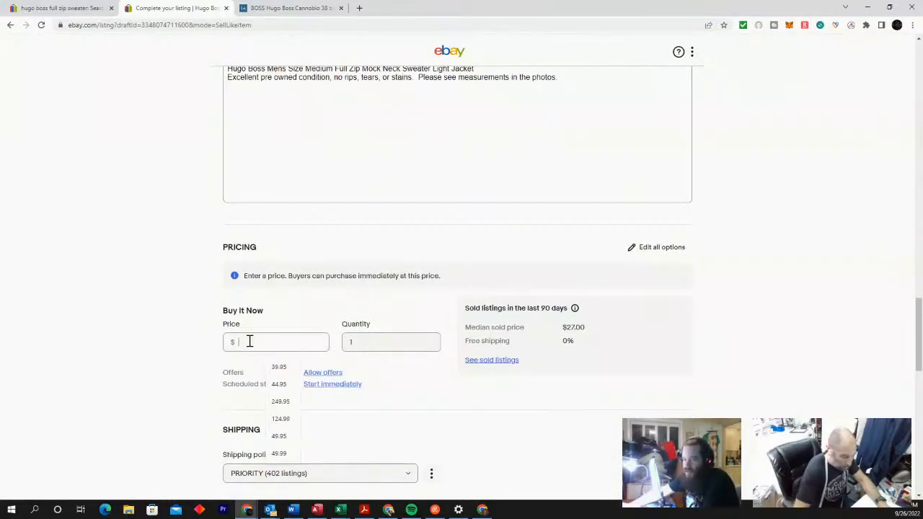
text(59.95)
key(BackSpace)
key(BackSpace)
key(BackSpace)
key(BackSpace)
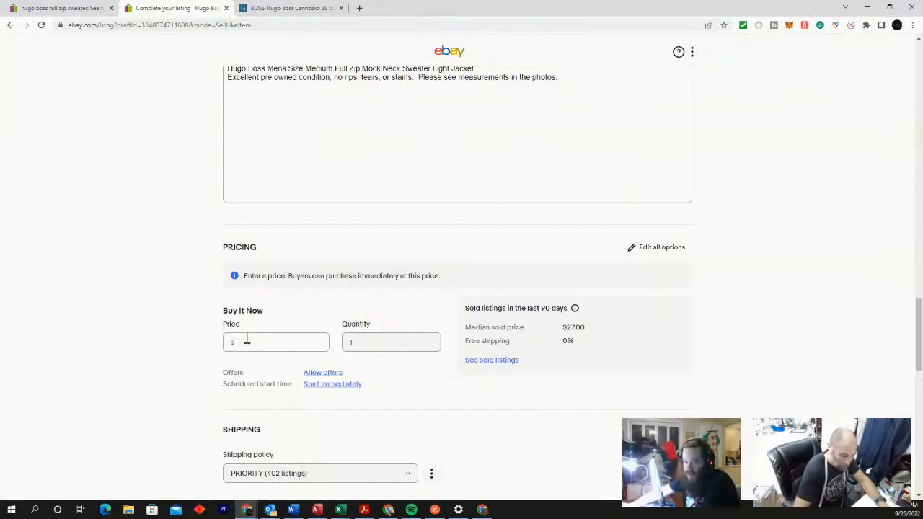
text(54.95)
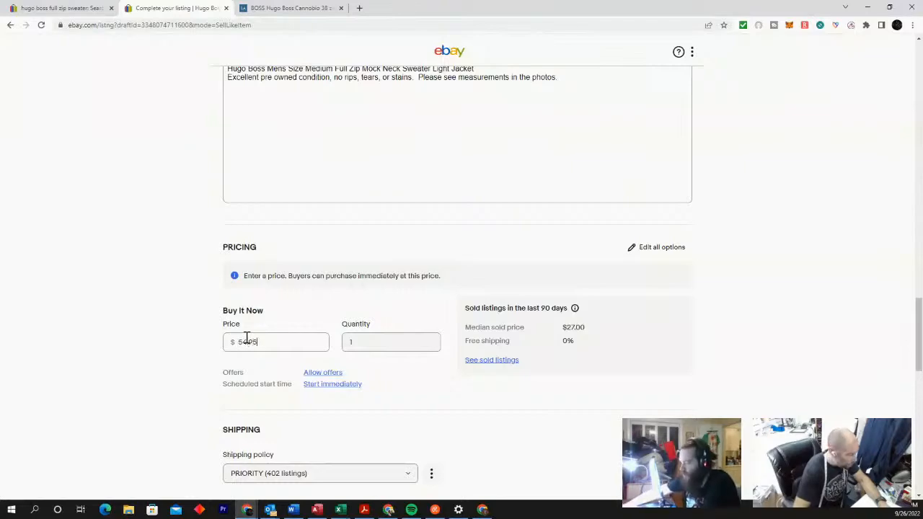
Save the Hugo Boss sweater jacket listing as a draft for later
scroll(270, 339, down, 3)
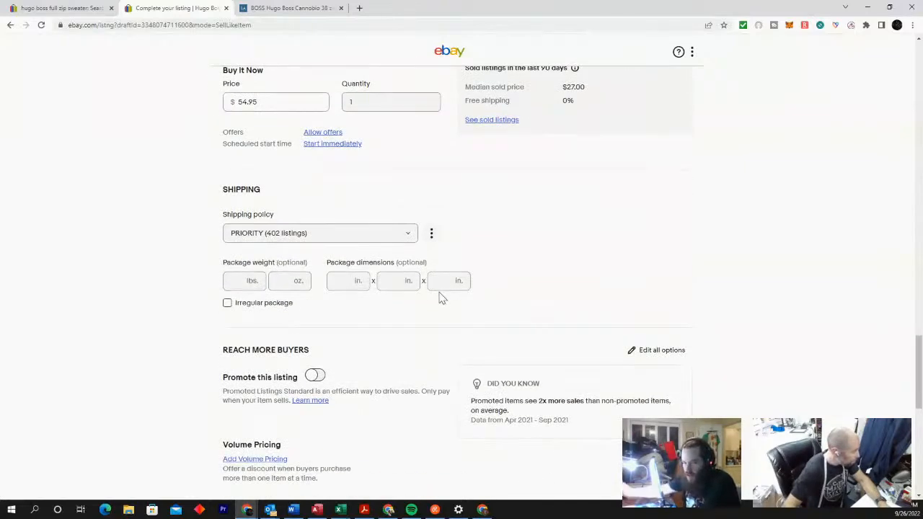
scroll(440, 299, down, 3)
scroll(490, 350, down, 3)
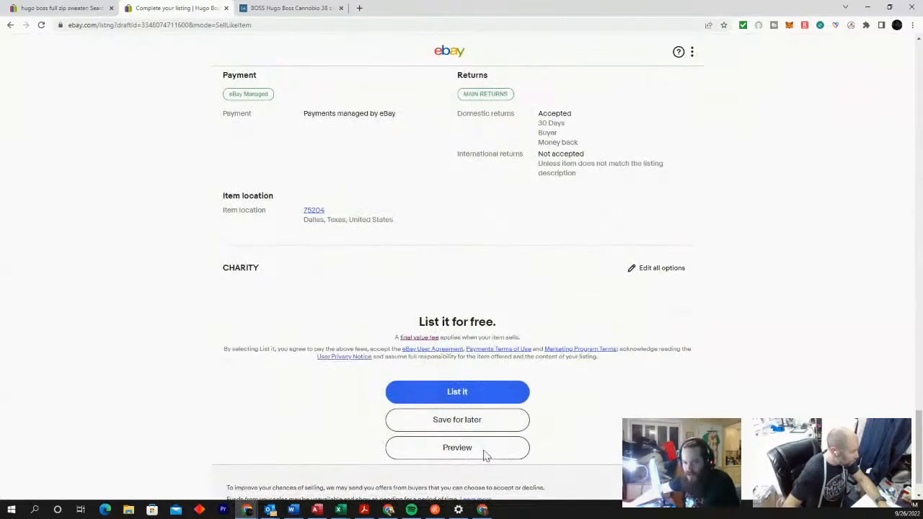
click(454, 426)
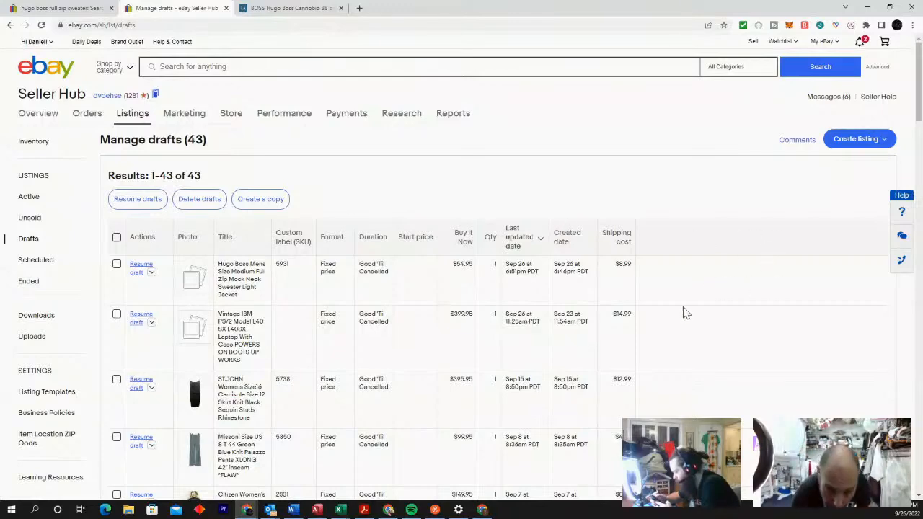
key(ctrl+p)
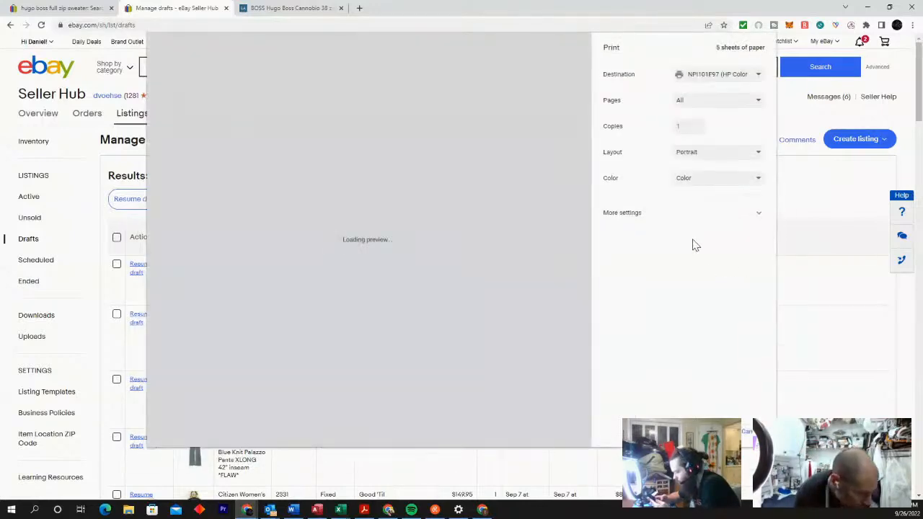
key(Escape)
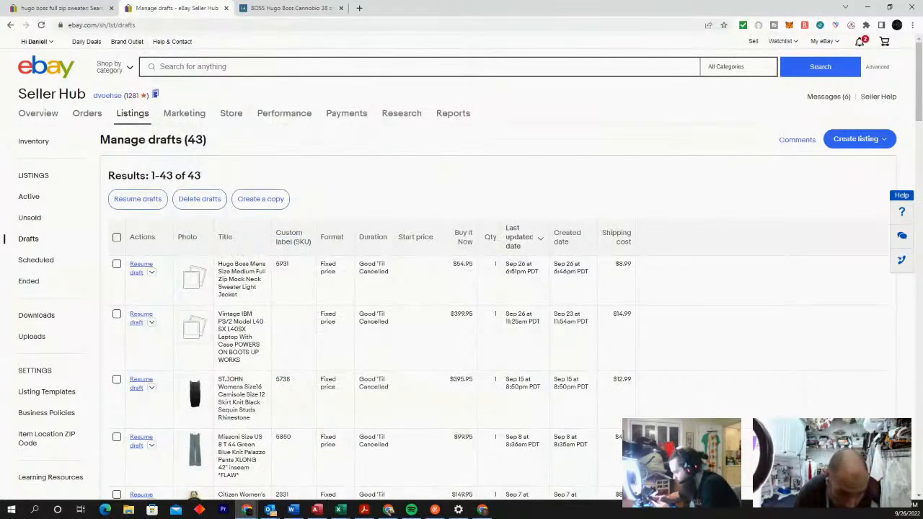
key(alt+Tab)
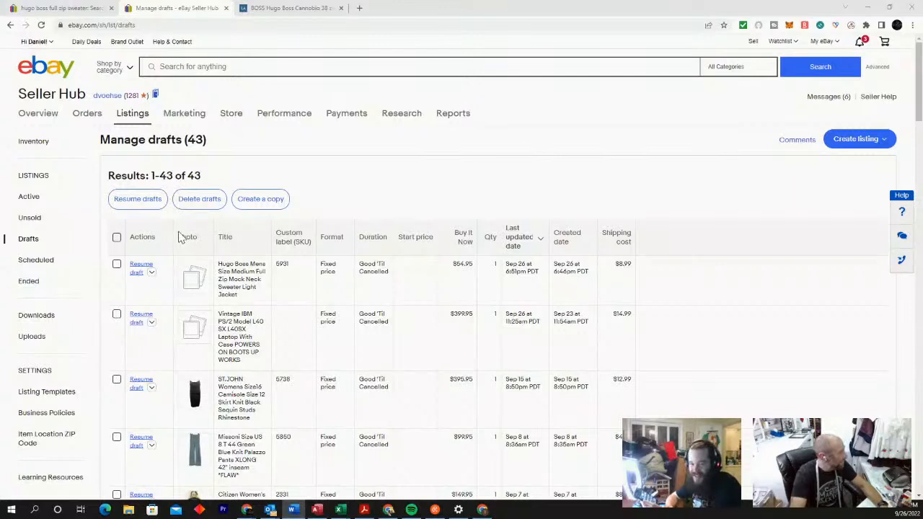
Resume the Hugo Boss sweater jacket draft, publish it as a live listing and return to the drafts list
click(136, 265)
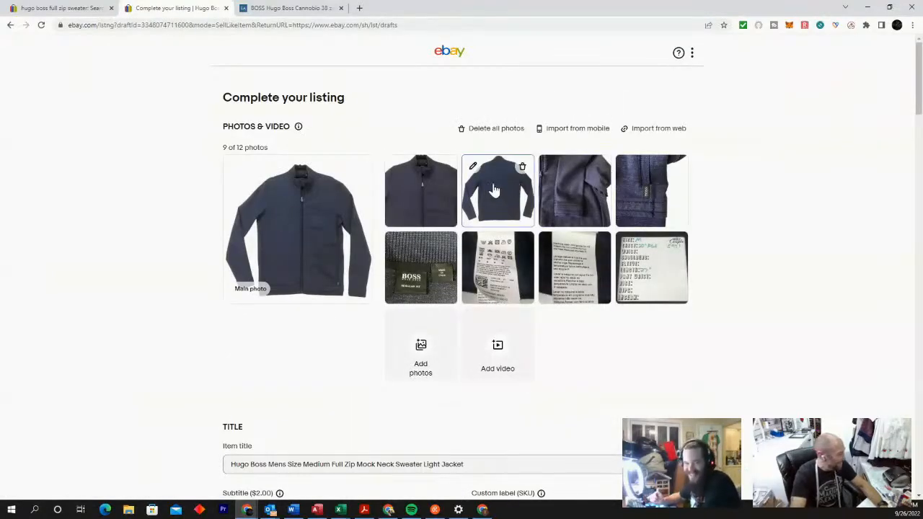
scroll(744, 243, down, 3)
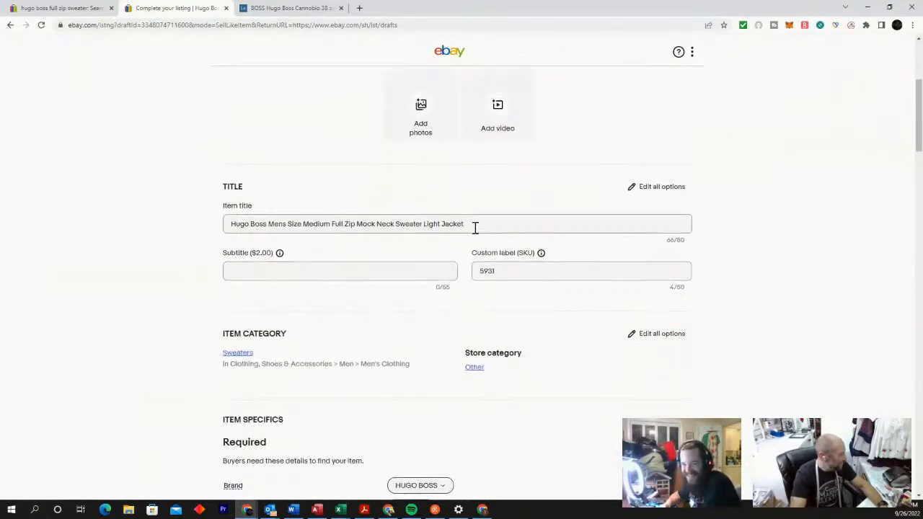
scroll(464, 256, down, 5)
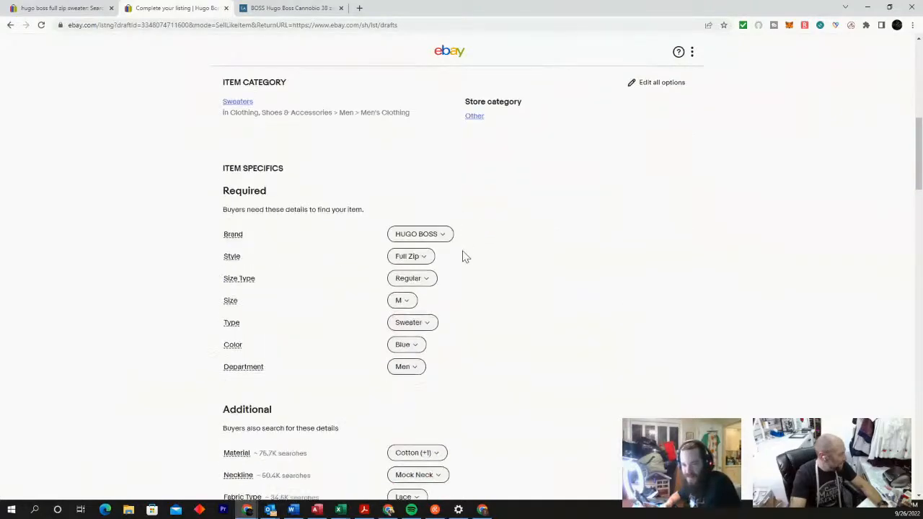
scroll(464, 256, down, 8)
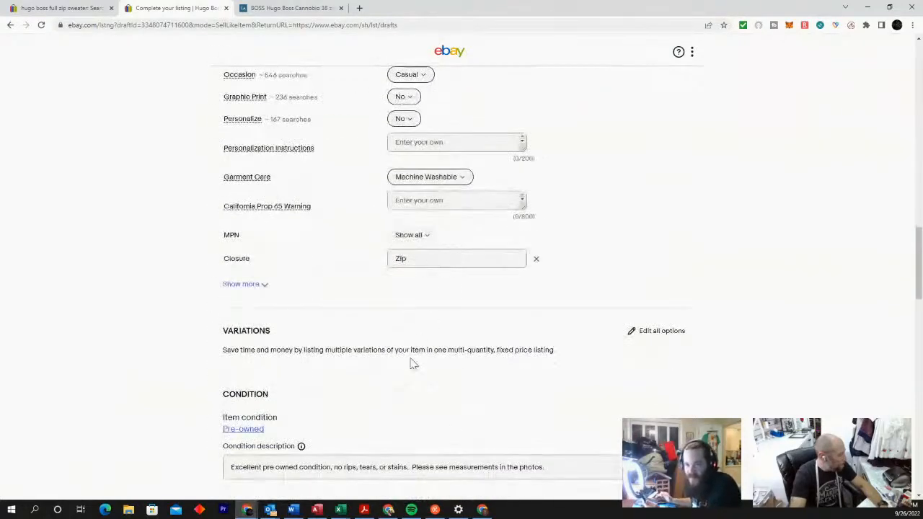
scroll(474, 385, up, 11)
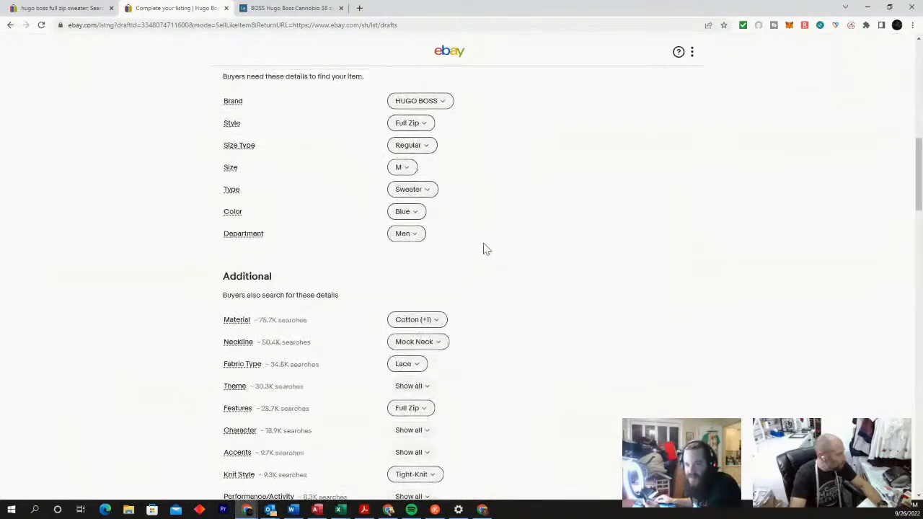
scroll(484, 251, down, 15)
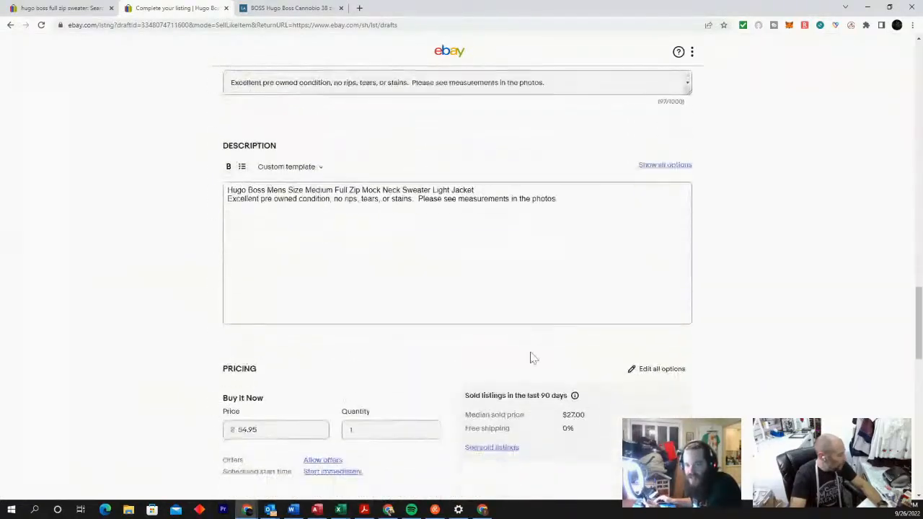
scroll(324, 303, down, 8)
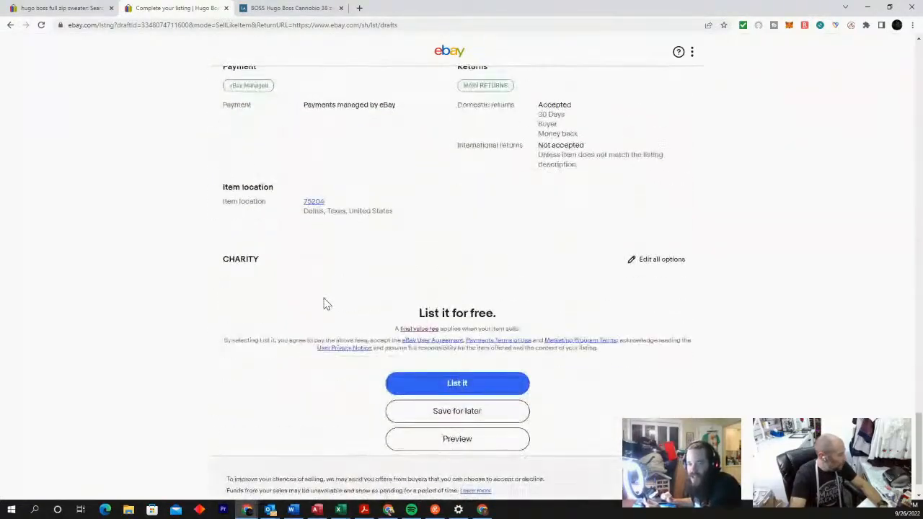
click(498, 385)
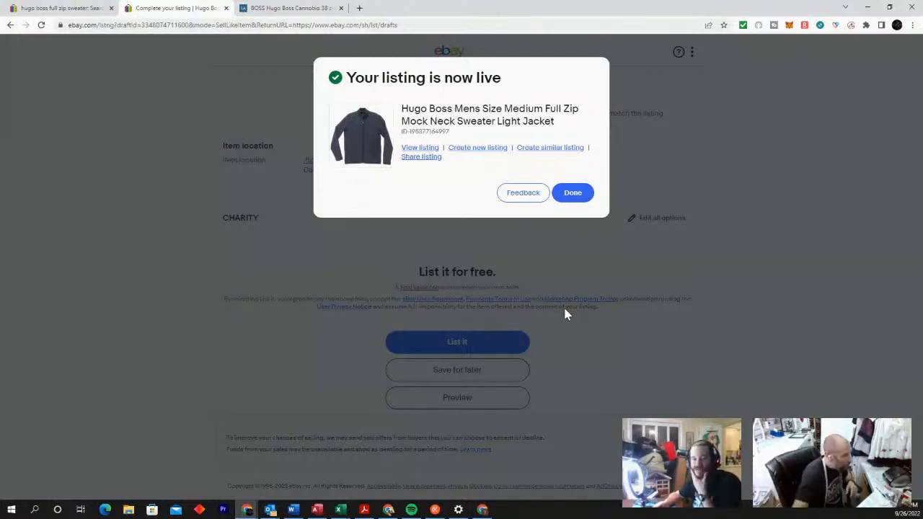
click(574, 194)
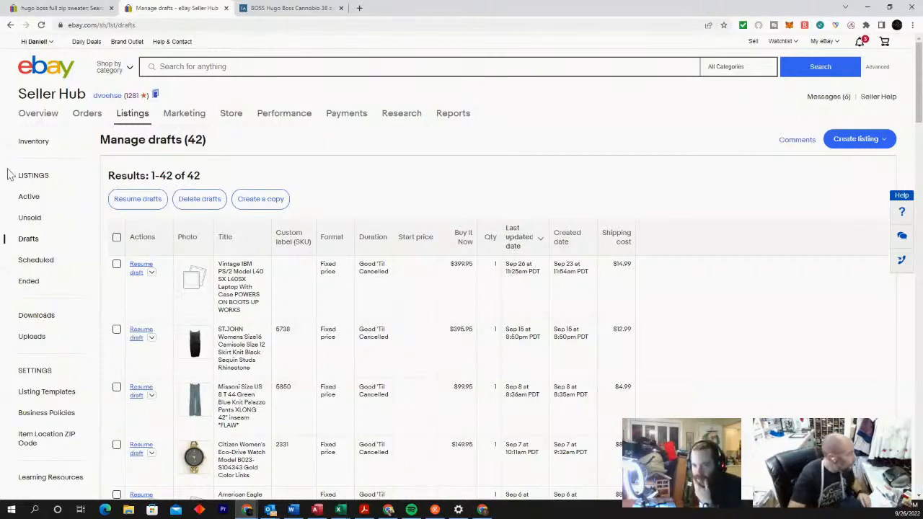
Search the drafts page for "annc" and close the page search
key(ctrl+f)
text(ann)
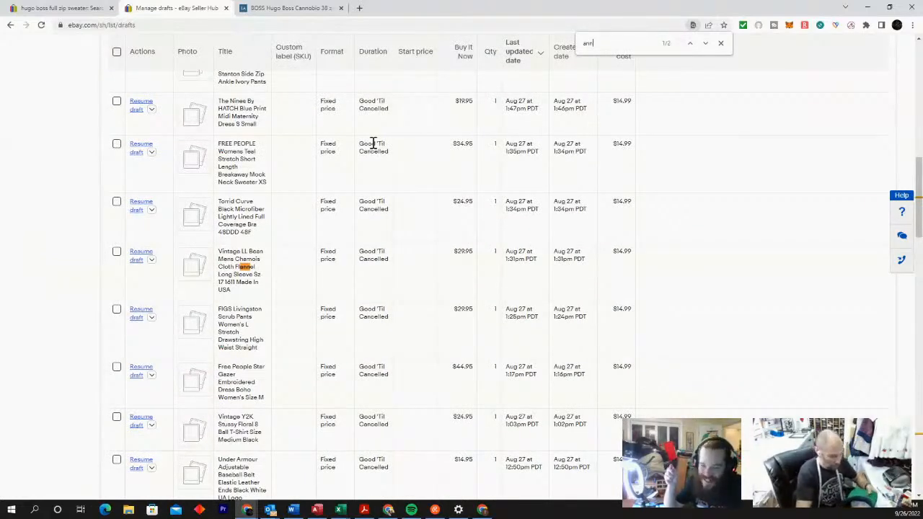
text(c)
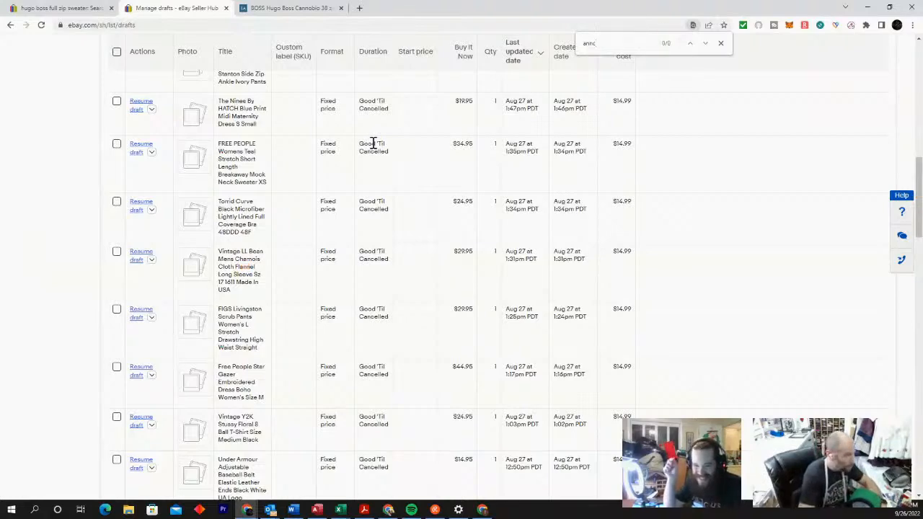
click(721, 44)
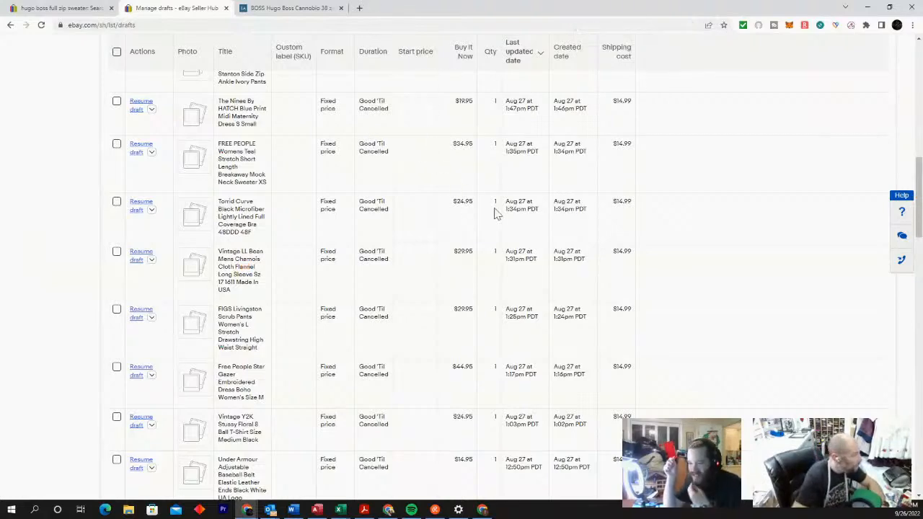
Search eBay for "dallas cowboys annco hat" using the suggestion offered for "annco dallas"
scroll(381, 151, up, 14)
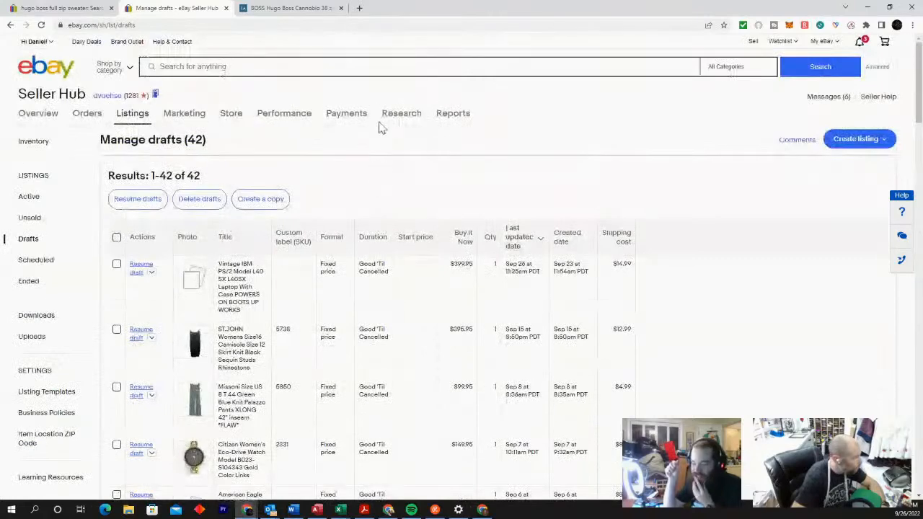
click(376, 67)
text(annco )
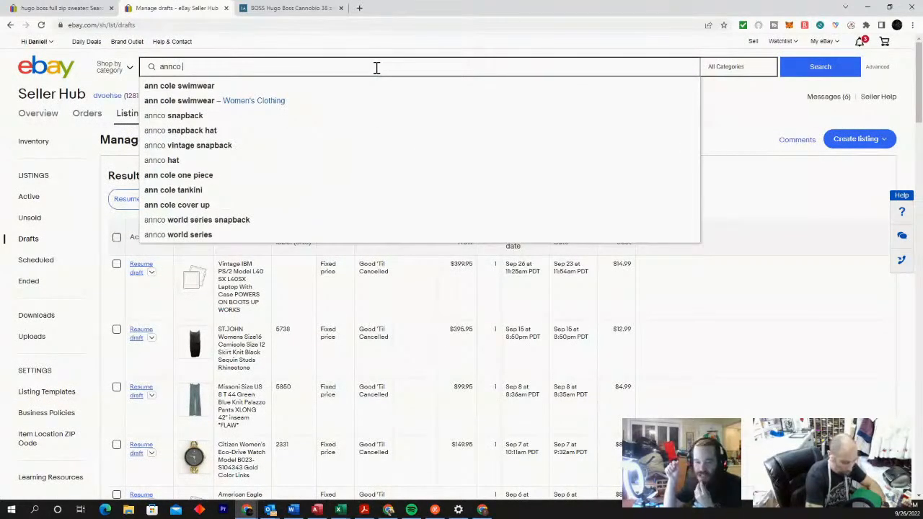
text(dallas)
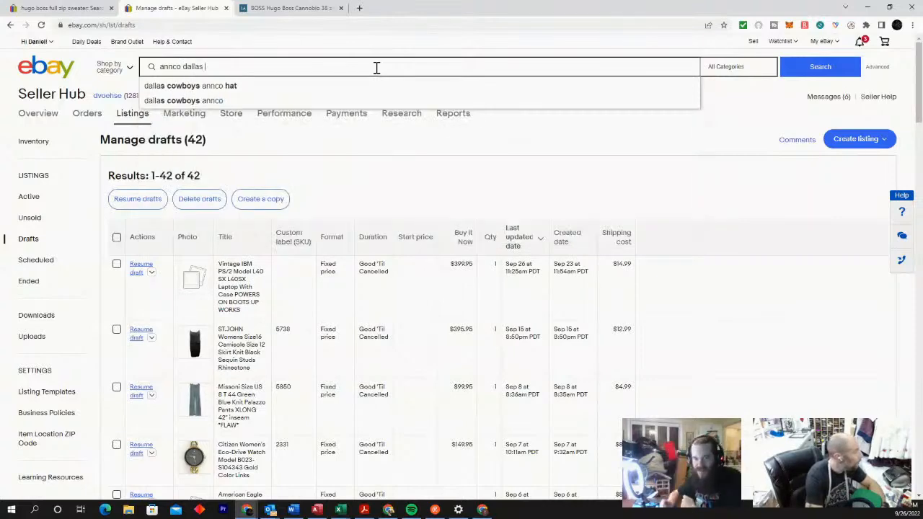
click(247, 87)
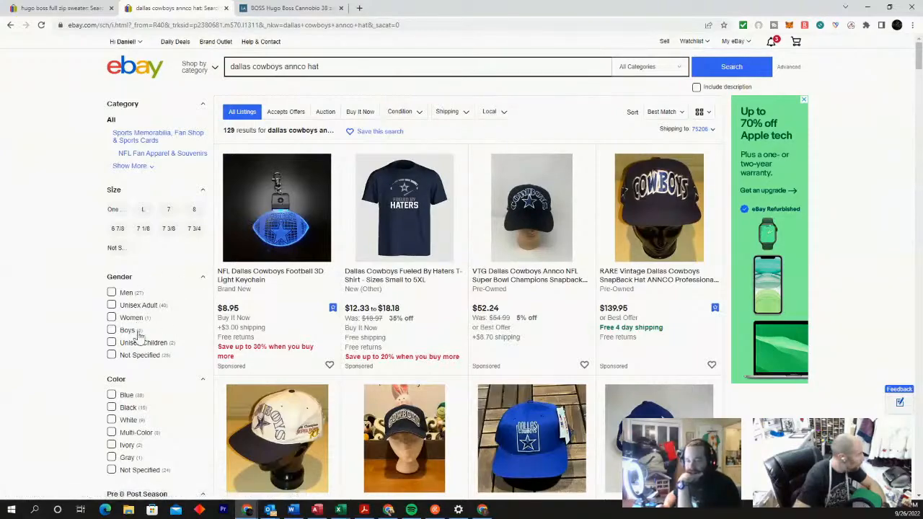
Filter the Dallas Cowboys Annco hat results to used condition and sold items
scroll(139, 343, down, 3)
scroll(141, 341, down, 4)
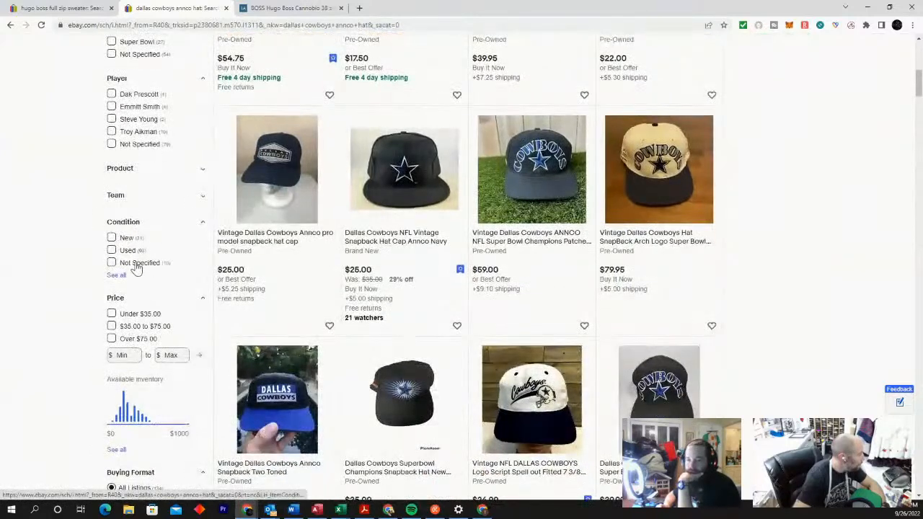
click(117, 250)
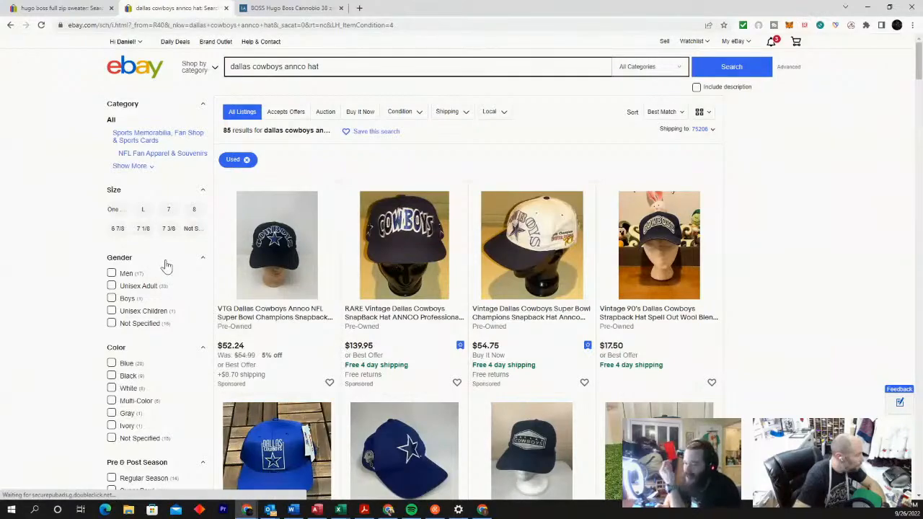
scroll(165, 265, down, 1)
scroll(165, 264, down, 2)
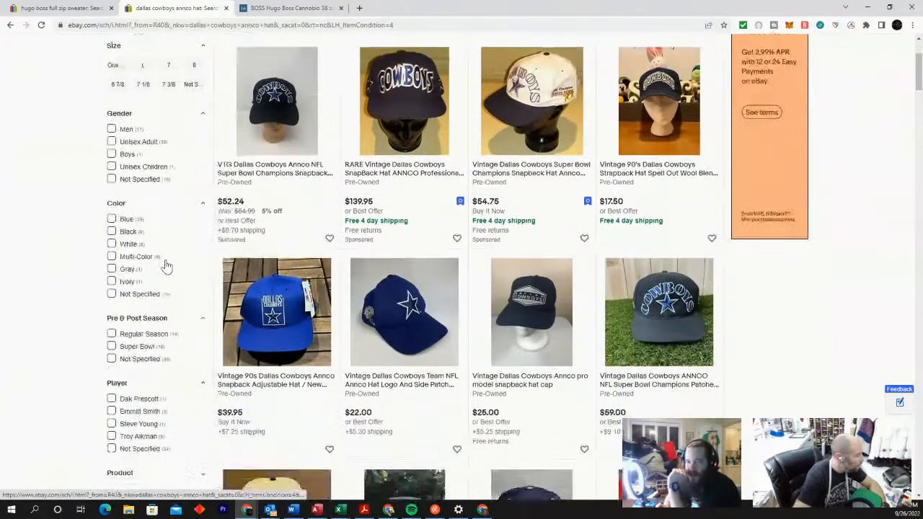
scroll(142, 373, down, 8)
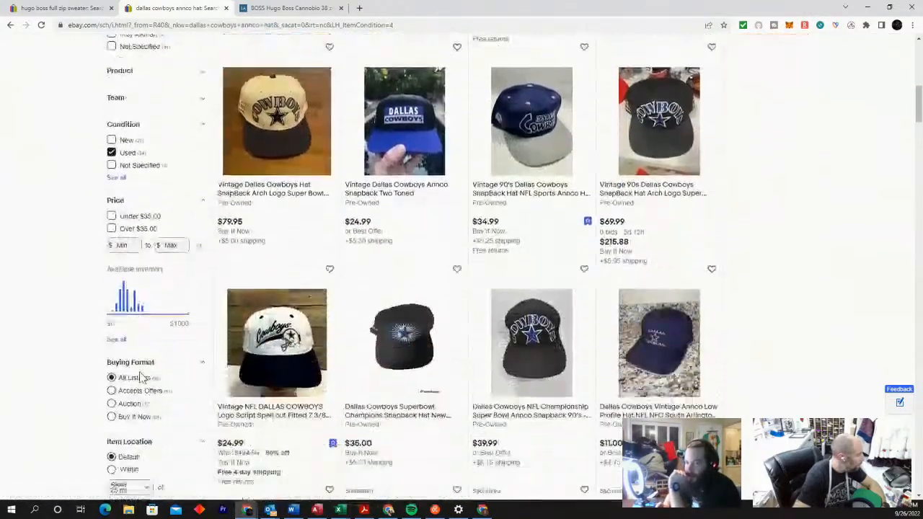
scroll(137, 403, down, 3)
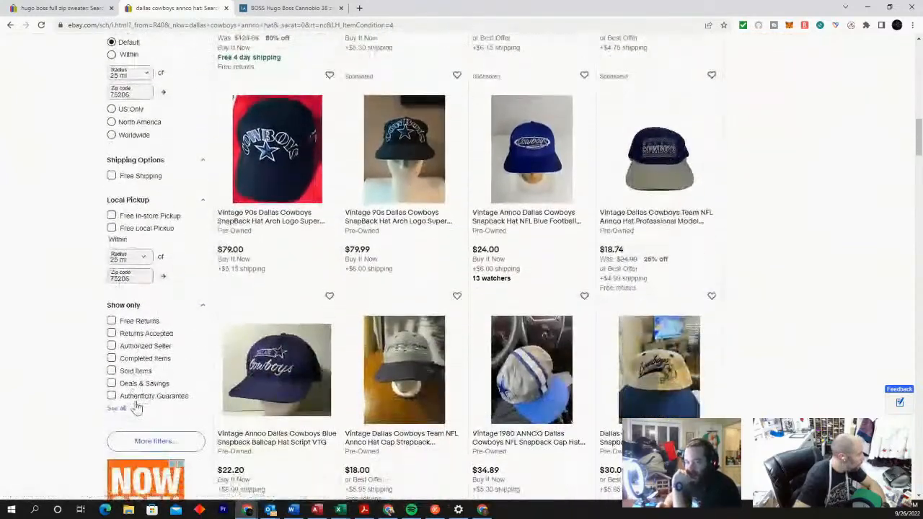
click(131, 374)
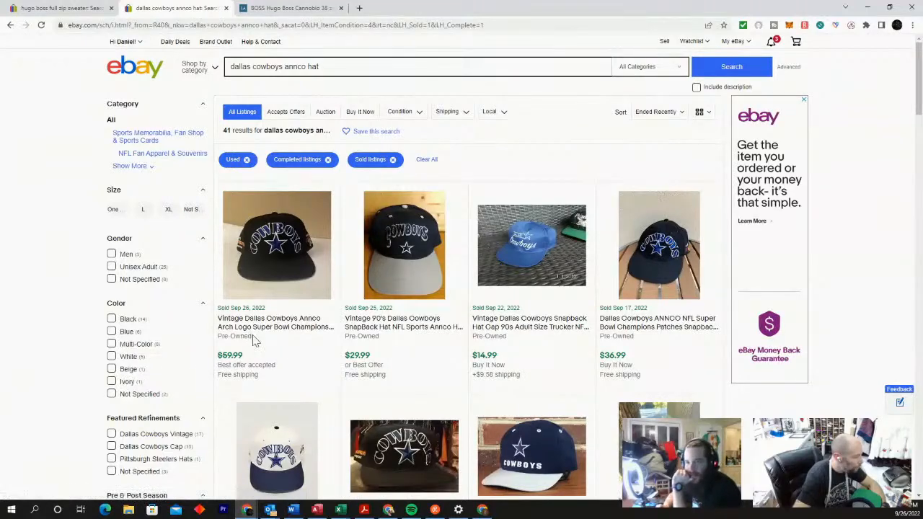
Find the sold four-photo ANNCO NFL Super Bowl Champions Patches snapback and open its original listing
scroll(280, 344, down, 3)
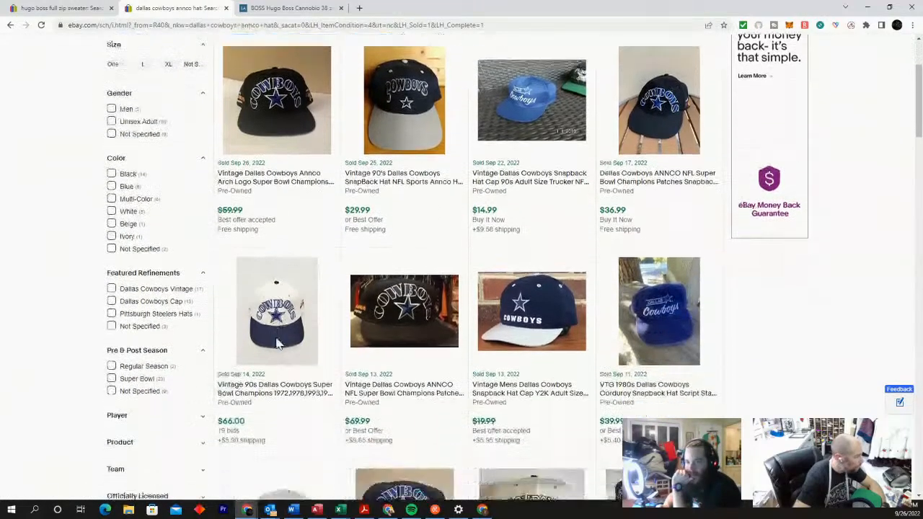
scroll(280, 344, down, 2)
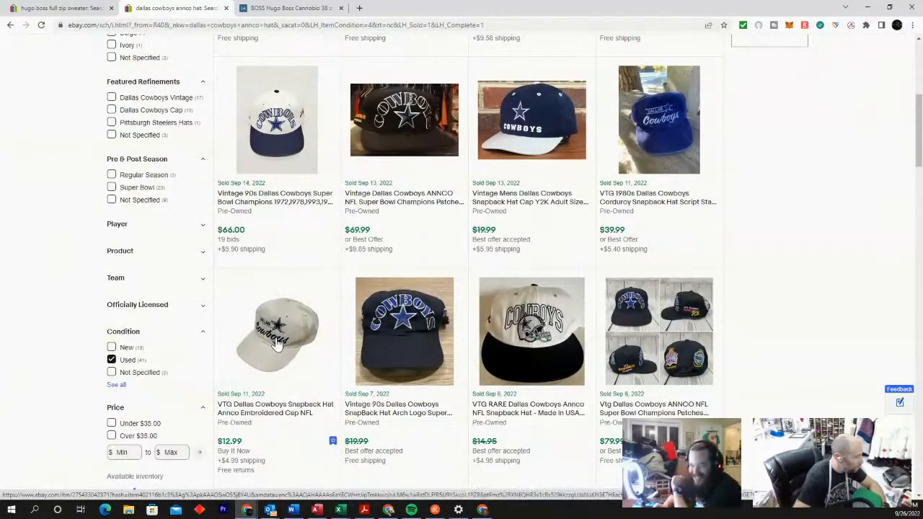
scroll(280, 344, down, 2)
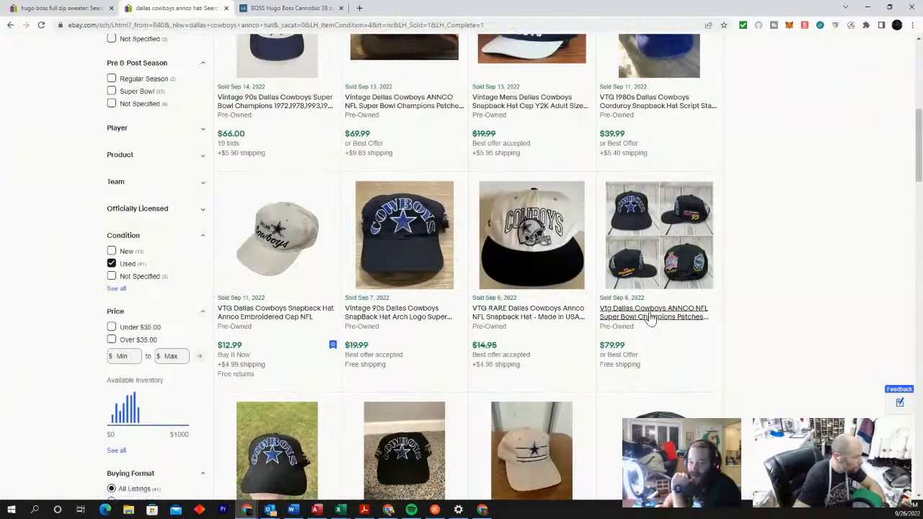
click(651, 316)
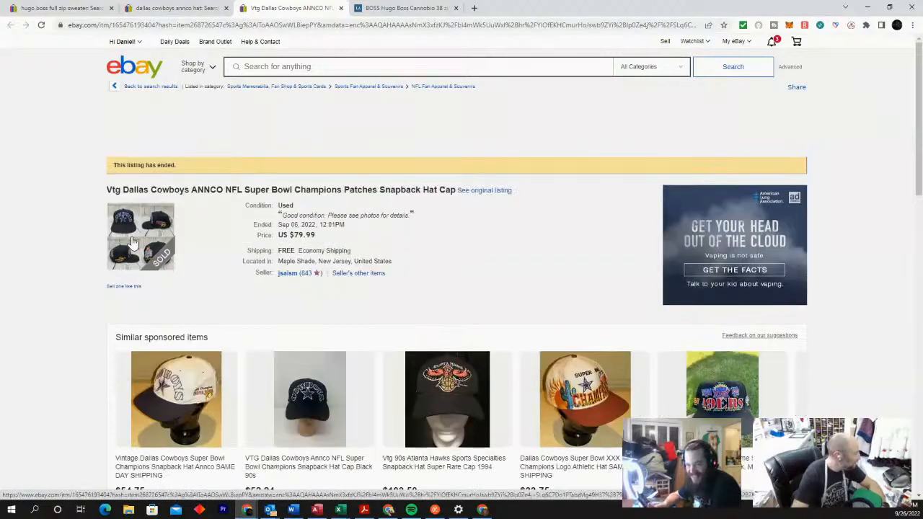
click(496, 192)
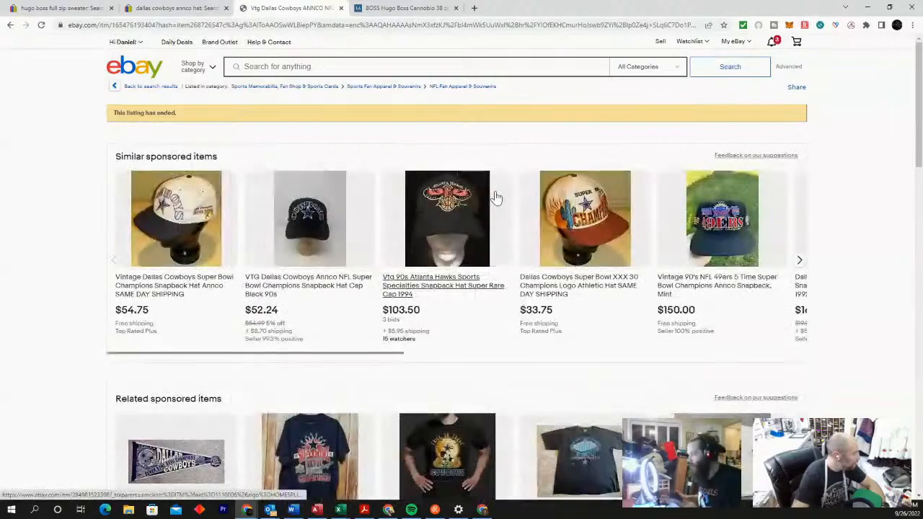
Examine the sold price, shipping terms and description in the original Cowboys snapback listing
scroll(437, 200, down, 7)
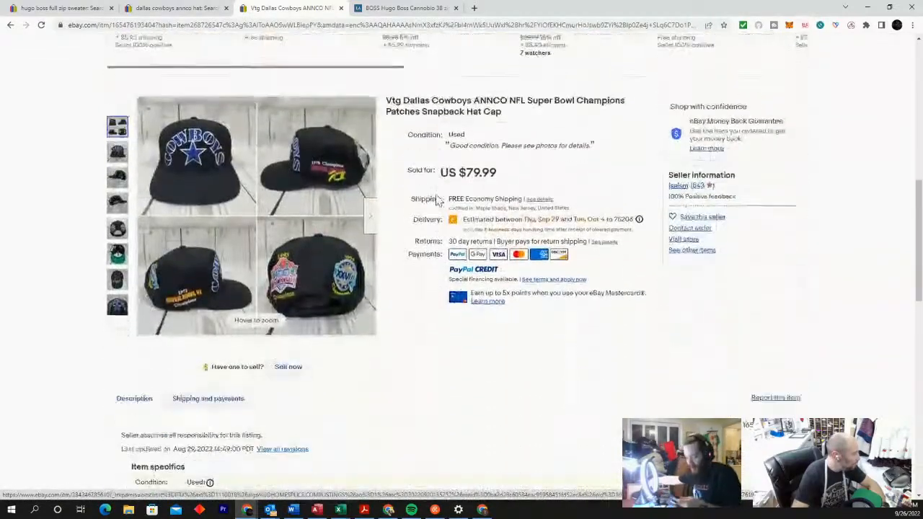
scroll(437, 200, down, 1)
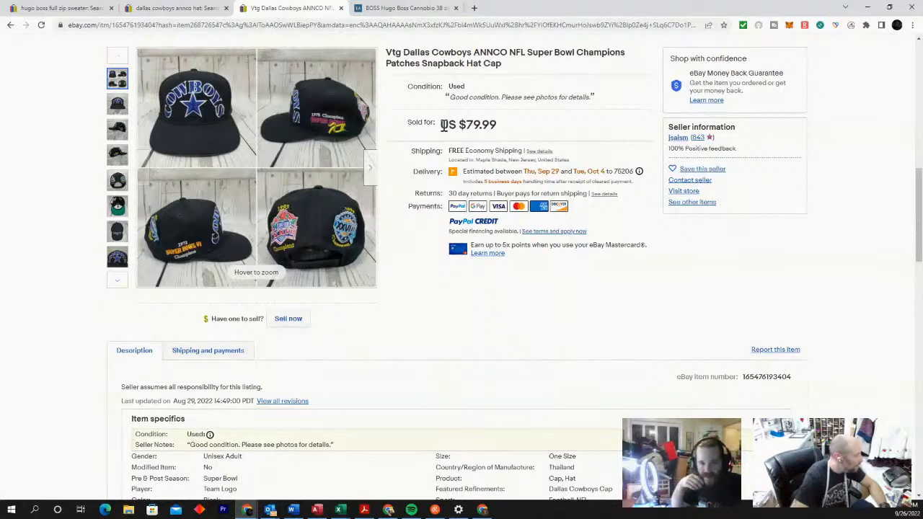
drag(457, 125, 524, 130)
click(435, 303)
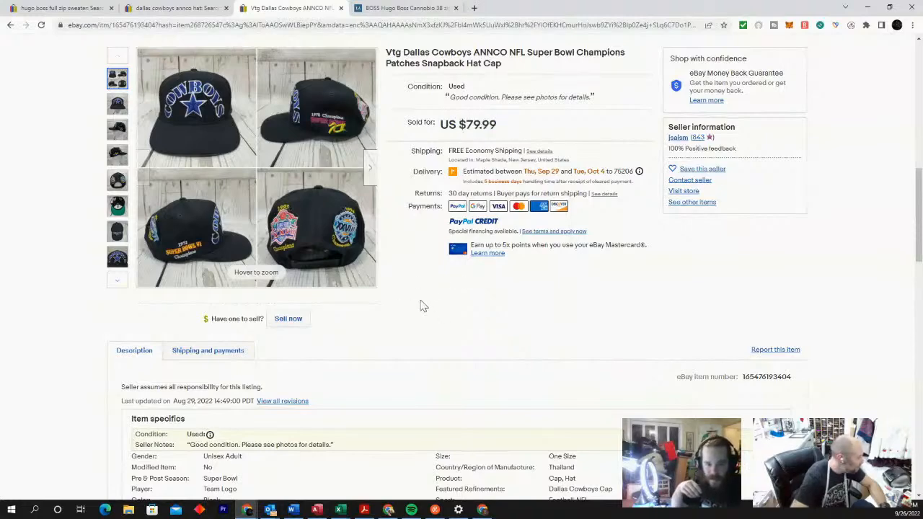
scroll(423, 306, down, 2)
scroll(423, 303, down, 5)
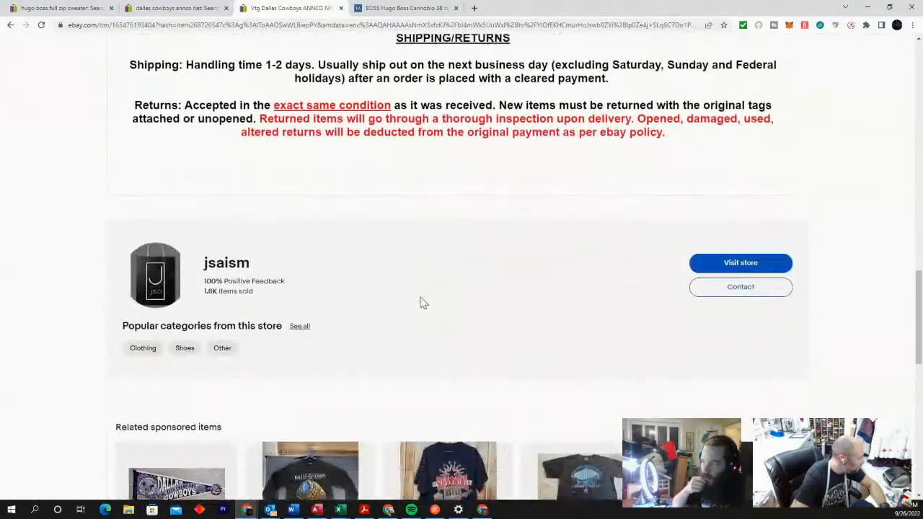
scroll(424, 304, up, 10)
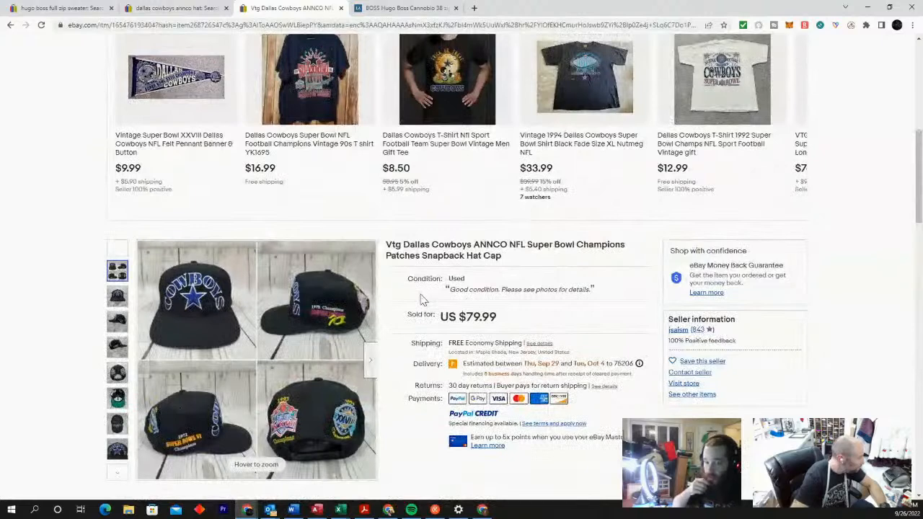
scroll(423, 301, down, 2)
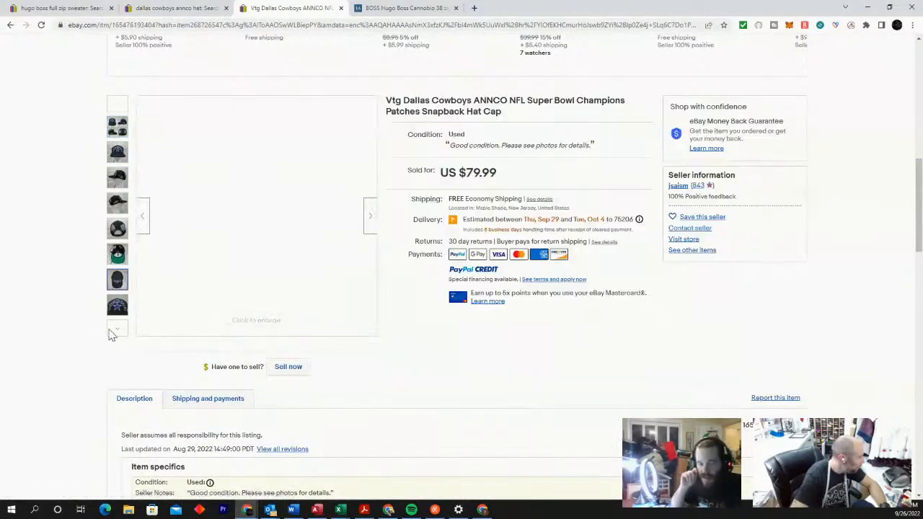
Look through the remaining photos of the sold Cowboys hat, including the patches, inner labels and snap strap
click(115, 330)
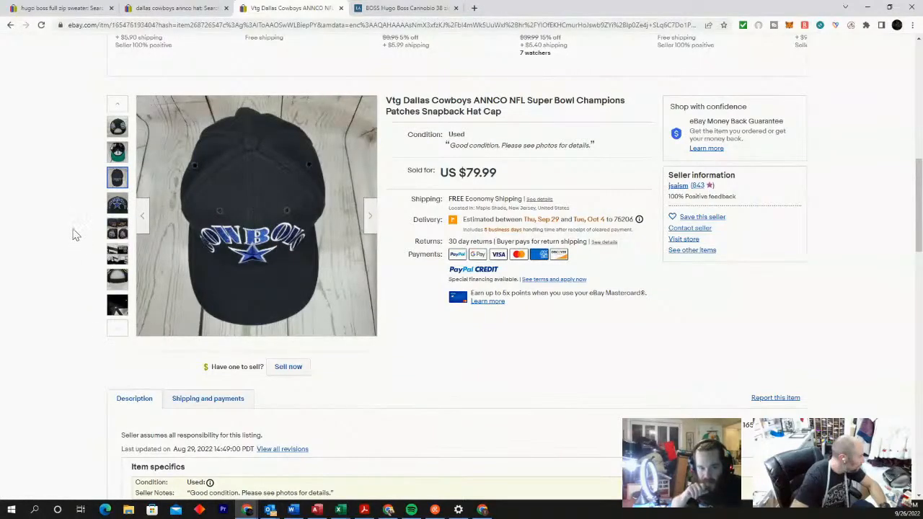
mouse_move(113, 231)
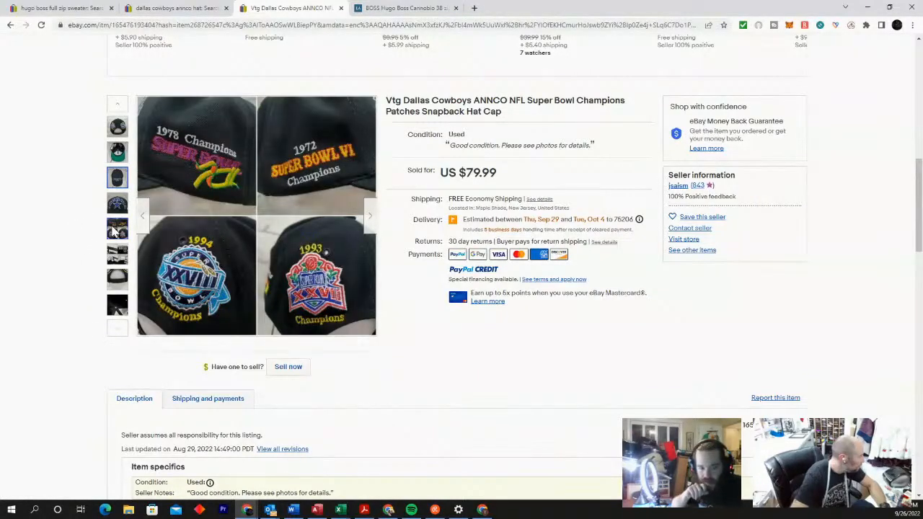
mouse_move(115, 254)
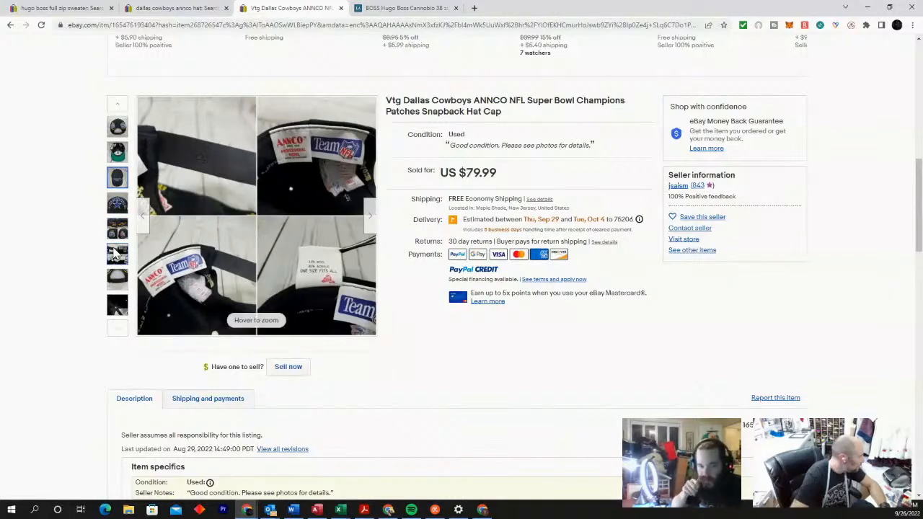
mouse_move(115, 282)
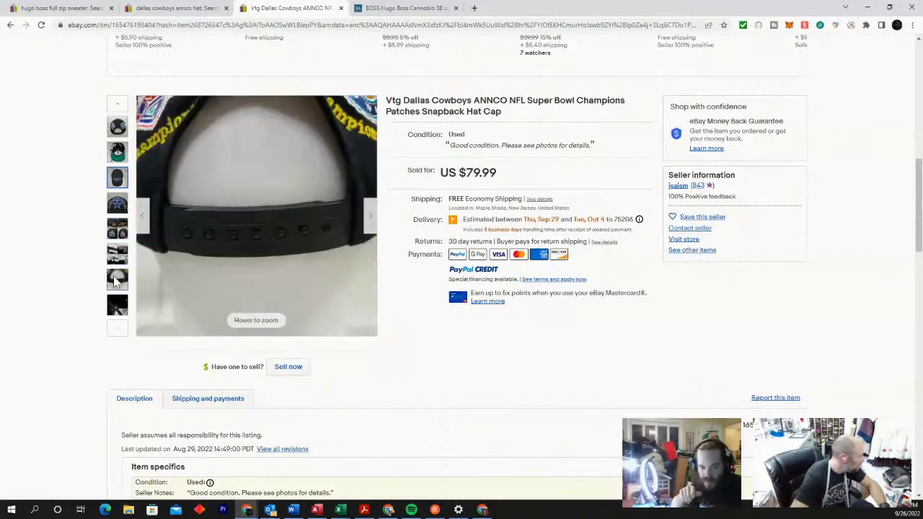
mouse_move(119, 305)
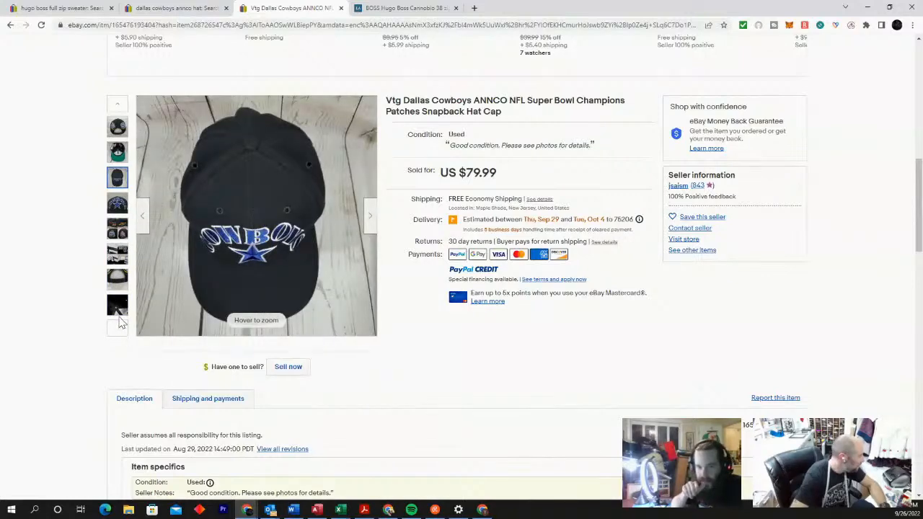
Start a new listing based on the sold Cowboys snapback and set its custom label (SKU) to Hats
click(285, 366)
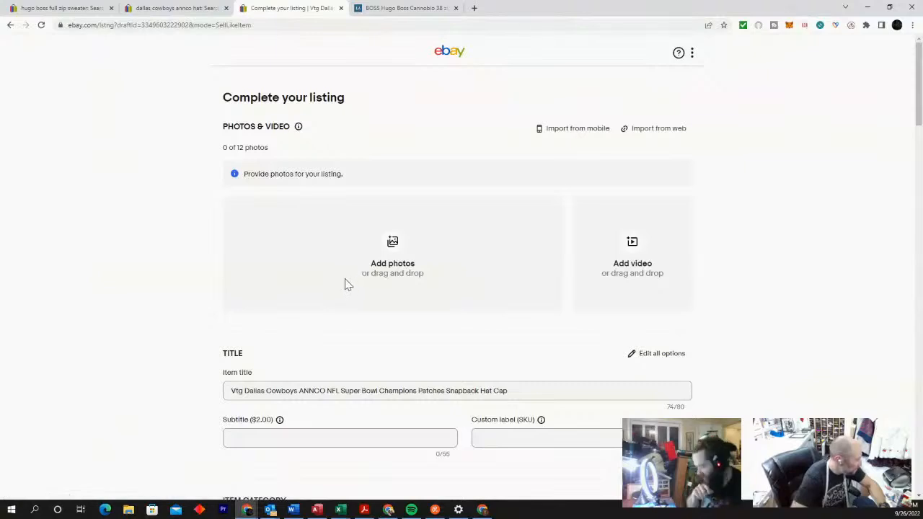
scroll(348, 285, down, 2)
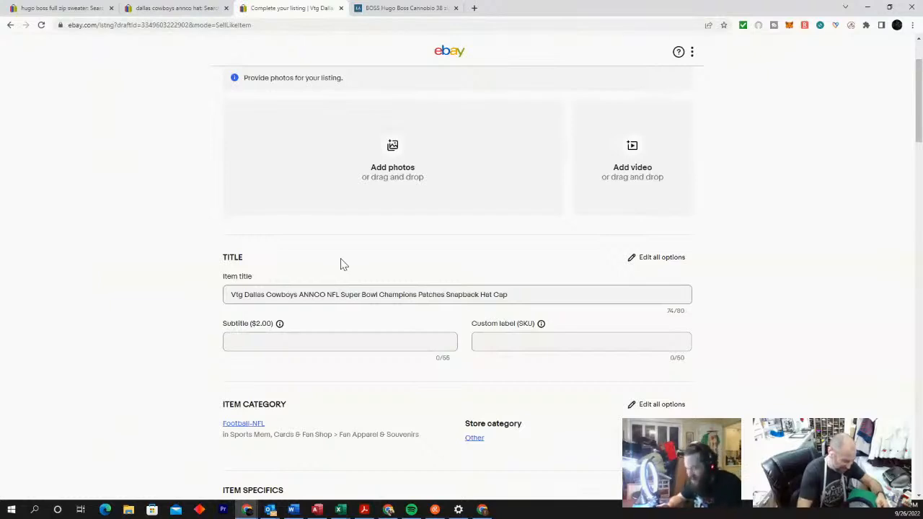
click(488, 340)
text(Hats)
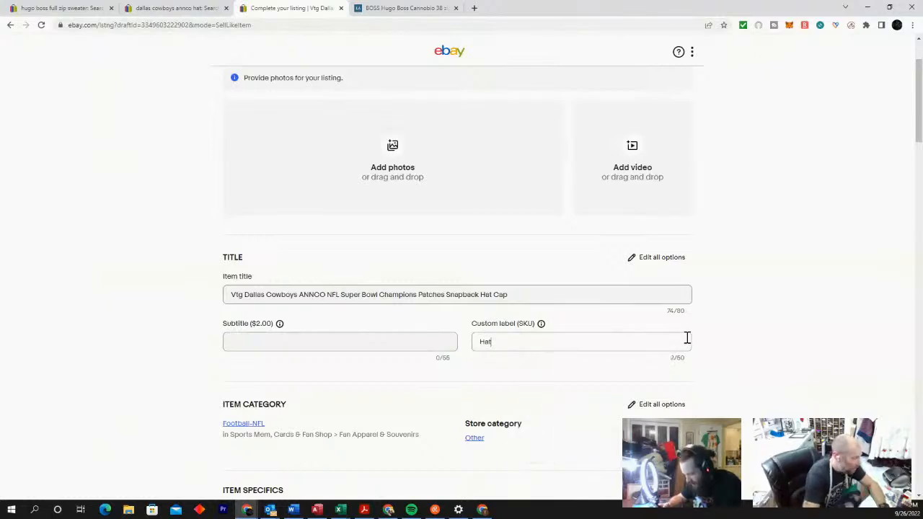
Review the prefilled category and item specifics of the Cowboys hat listing
scroll(467, 362, down, 3)
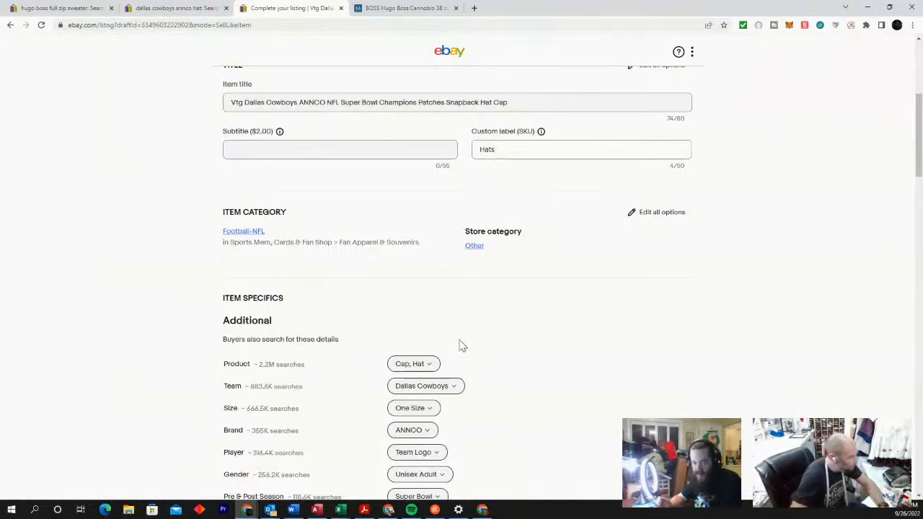
scroll(427, 290, down, 1)
scroll(470, 181, down, 2)
scroll(469, 181, down, 1)
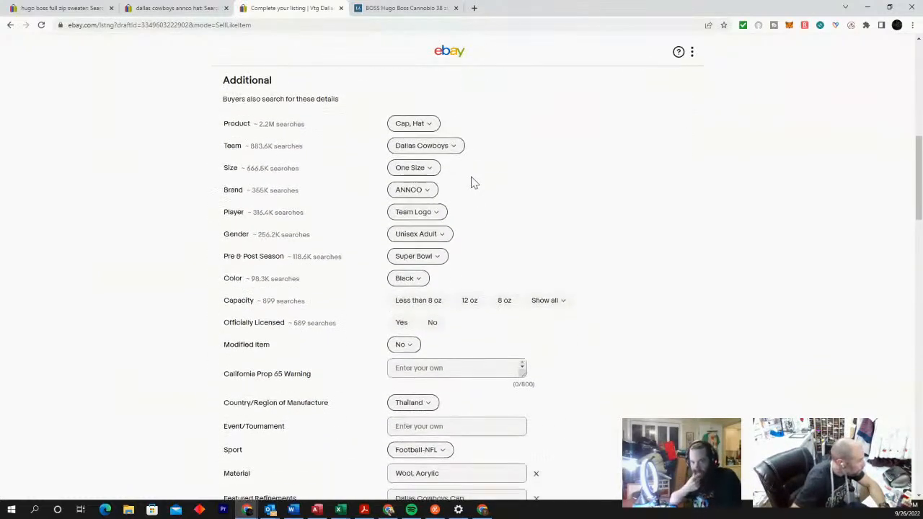
scroll(482, 183, down, 1)
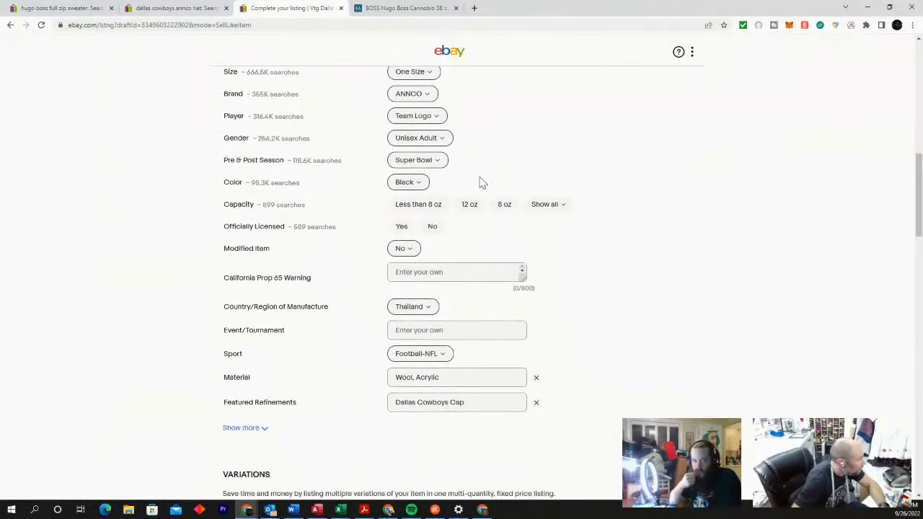
Set the Cowboys hat's item condition to Used
scroll(482, 182, down, 1)
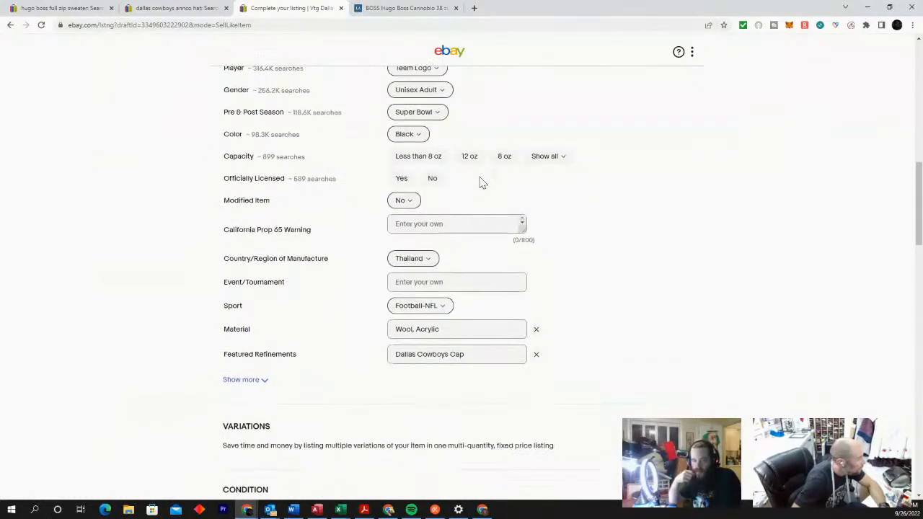
scroll(482, 183, down, 1)
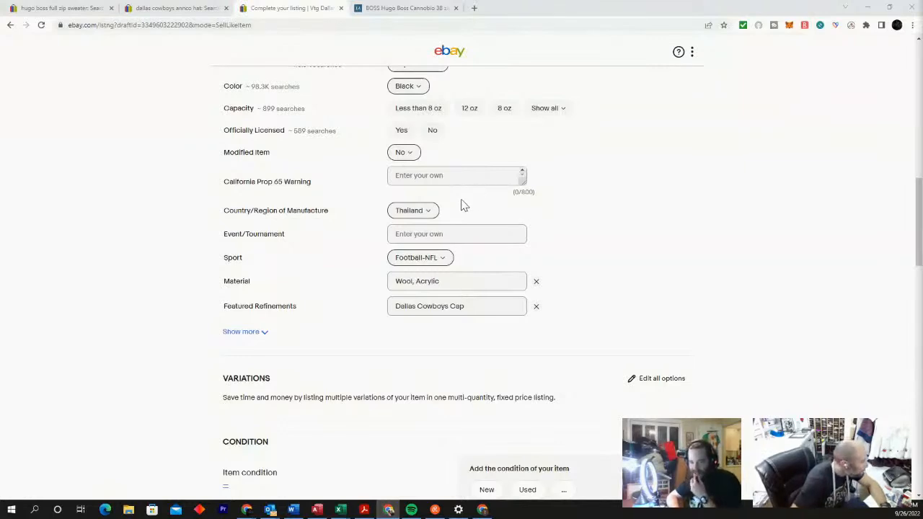
scroll(461, 206, down, 2)
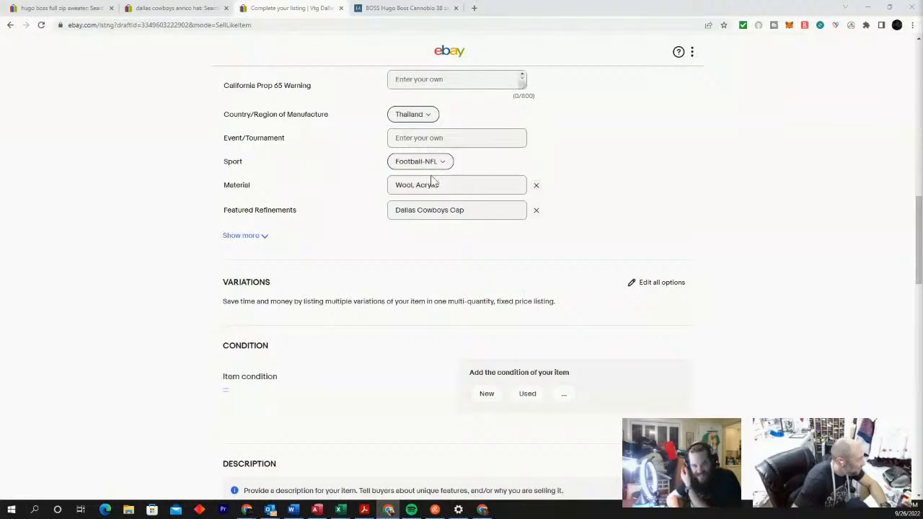
scroll(357, 166, up, 2)
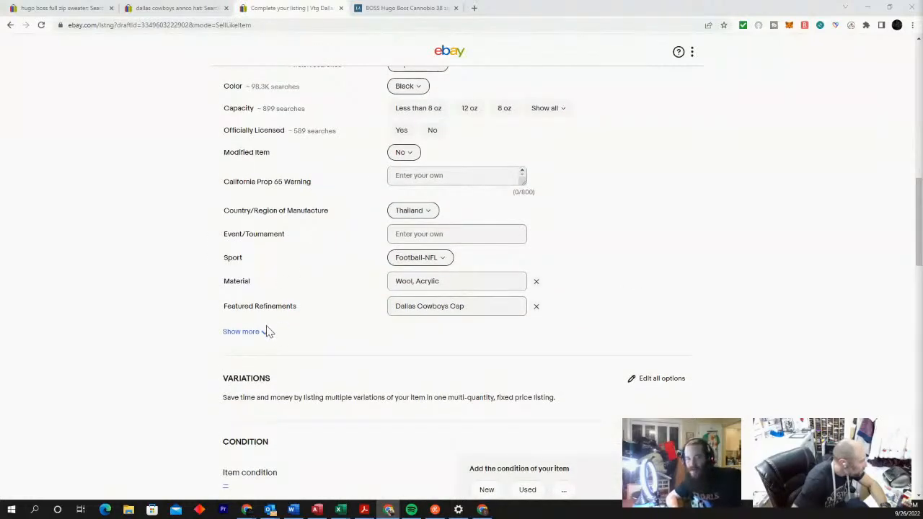
scroll(331, 320, down, 3)
scroll(404, 310, down, 1)
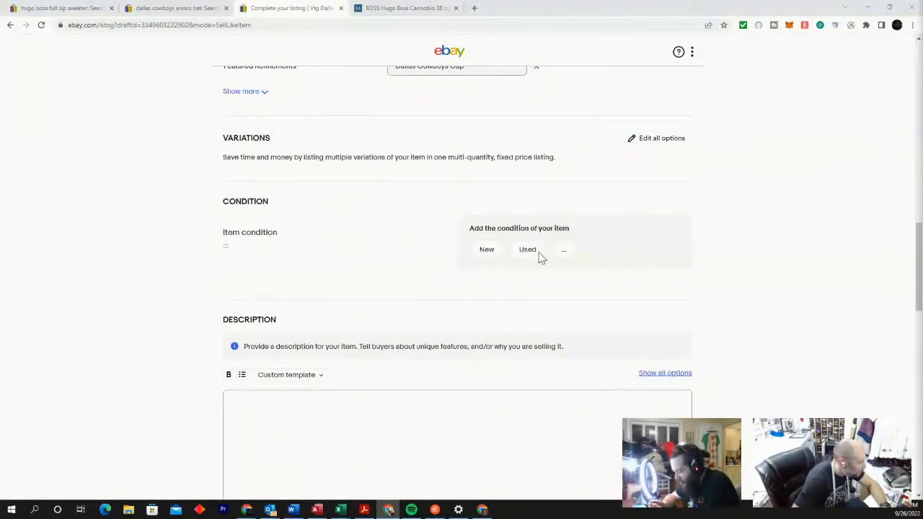
click(563, 253)
click(334, 161)
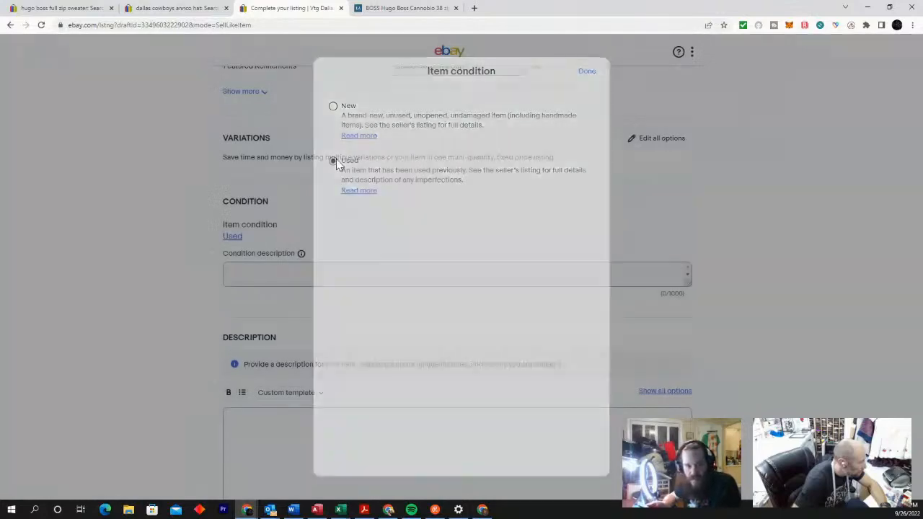
Enter the condition description "Excellent pre owned condition, appears to have never been worn."
click(342, 278)
text(Excellent)
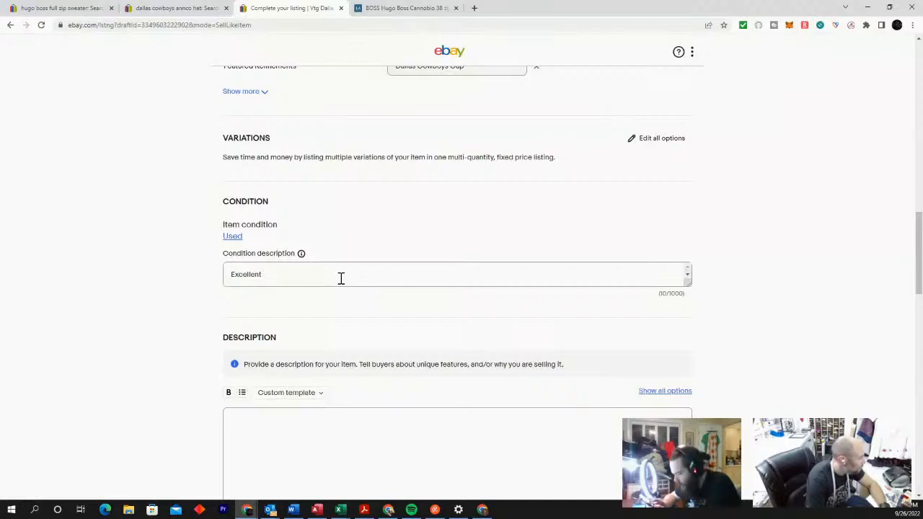
text( p)
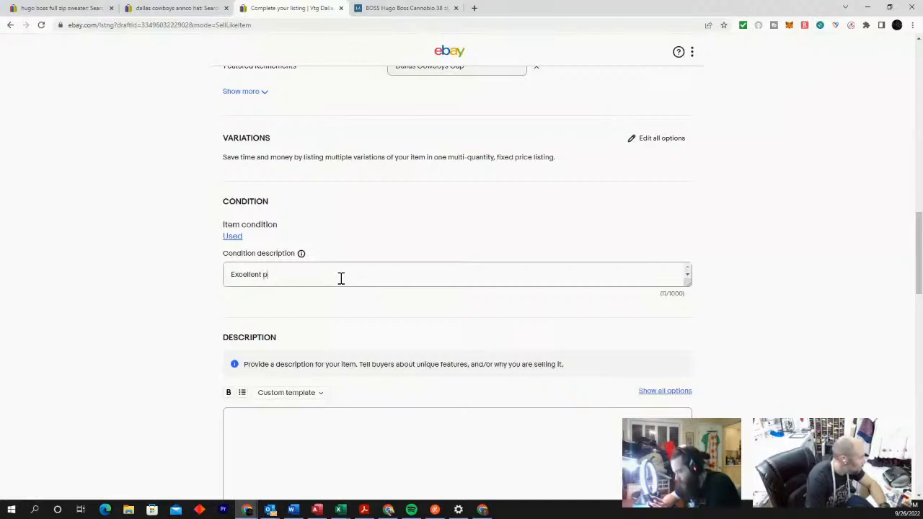
text(re owned condition)
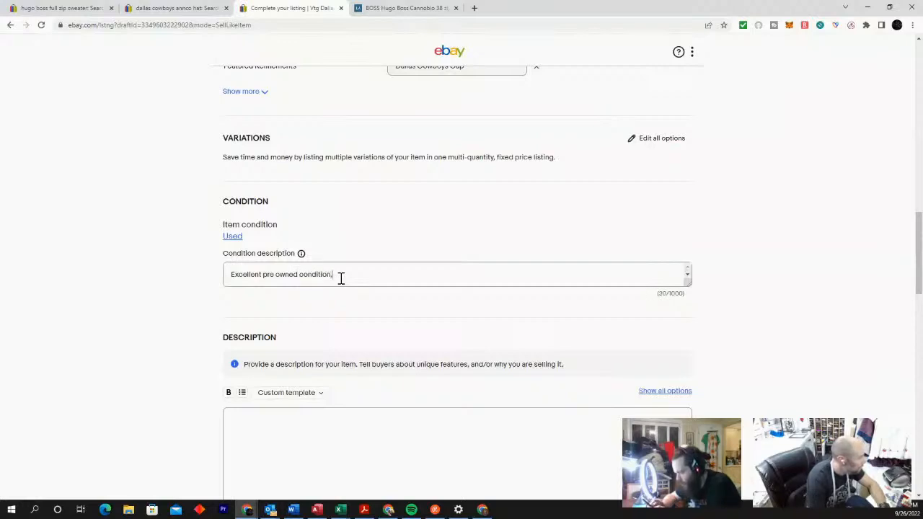
text(, appears to have never been worn.)
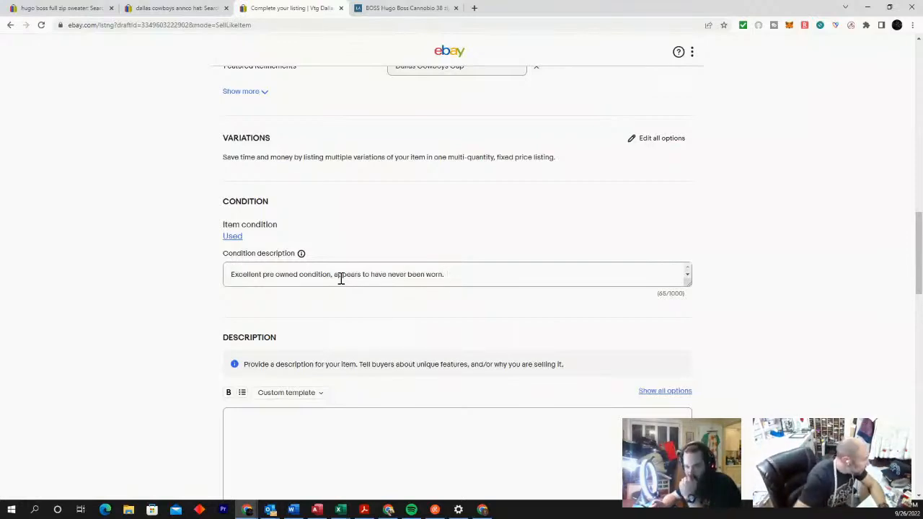
text(Please)
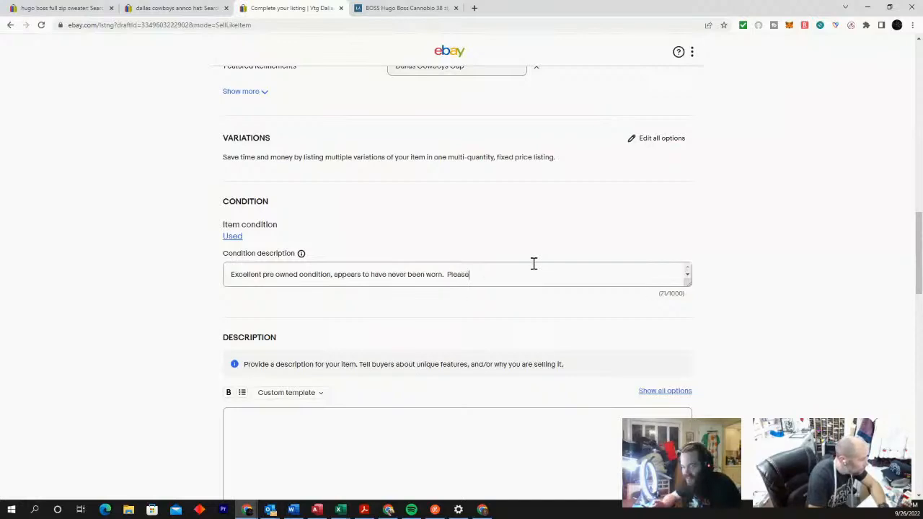
key(BackSpace)
key(BackSpace)
key(BackSpace)
key(BackSpace)
key(BackSpace)
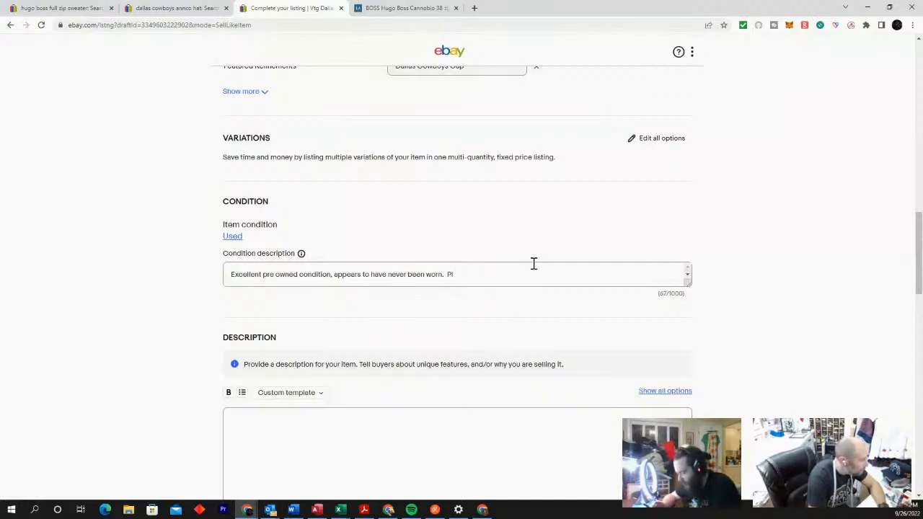
Copy the full item title into the listing's description as its first line
scroll(501, 219, up, 10)
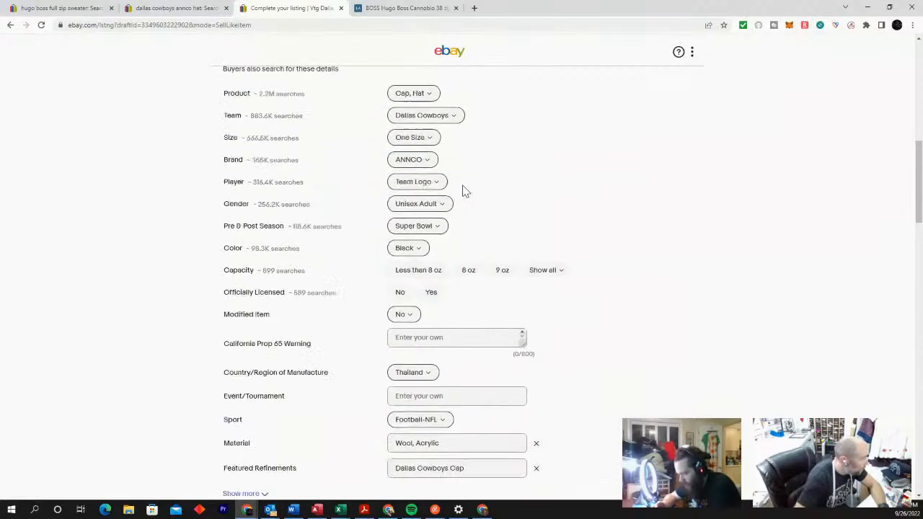
click(402, 151)
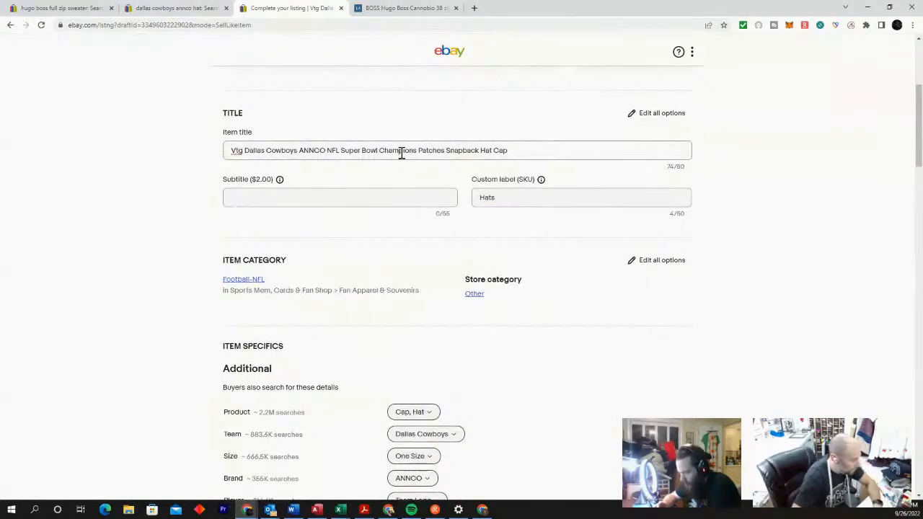
key(ctrl+a)
key(ctrl+c)
scroll(408, 173, down, 10)
click(437, 437)
key(ctrl+v)
Copy the condition description text into the listing's description, on the line below the title
click(462, 274)
key(ctrl+a)
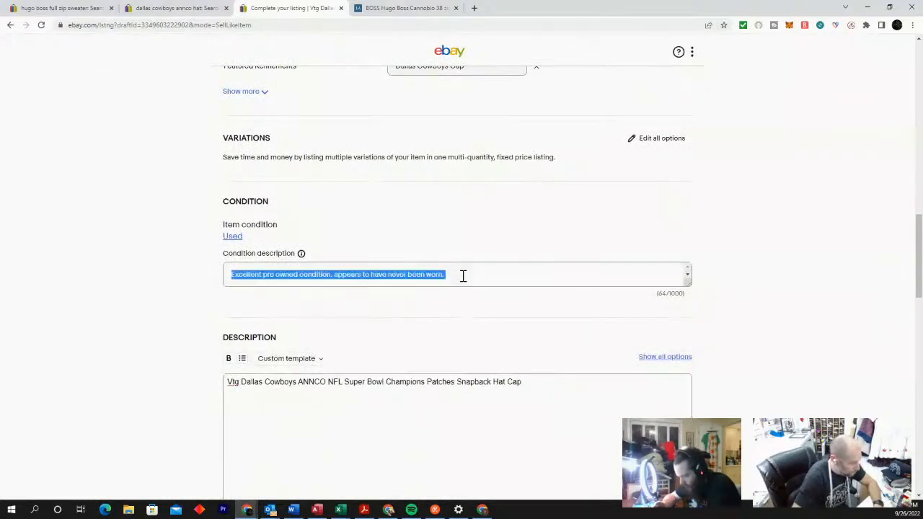
click(538, 418)
key(ctrl+v)
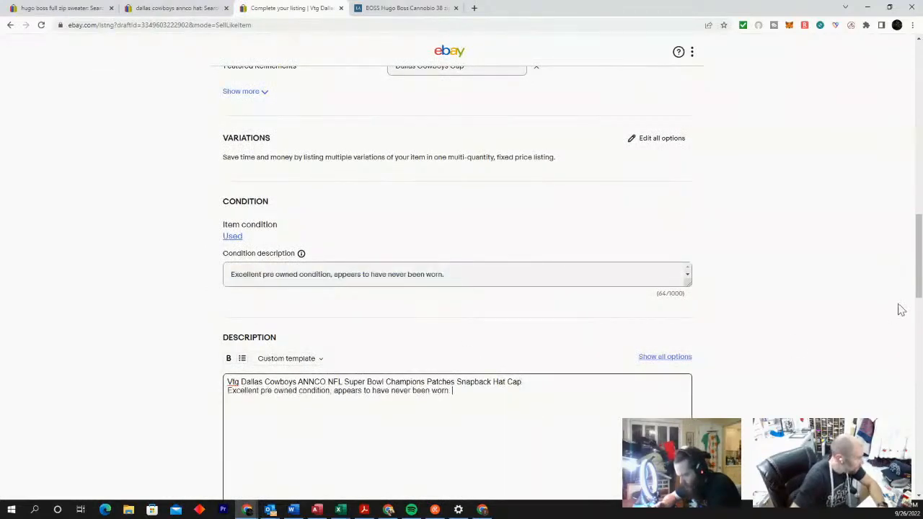
Set the Buy It Now price of the hat to $79.95
scroll(810, 250, down, 3)
click(314, 415)
text(79.95)
Keep the PRIORITY shipping policy and remaining preferences as they are, and save the hat listing for later as a draft
scroll(403, 421, down, 3)
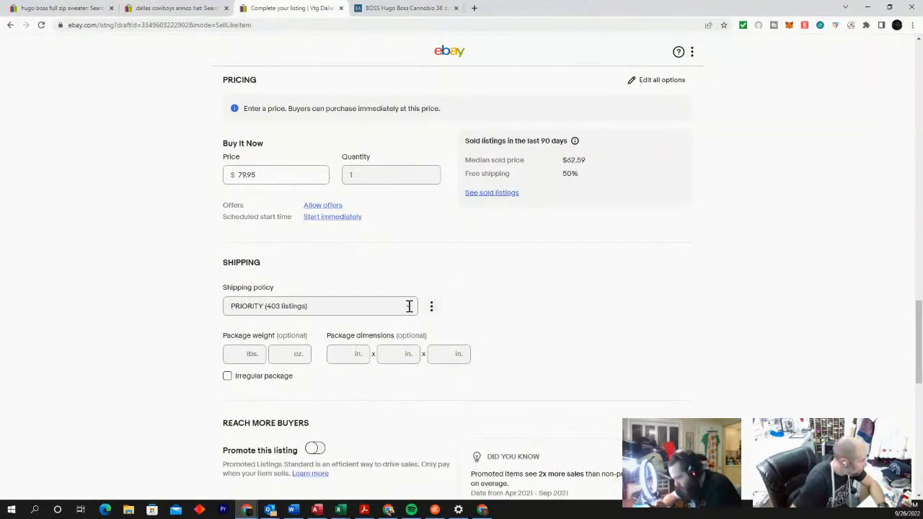
scroll(469, 316, down, 3)
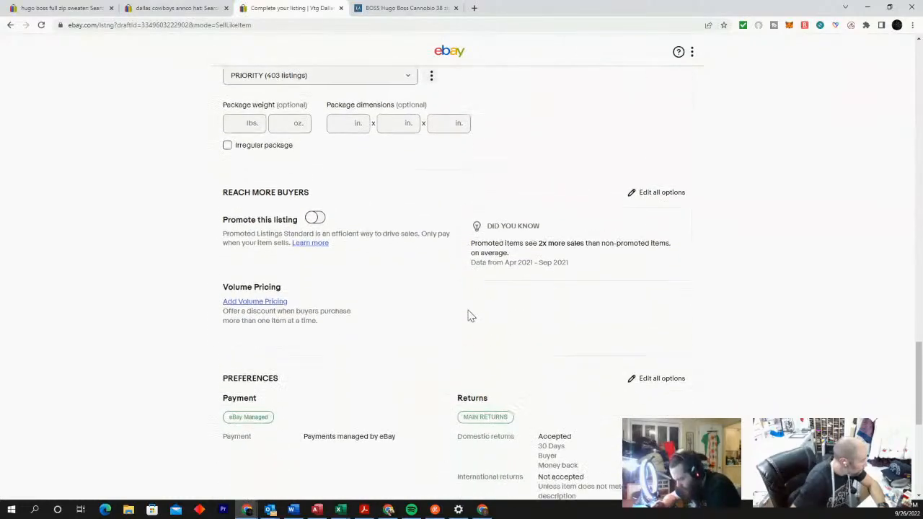
scroll(469, 315, down, 5)
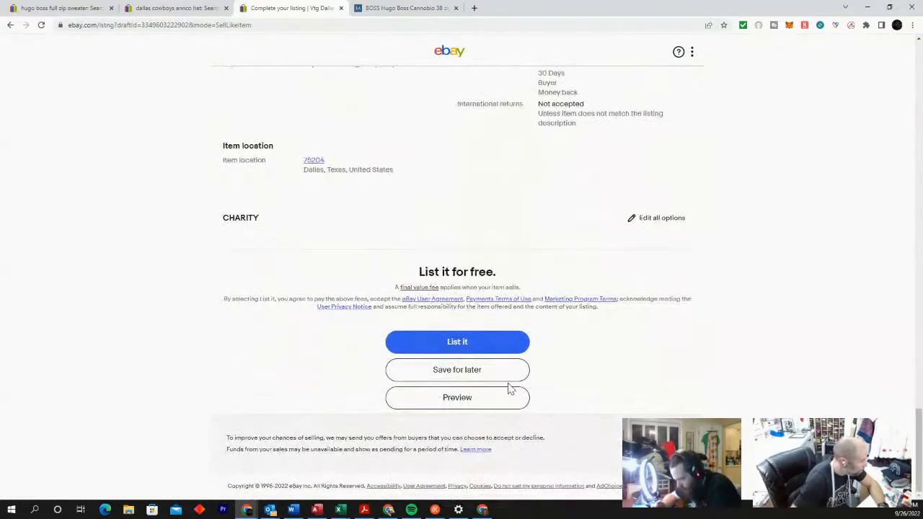
click(468, 376)
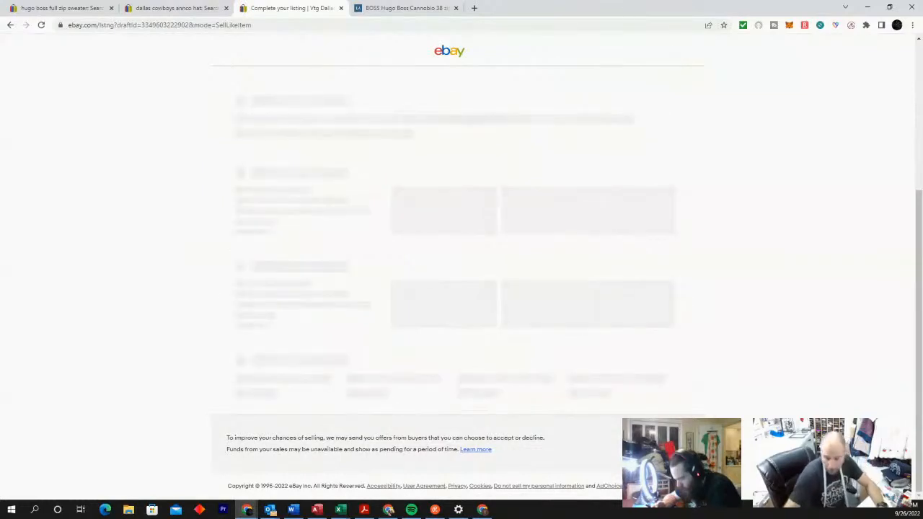
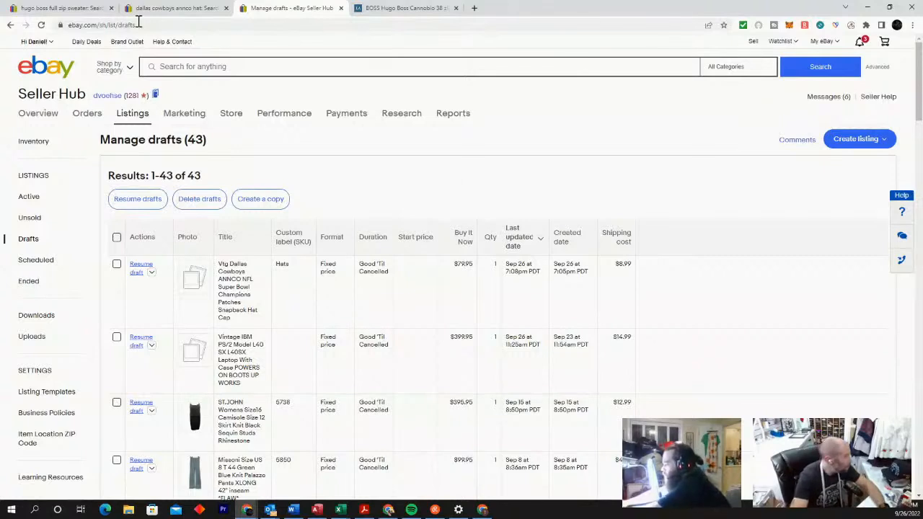
Resume the draft of the vintage Dallas Cowboys ANNCO snapback hat and close the BOSS Hugo Boss Cannobio page
click(134, 277)
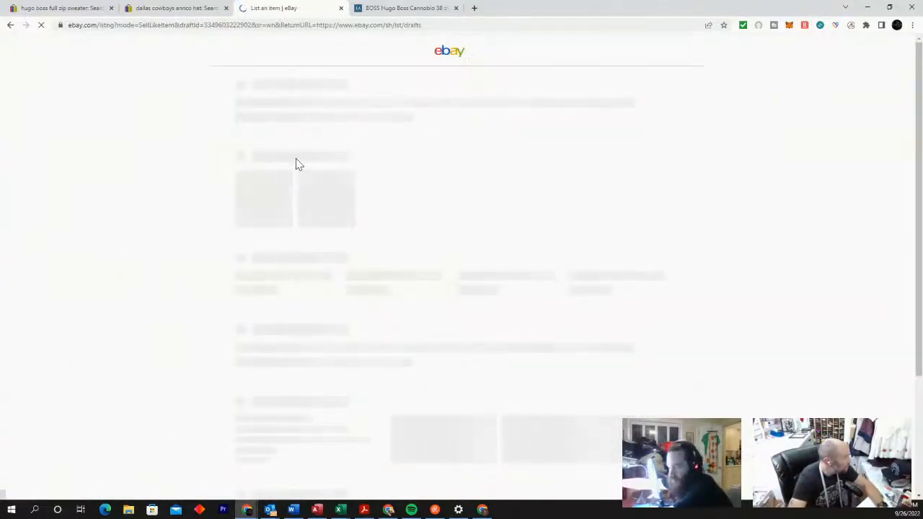
click(456, 8)
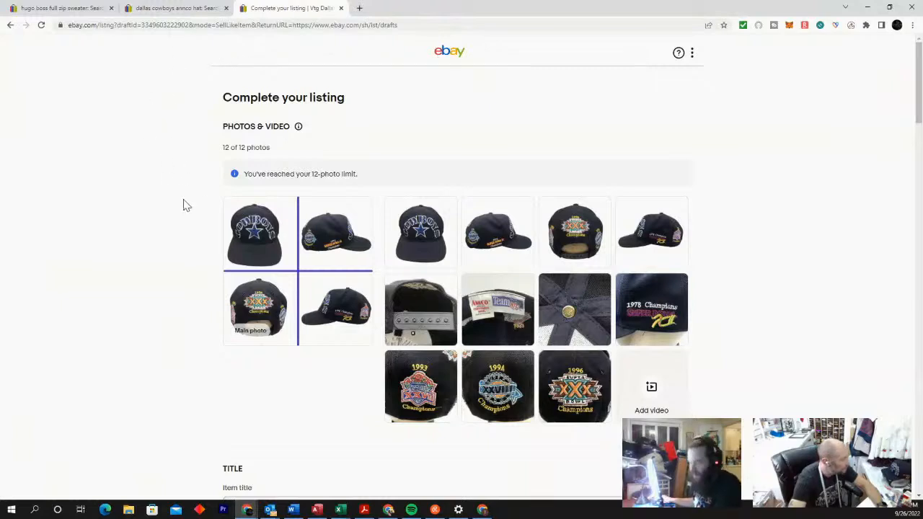
mouse_move(329, 287)
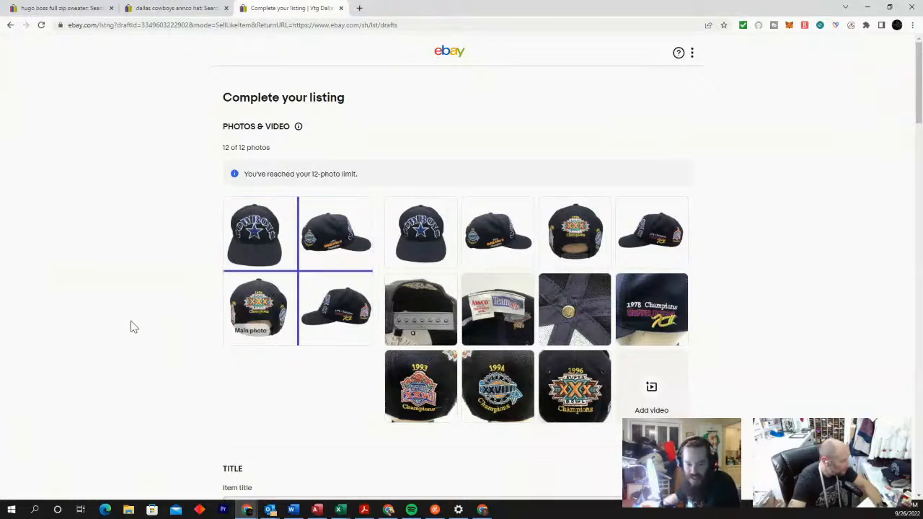
Review the hat listing from photos through shipping and publish it on eBay
scroll(130, 326, down, 2)
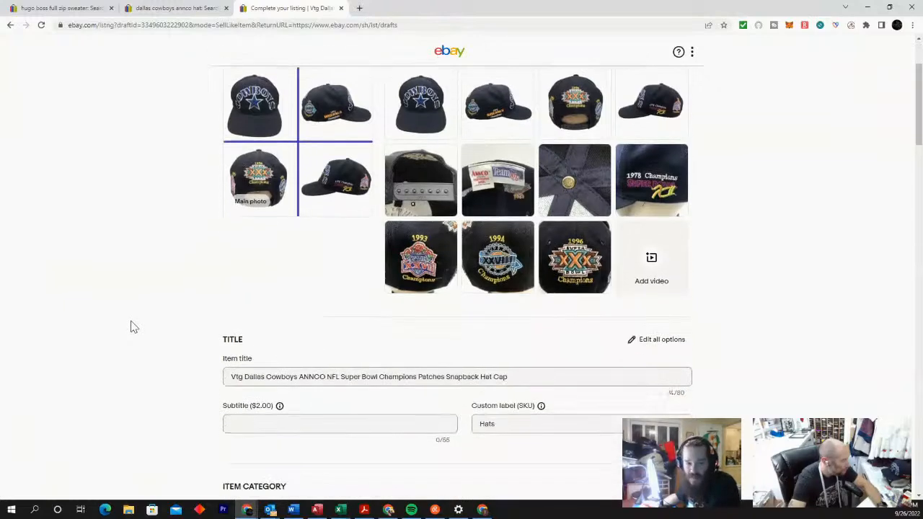
scroll(130, 327, down, 8)
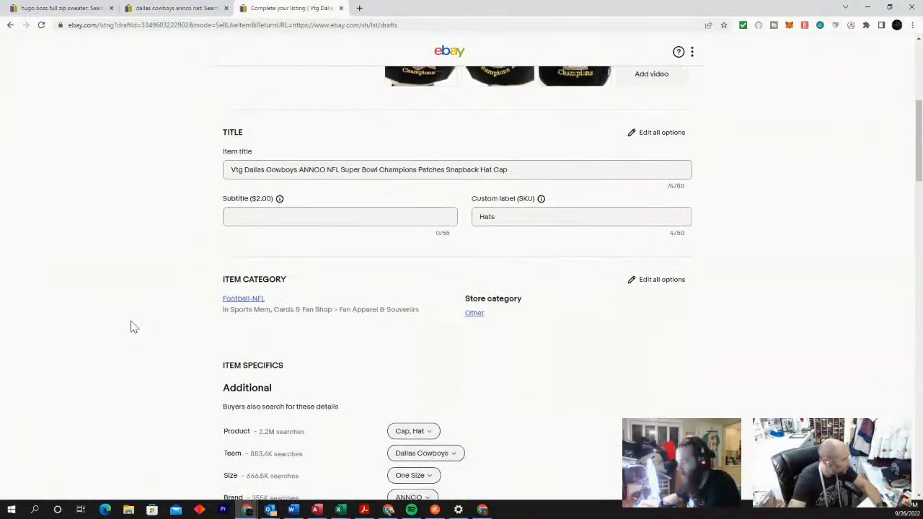
scroll(132, 327, down, 7)
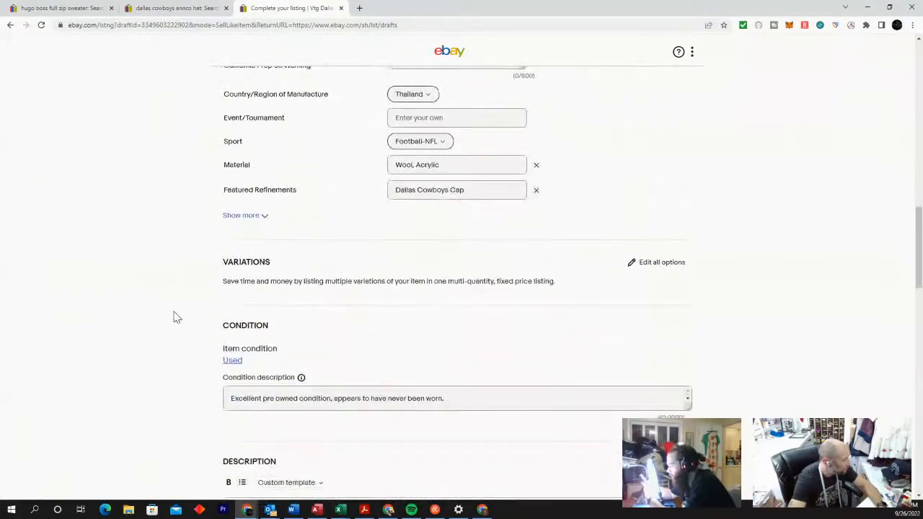
scroll(205, 316, down, 8)
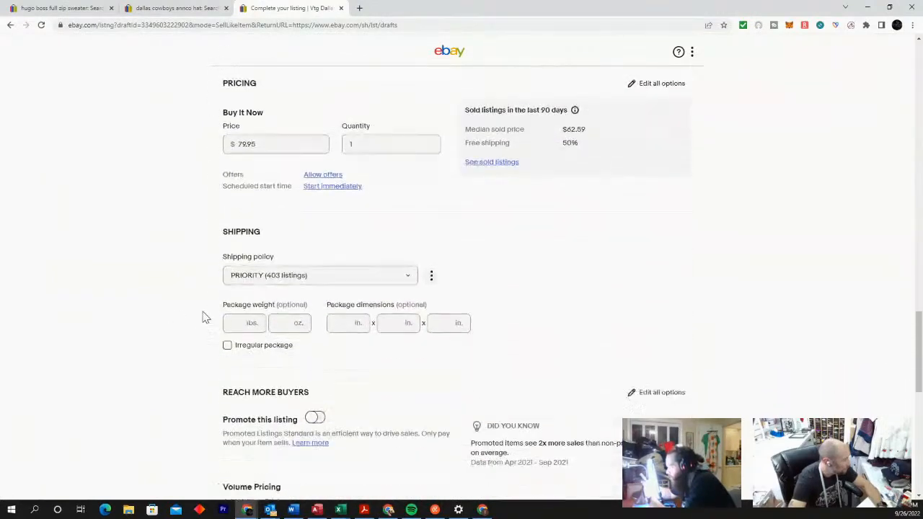
scroll(204, 316, down, 6)
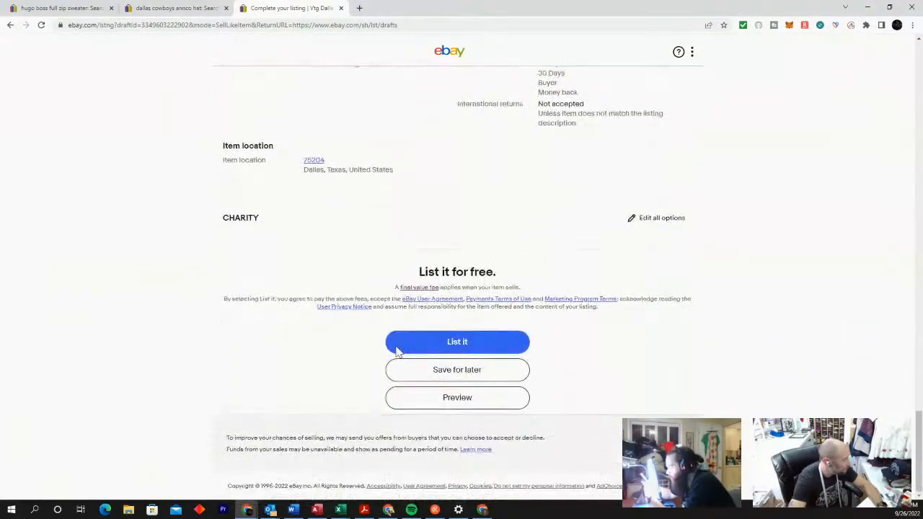
click(456, 343)
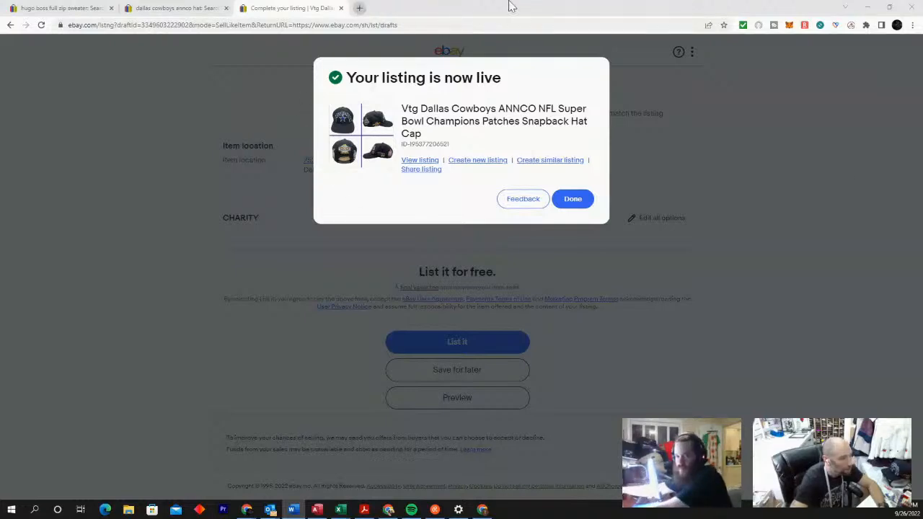
Switch to Vendoo at web.vendoo.co in a new tab, start a new item, and choose eBay as the marketplace to import from
click(360, 8)
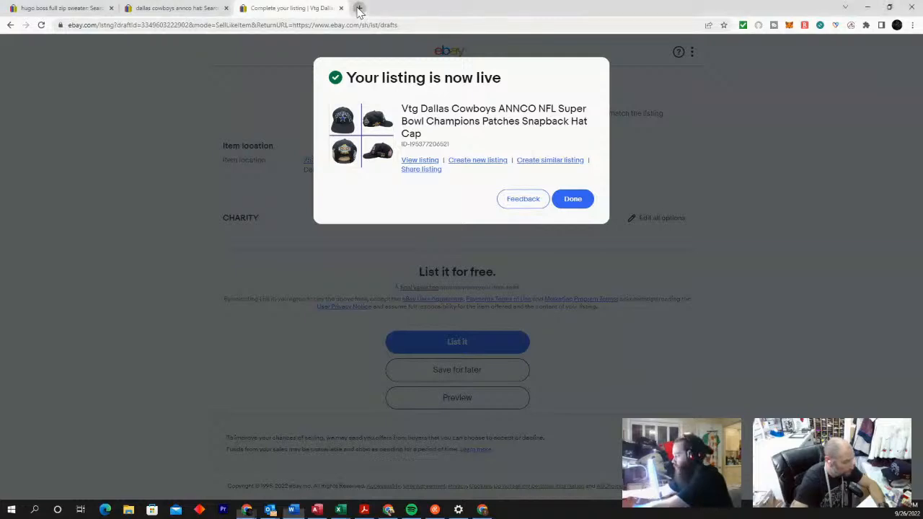
text(web.vendoo.co)
key(Return)
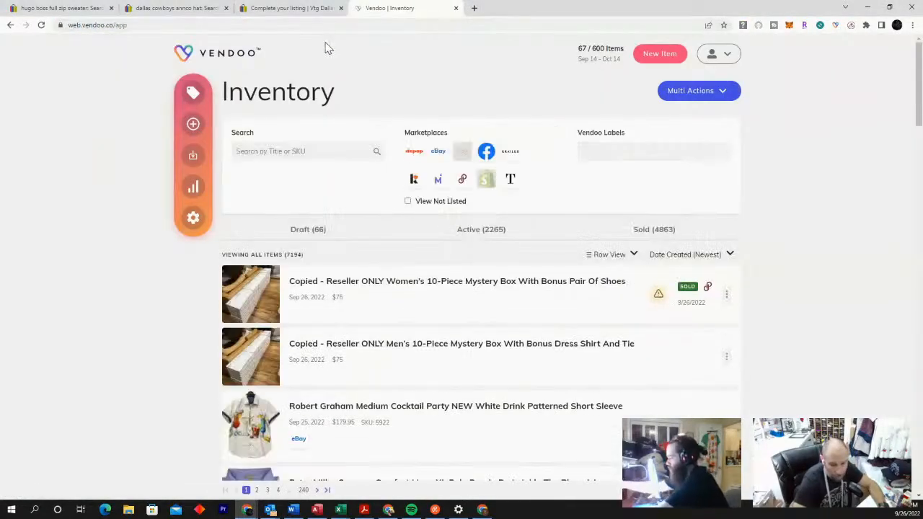
click(193, 124)
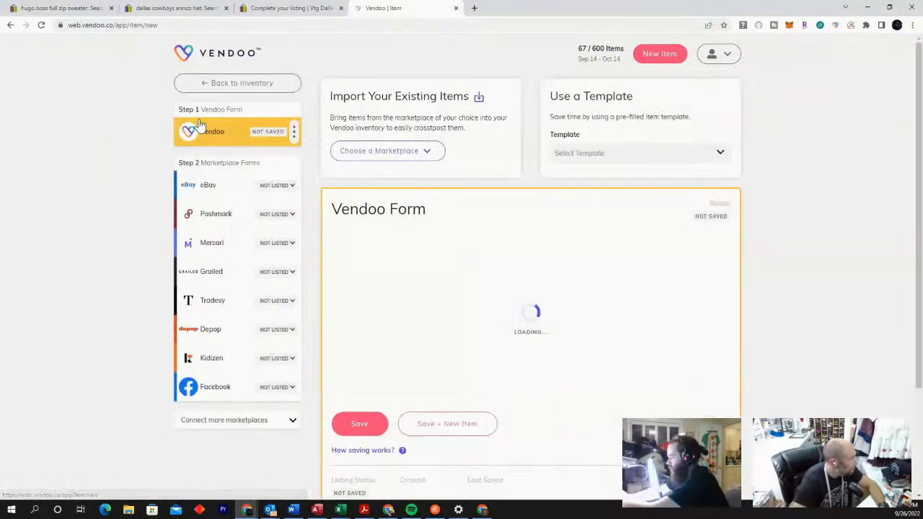
click(375, 152)
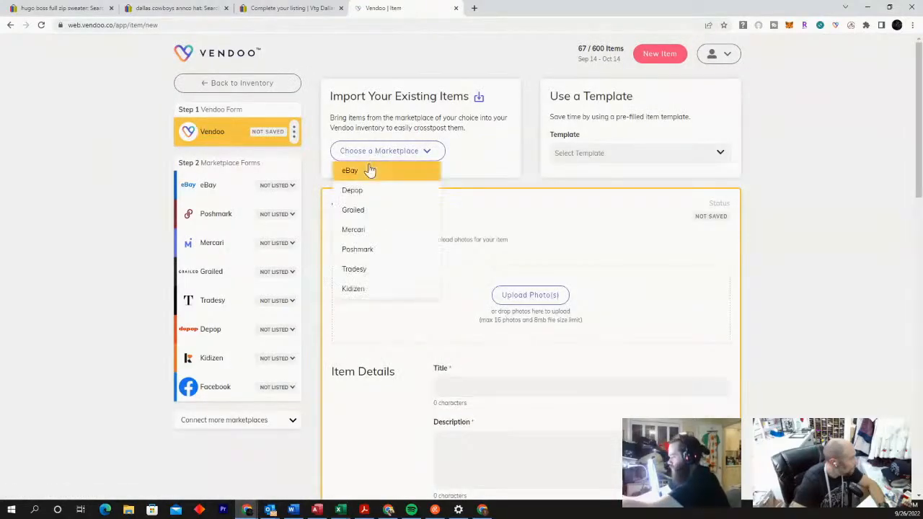
click(371, 169)
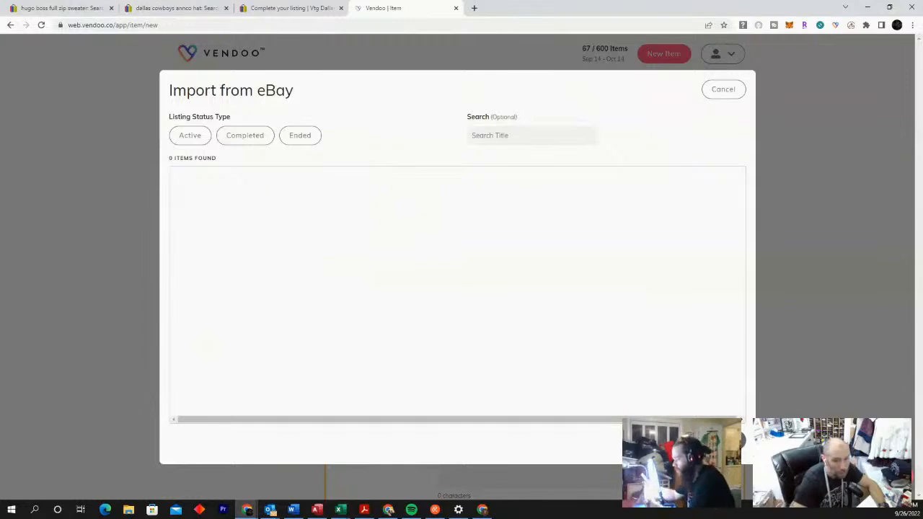
key(alt+Tab)
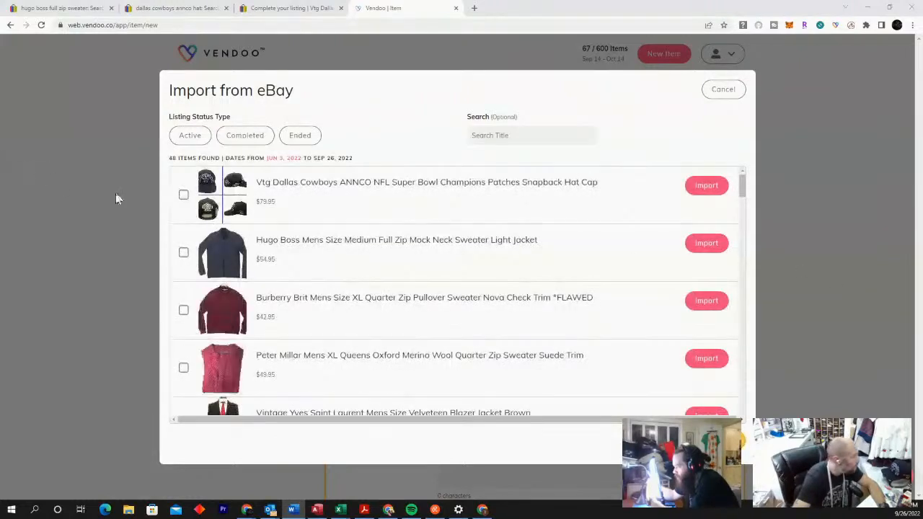
Import the five newest eBay listings together, from the Dallas Cowboys hat down to the Yves Saint Laurent velveteen blazer
click(184, 195)
click(184, 252)
click(184, 310)
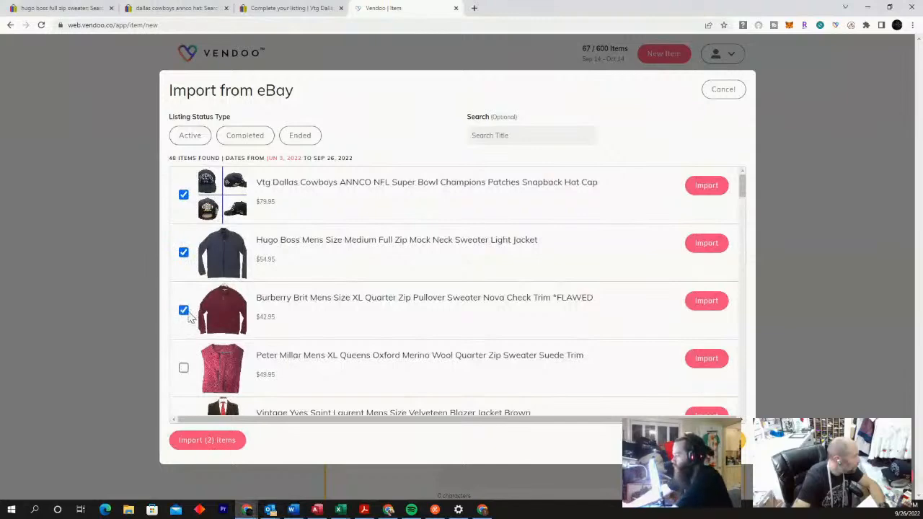
click(184, 370)
scroll(189, 303, down, 2)
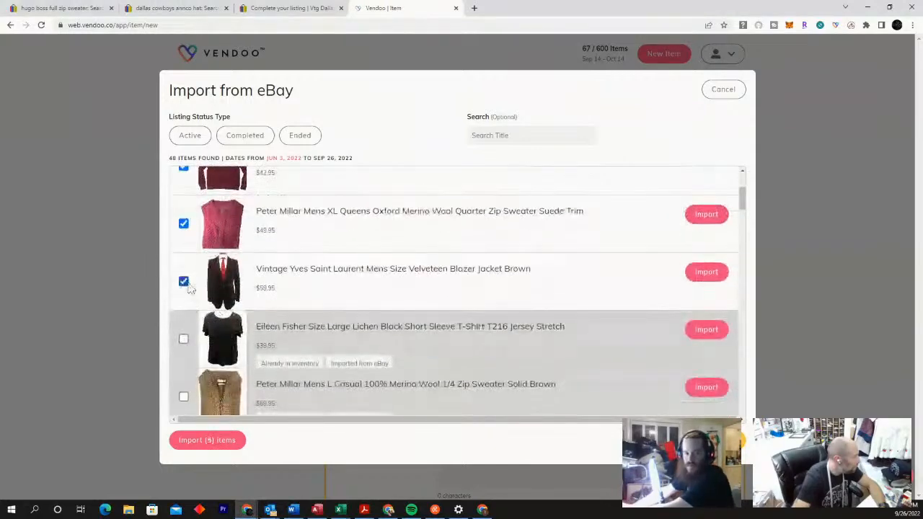
click(183, 285)
scroll(282, 310, up, 1)
scroll(281, 310, up, 1)
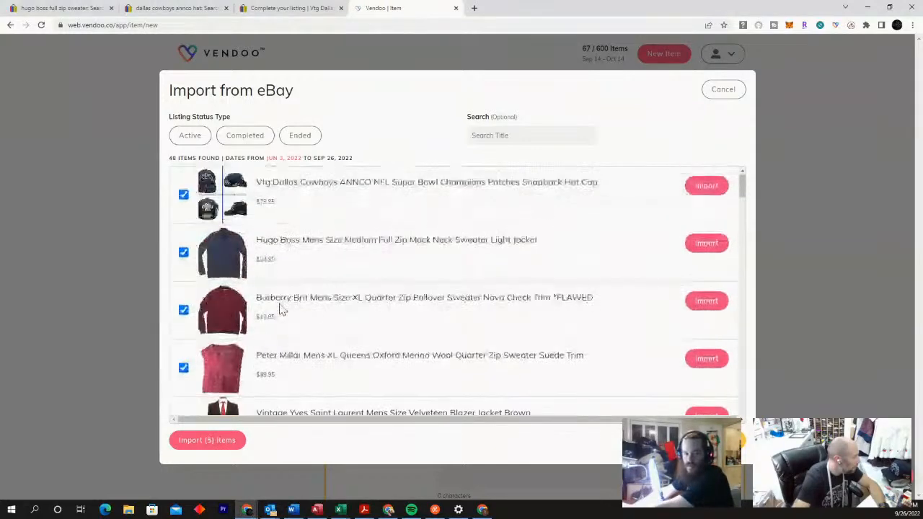
click(210, 441)
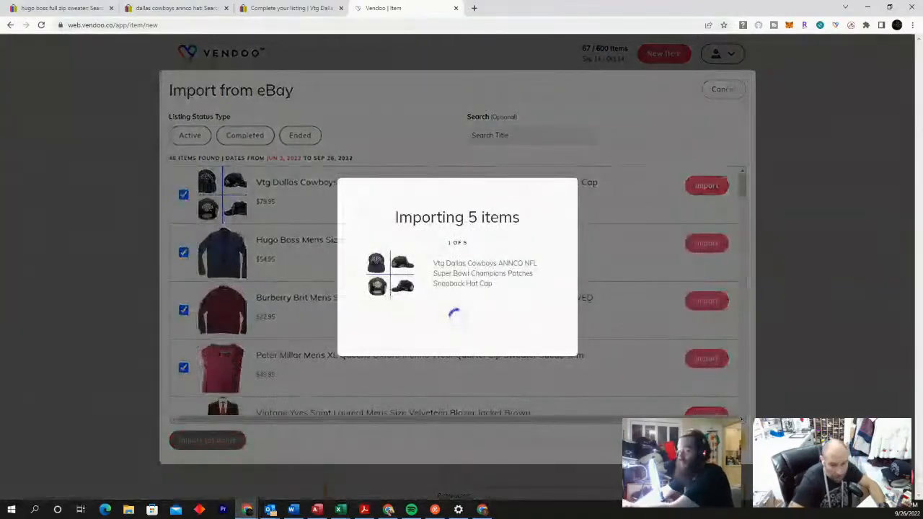